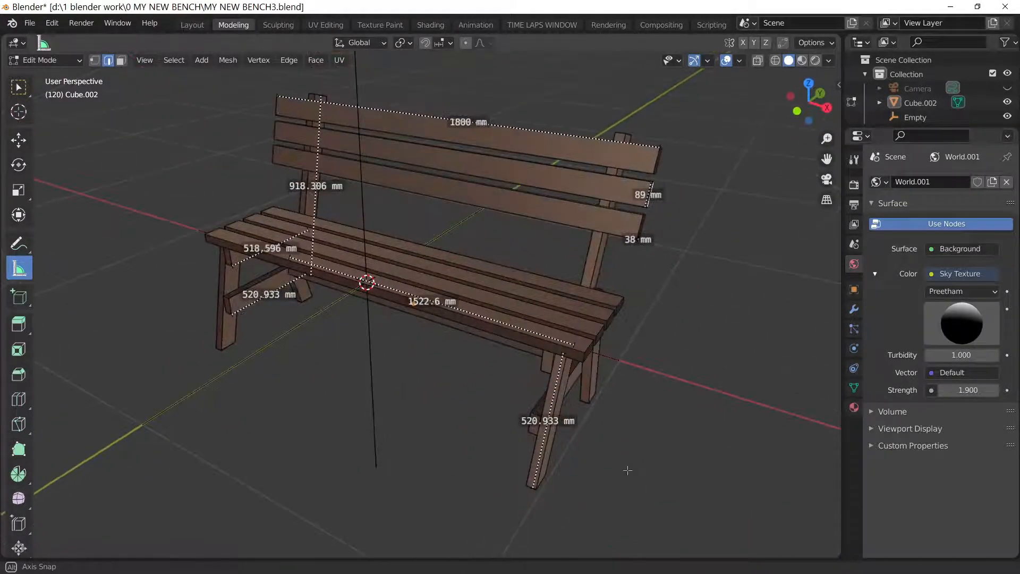
pyautogui.moveTo(491, 353); pyautogui.dragTo(455, 346, button='middle')
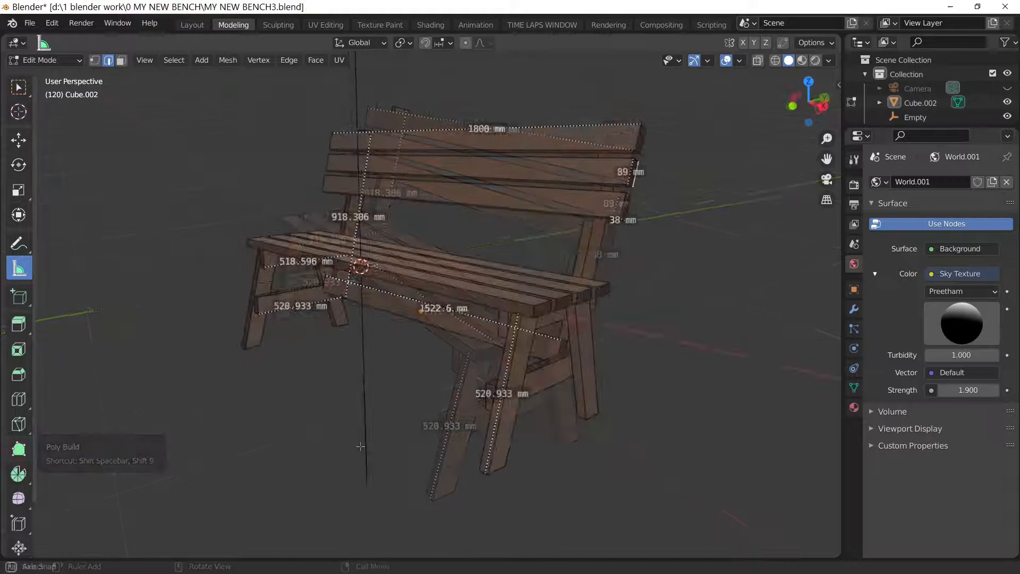
pyautogui.moveTo(360, 446); pyautogui.dragTo(610, 348, button='middle')
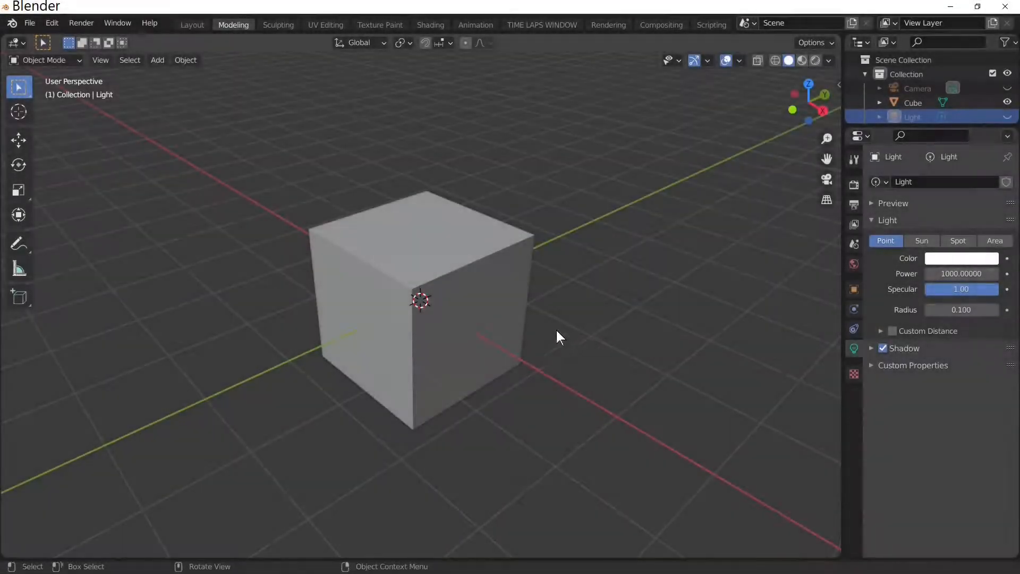
# Set the scene's unit system to Metric with lengths in millimeters.
pyautogui.click(485, 314)
pyautogui.click(604, 349)
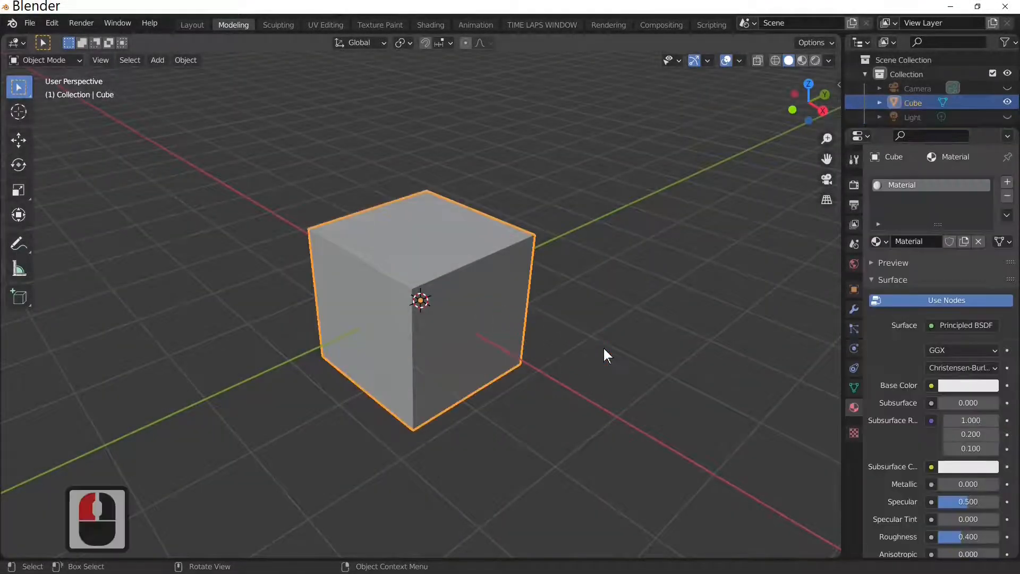
pyautogui.click(855, 243)
pyautogui.click(894, 256)
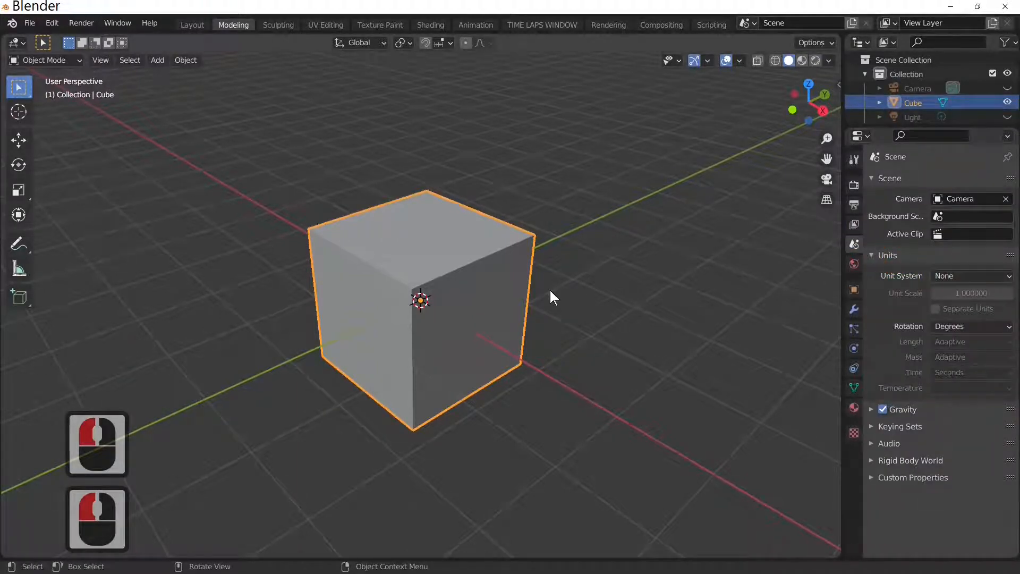
pyautogui.click(948, 276)
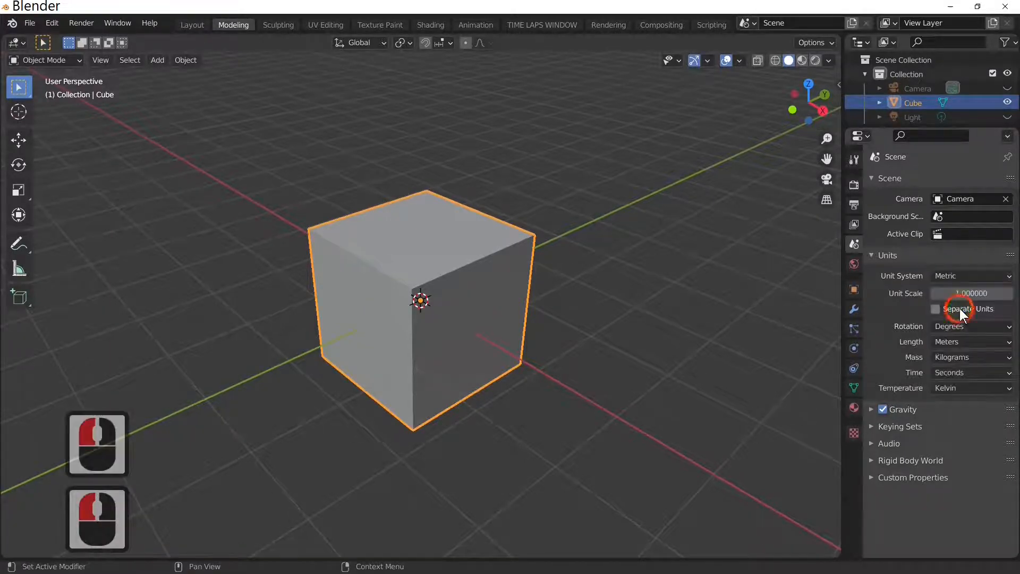
pyautogui.click(960, 308)
pyautogui.click(955, 275)
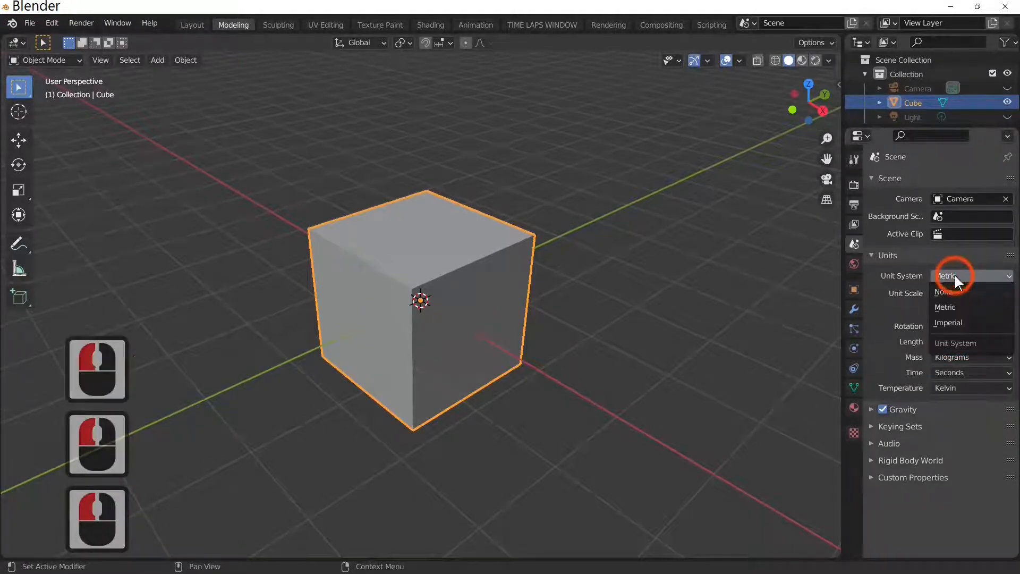
pyautogui.click(955, 307)
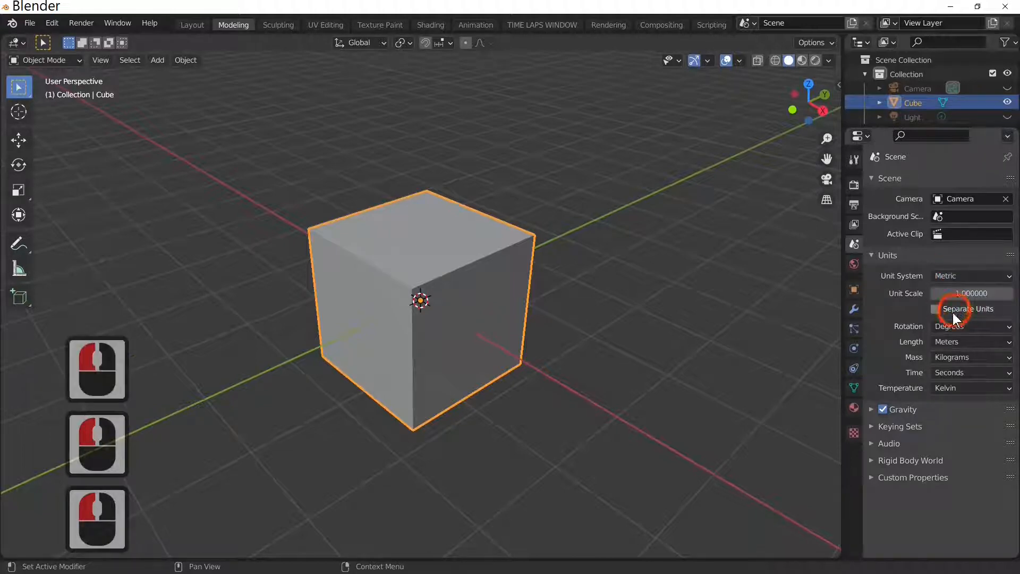
pyautogui.click(963, 342)
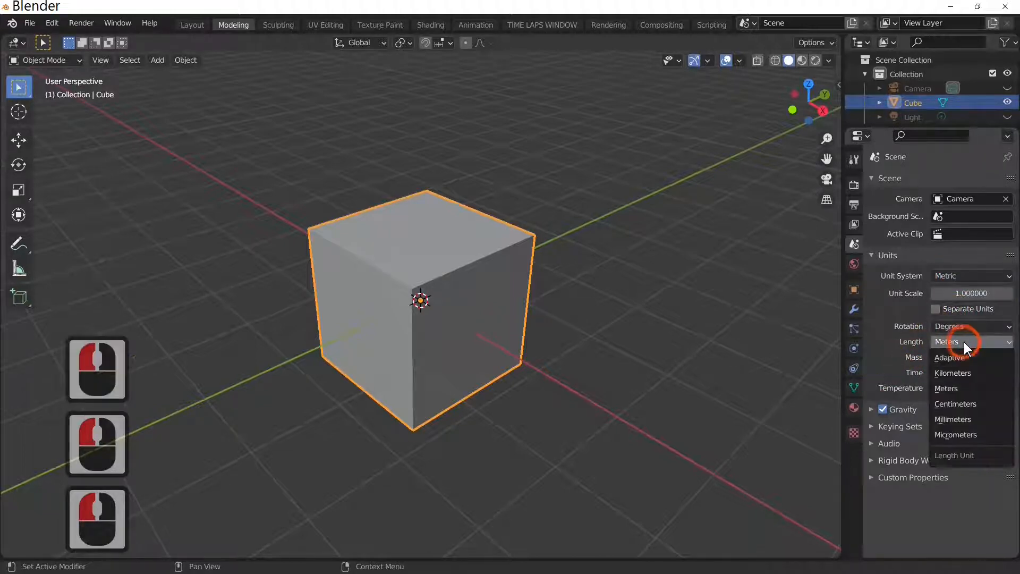
pyautogui.click(961, 418)
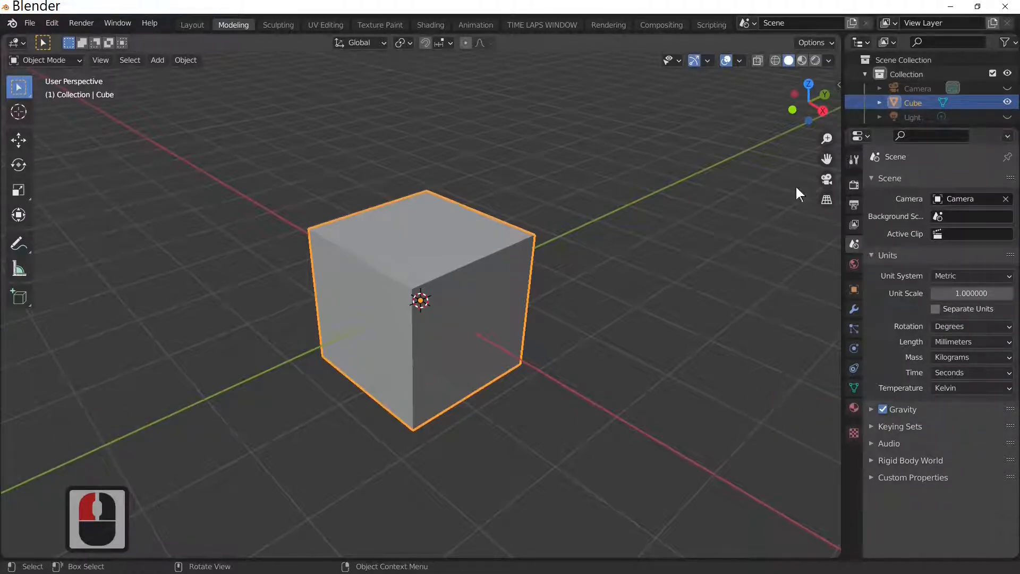
# Switch the viewport's solid shading to MatCap lighting using the dark brown MatCap.
pyautogui.click(828, 61)
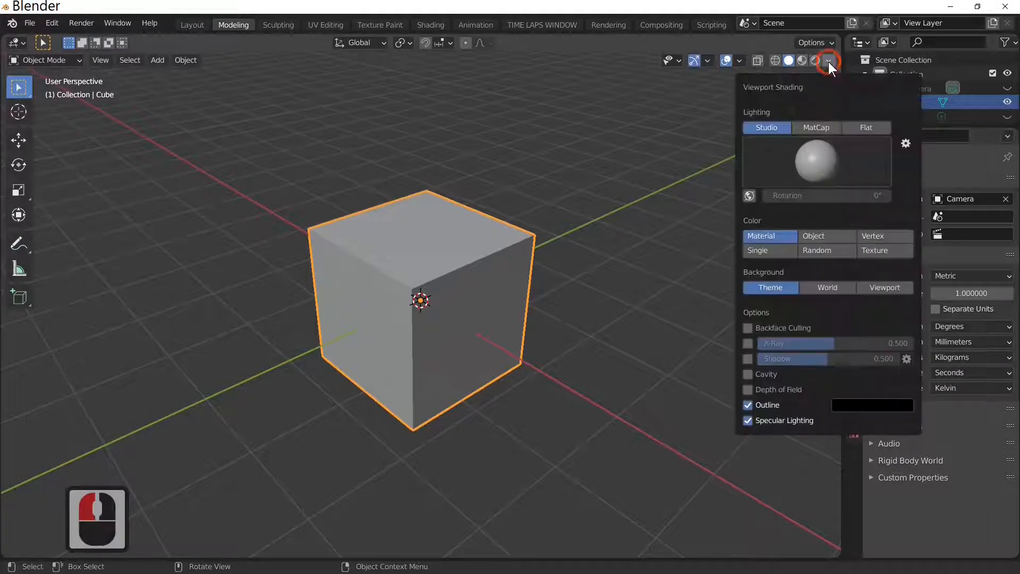
pyautogui.click(815, 127)
pyautogui.click(821, 146)
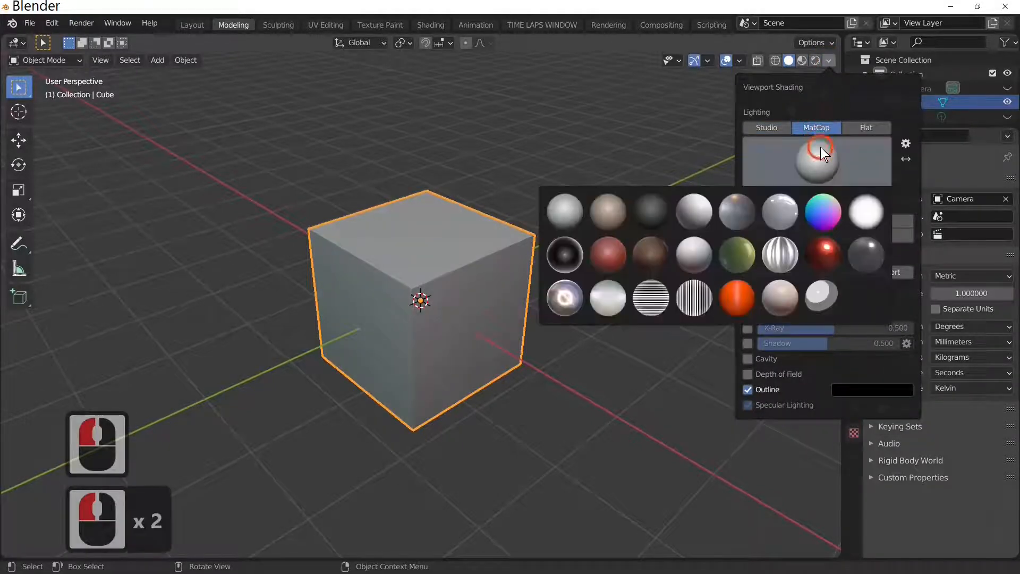
pyautogui.click(640, 249)
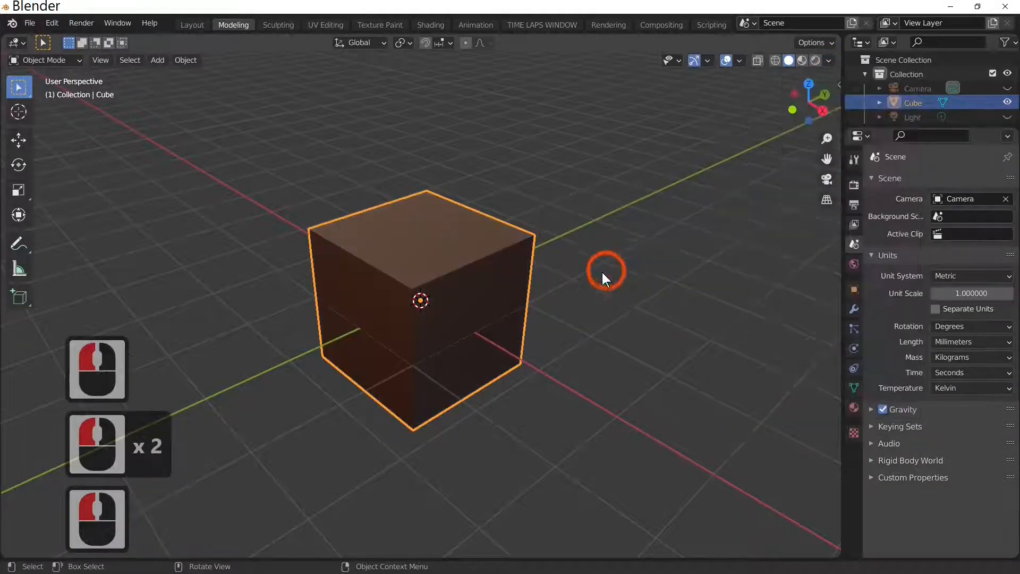
pyautogui.moveTo(601, 272); pyautogui.dragTo(585, 250, button='middle')
pyautogui.scroll(5, 624, 321)
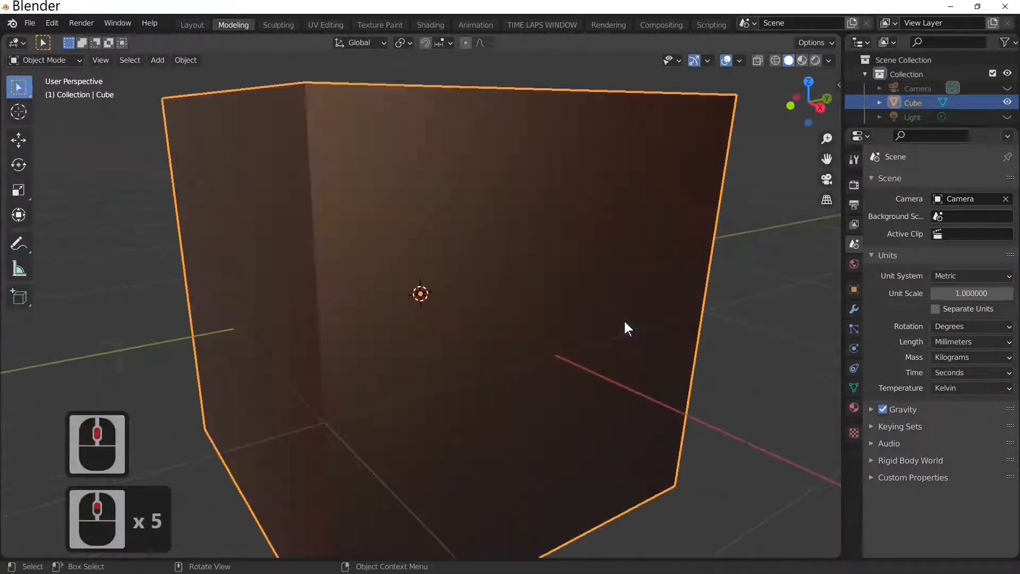
pyautogui.scroll(-4, 623, 321)
pyautogui.moveTo(627, 333)
pyautogui.mouseDown(button='middle')
pyautogui.moveTo(666, 329)
pyautogui.moveTo(638, 335)
pyautogui.mouseUp(button='middle')
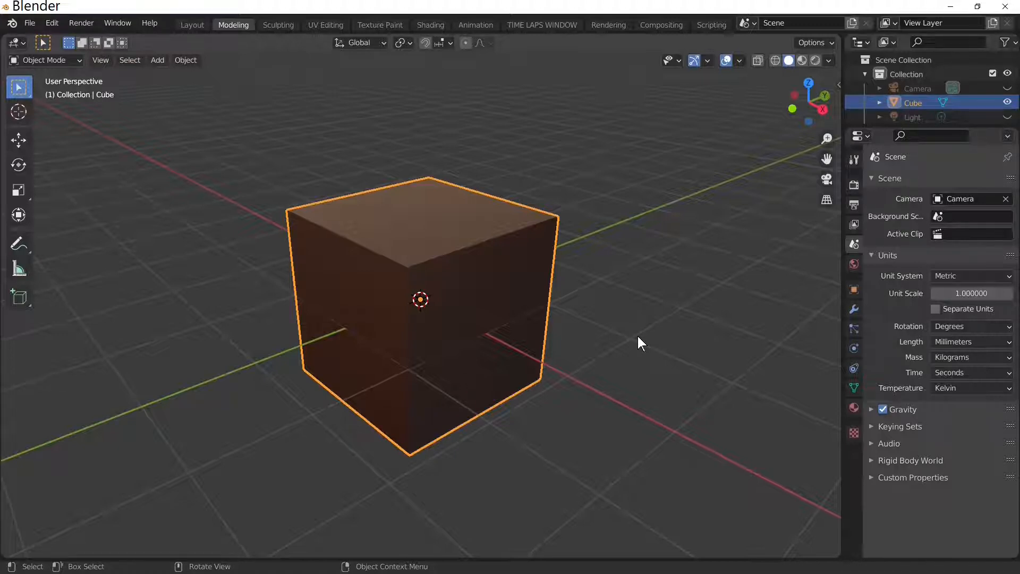
pyautogui.scroll(2, 637, 340)
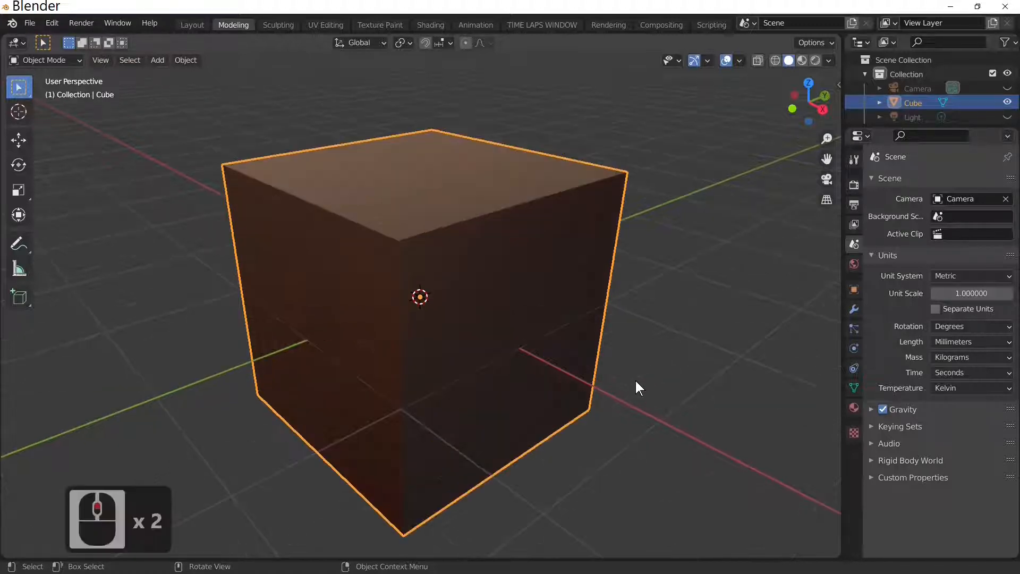
pyautogui.scroll(-3, 636, 382)
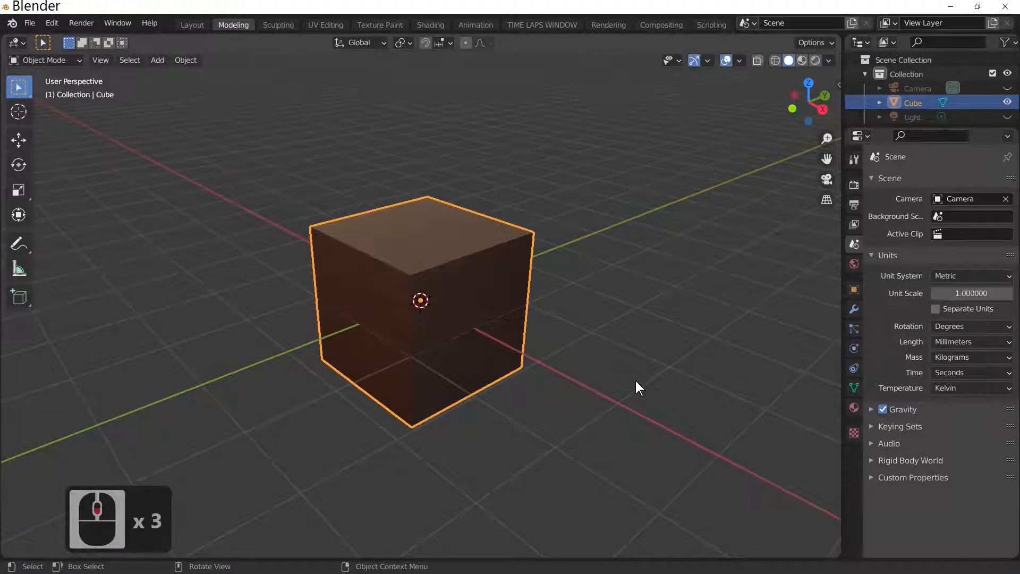
# Try moving the cube along the global X axis and undo the move.
pyautogui.press('g')
pyautogui.press('x')
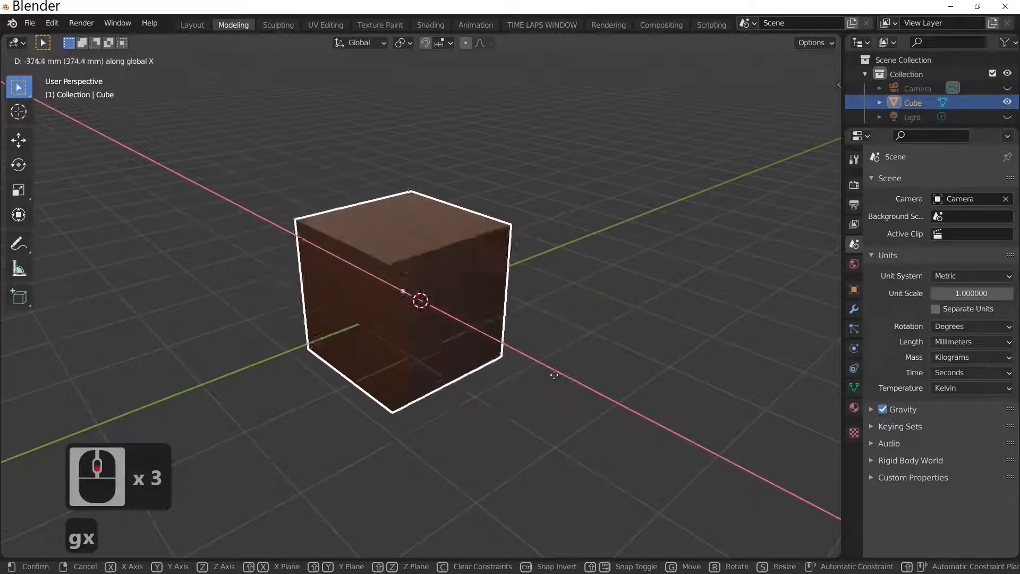
pyautogui.click(657, 441)
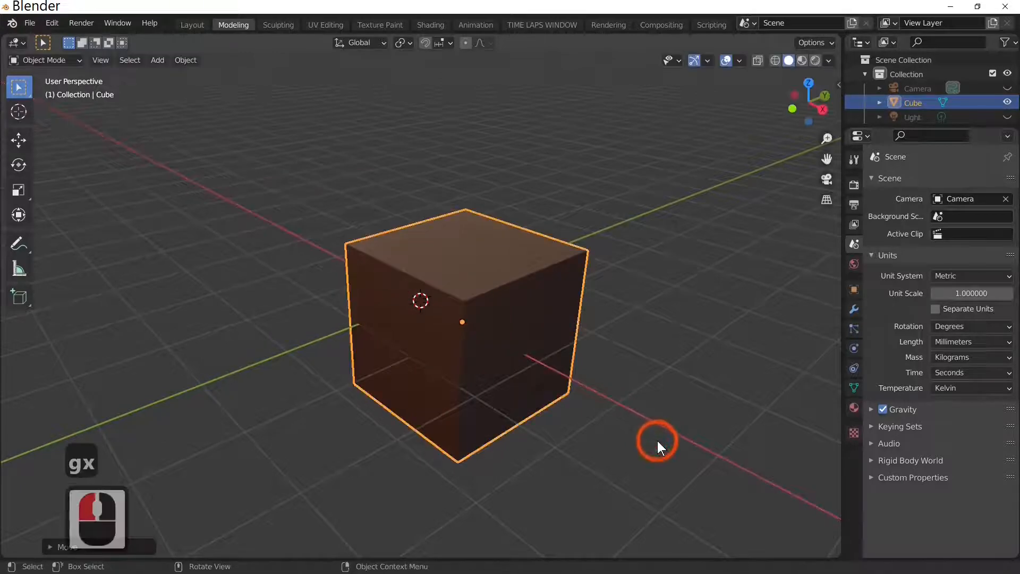
pyautogui.hotkey('ctrl', 'z')
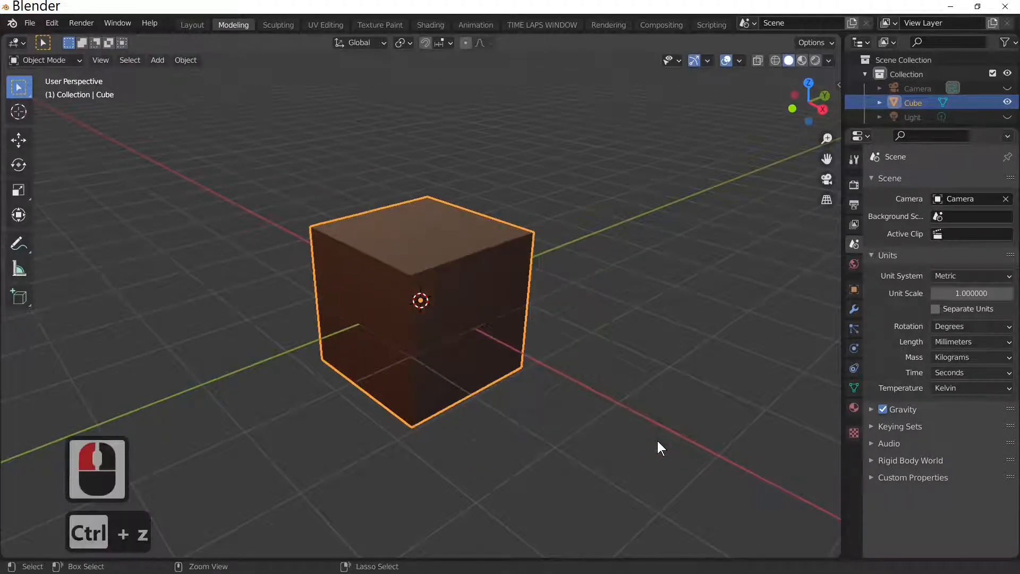
# Try moving the cube along the global Y axis and the global Z axis, undoing both moves.
pyautogui.press('g')
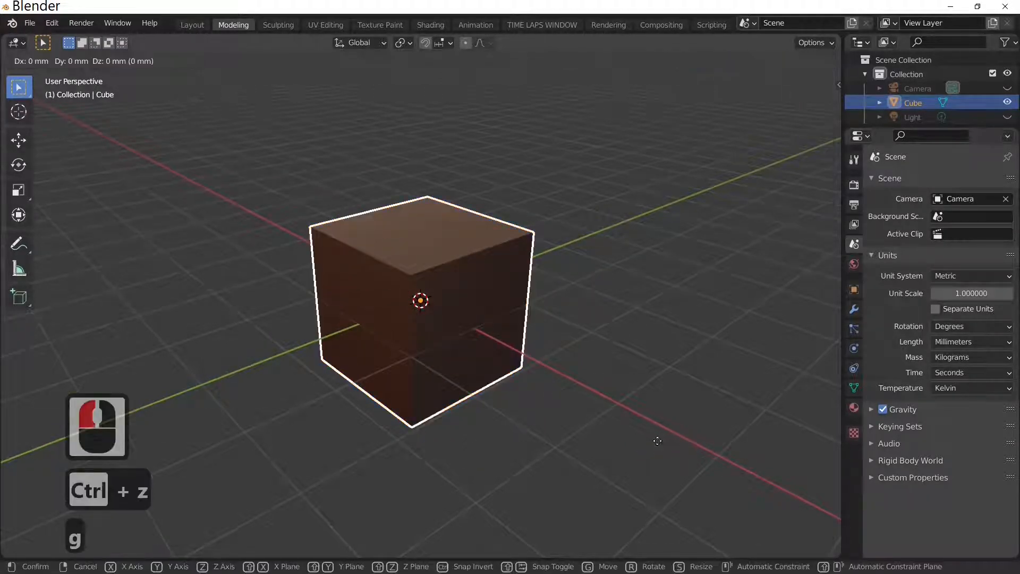
pyautogui.press('y')
pyautogui.click(795, 400)
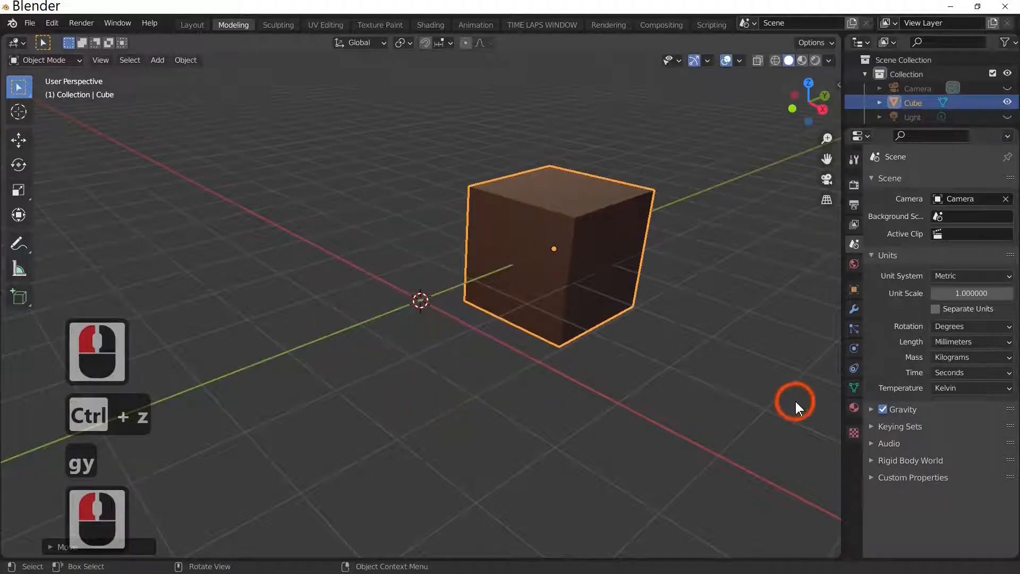
pyautogui.press('g')
pyautogui.press('z')
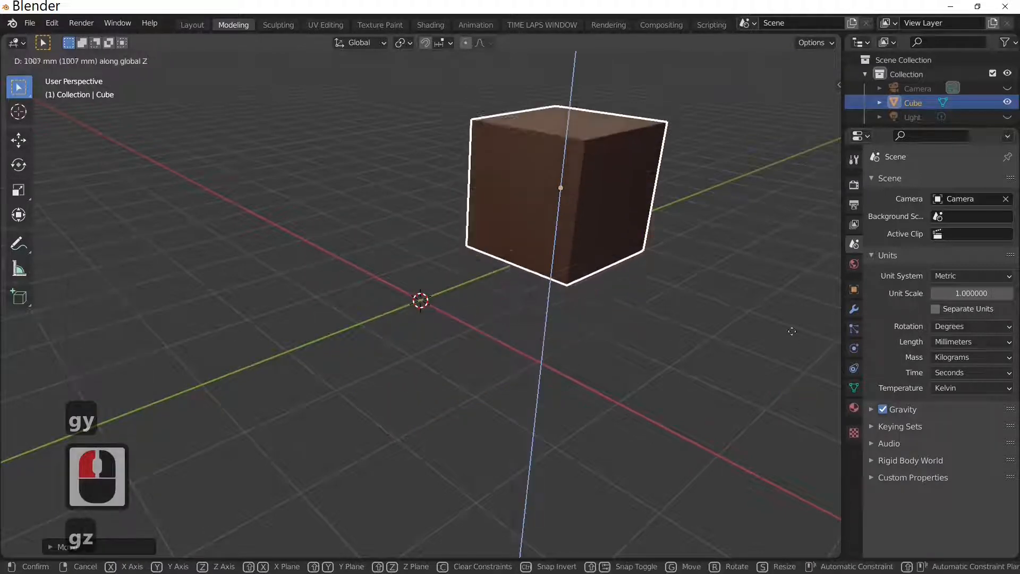
pyautogui.click(795, 385)
pyautogui.hotkey('ctrl', 'z')
pyautogui.hotkey('ctrl', 'z')
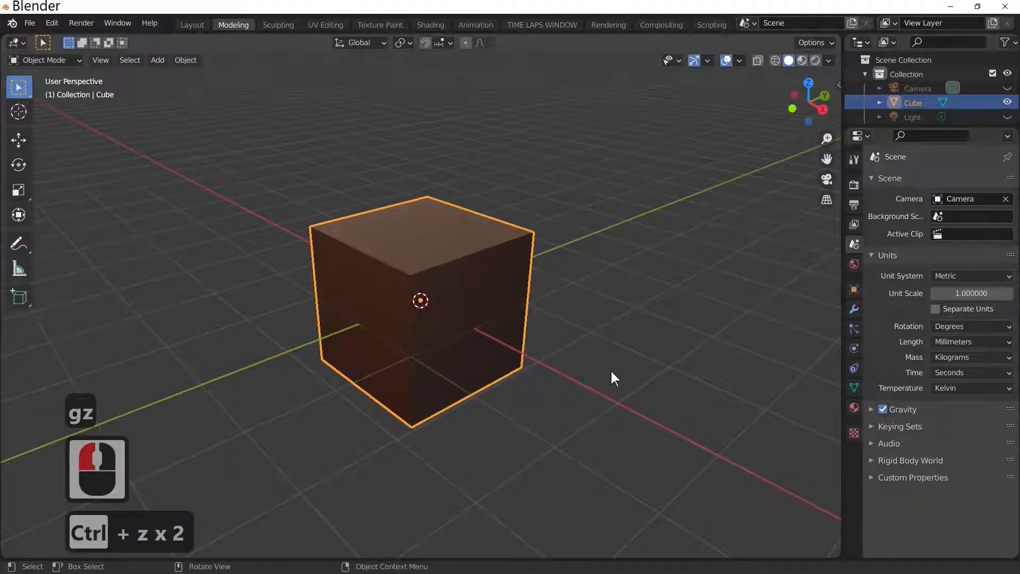
# Try moving the cube freely without an axis constraint and undo the move.
pyautogui.press('g')
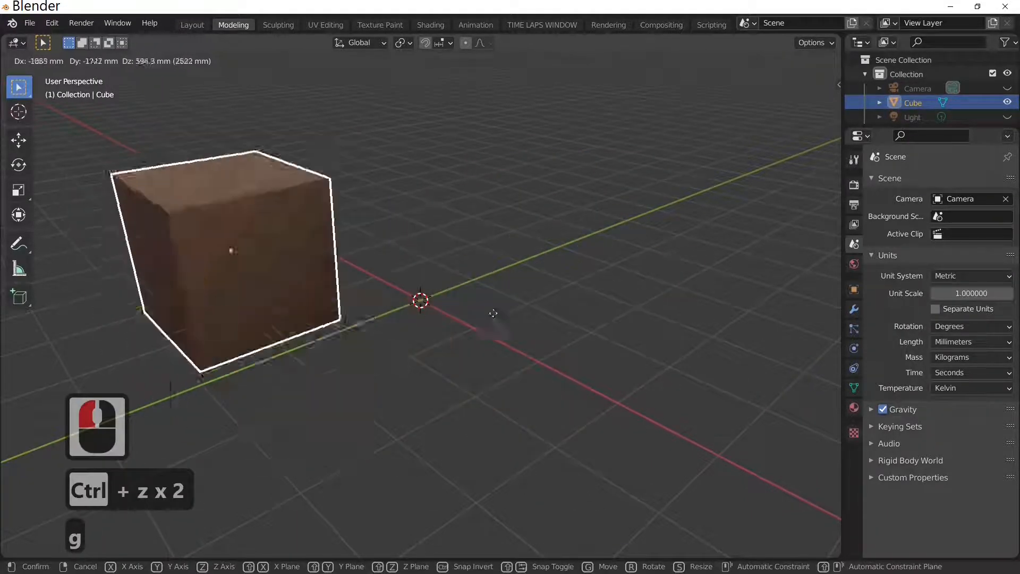
pyautogui.click(597, 338)
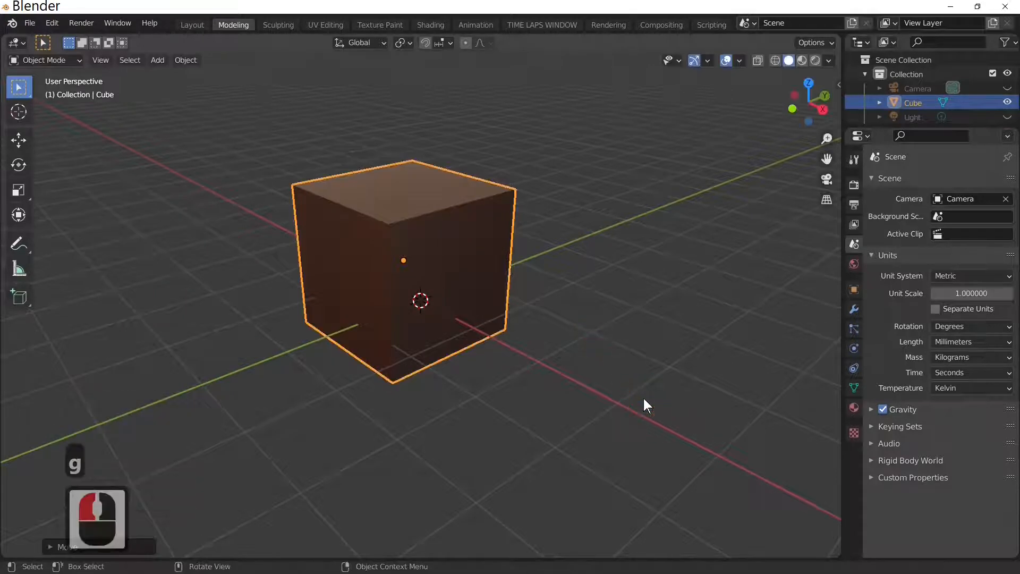
pyautogui.hotkey('ctrl', 'z')
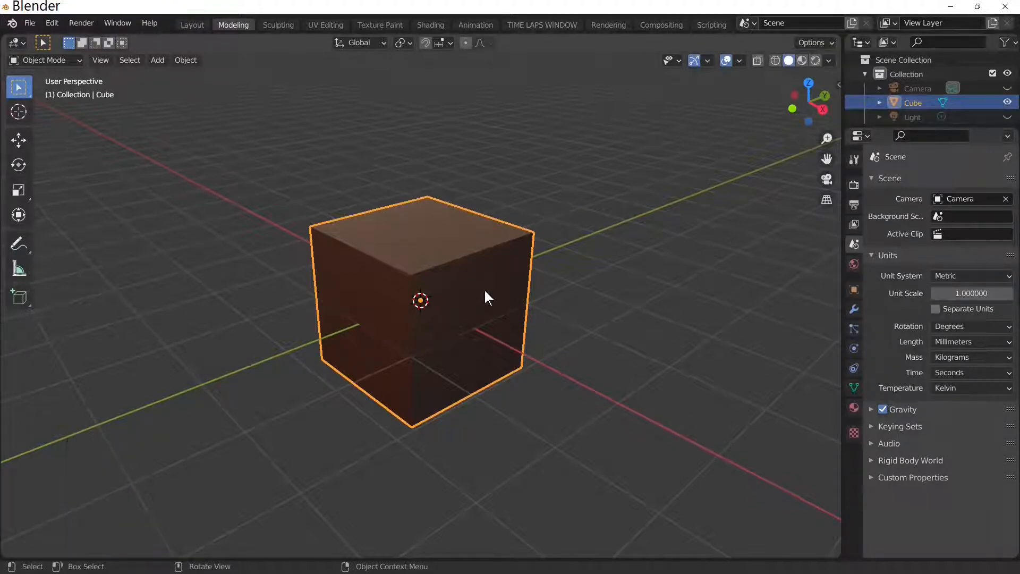
# Display the cube's transform properties and set its Z dimension to 38 mm.
pyautogui.click(693, 292)
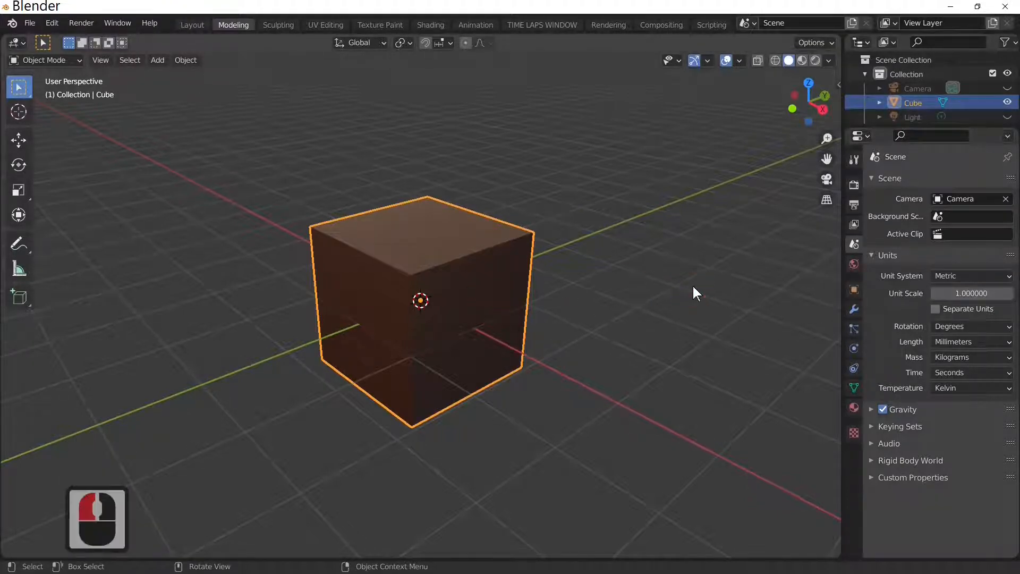
pyautogui.press('n')
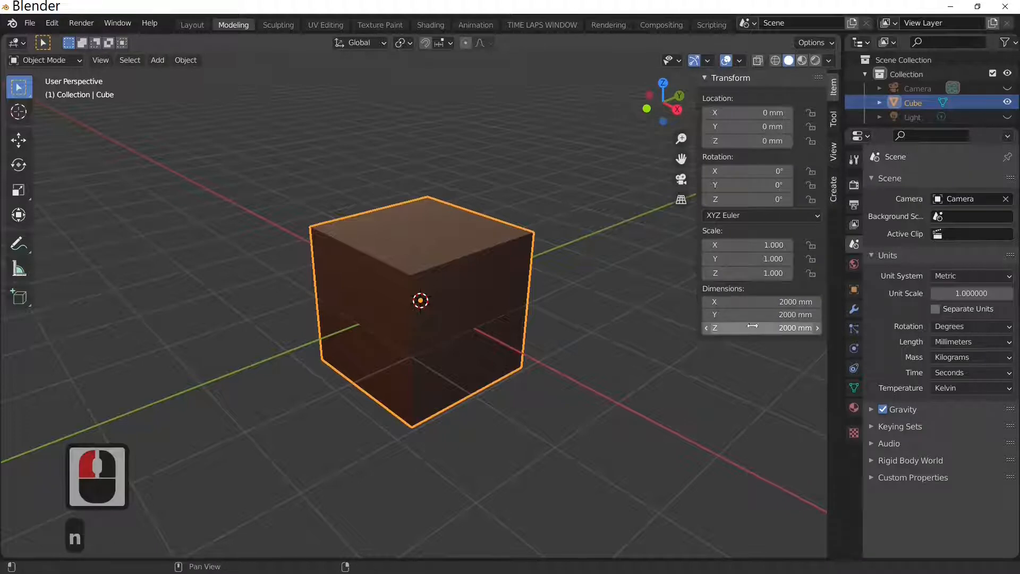
pyautogui.click(733, 330)
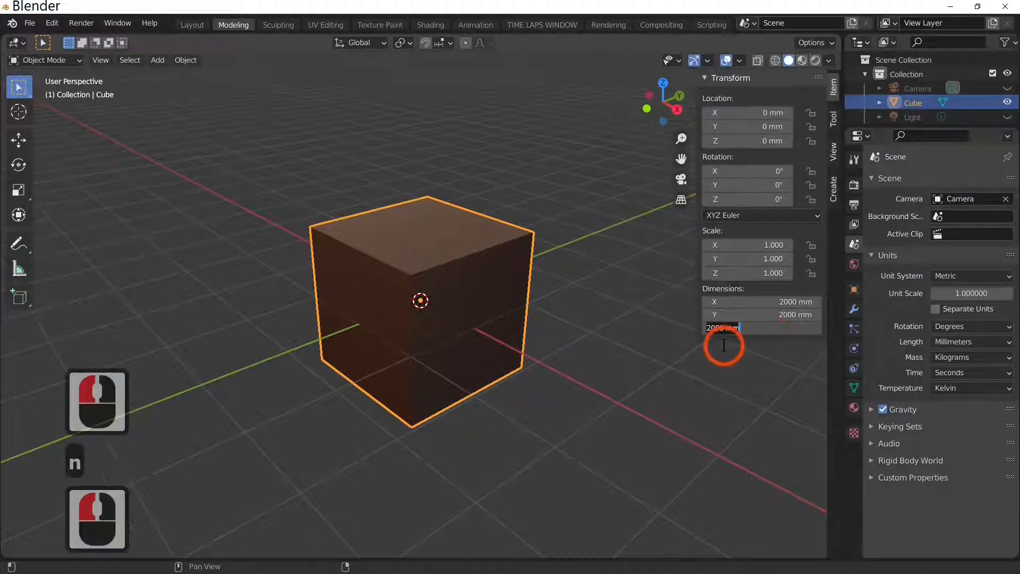
pyautogui.write('38')
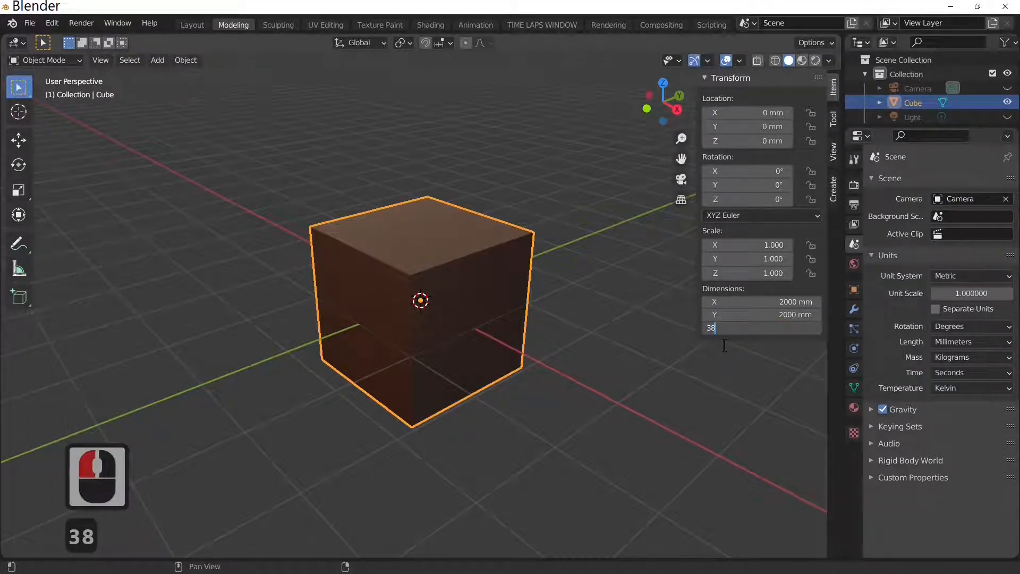
pyautogui.press('Return')
# Set the flattened cube's X dimension to 1800 mm.
pyautogui.click(772, 303)
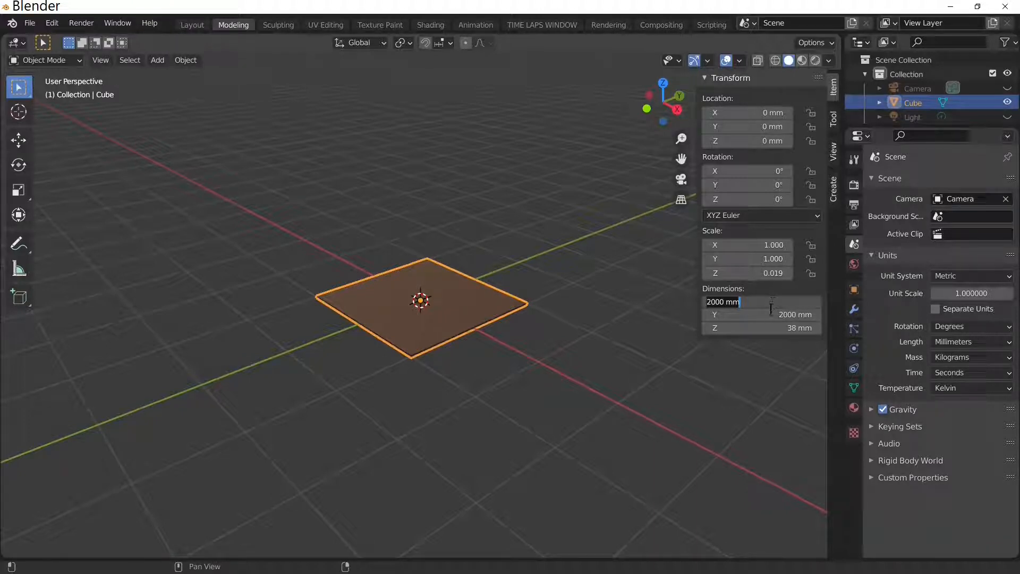
pyautogui.click(764, 332)
pyautogui.click(767, 312)
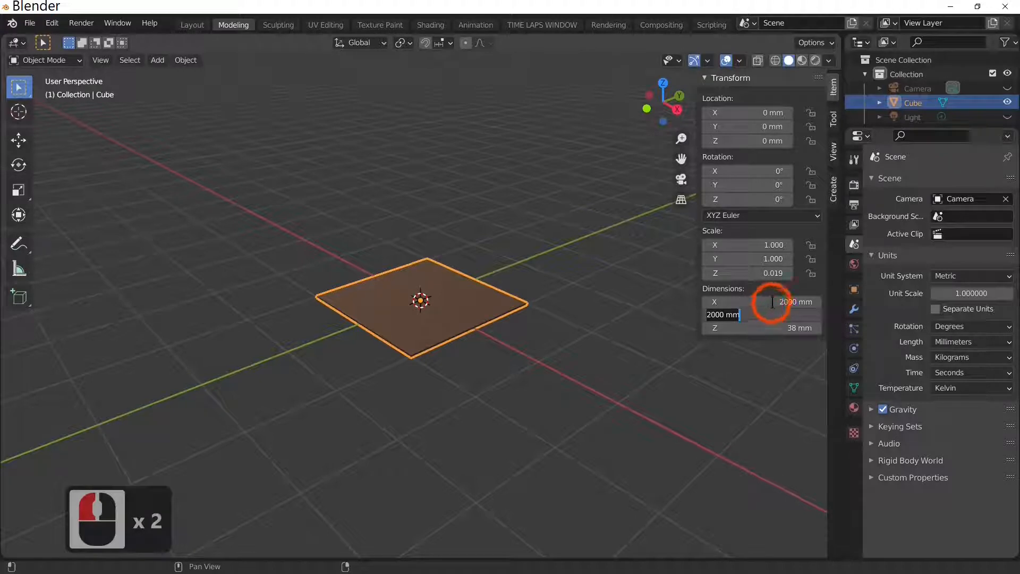
pyautogui.click(772, 301)
pyautogui.click(772, 302)
pyautogui.write('1')
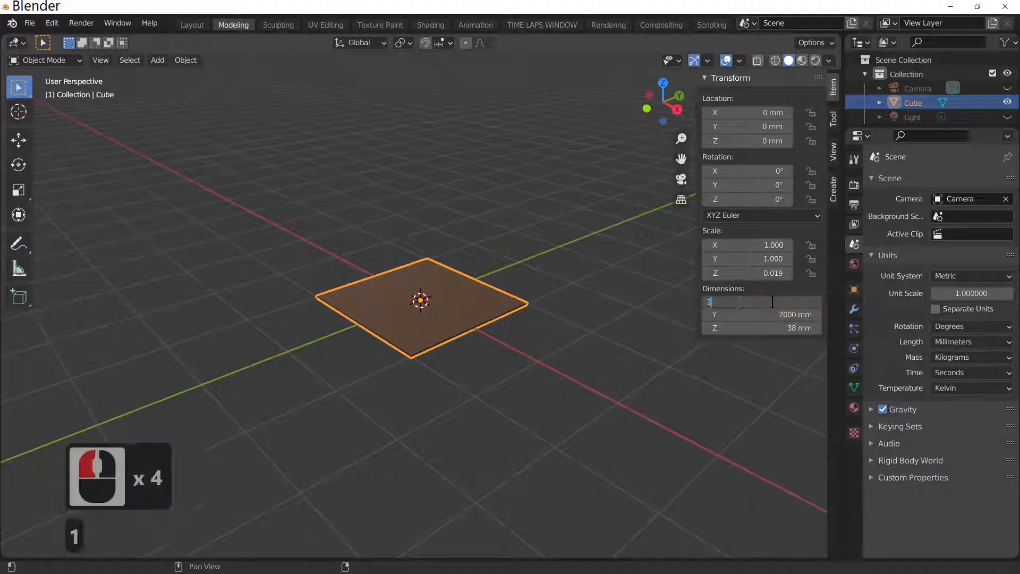
pyautogui.write('800')
pyautogui.press('Return')
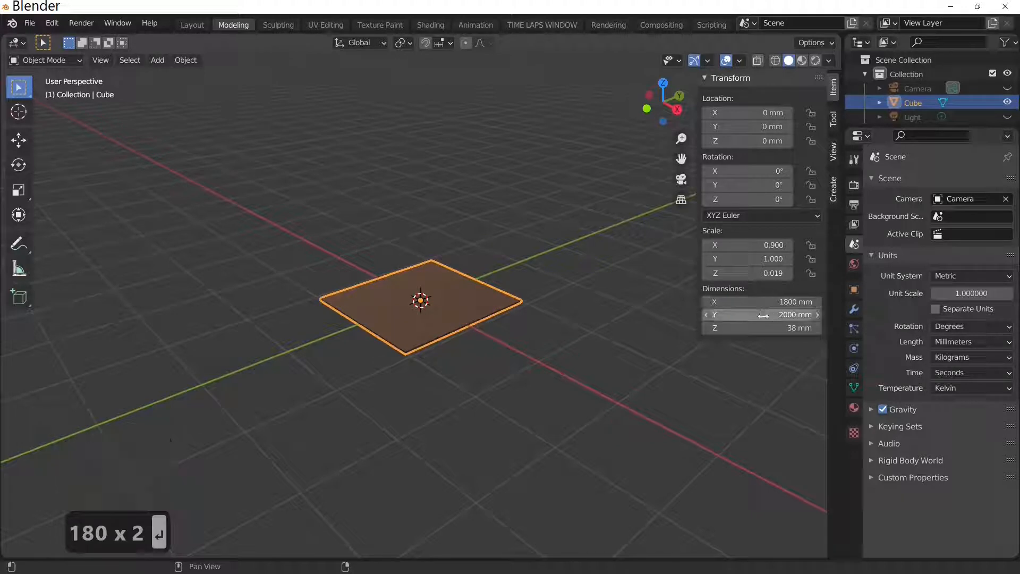
# Set the flattened cube's Y dimension to 89 mm to form a narrow plank.
pyautogui.click(763, 316)
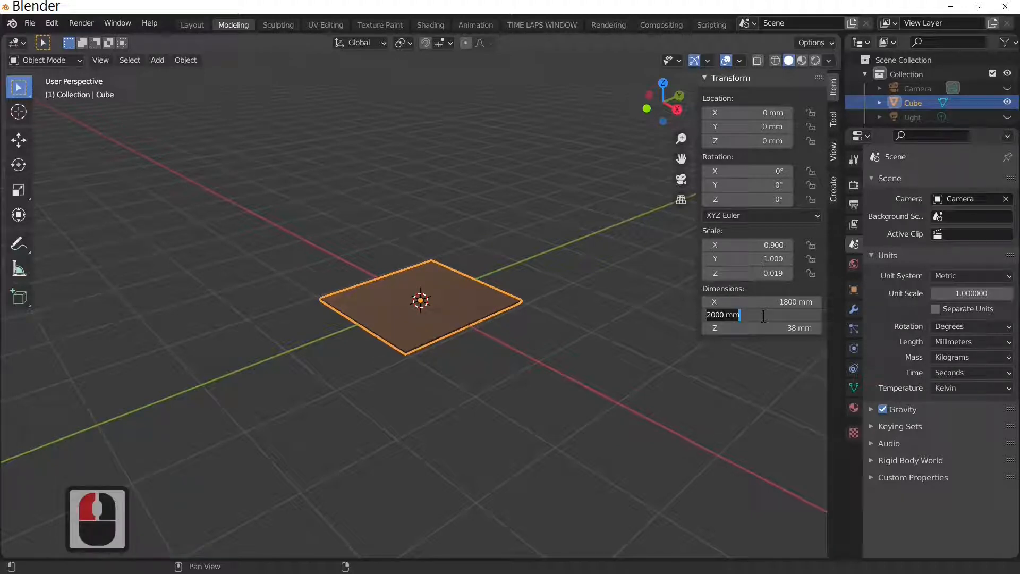
pyautogui.write('89')
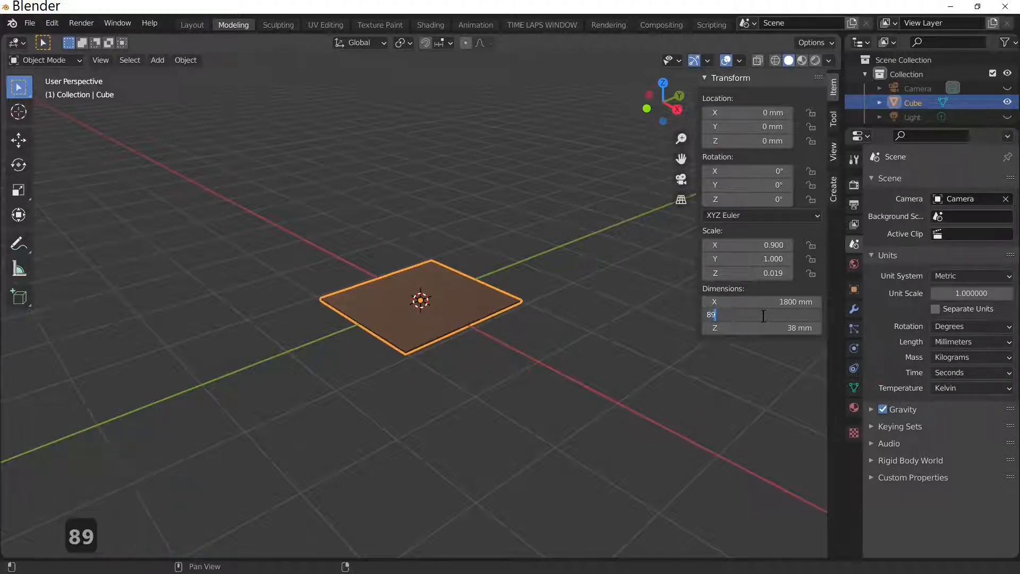
pyautogui.press('Return')
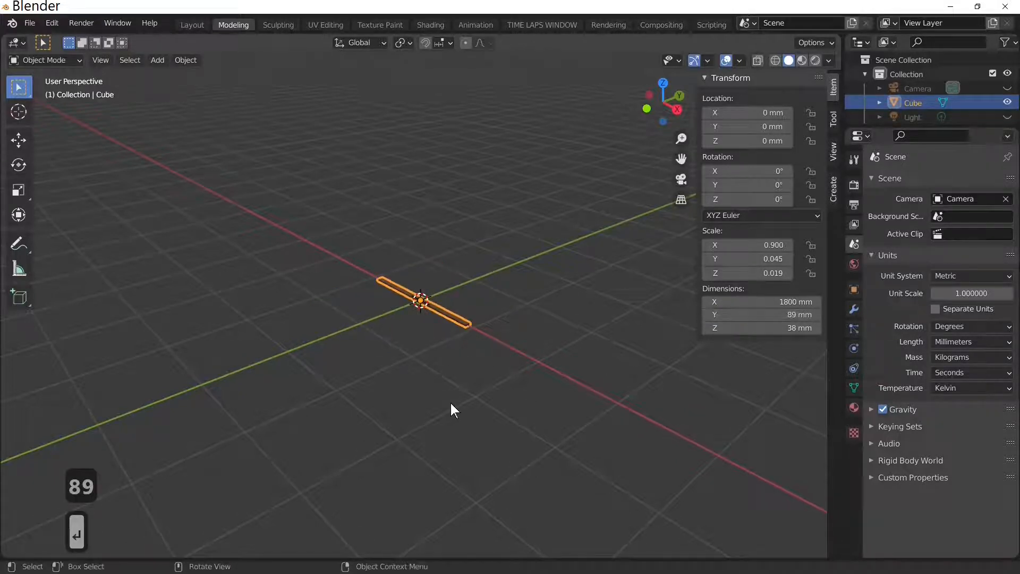
pyautogui.scroll(8, 452, 404)
pyautogui.moveTo(466, 404); pyautogui.dragTo(553, 422, button='middle')
pyautogui.scroll(4, 553, 420)
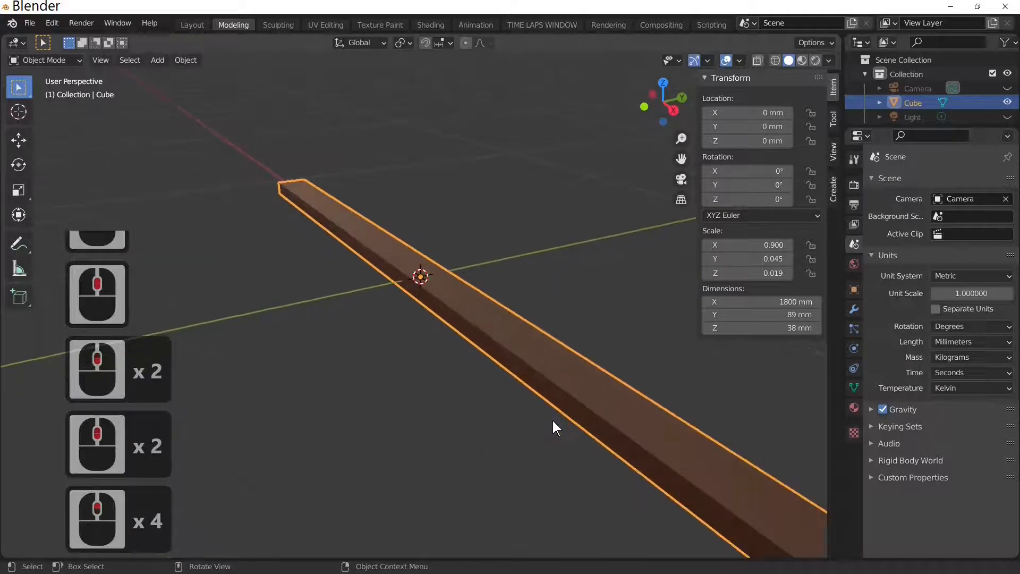
pyautogui.scroll(-3, 553, 420)
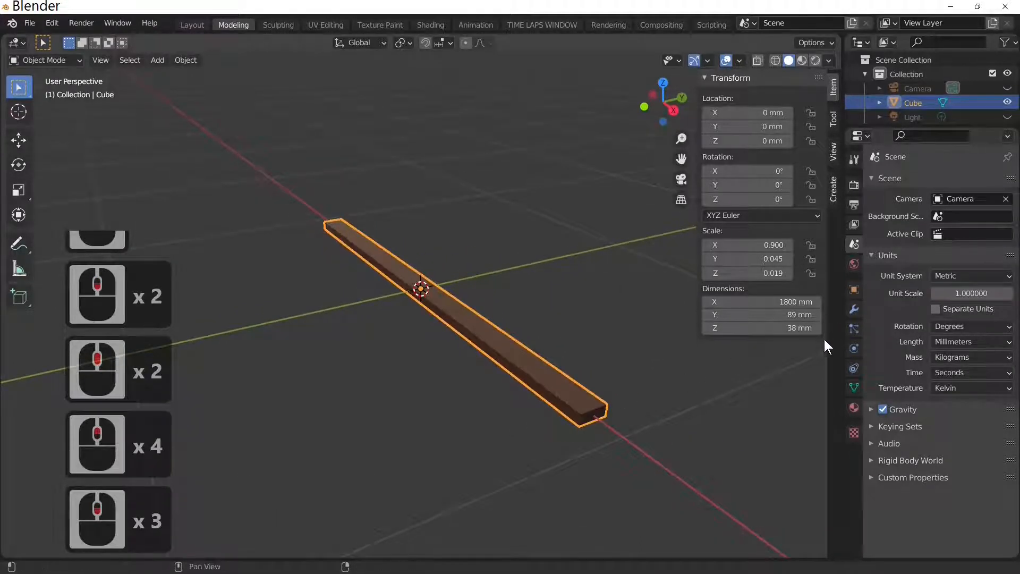
# Add an Array modifier to the plank.
pyautogui.click(855, 308)
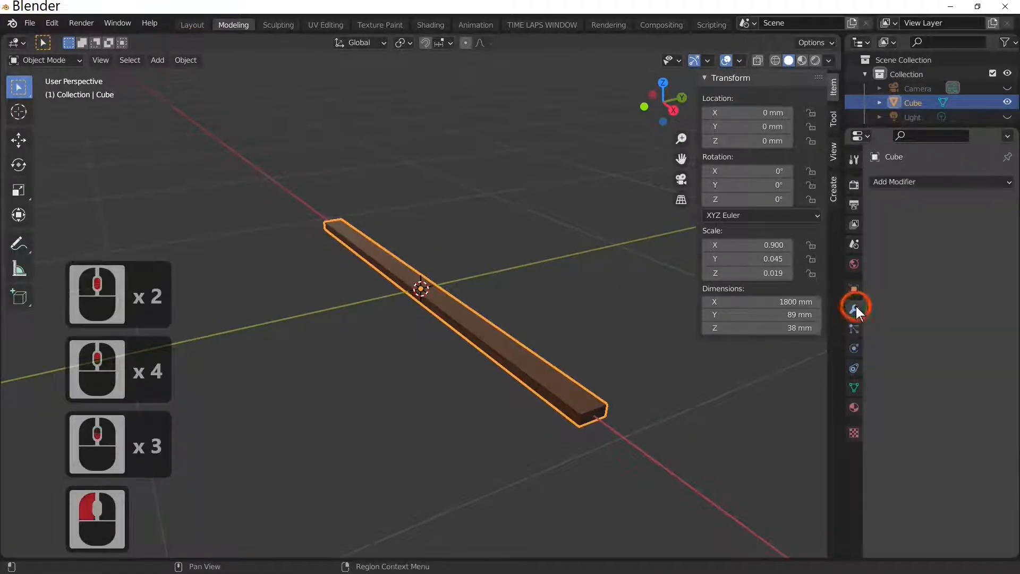
pyautogui.click(897, 180)
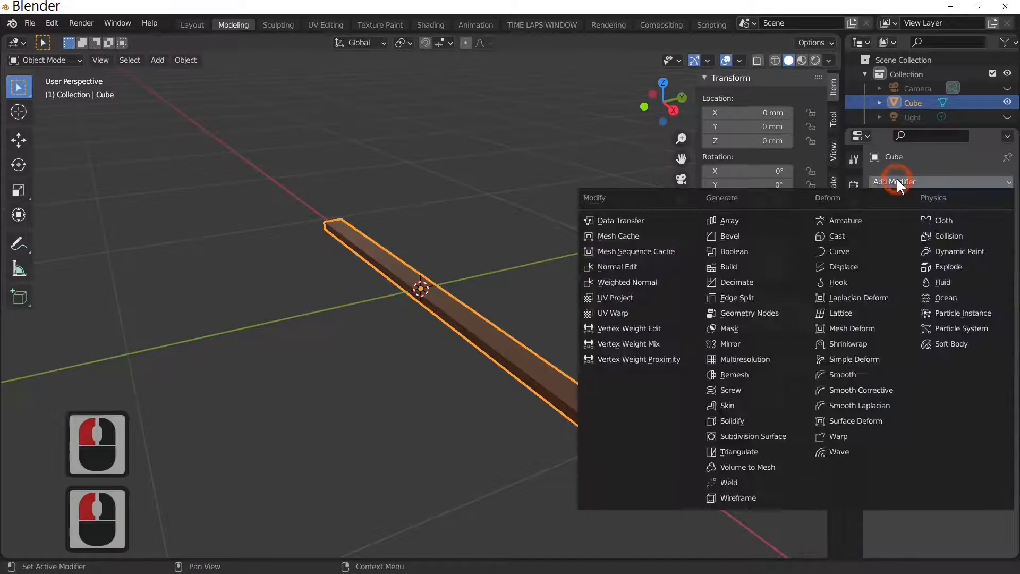
pyautogui.click(730, 219)
pyautogui.scroll(-6, 533, 310)
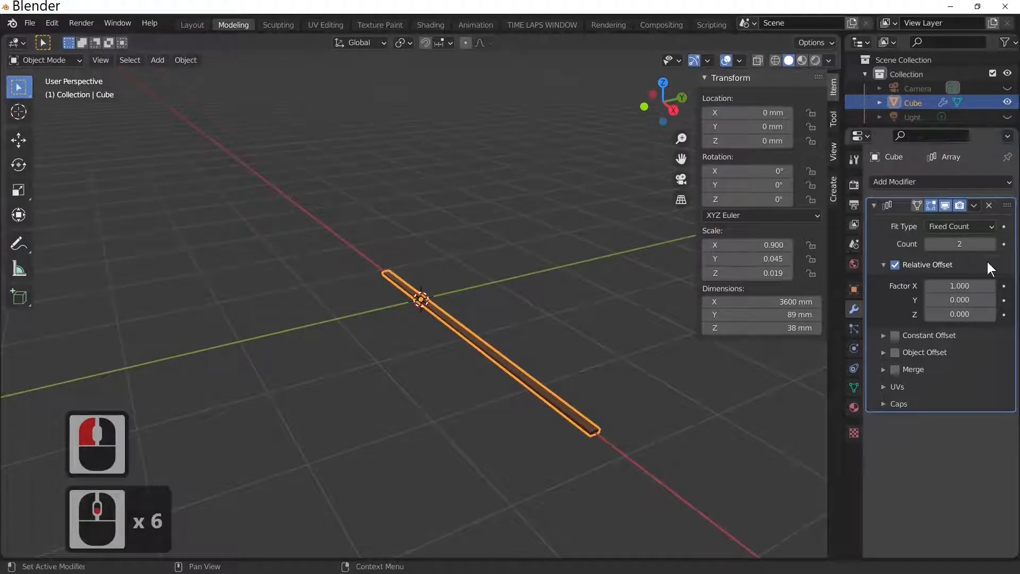
# Try an array count of 4 on the plank and return the count to 2.
pyautogui.click(992, 244)
pyautogui.click(991, 244)
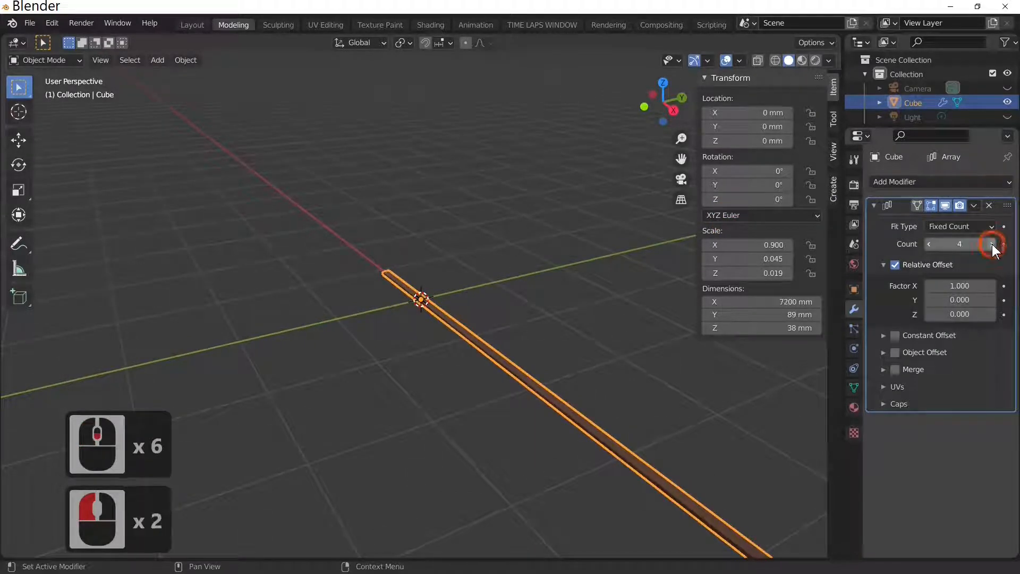
pyautogui.click(930, 244)
pyautogui.click(930, 244)
# Set the array's relative offset factors to 0 in X and 1.3 in Y.
pyautogui.click(943, 287)
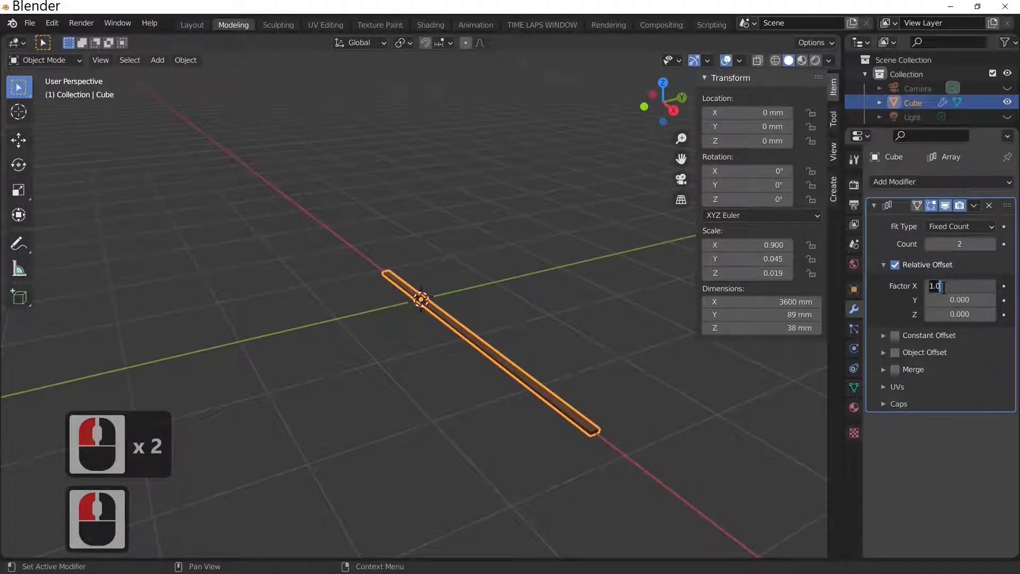
pyautogui.write('0')
pyautogui.press('Return')
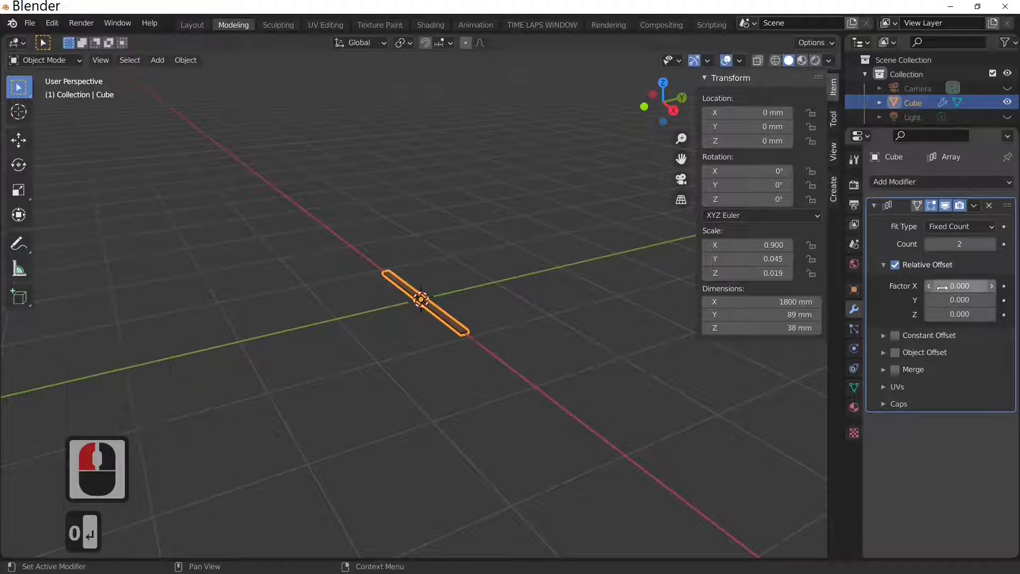
pyautogui.click(940, 300)
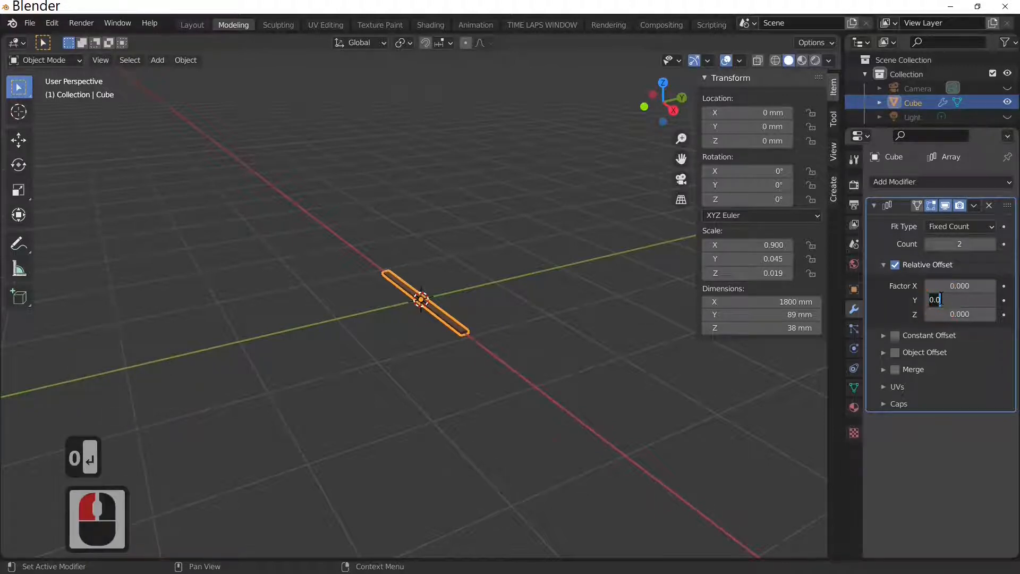
pyautogui.write('1.3')
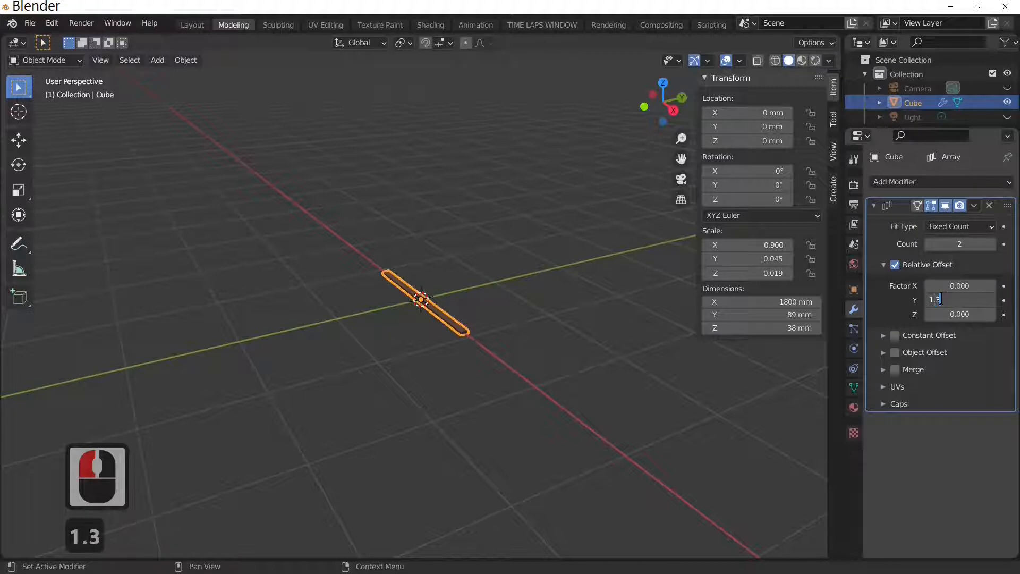
pyautogui.press('Return')
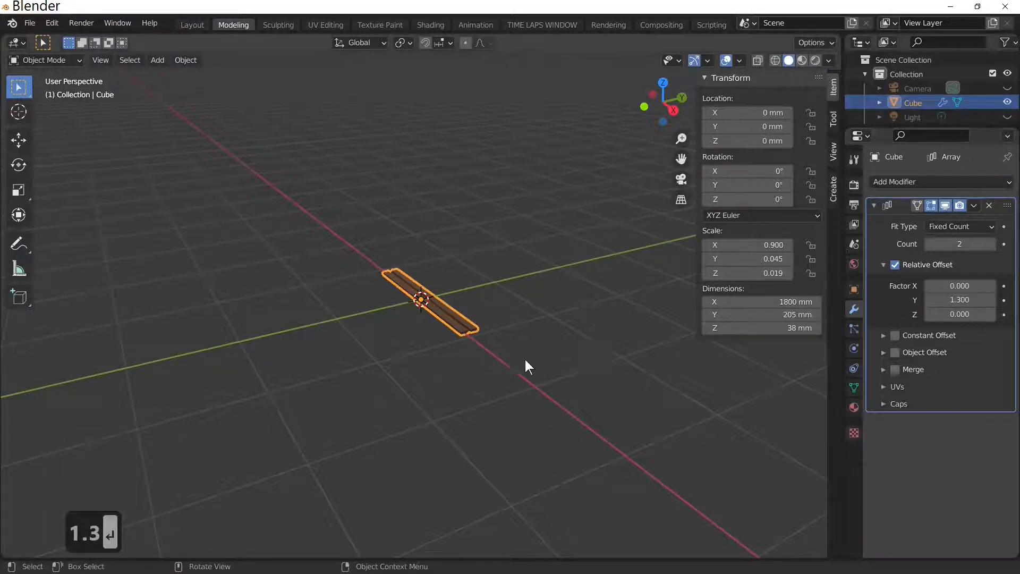
# Increase the plank's array count to 4 for the seat slats.
pyautogui.scroll(5, 527, 359)
pyautogui.moveTo(527, 360); pyautogui.dragTo(492, 346, button='middle')
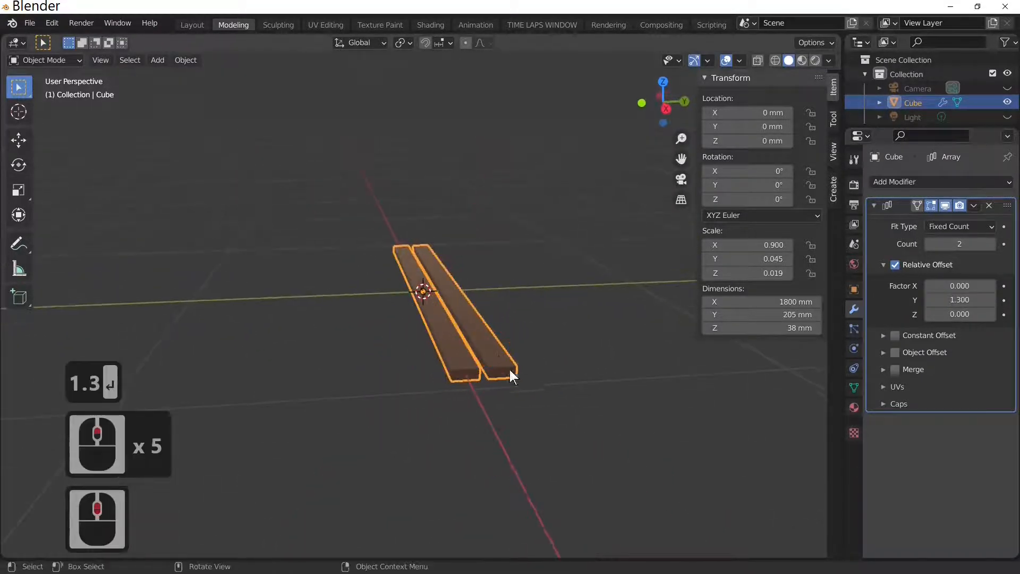
pyautogui.click(991, 244)
pyautogui.click(990, 244)
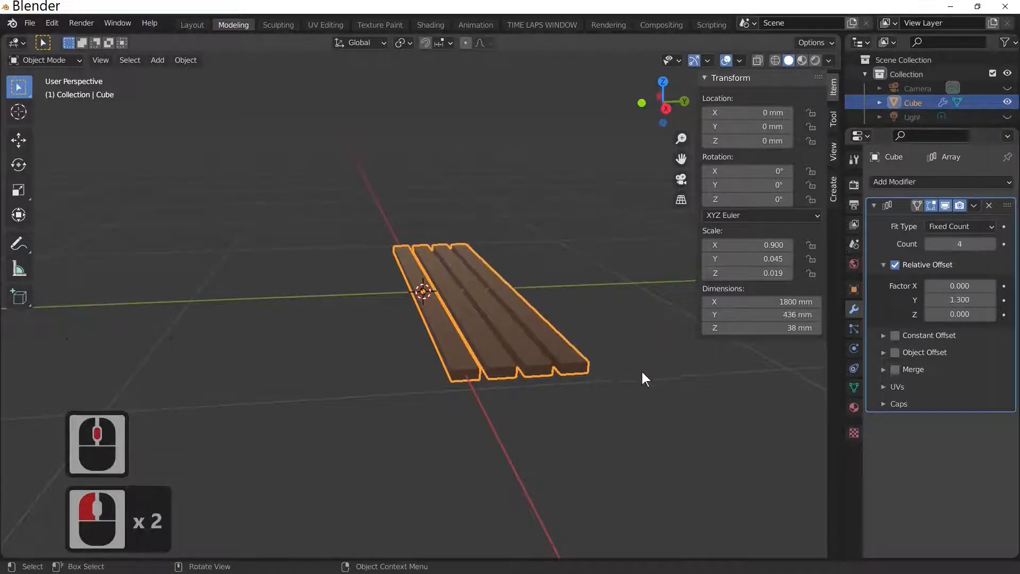
pyautogui.moveTo(641, 370); pyautogui.dragTo(582, 388, button='middle')
pyautogui.scroll(3, 560, 398)
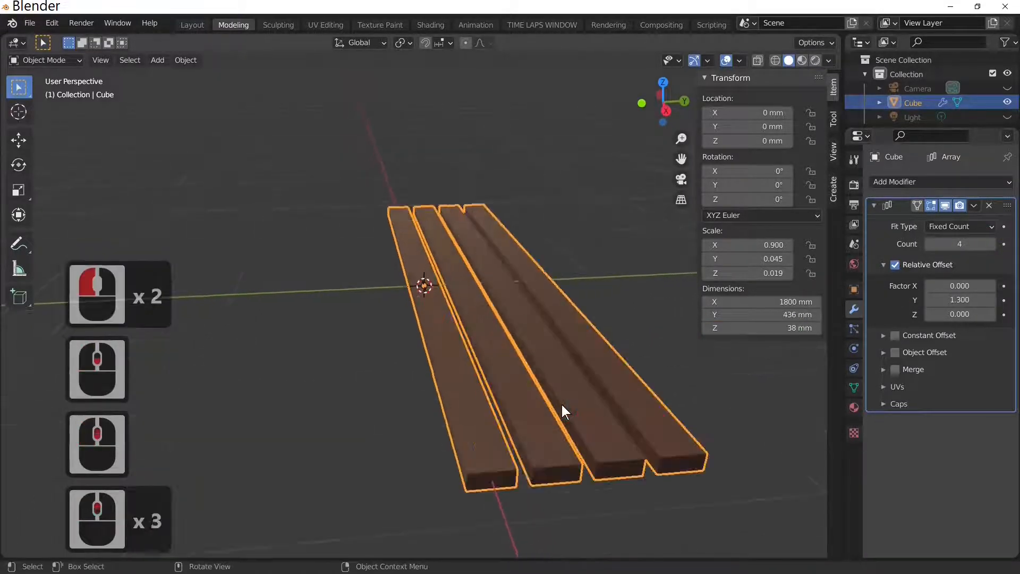
# Duplicate the four seat slats, keeping the copy at the same location.
pyautogui.click(497, 402)
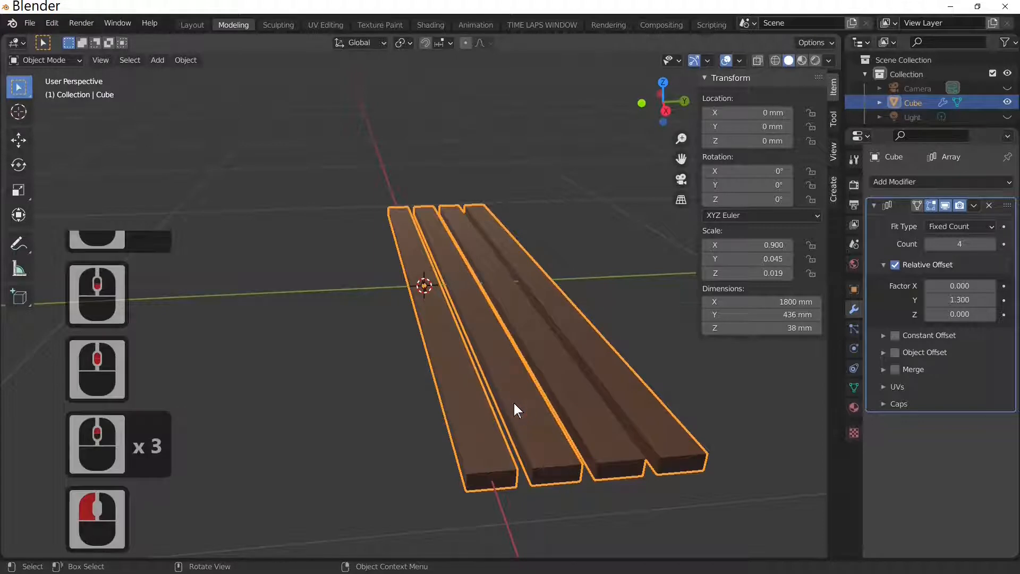
pyautogui.scroll(-2, 515, 402)
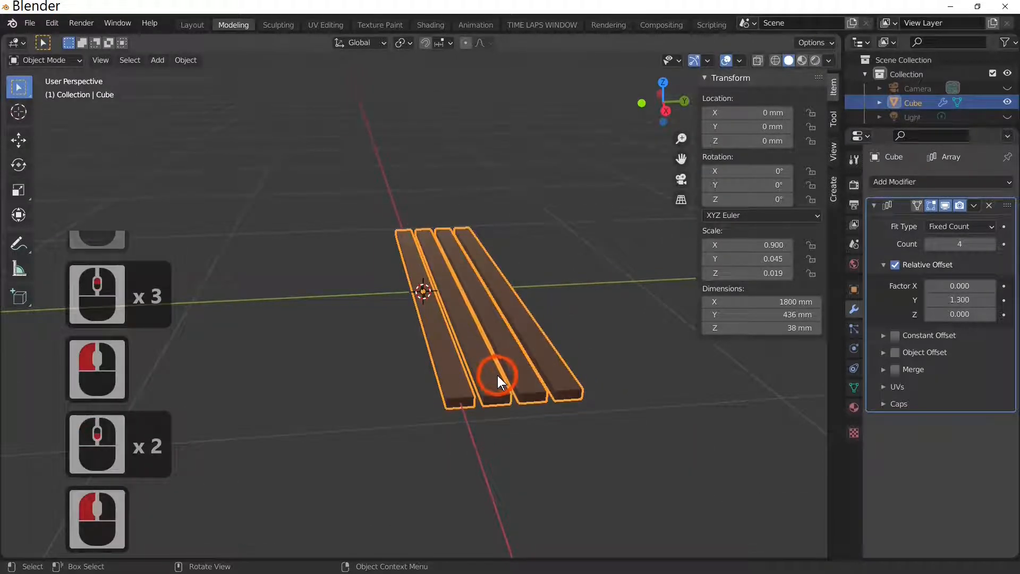
pyautogui.hotkey('shift', 'd')
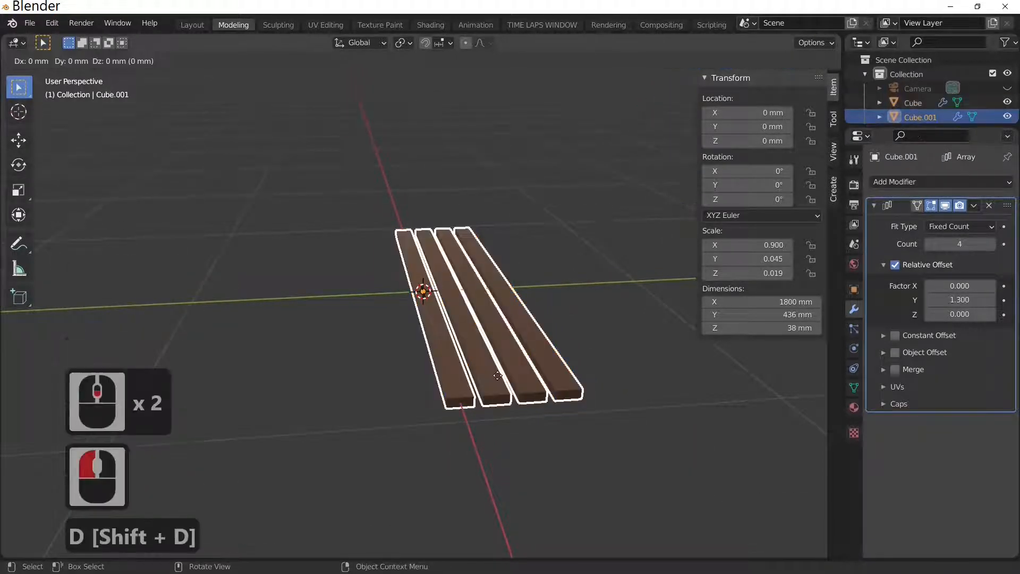
pyautogui.press('Return')
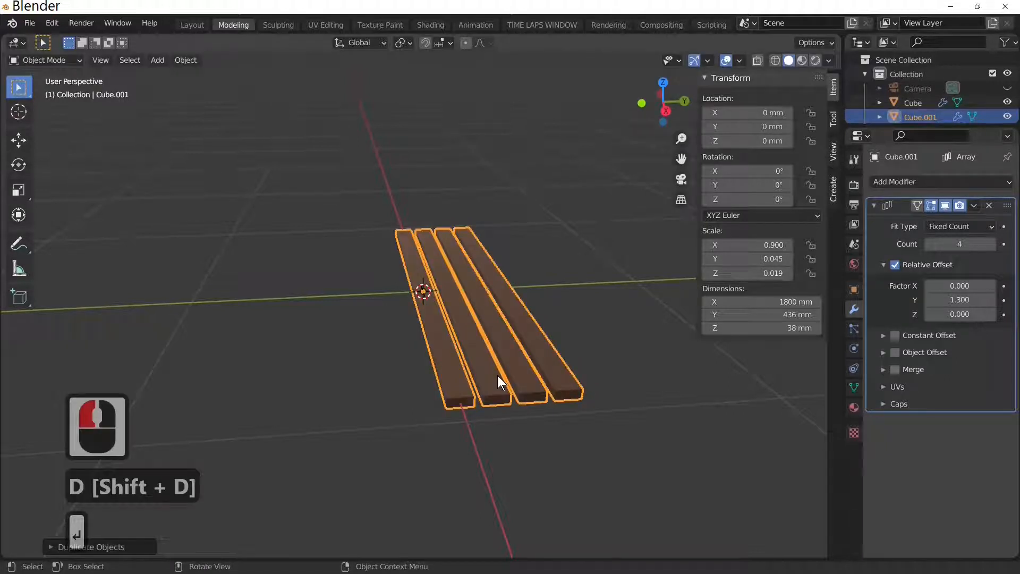
# Rotate the duplicated slats 75° about the global X axis and reduce their array count to 3.
pyautogui.press('r')
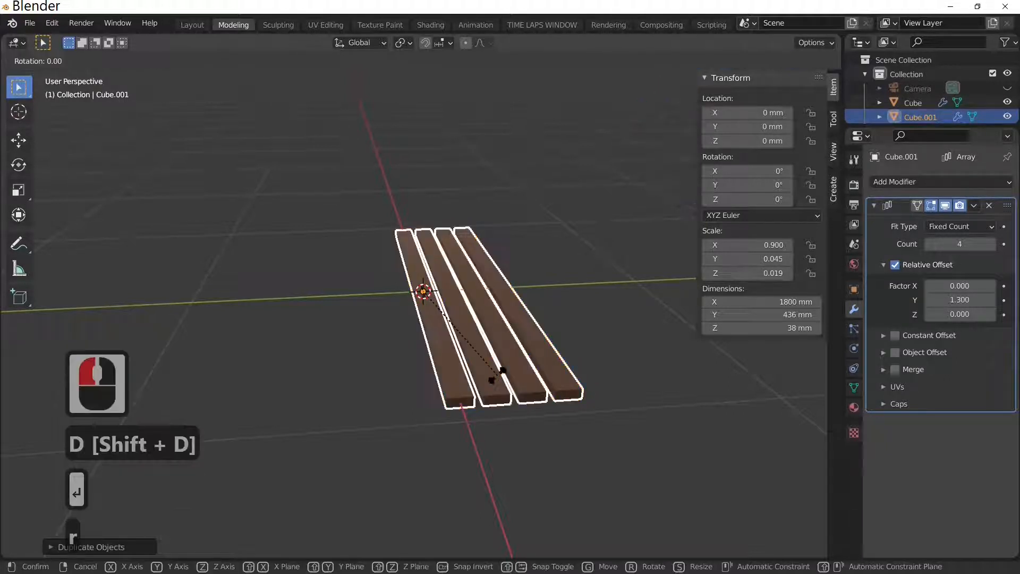
pyautogui.write('x')
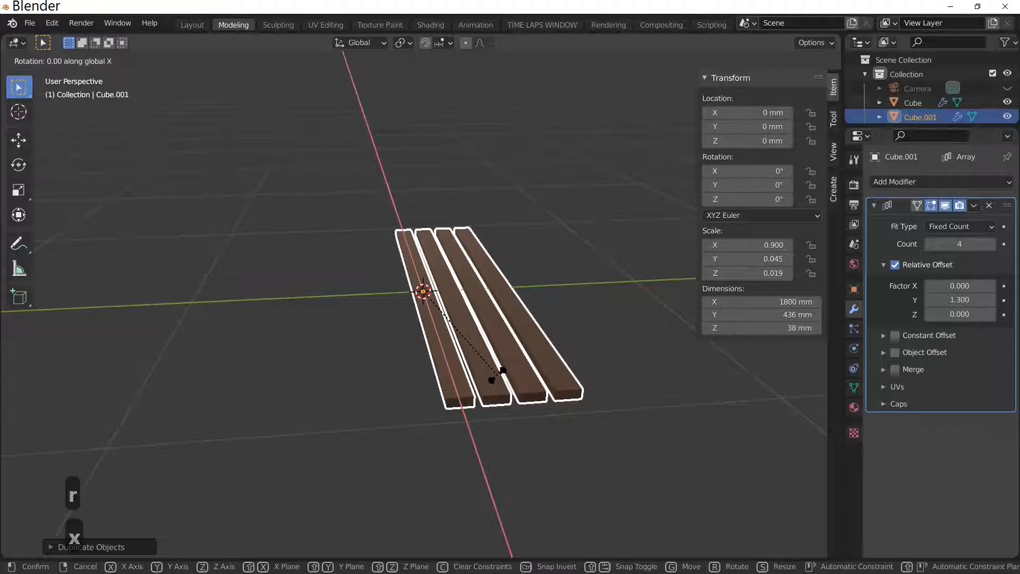
pyautogui.write('75')
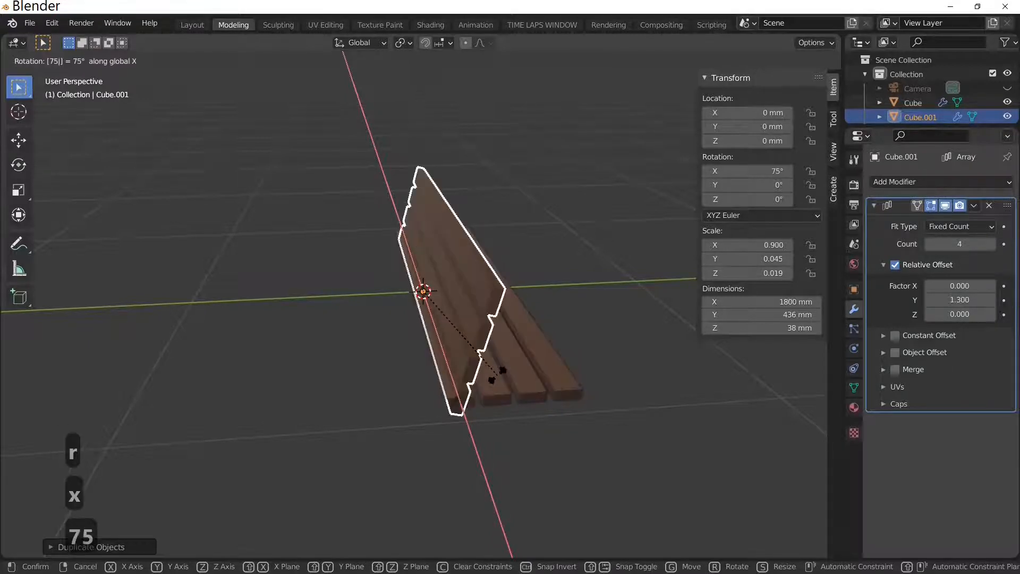
pyautogui.press('Return')
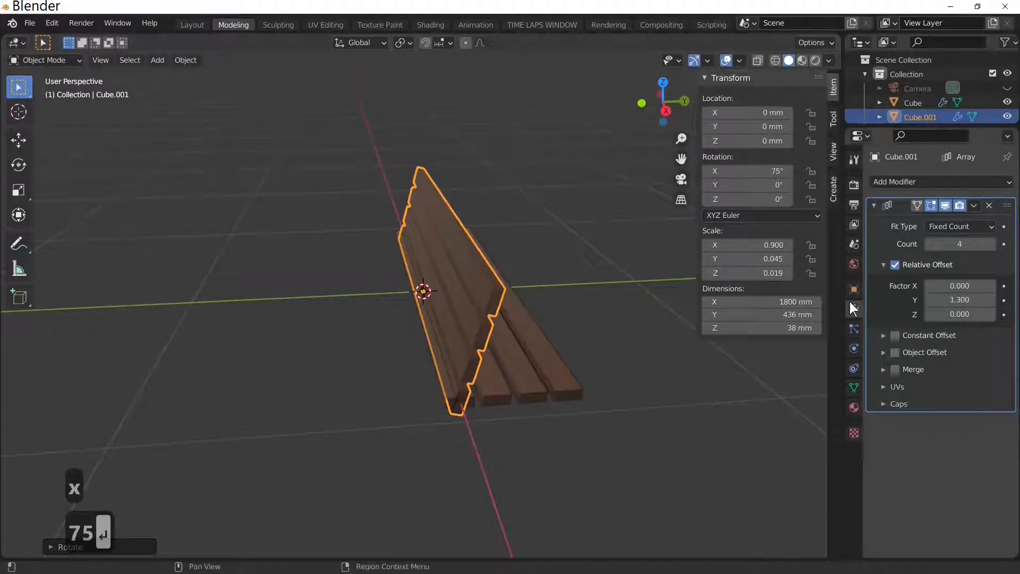
pyautogui.click(926, 246)
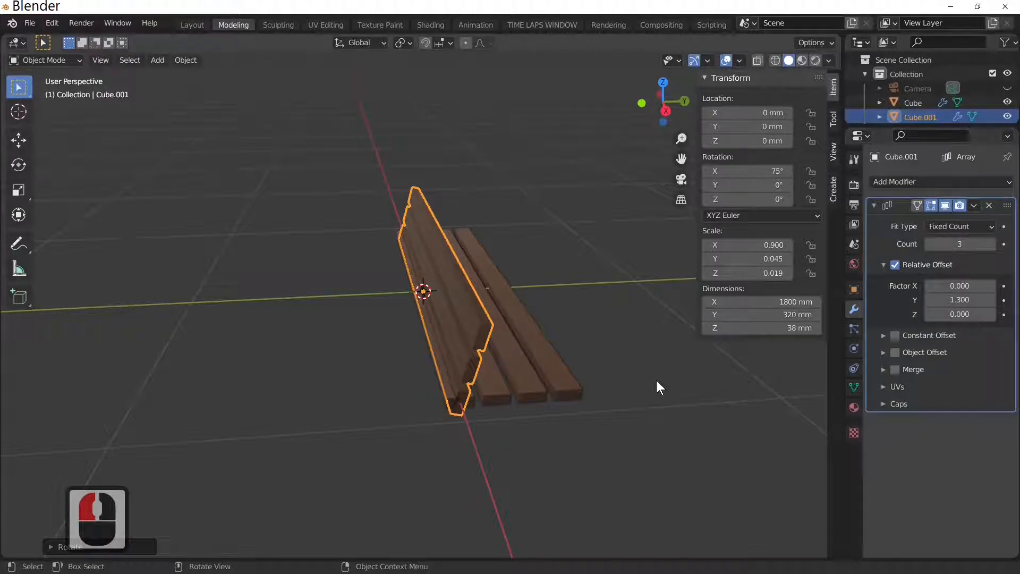
# Raise the tilted backrest slats about 276 mm along the global Z axis.
pyautogui.press('g')
pyautogui.press('z')
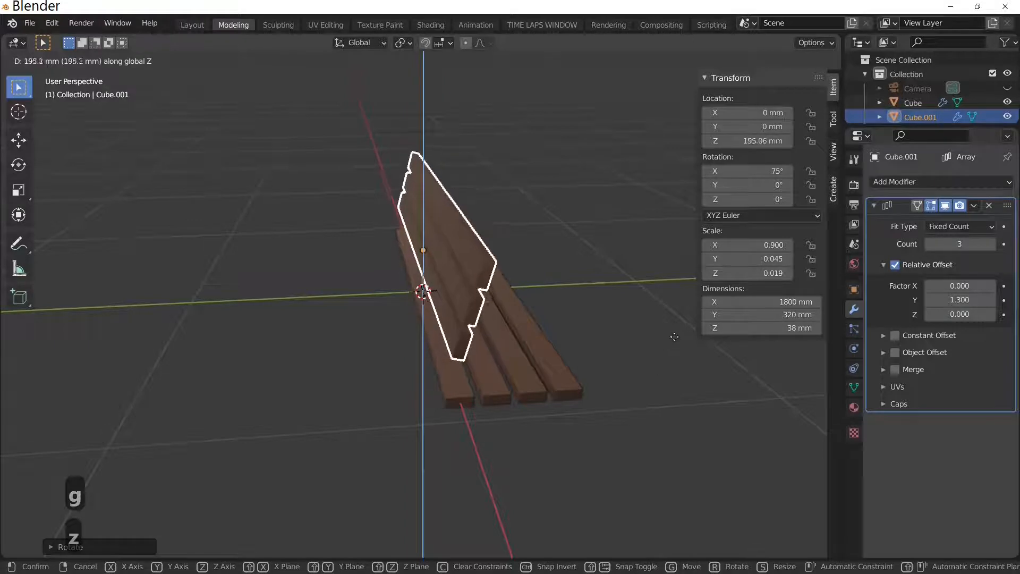
pyautogui.click(677, 317)
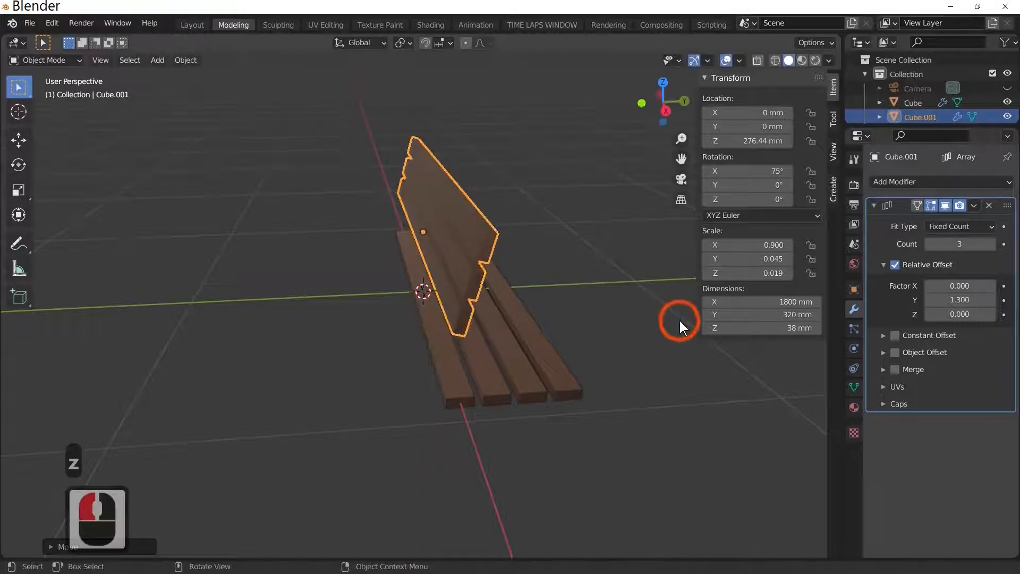
# In the right side view, move the backrest slats about 452 mm along the global Y axis to the seat's rear.
pyautogui.press('KP_3')
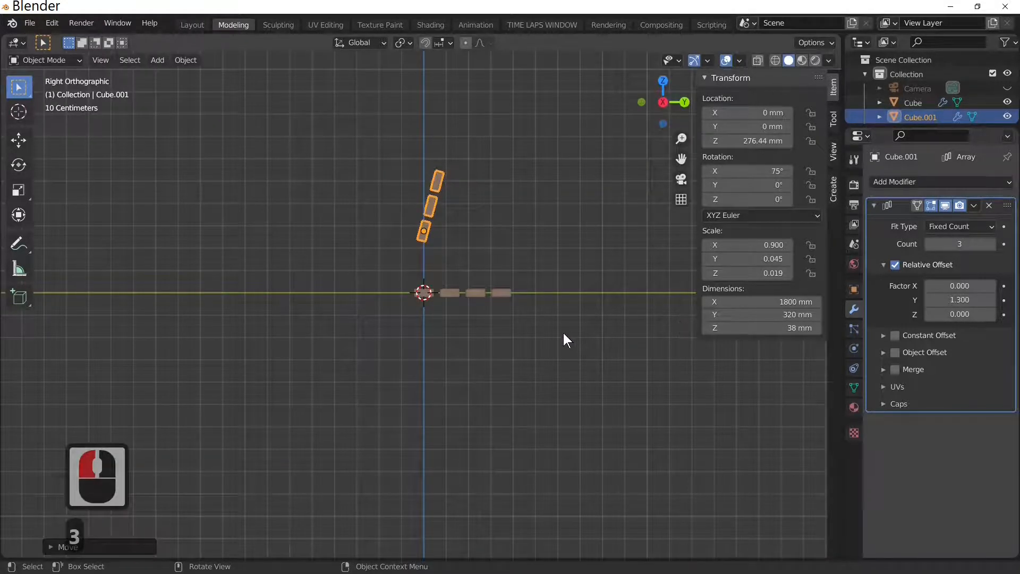
pyautogui.press('g')
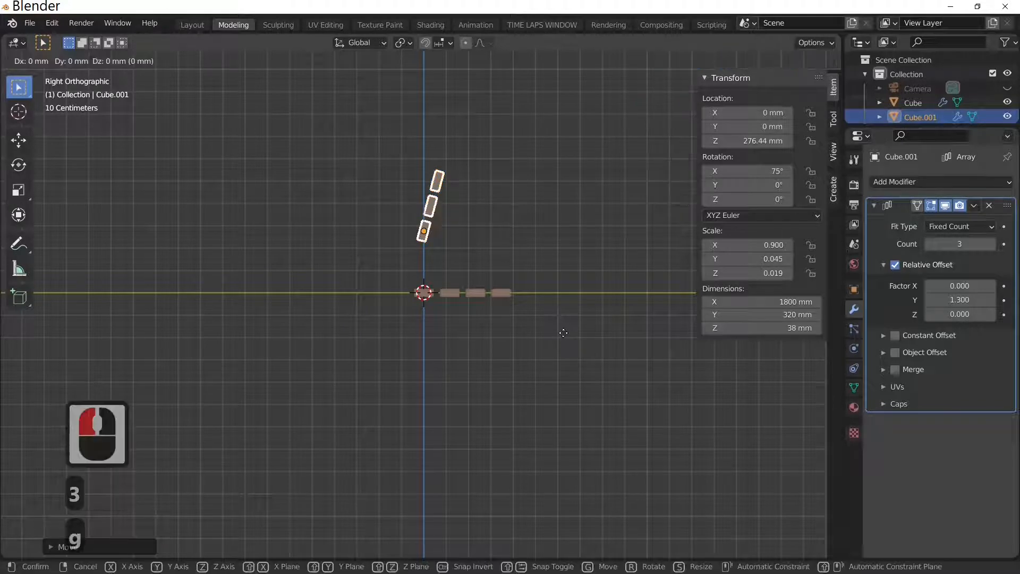
pyautogui.press('y')
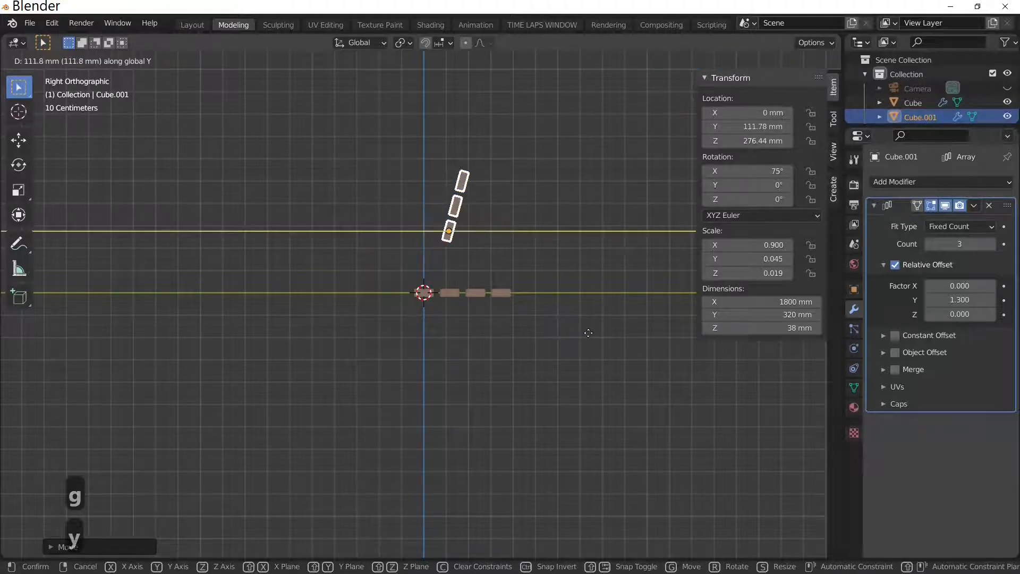
pyautogui.click(664, 336)
# Make another in-place duplicate of the seat slats as the basis for a further bench part.
pyautogui.moveTo(603, 381); pyautogui.dragTo(590, 403, button='middle')
pyautogui.moveTo(510, 312); pyautogui.dragTo(494, 348, button='middle')
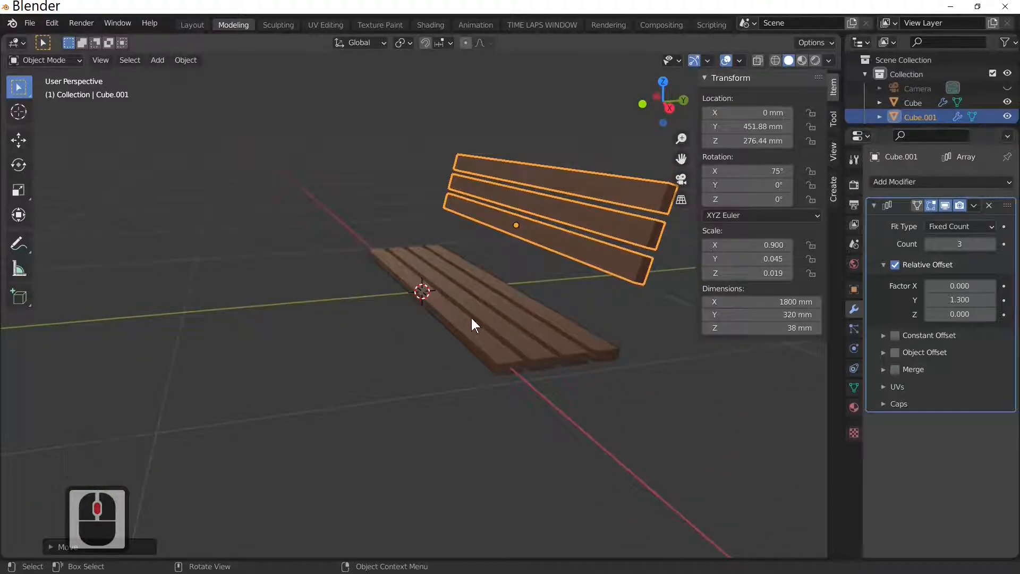
pyautogui.click(475, 334)
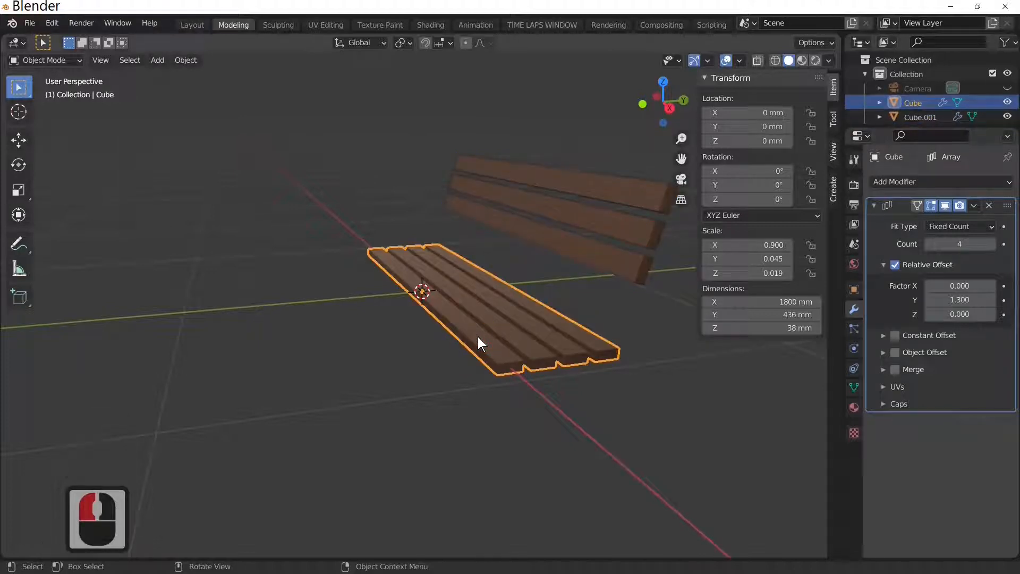
pyautogui.hotkey('shift', 'd')
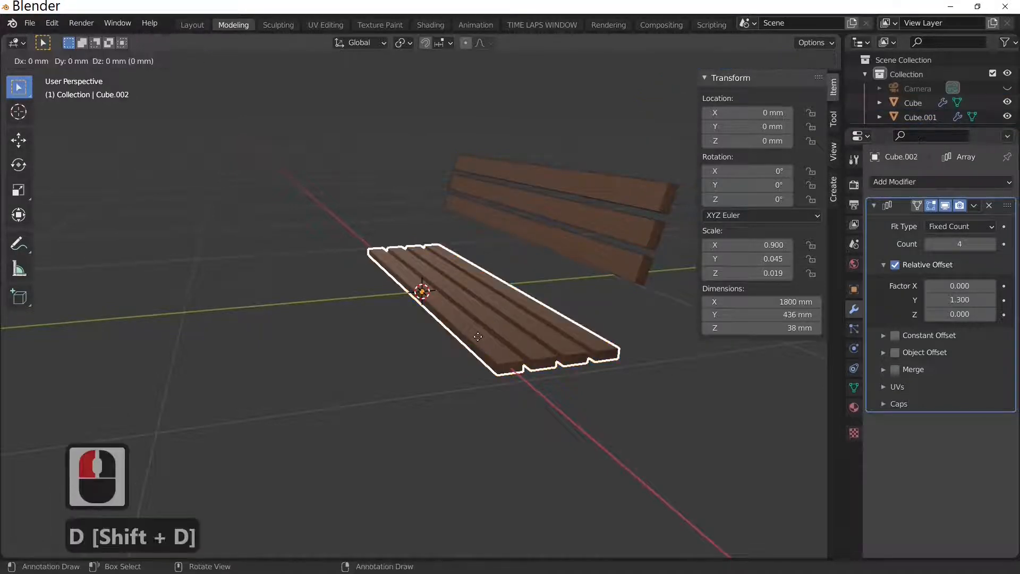
pyautogui.press('Return')
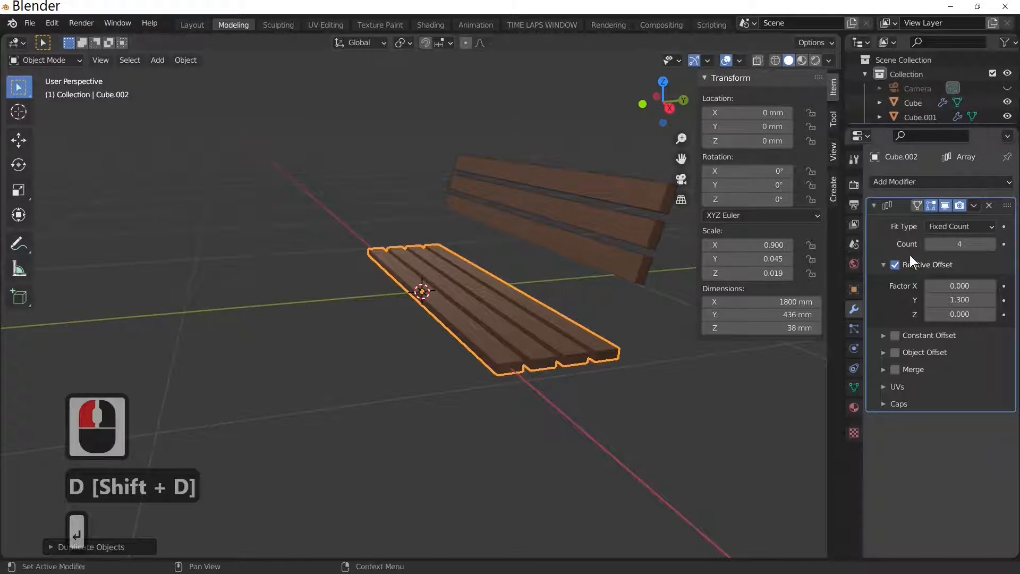
# Remove the Array modifier from the duplicated seat slats and rotate the remaining single plank 90° about the global Z axis.
pyautogui.click(988, 205)
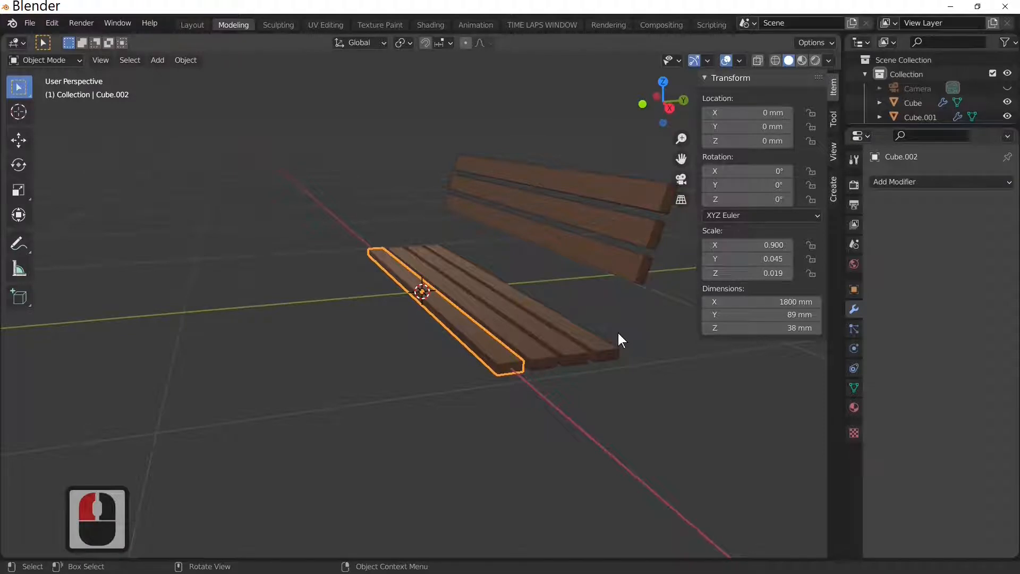
pyautogui.press('r')
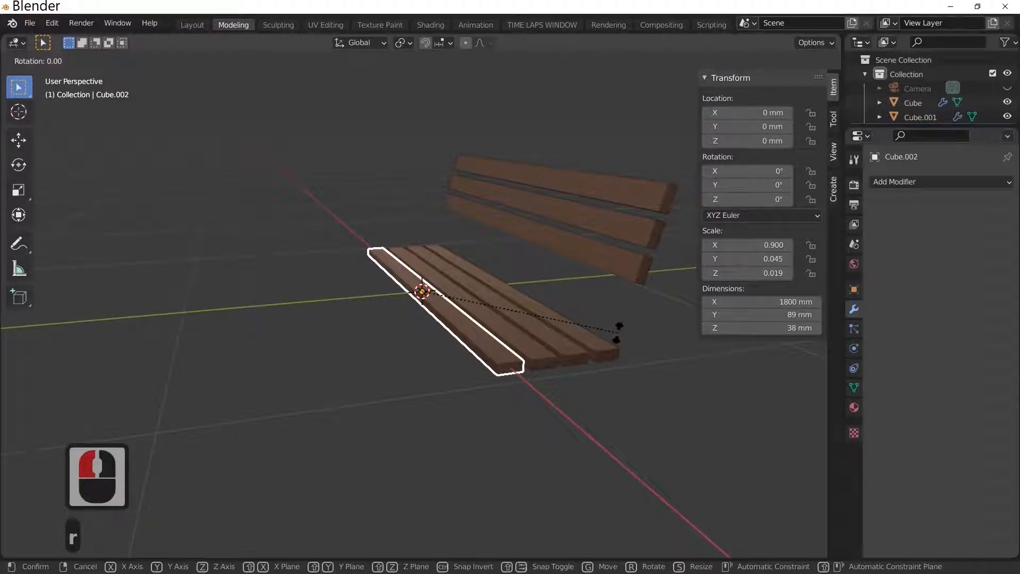
pyautogui.press('z')
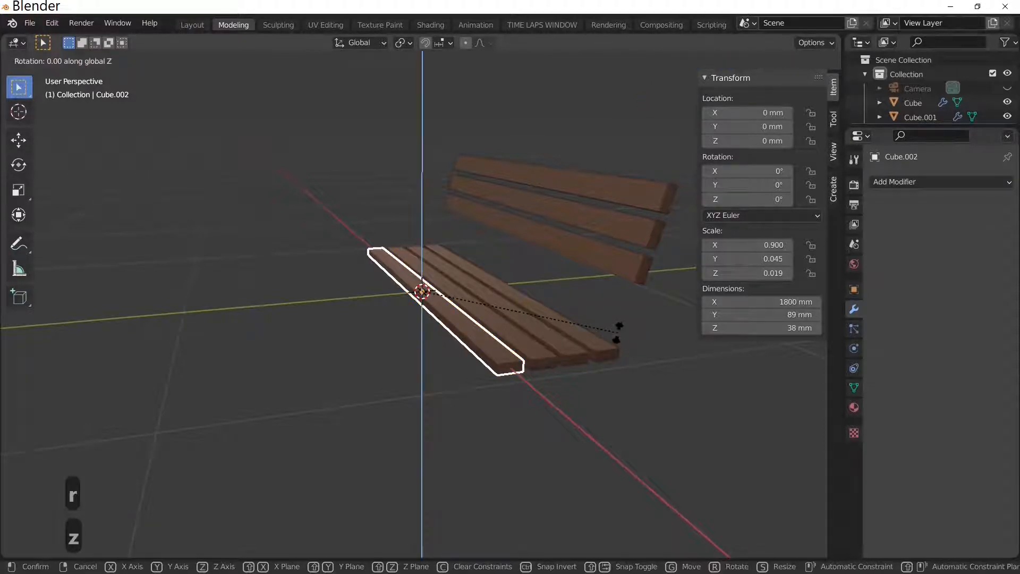
pyautogui.write('90')
pyautogui.press('Return')
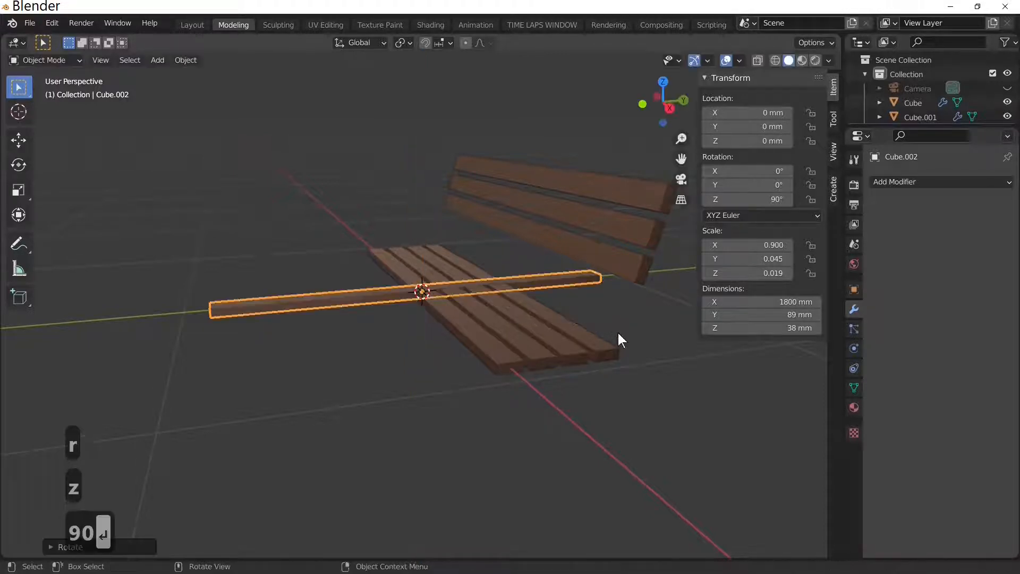
# Rotate the crosswise plank 90° about the global Y axis to stand it on its narrow edge.
pyautogui.press('r')
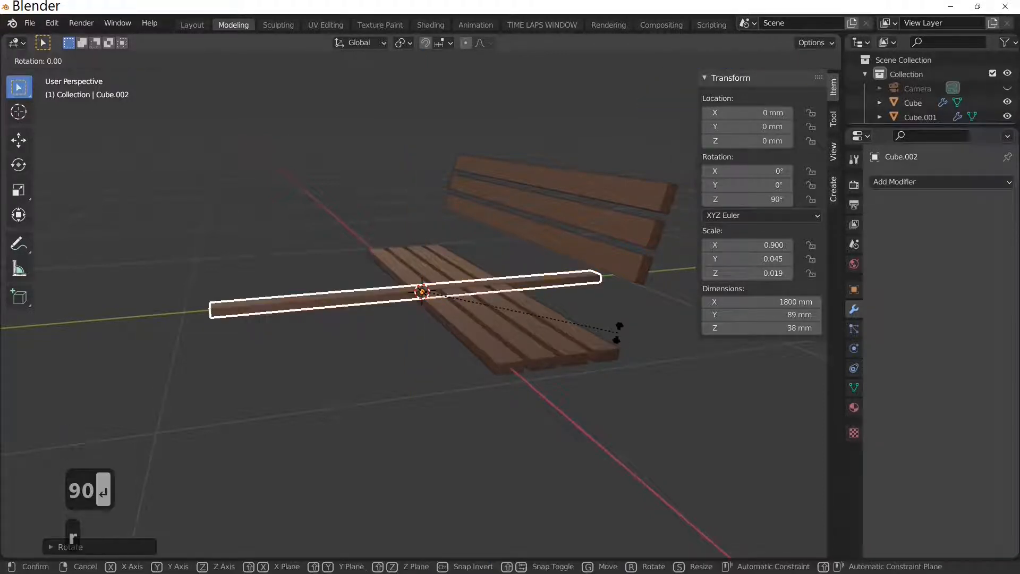
pyautogui.press('y')
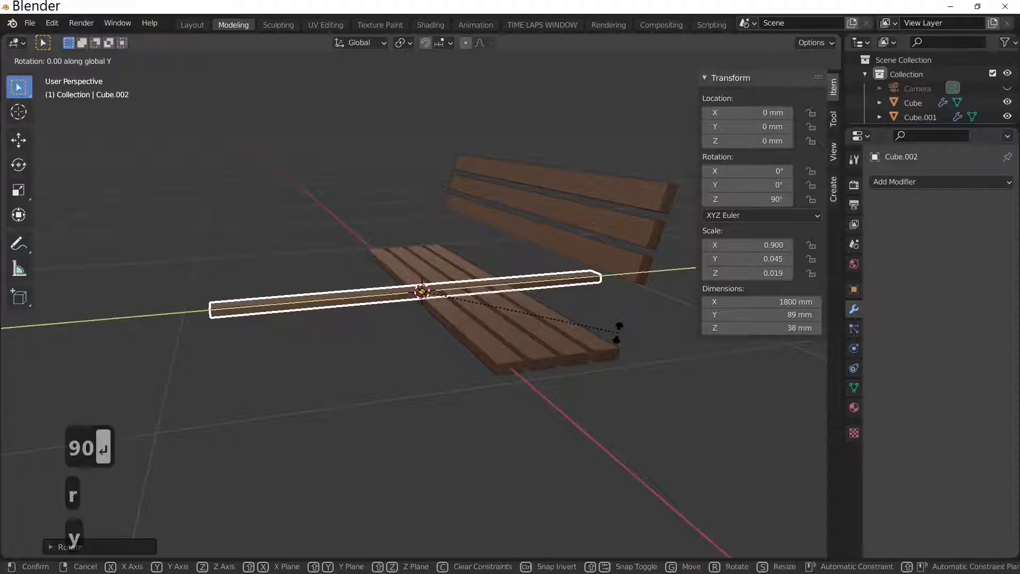
pyautogui.write('90')
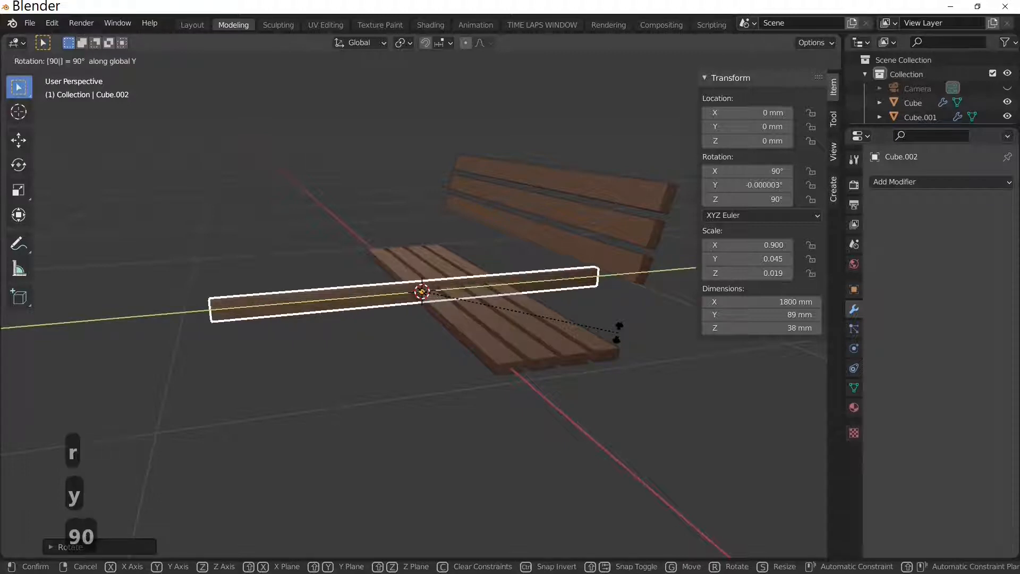
pyautogui.press('Return')
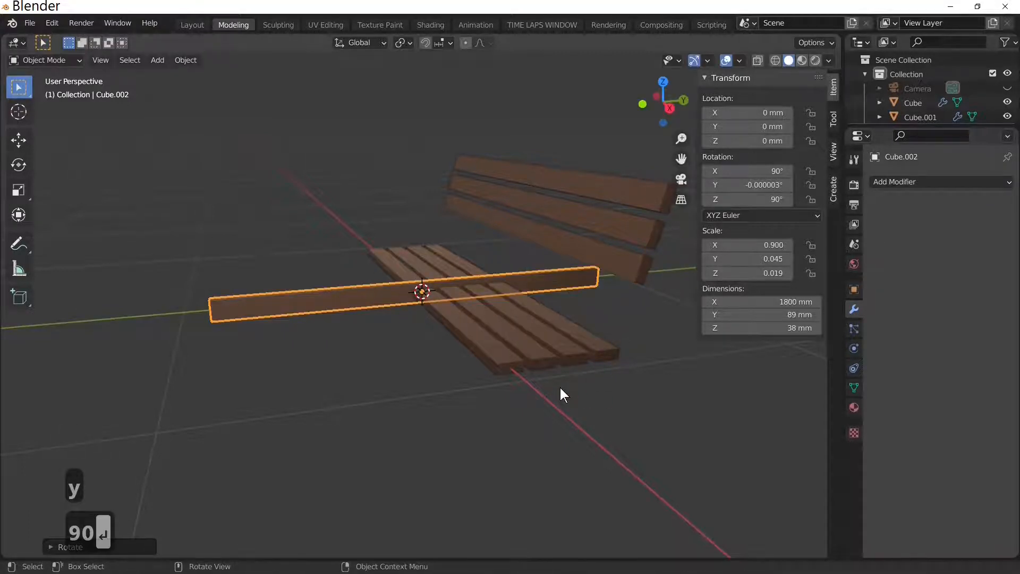
# In the right side view, move the crosswise plank directly beneath the seat slats, to about Y 163 mm and Z -67 mm.
pyautogui.press('KP_3')
pyautogui.scroll(5, 560, 389)
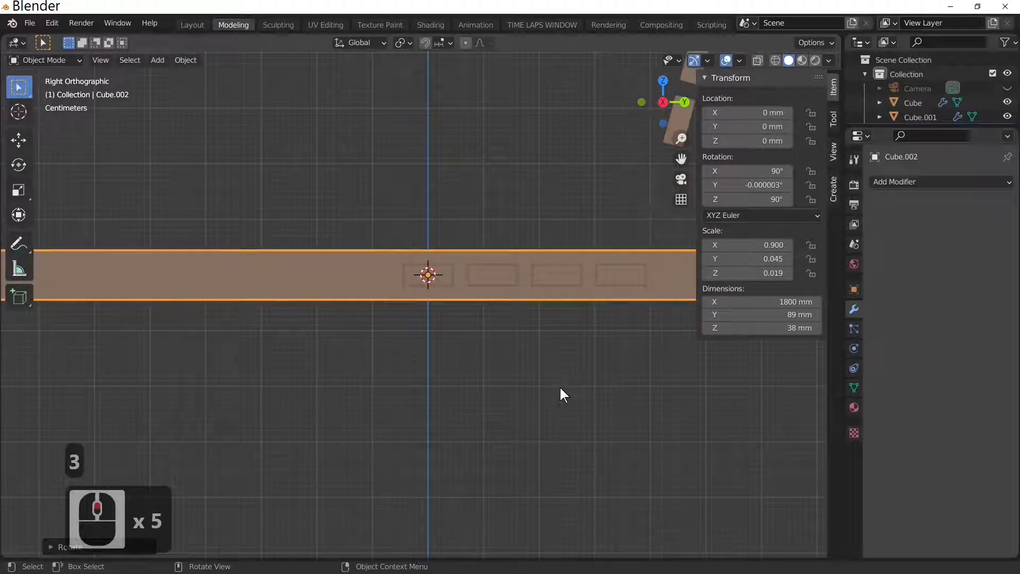
pyautogui.press('g')
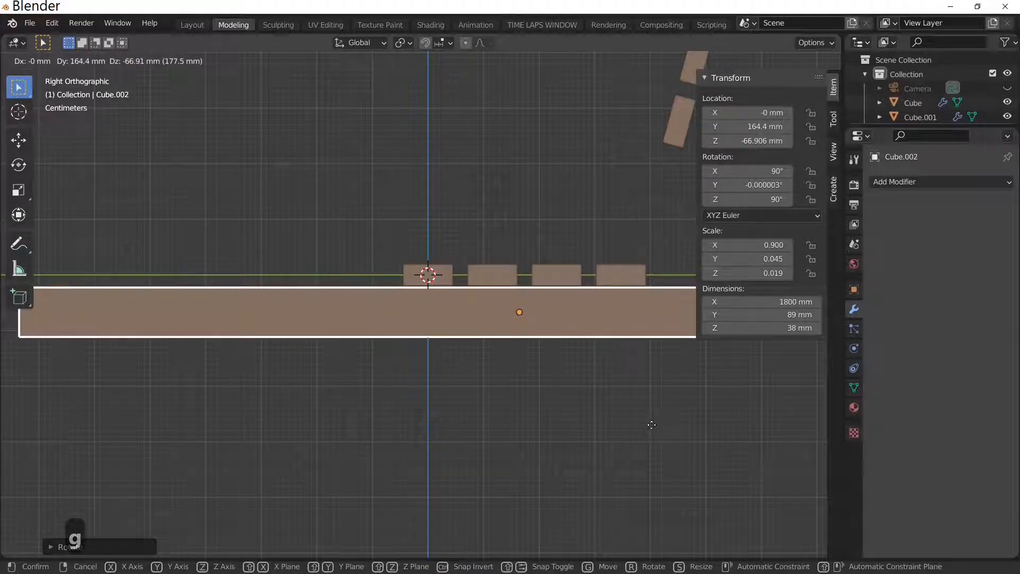
pyautogui.click(635, 442)
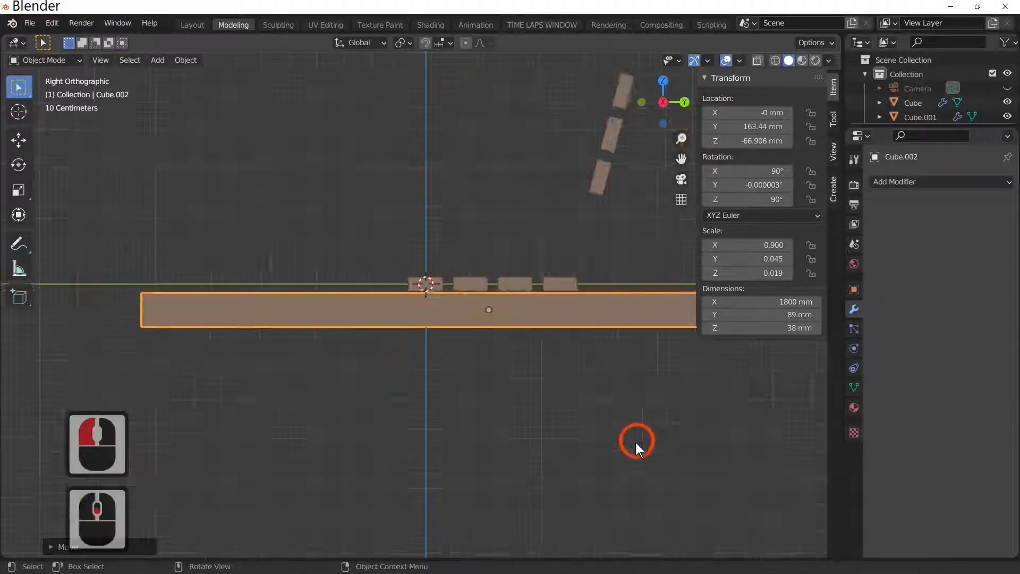
pyautogui.scroll(-8, 635, 443)
pyautogui.scroll(3, 635, 443)
pyautogui.scroll(6, 635, 443)
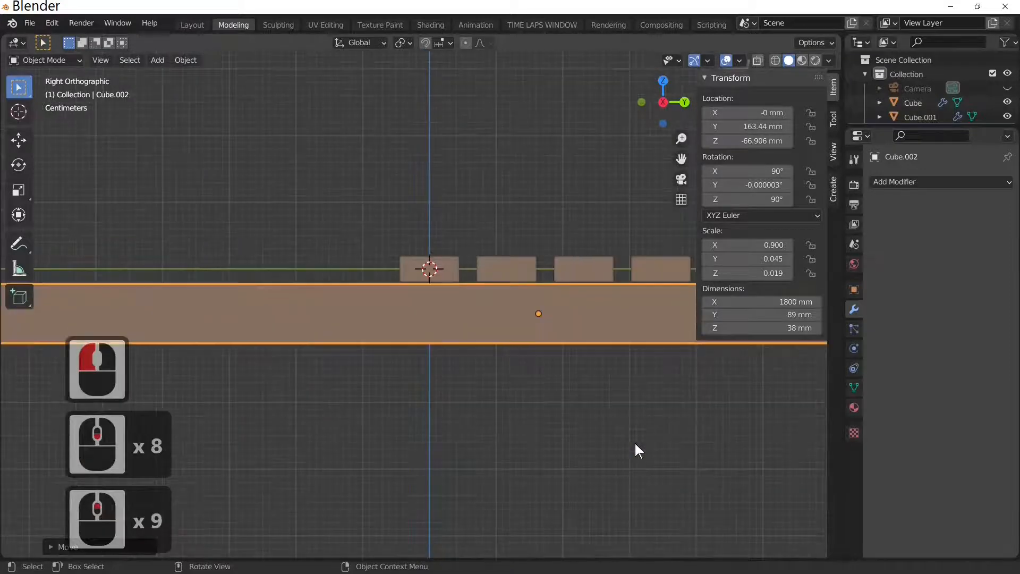
# Scale the plank under the seat along the global Y axis to a length of about 433 mm.
pyautogui.press('s')
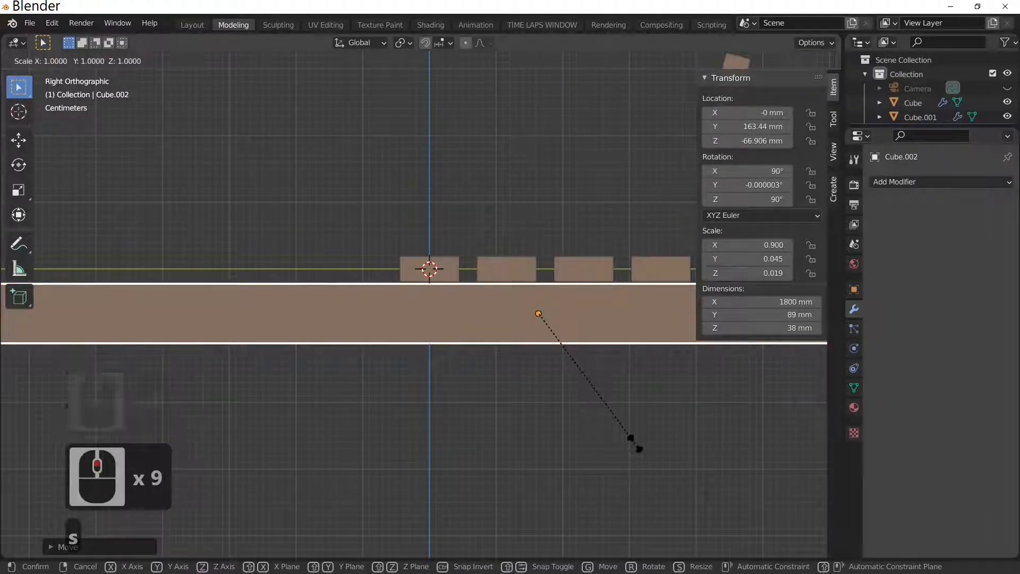
pyautogui.press('y')
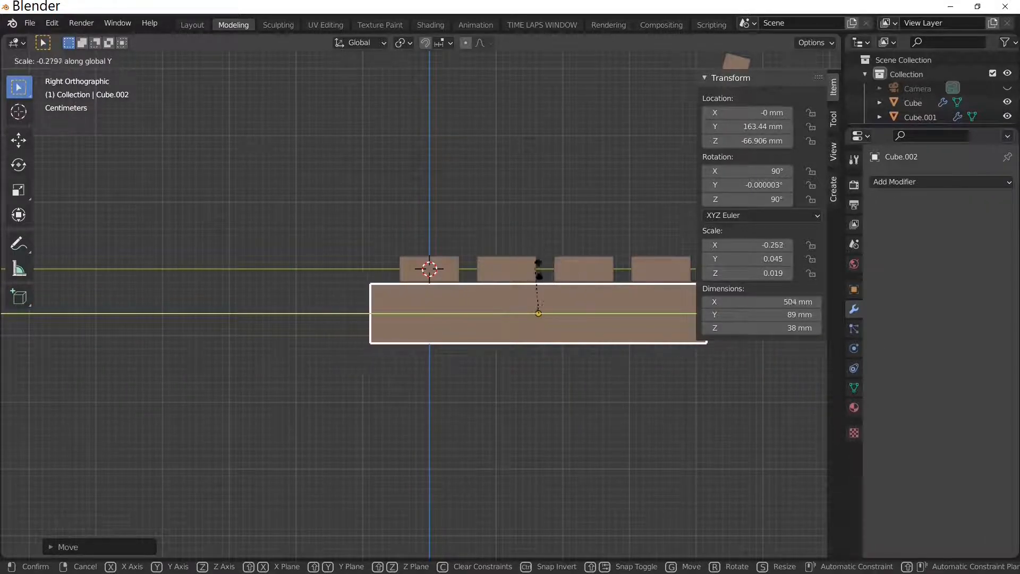
pyautogui.click(511, 272)
pyautogui.click(555, 402)
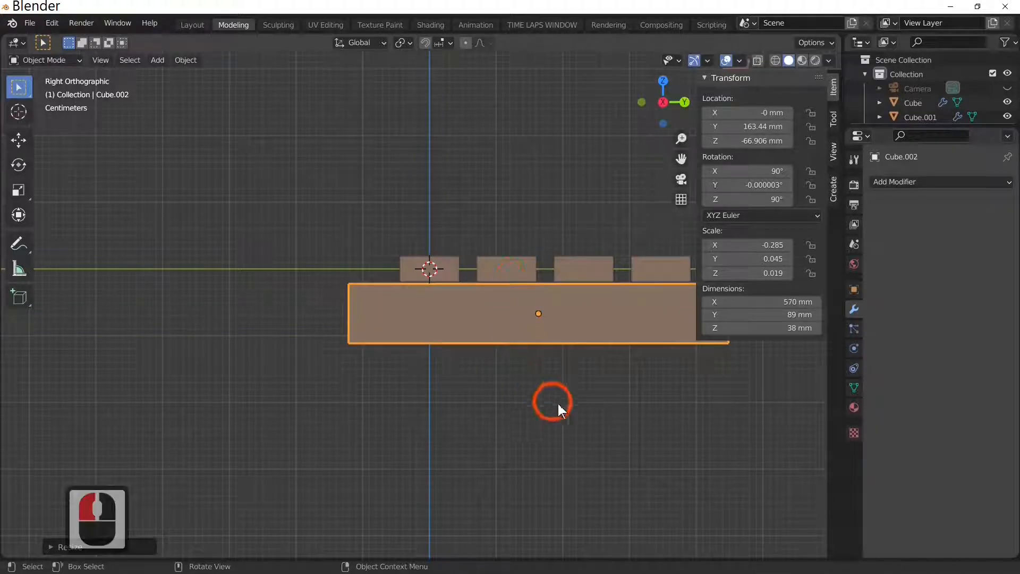
pyautogui.press('s')
pyautogui.press('y')
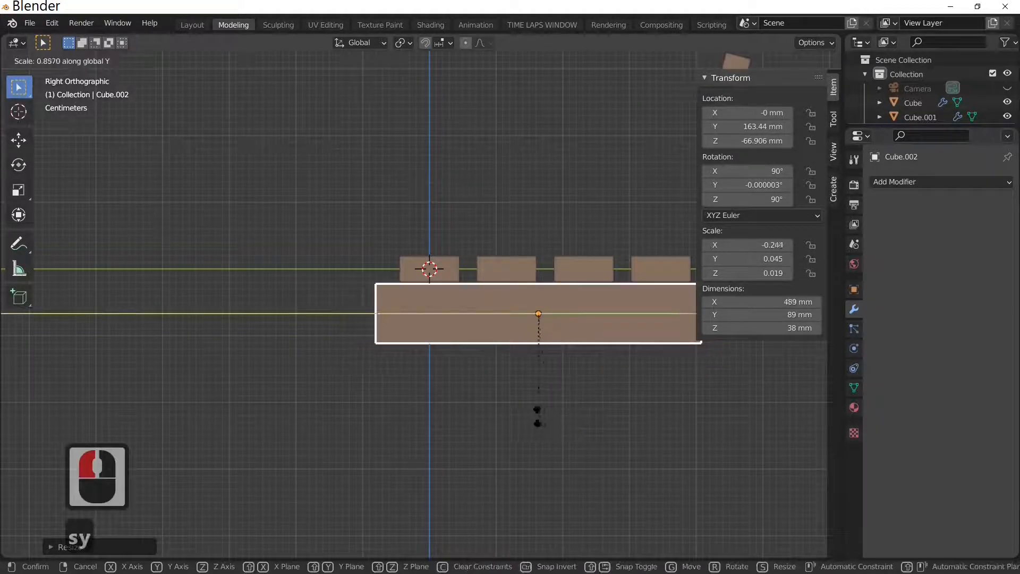
pyautogui.click(498, 395)
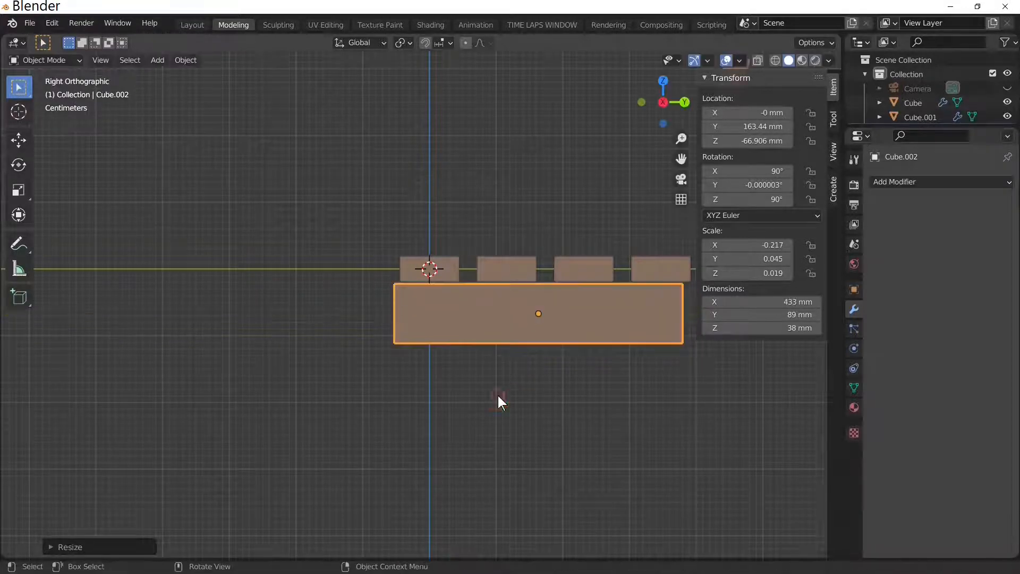
# Shift the shortened crosspiece about 12.6 mm along the global Y axis to line its ends up with the seat slats.
pyautogui.scroll(-2, 534, 447)
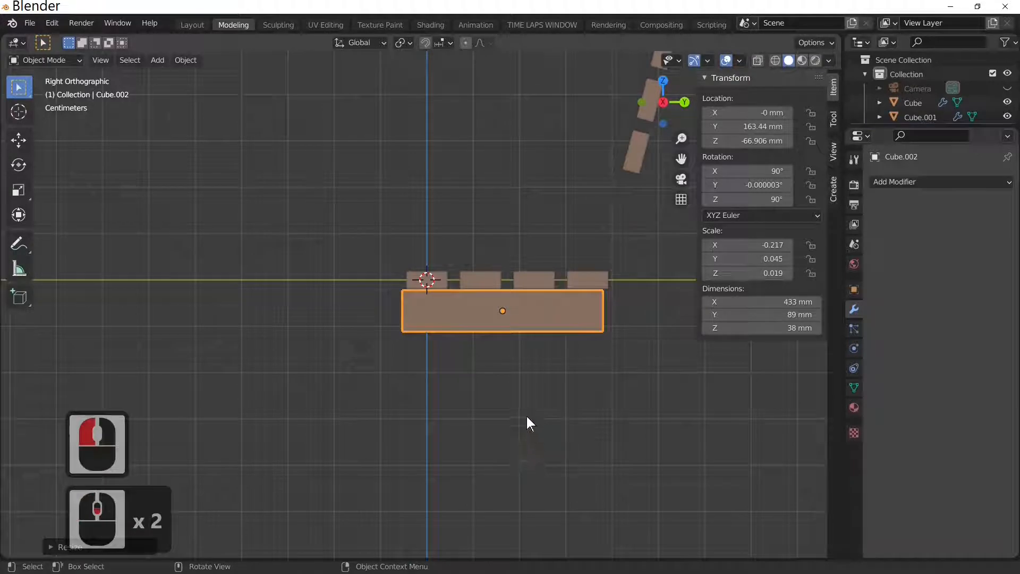
pyautogui.press('g')
pyautogui.press('y')
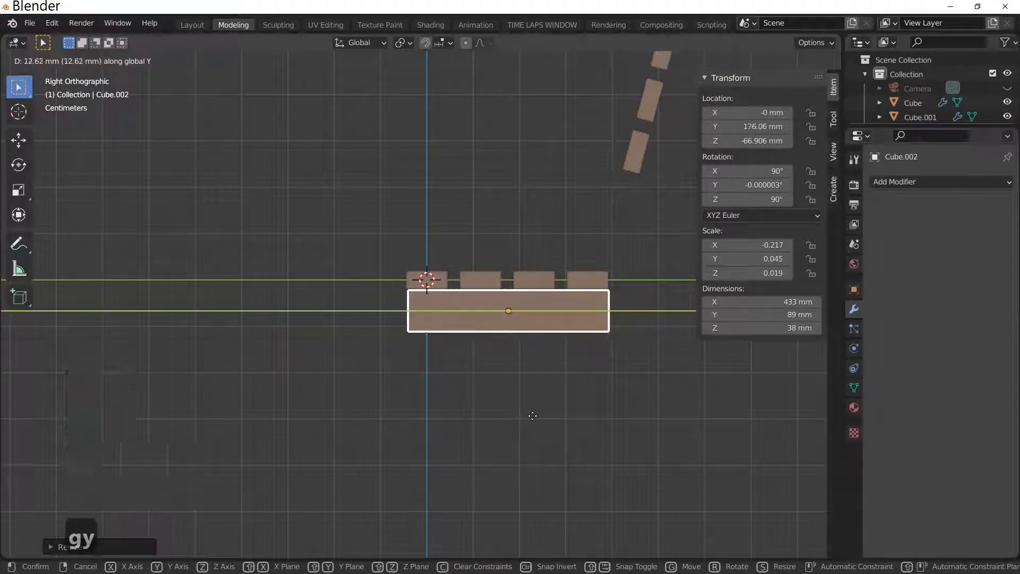
pyautogui.click(533, 415)
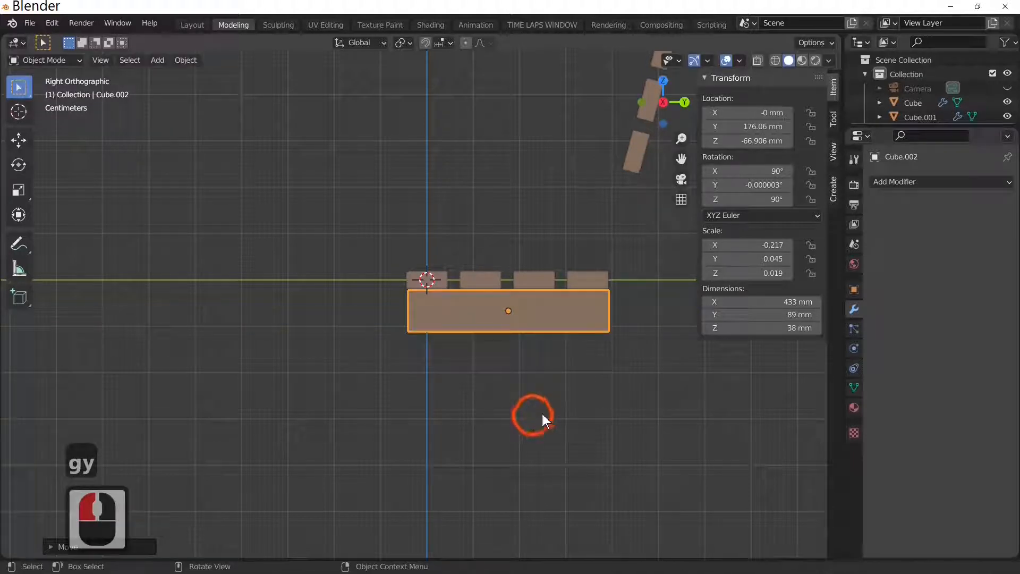
# Duplicate the seat crosspiece and lower the copy along the global Z axis to about Z -303 mm.
pyautogui.hotkey('shift', 'd')
pyautogui.click(631, 413)
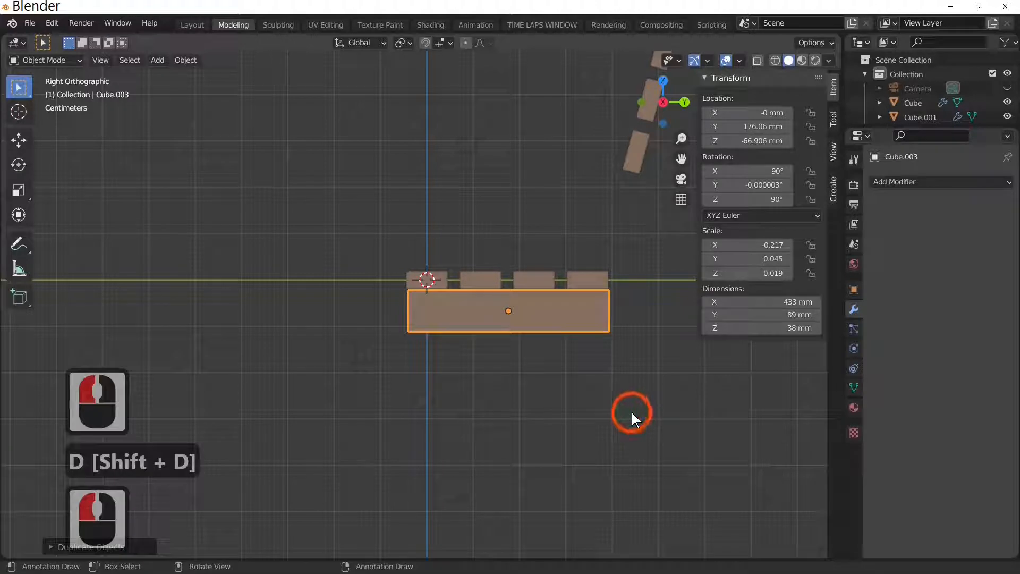
pyautogui.press('g')
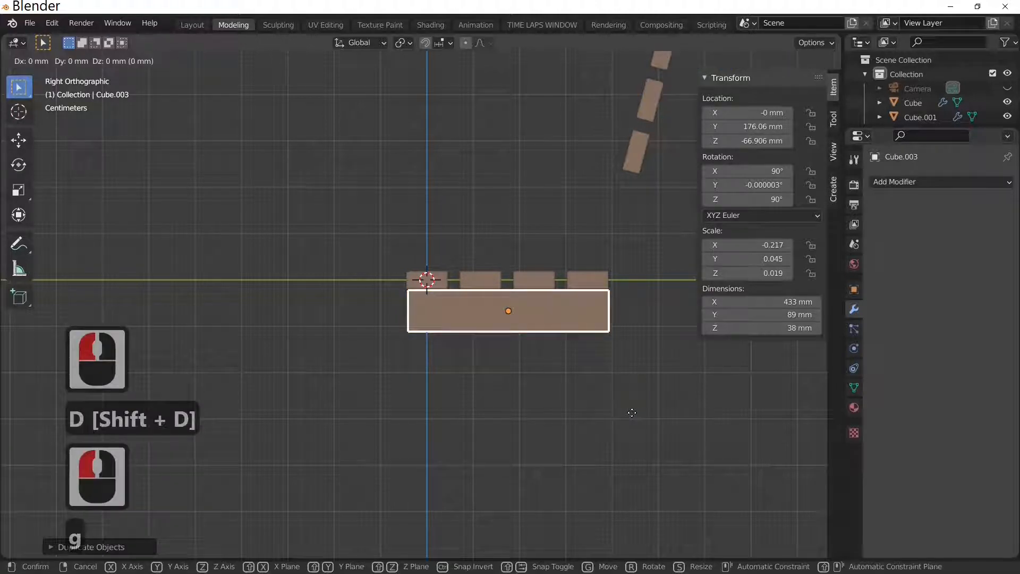
pyautogui.press('z')
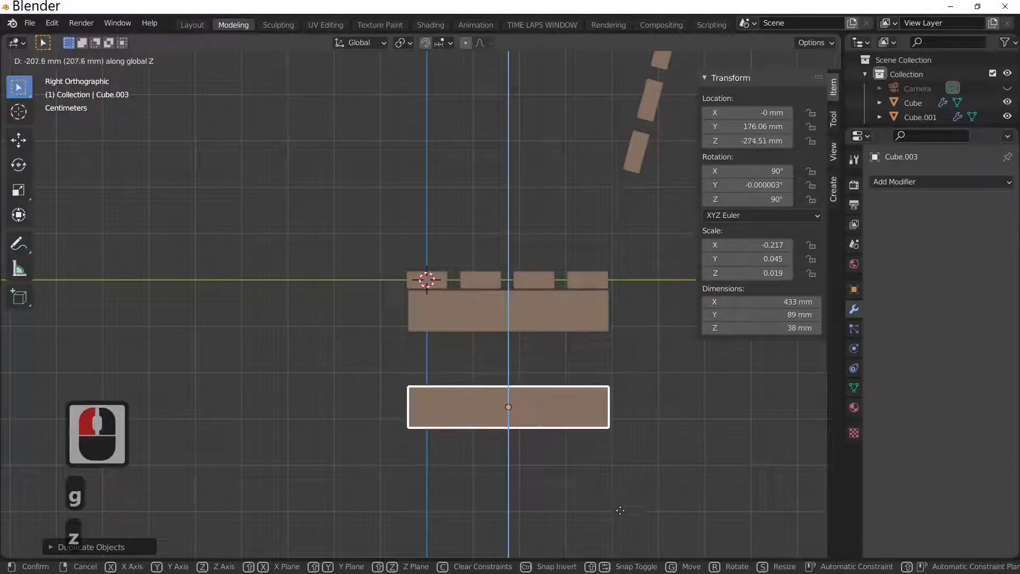
pyautogui.click(629, 475)
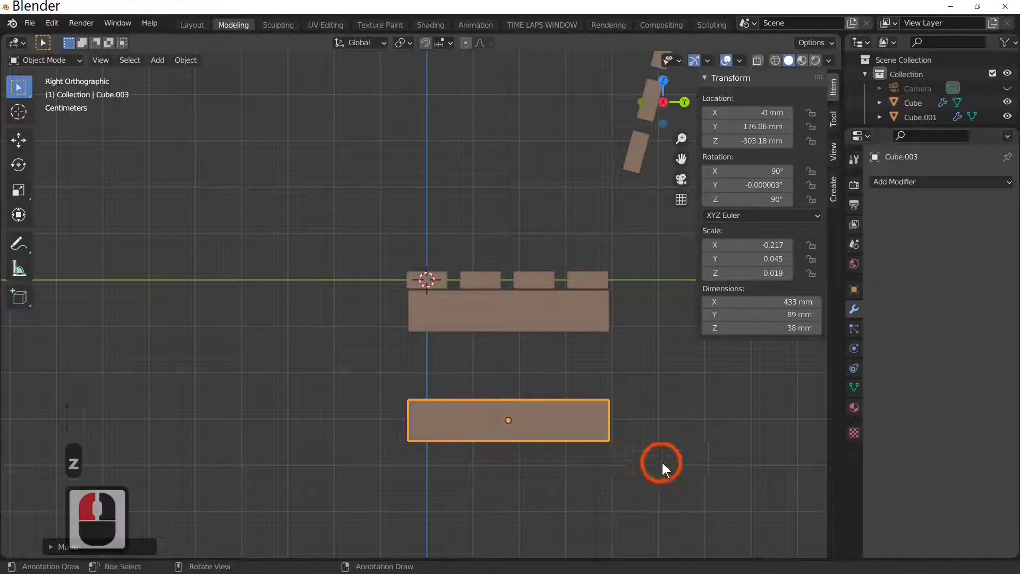
# Scale the lower crosspiece along the global Y axis to a length of about 521 mm.
pyautogui.press('s')
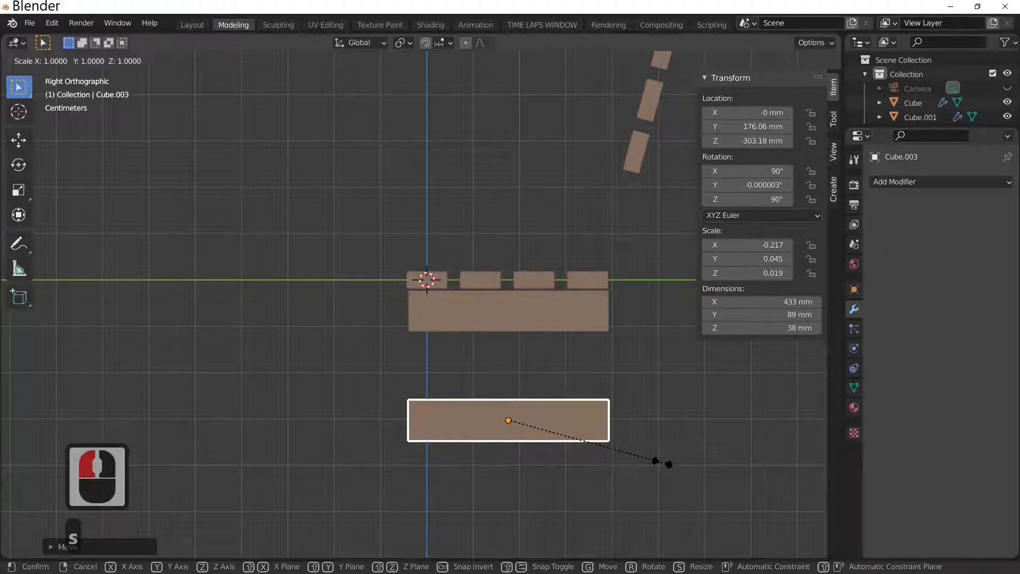
pyautogui.press('y')
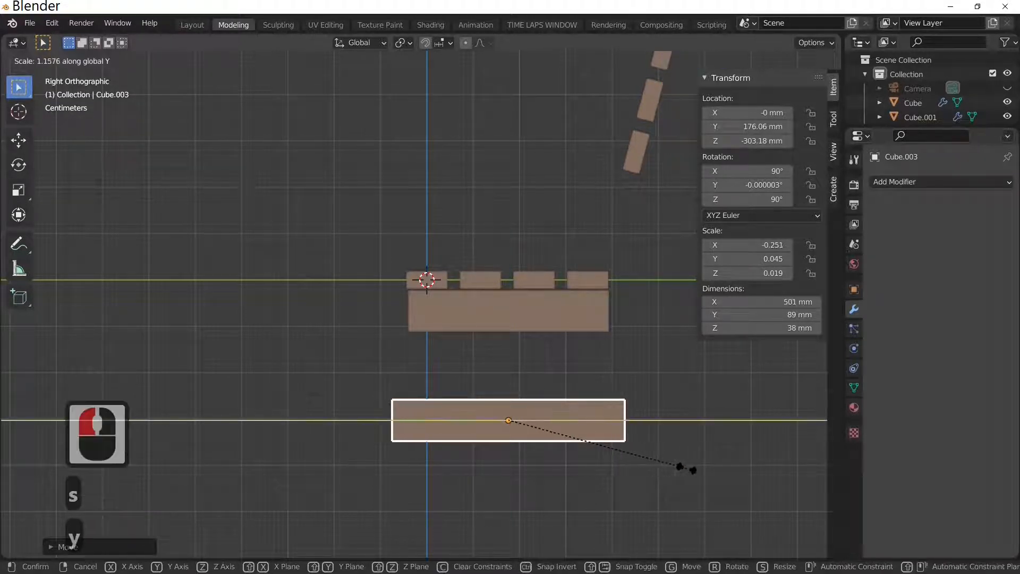
pyautogui.click(633, 455)
# In the front view, select both crosspieces and move them along the global X axis to about X -780 mm, near the seat's end.
pyautogui.moveTo(633, 454); pyautogui.dragTo(479, 378, button='middle')
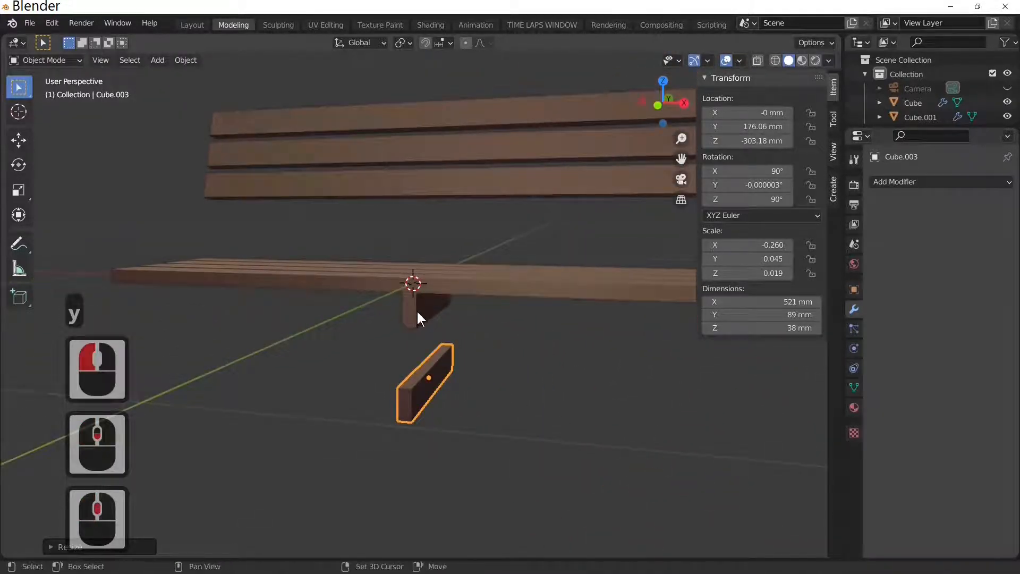
pyautogui.press('KP_1')
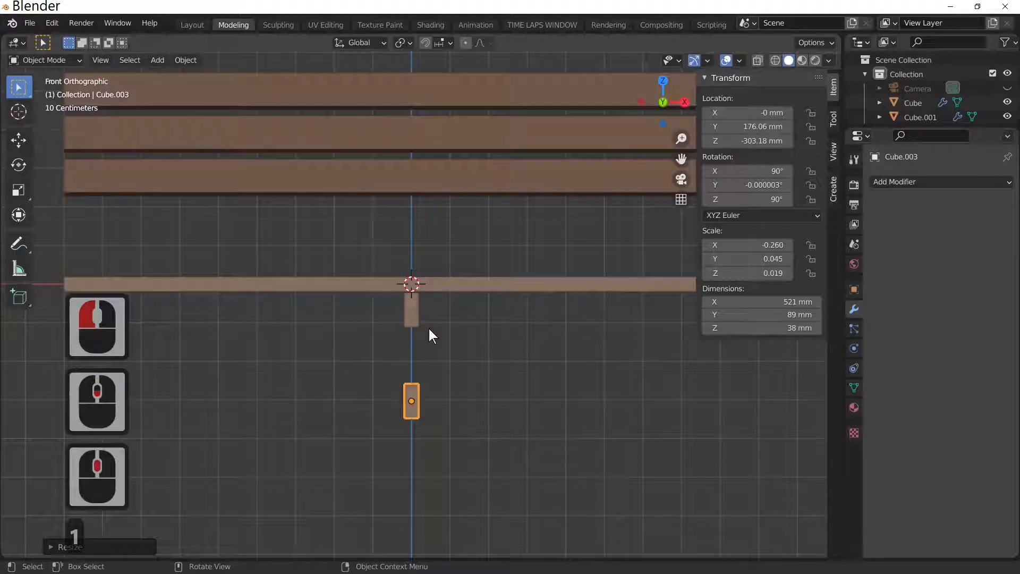
pyautogui.keyDown('shift'); pyautogui.click(406, 343); pyautogui.keyUp('shift')
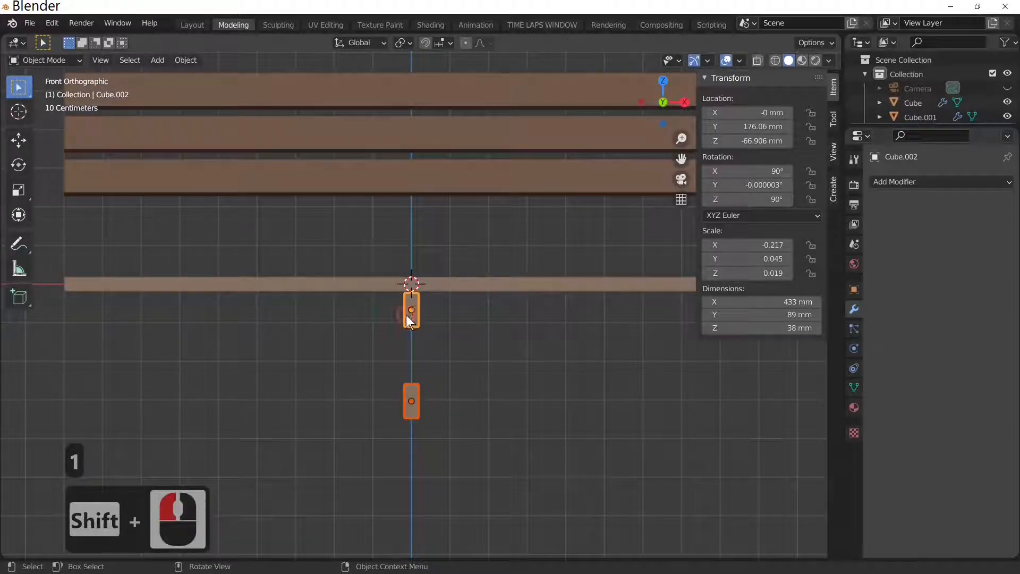
pyautogui.click(416, 356)
pyautogui.click(414, 311)
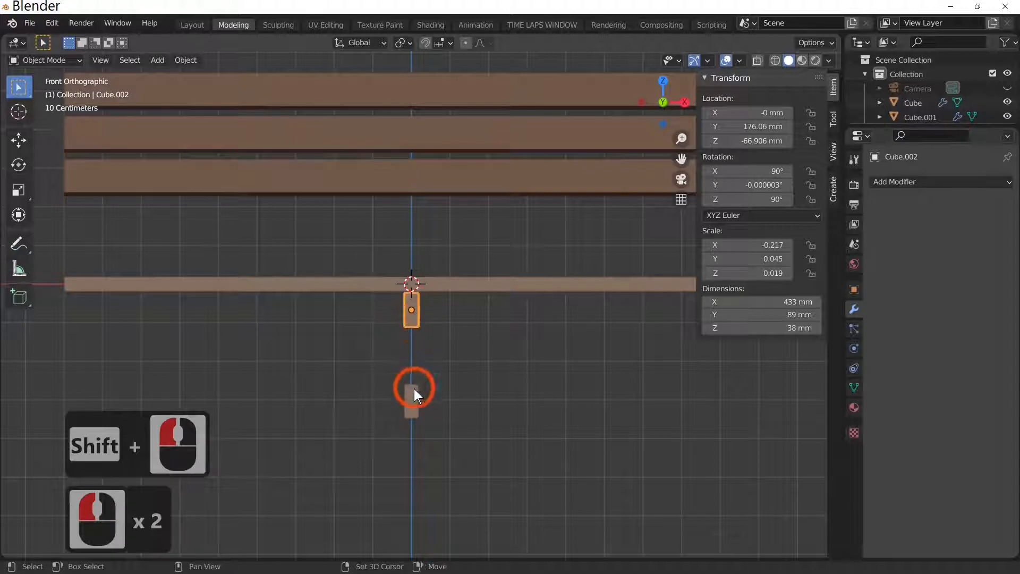
pyautogui.keyDown('shift'); pyautogui.click(414, 393); pyautogui.keyUp('shift')
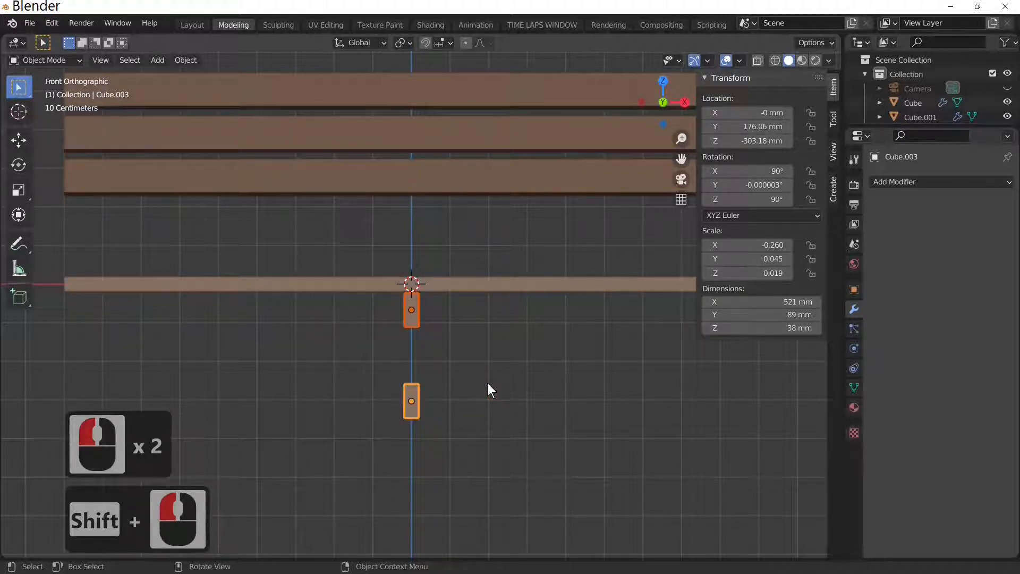
pyautogui.press('g')
pyautogui.press('x')
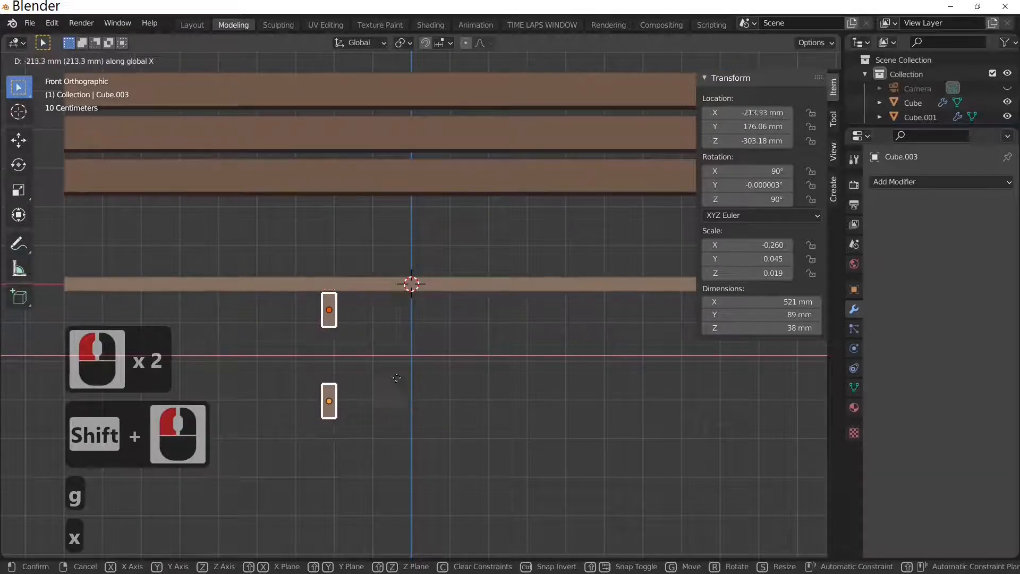
pyautogui.click(183, 381)
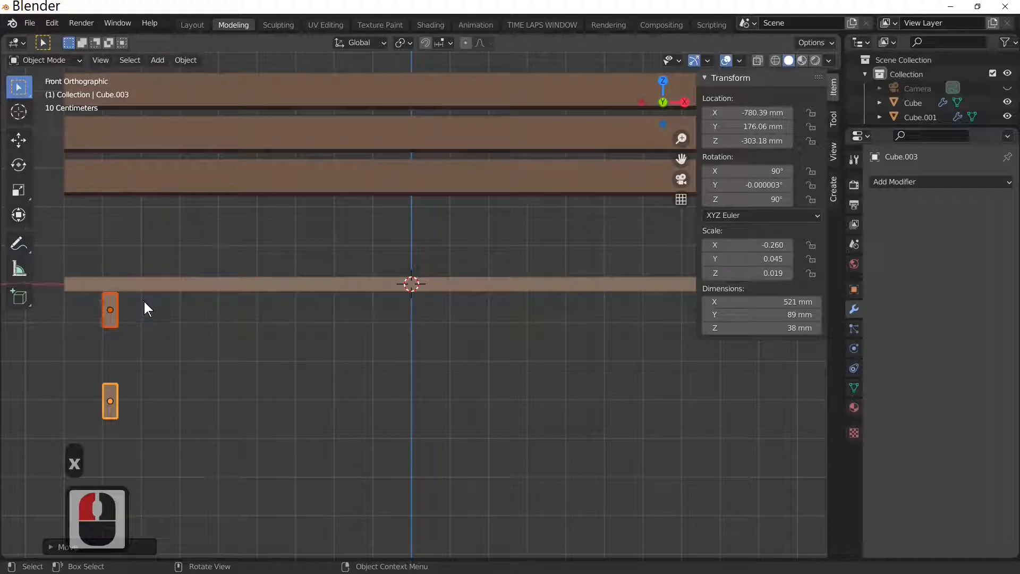
# Duplicate the lower crosspiece in place and rotate the copy 90° about the global X axis to stand upright as a leg.
pyautogui.moveTo(357, 360); pyautogui.dragTo(399, 387, button='middle')
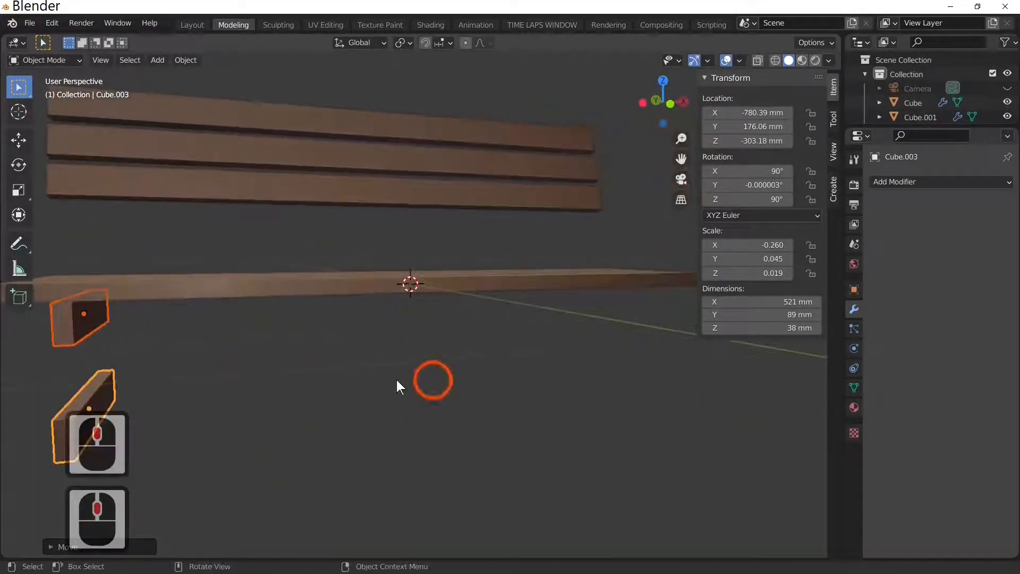
pyautogui.click(103, 390)
pyautogui.moveTo(315, 412)
pyautogui.mouseDown(button='middle')
pyautogui.moveTo(370, 401)
pyautogui.moveTo(272, 390)
pyautogui.moveTo(313, 396)
pyautogui.mouseUp(button='middle')
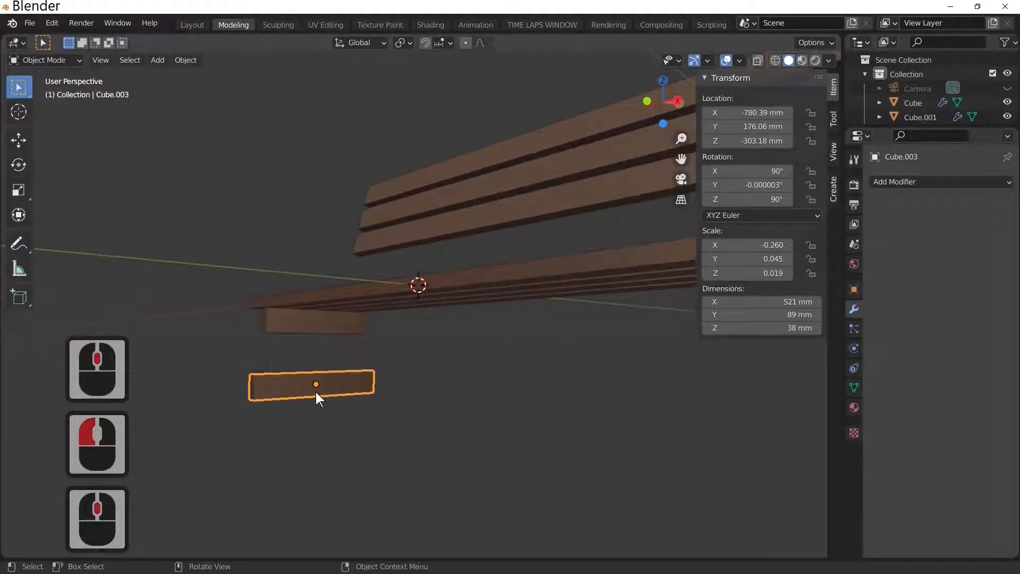
pyautogui.press('shift')
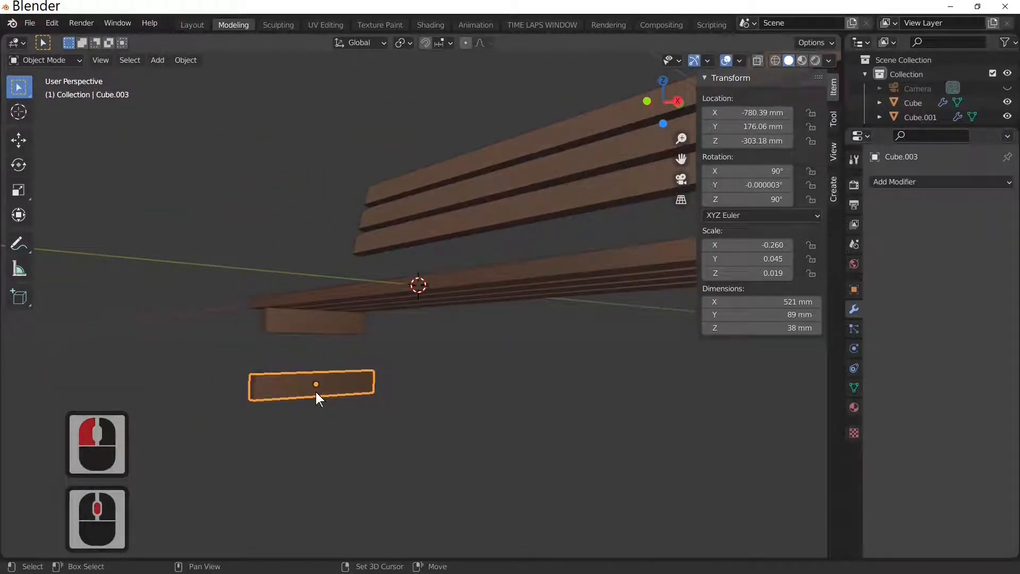
pyautogui.hotkey('shift', 'd')
pyautogui.press('Return')
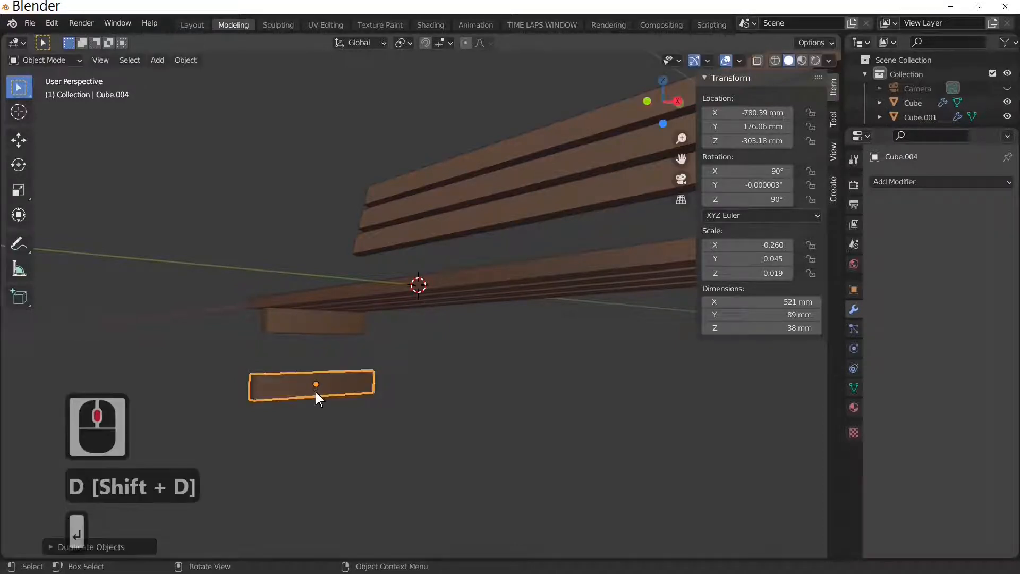
pyautogui.press('r')
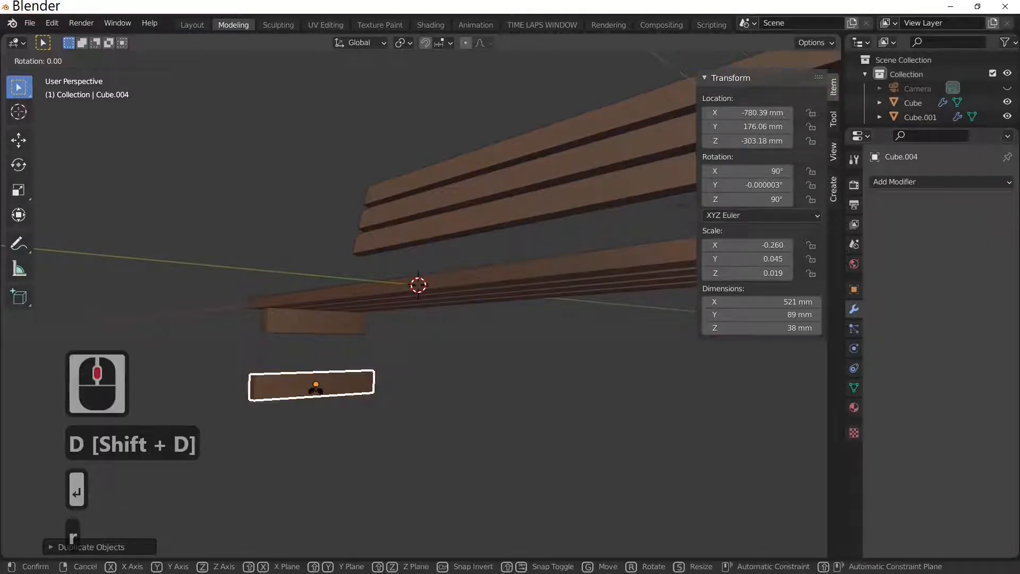
pyautogui.press('x')
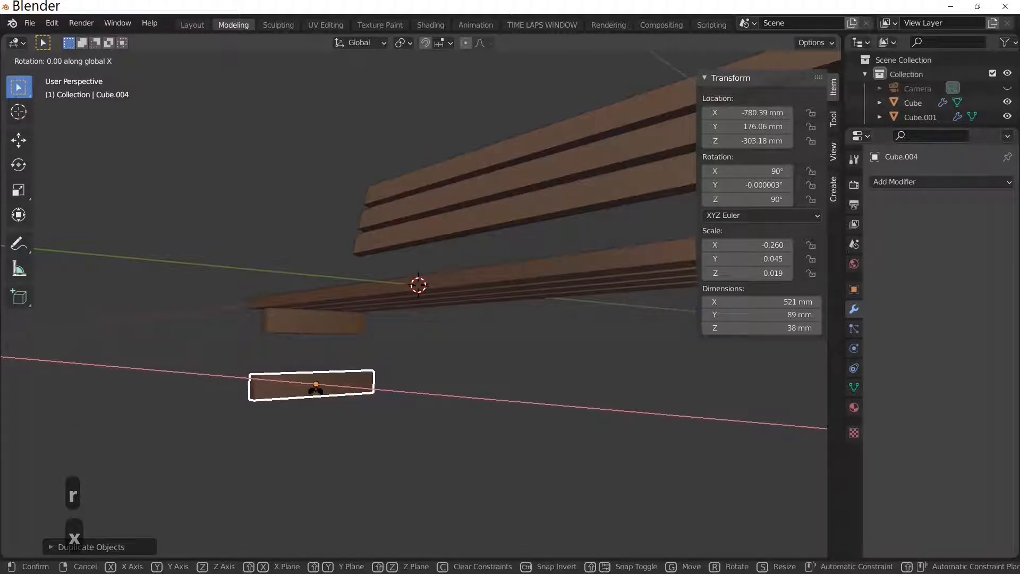
pyautogui.write('90')
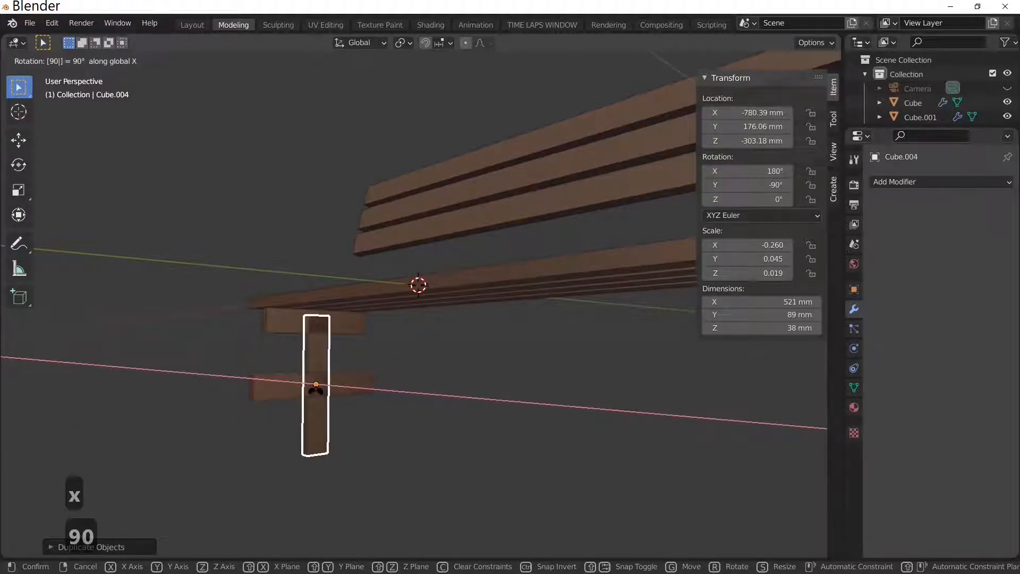
pyautogui.press('Return')
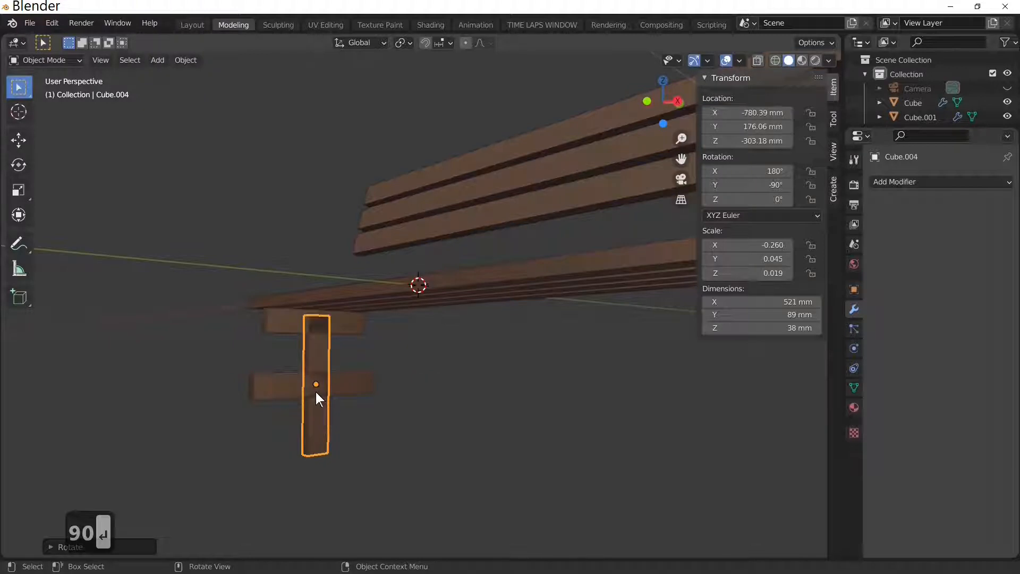
# Tilt the upright leg by 15° about the global X axis.
pyautogui.press('r')
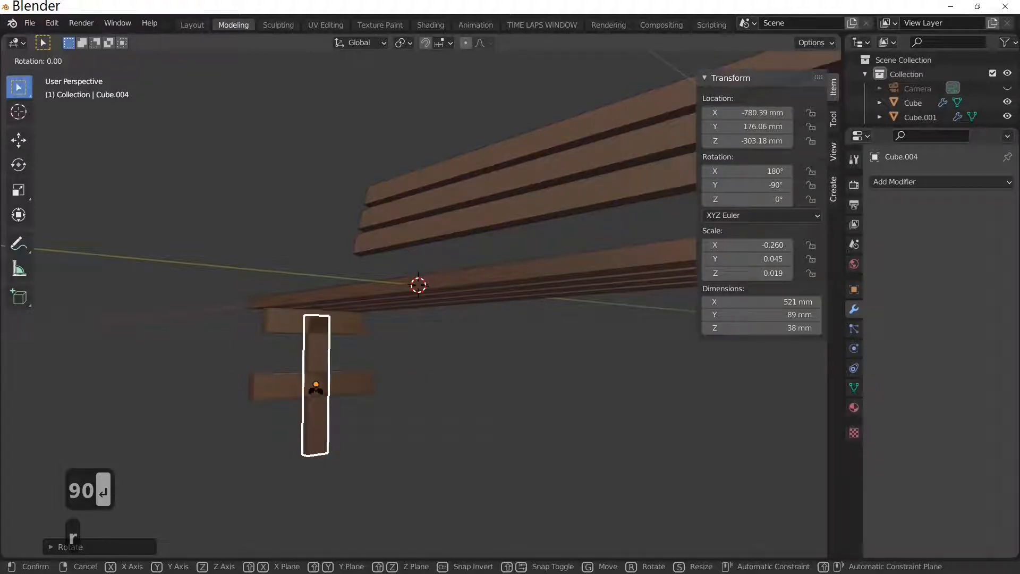
pyautogui.press('x')
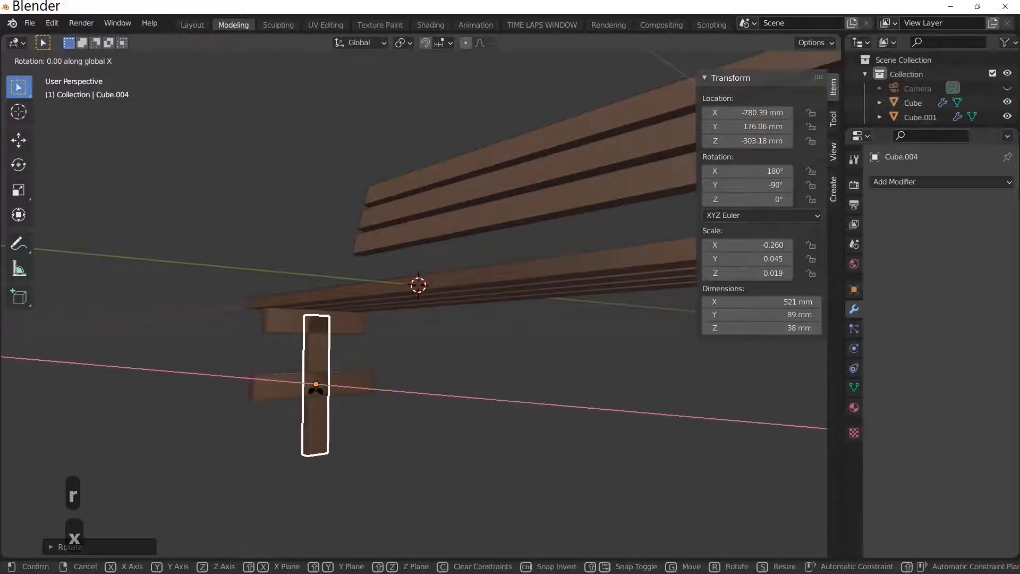
pyautogui.write('15')
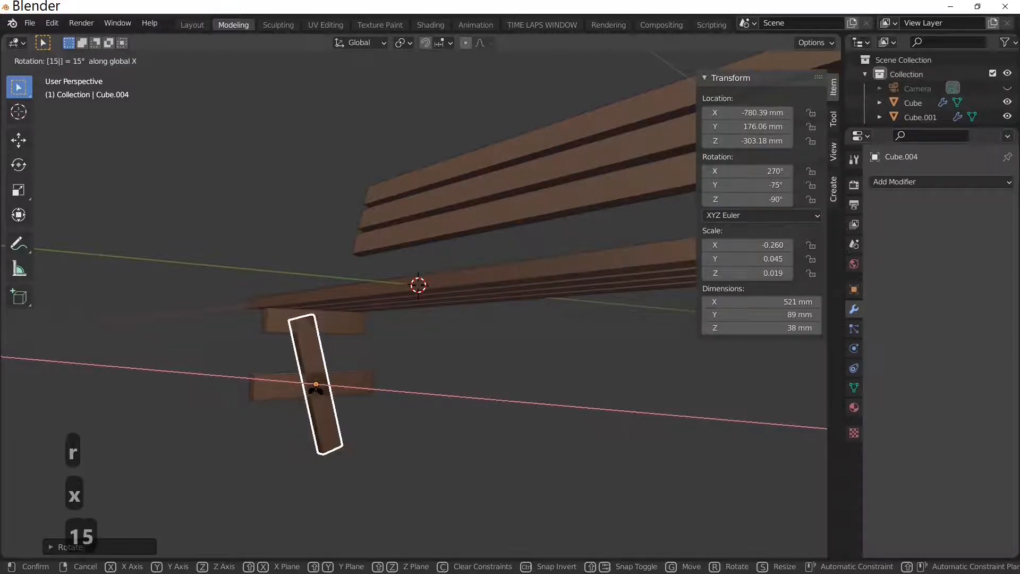
pyautogui.press('Return')
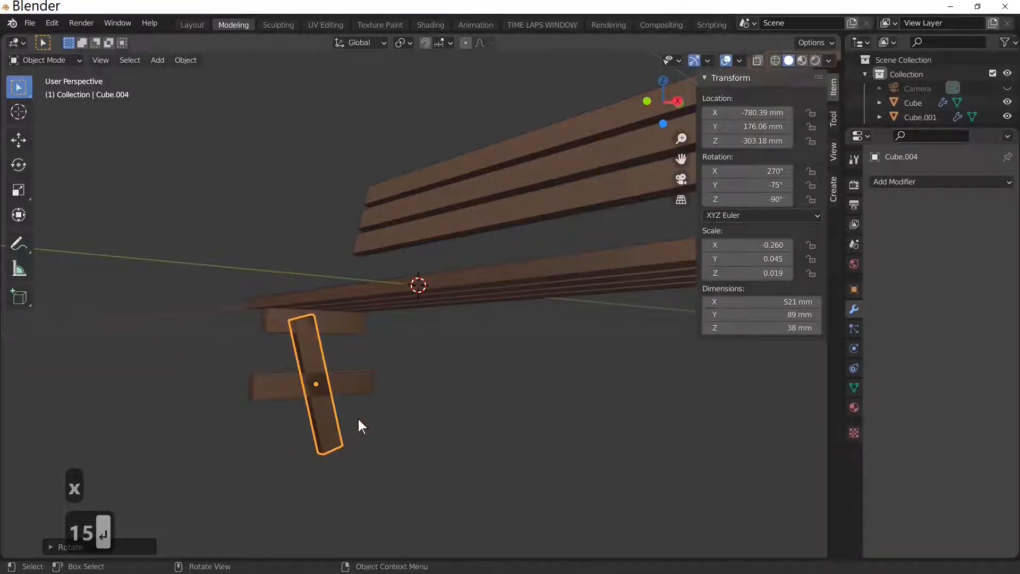
# In the right view, raise the tilted leg along the global Z axis to about Z -288 mm, just below the seat slats.
pyautogui.press('KP_3')
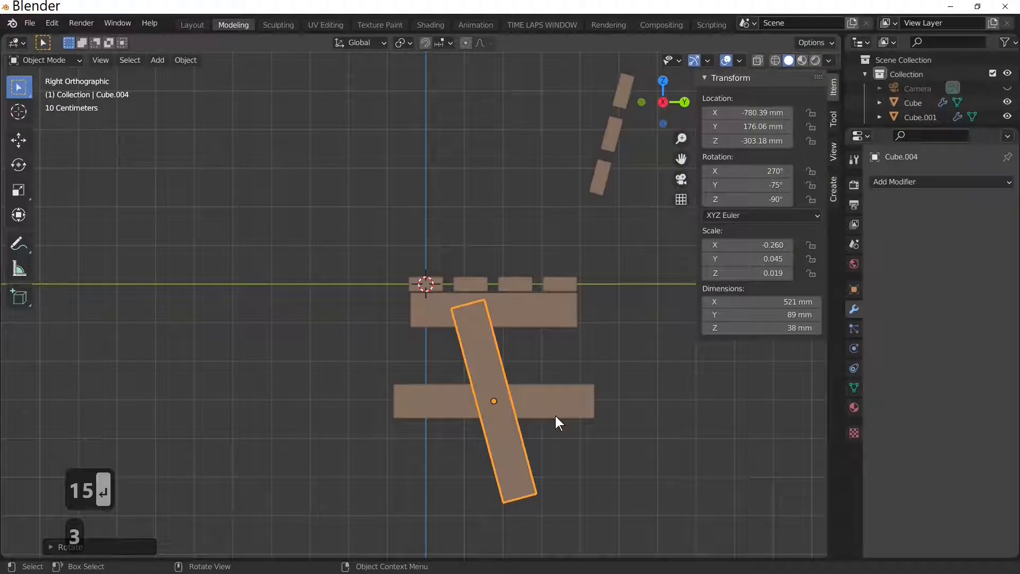
pyautogui.press('g')
pyautogui.press('z')
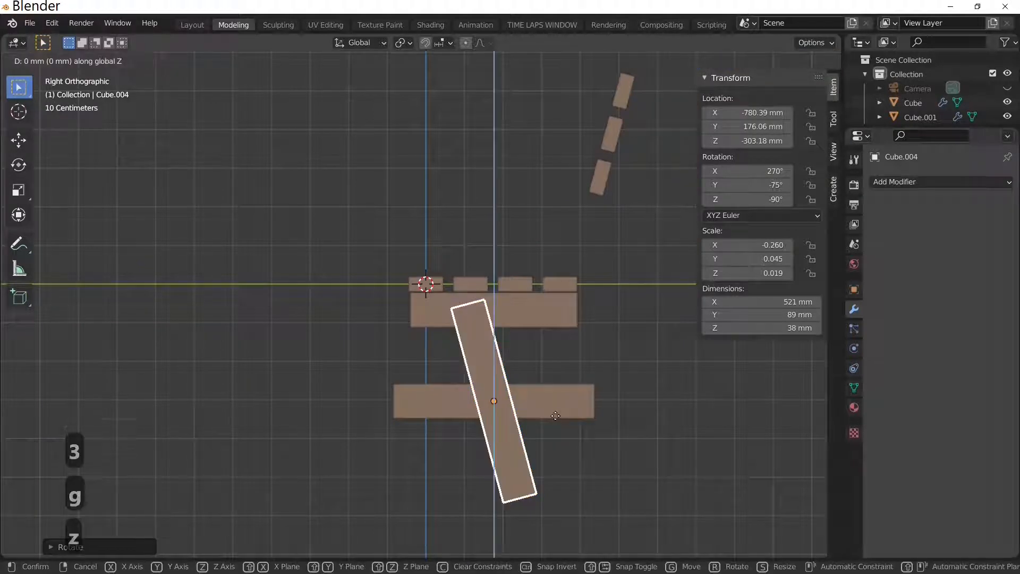
pyautogui.click(556, 410)
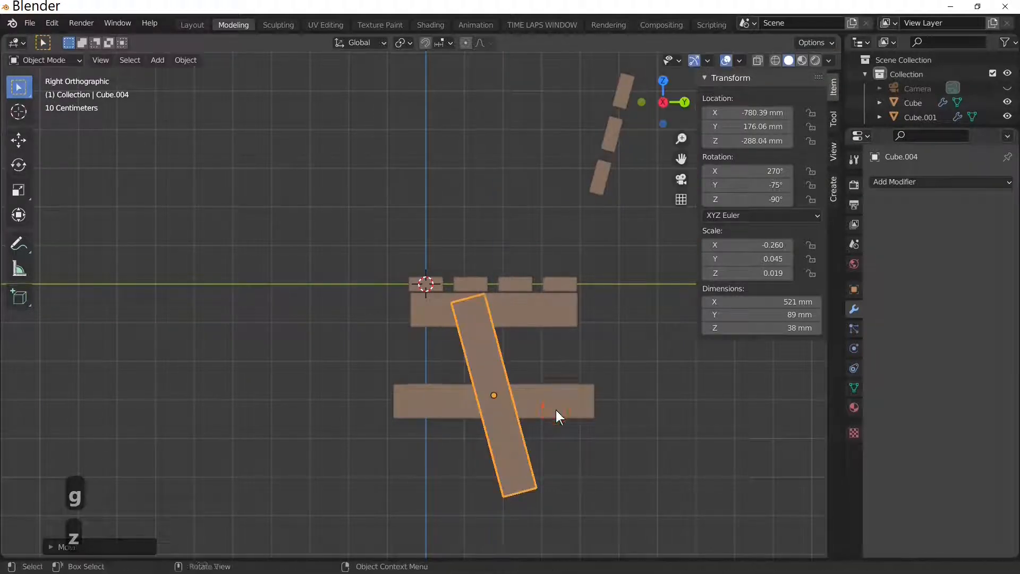
# Move the tilted leg along the global Y axis to about Y 391 mm, at the rear ends of the crosspieces.
pyautogui.press('g')
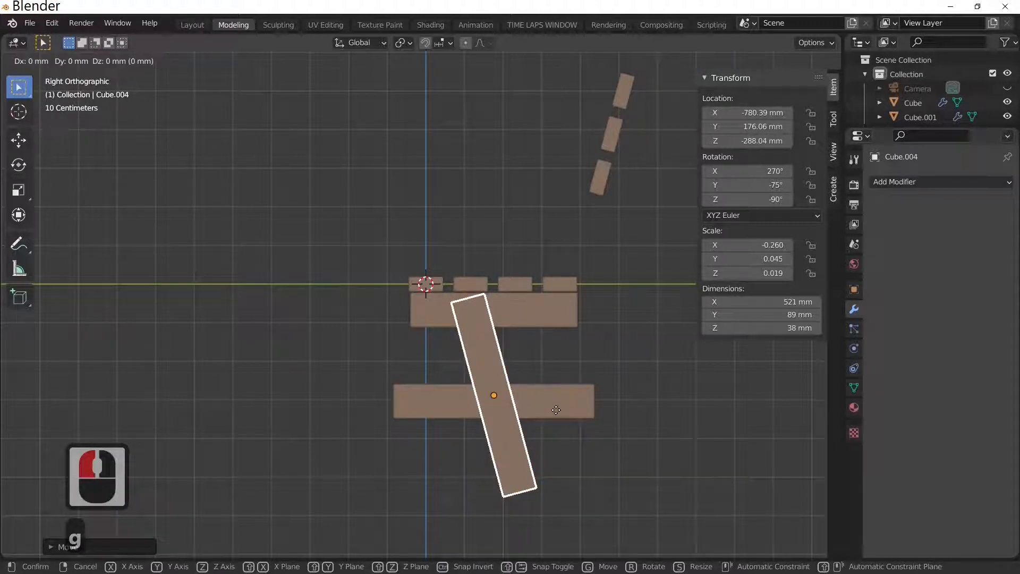
pyautogui.press('x')
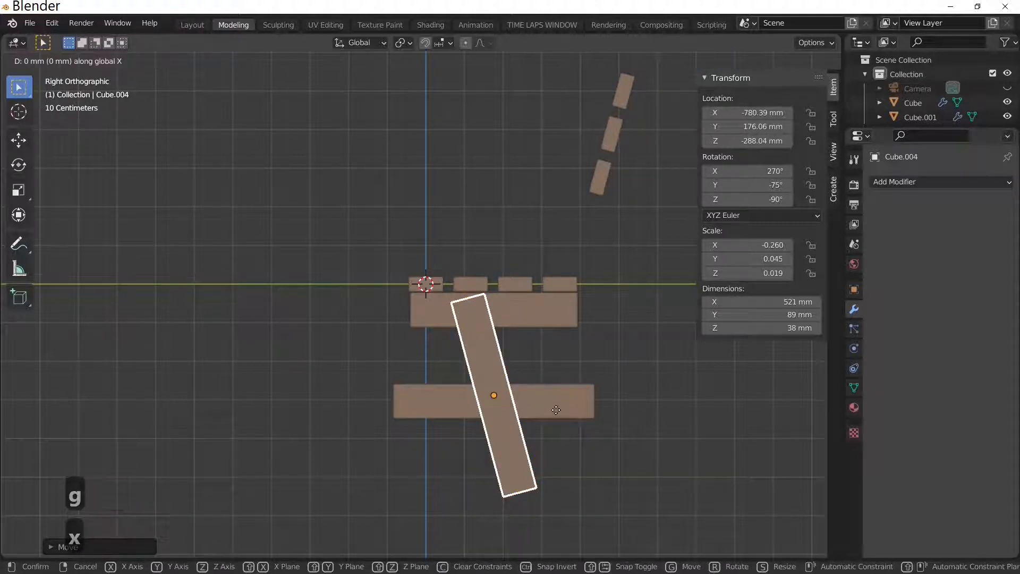
pyautogui.press('g')
pyautogui.press('y')
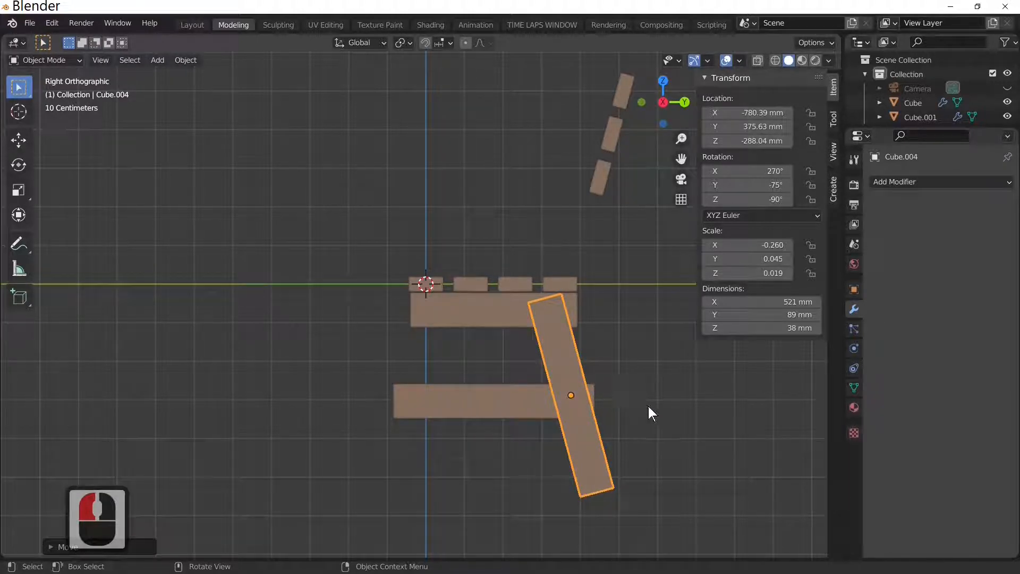
pyautogui.press('g')
pyautogui.press('y')
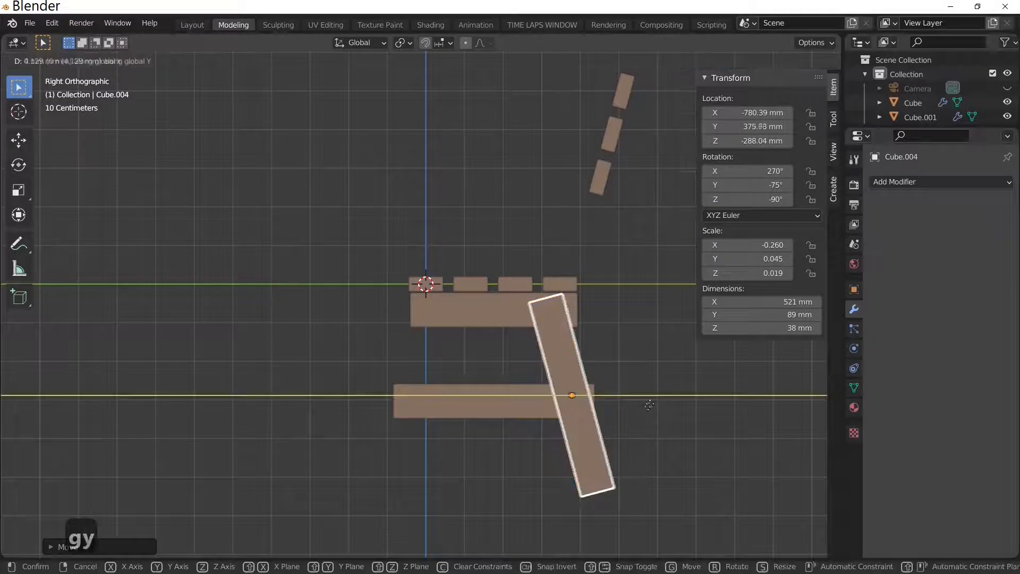
pyautogui.click(653, 401)
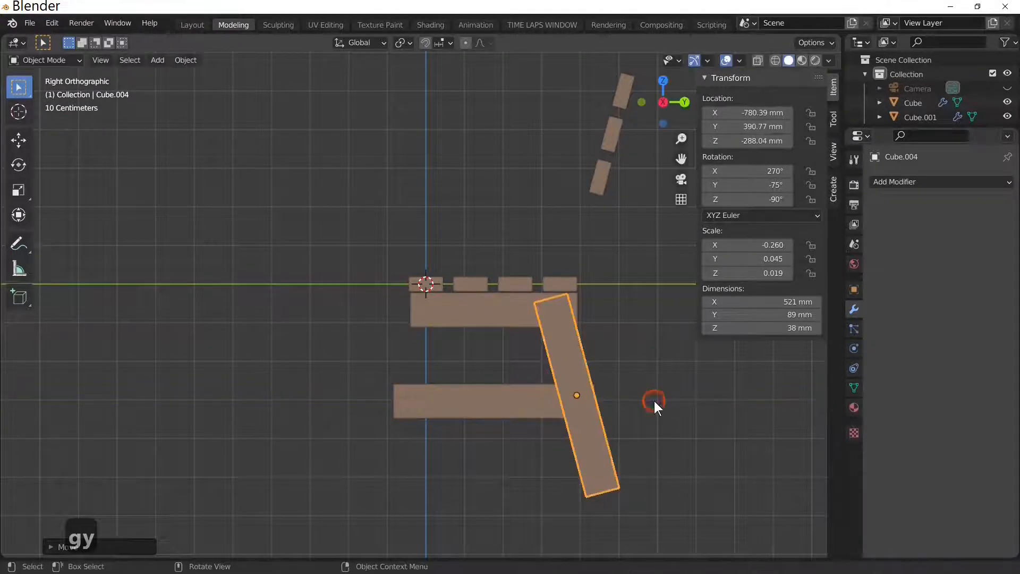
# Duplicate the rear leg in place and rotate the copy -30° about the global X axis to give it the opposite slant.
pyautogui.moveTo(655, 401)
pyautogui.mouseDown(button='middle')
pyautogui.moveTo(693, 423)
pyautogui.moveTo(569, 425)
pyautogui.moveTo(677, 422)
pyautogui.moveTo(644, 408)
pyautogui.mouseUp(button='middle')
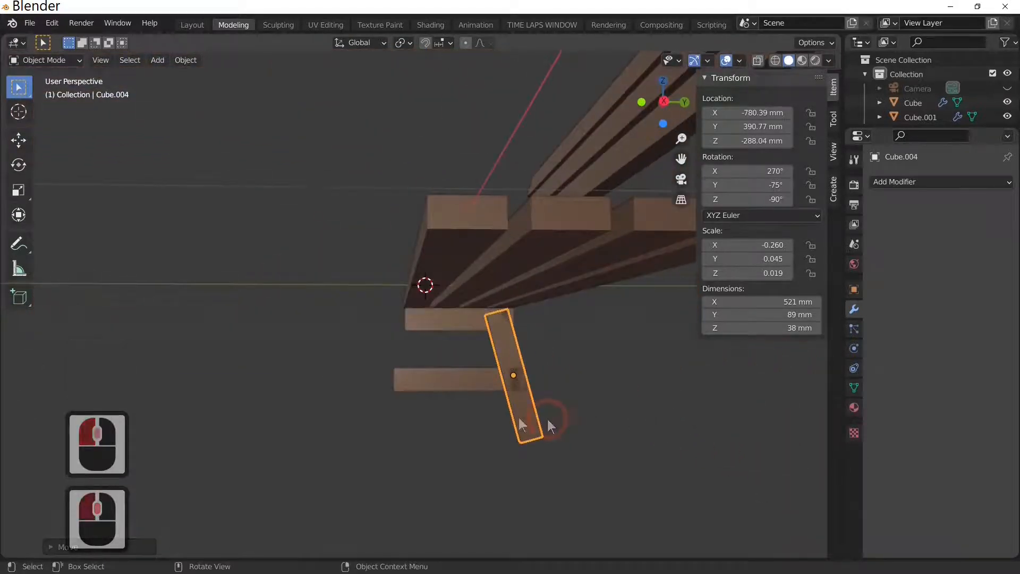
pyautogui.press('KP_1')
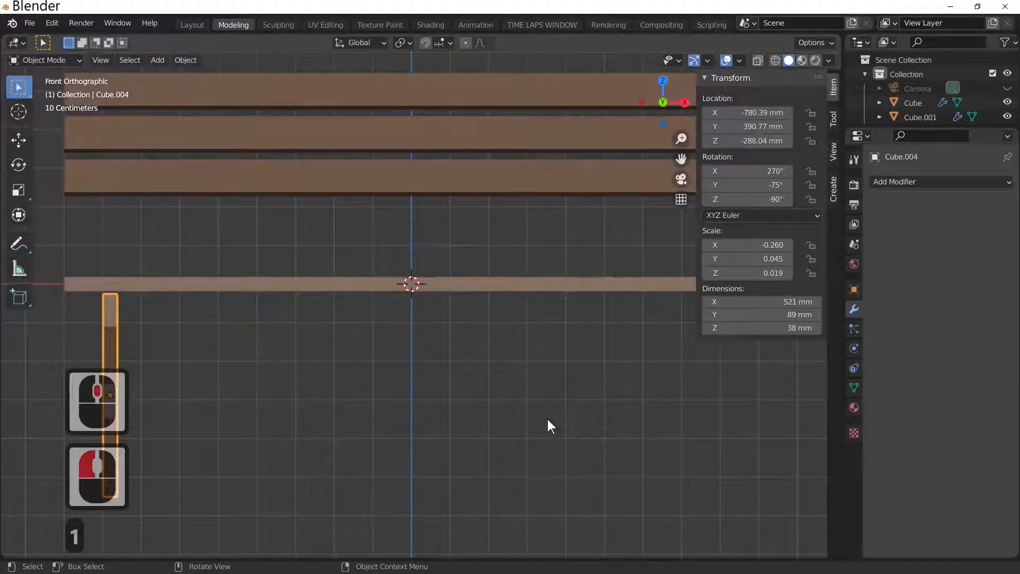
pyautogui.press('KP_3')
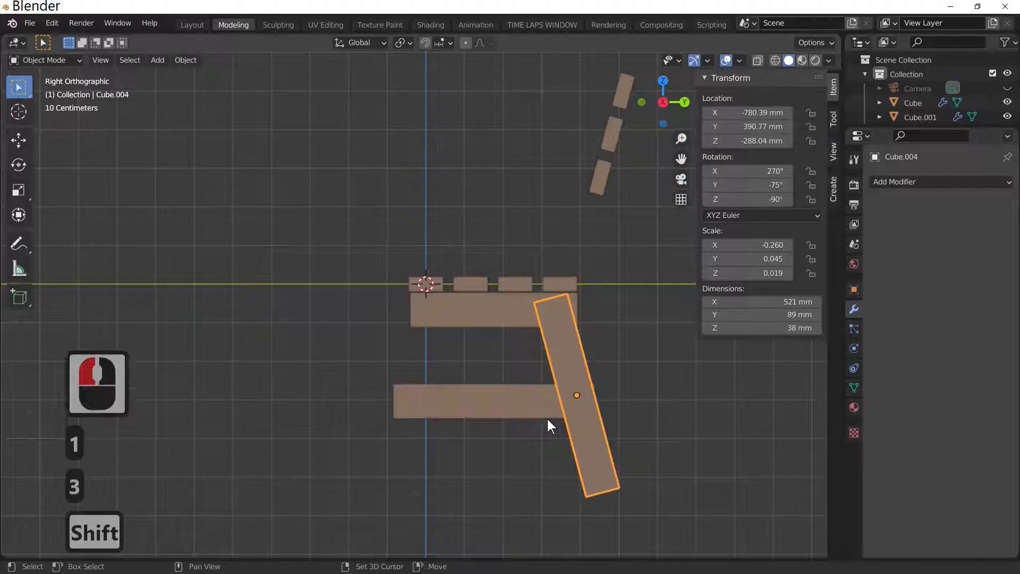
pyautogui.hotkey('shift', 'd')
pyautogui.press('Return')
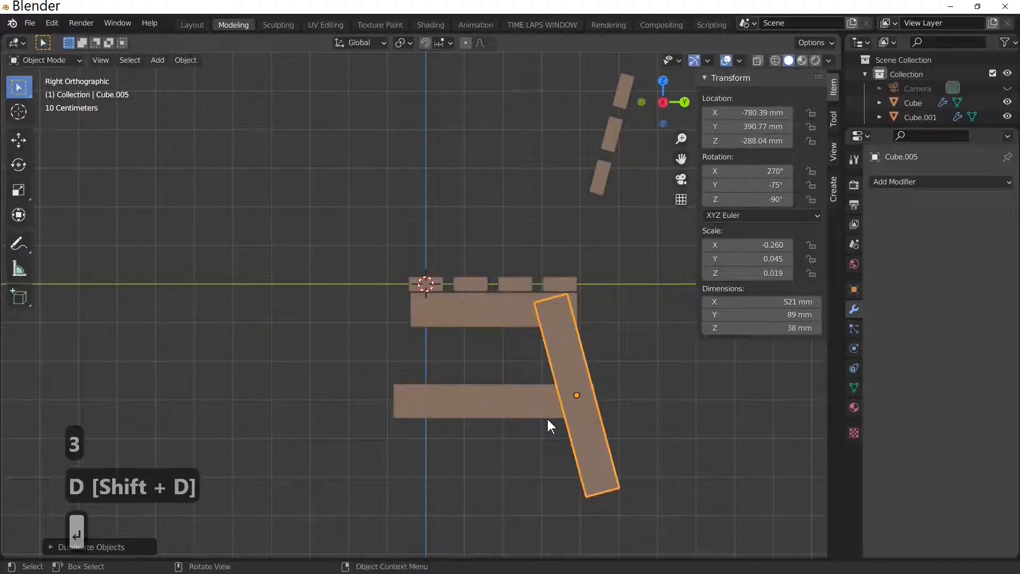
pyautogui.press('r')
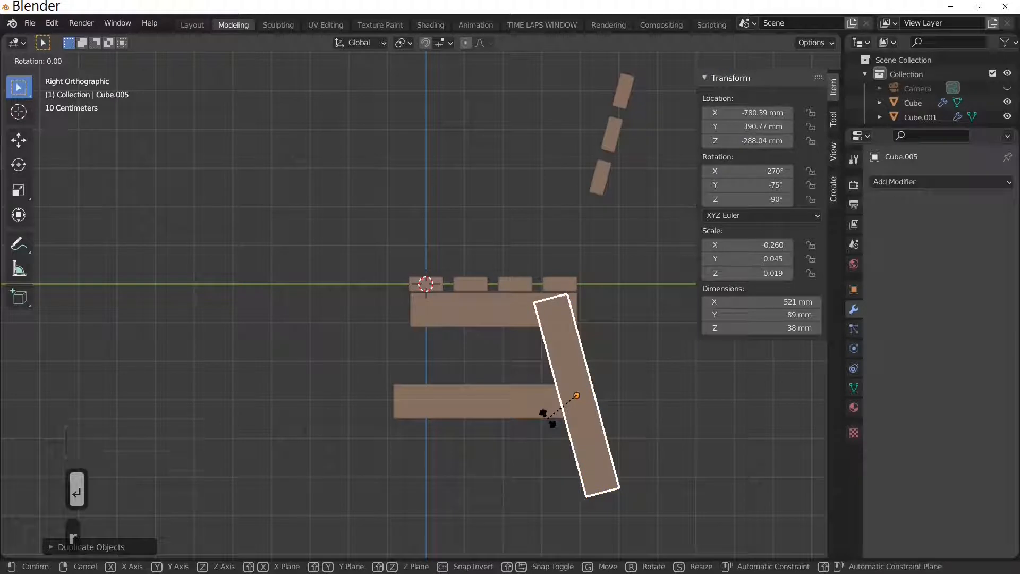
pyautogui.write('x-30')
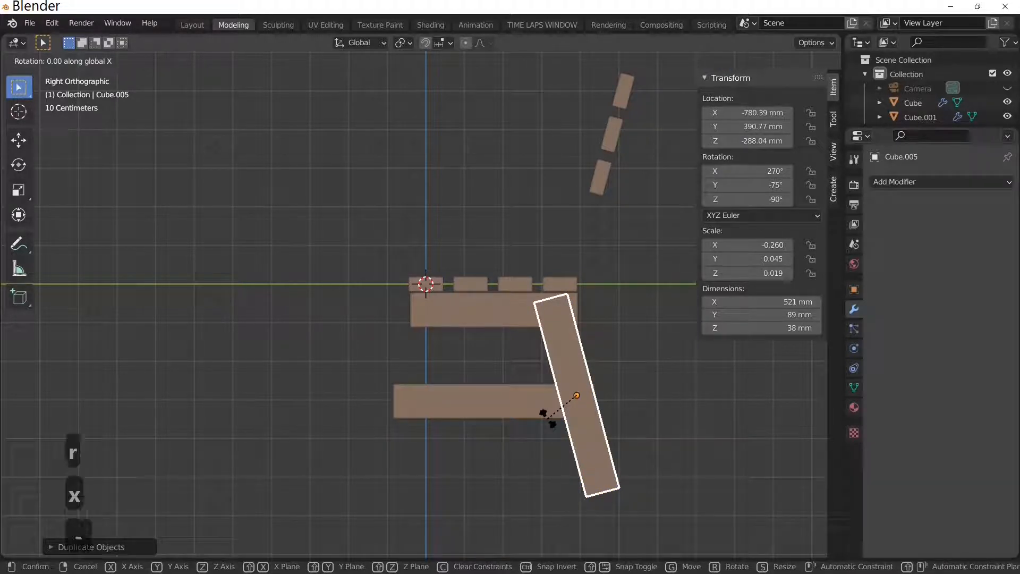
pyautogui.press('Return')
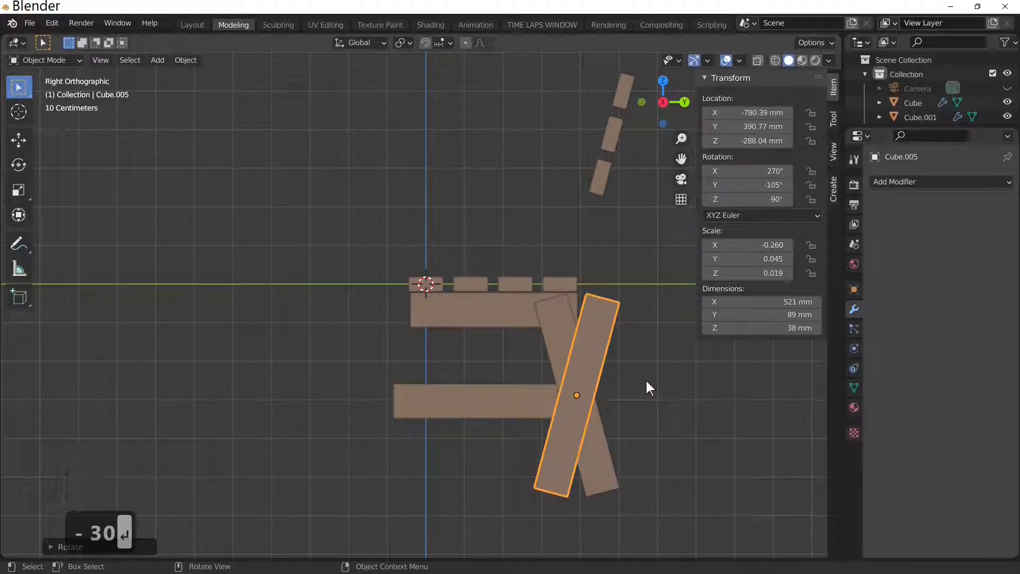
pyautogui.press('g')
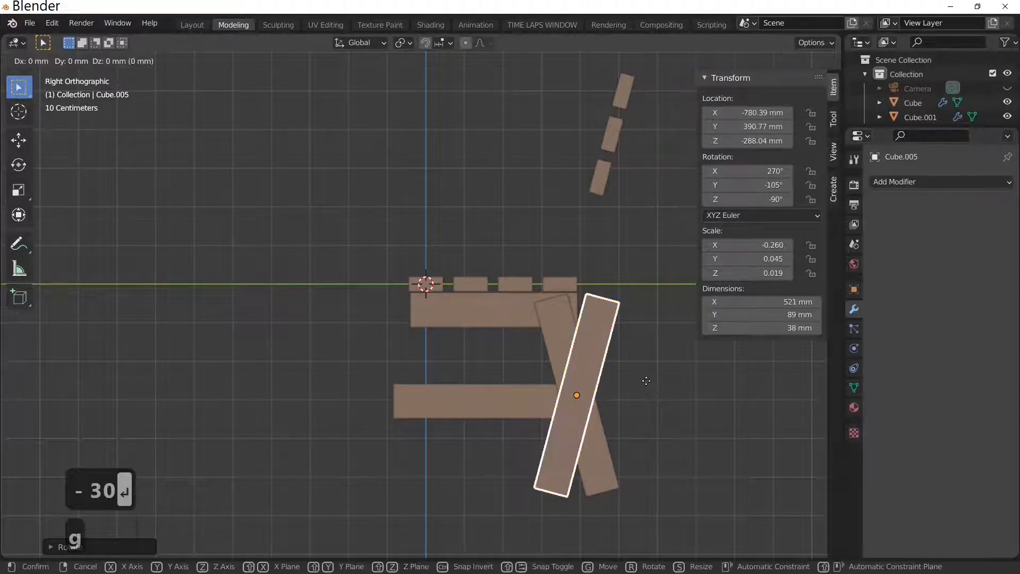
pyautogui.press('x')
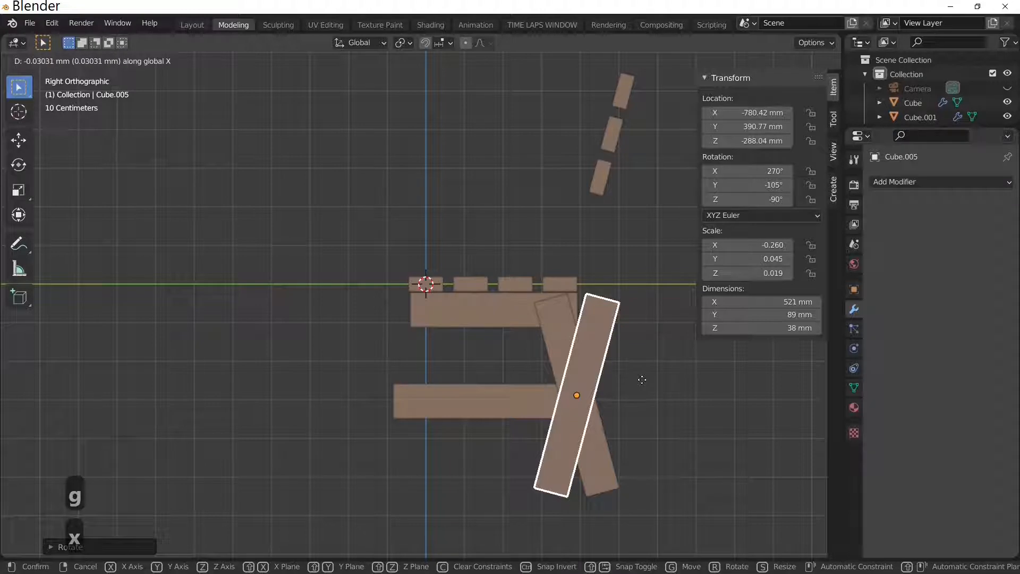
pyautogui.click(627, 381)
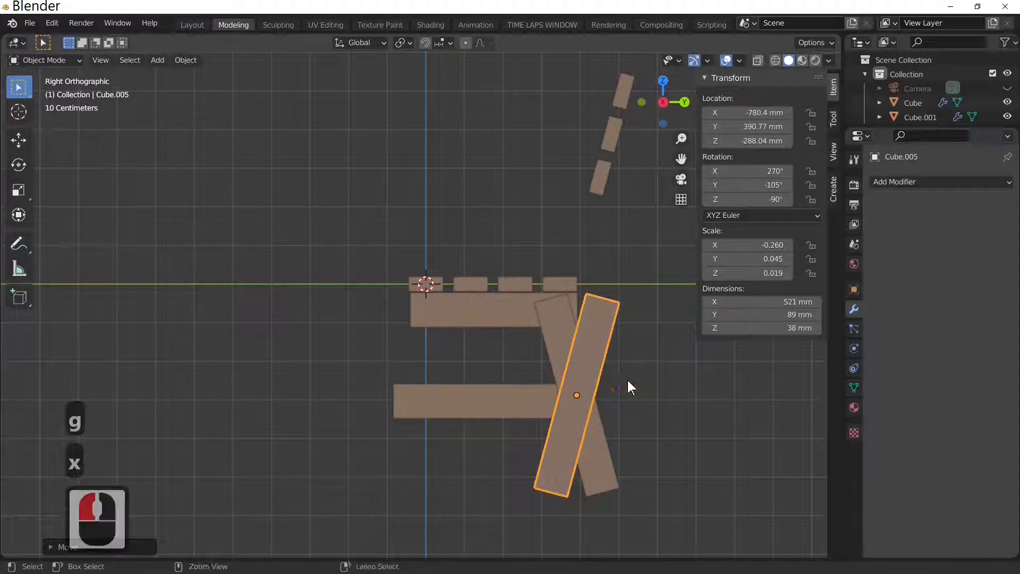
pyautogui.hotkey('ctrl', 'z')
# Move the oppositely slanted leg copy along the global Y axis to about Y -41 mm, at the front of the seat.
pyautogui.press('g')
pyautogui.press('y')
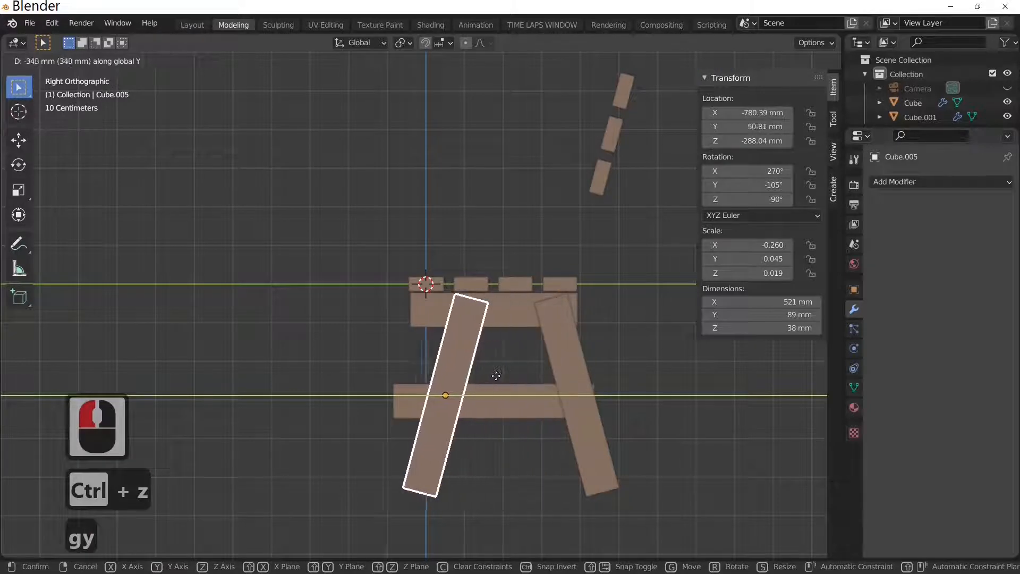
pyautogui.click(460, 379)
# Move both slanted legs together along the global X axis to about X -742 mm, against the inner faces of the crosspieces.
pyautogui.moveTo(617, 389); pyautogui.dragTo(407, 393, button='middle')
pyautogui.scroll(-4, 406, 394)
pyautogui.moveTo(550, 403); pyautogui.dragTo(584, 380, button='middle')
pyautogui.scroll(4, 396, 396)
pyautogui.scroll(-2, 584, 380)
pyautogui.moveTo(649, 388); pyautogui.dragTo(678, 400, button='middle')
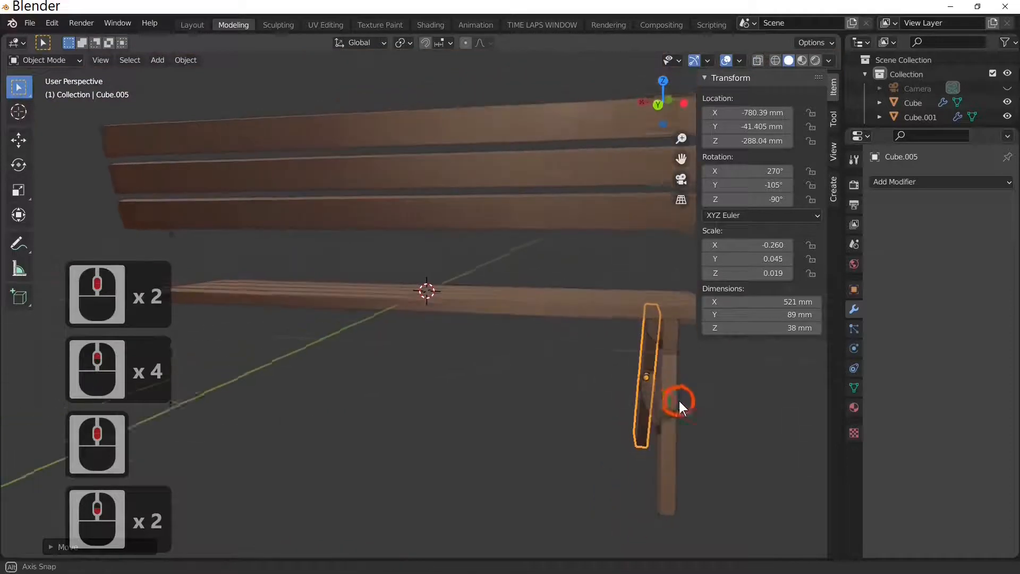
pyautogui.click(671, 394)
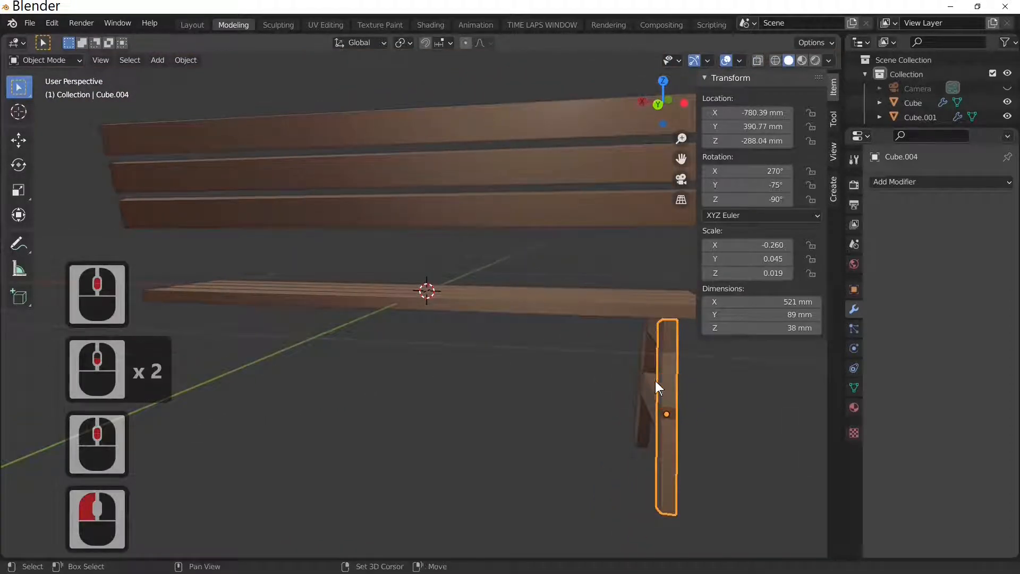
pyautogui.keyDown('shift'); pyautogui.click(643, 359); pyautogui.keyUp('shift')
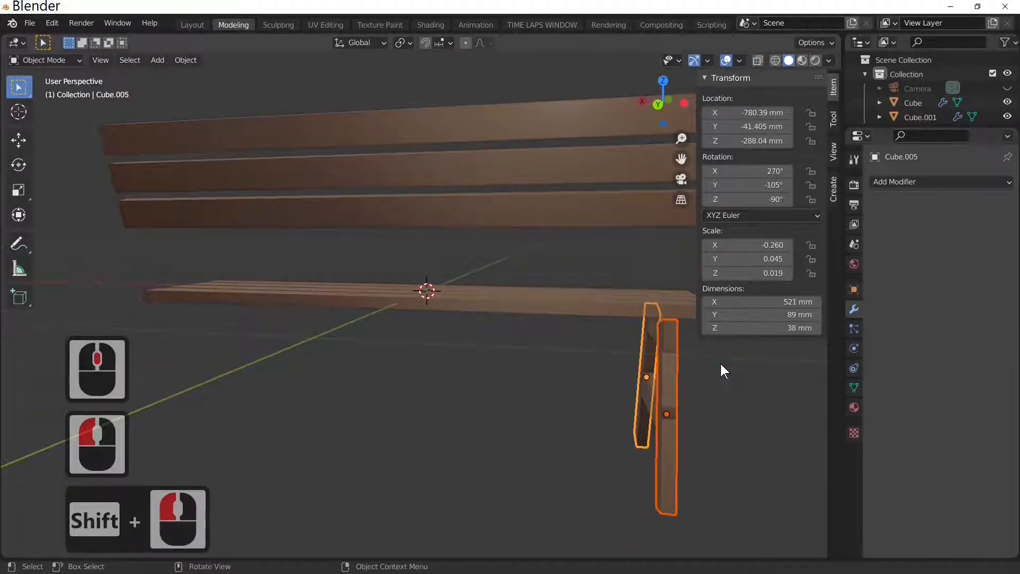
pyautogui.moveTo(720, 364); pyautogui.dragTo(650, 354, button='middle')
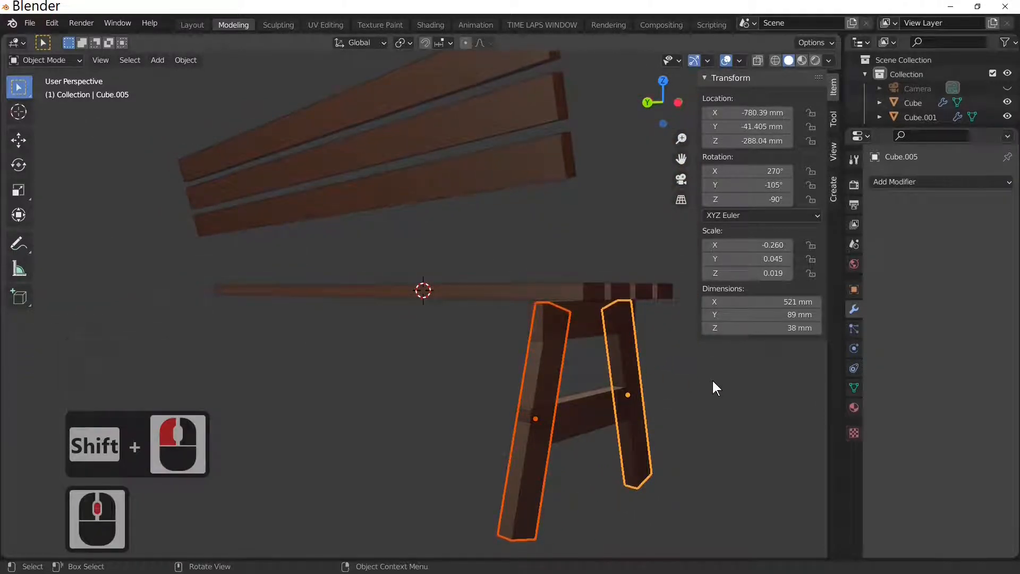
pyautogui.press('g')
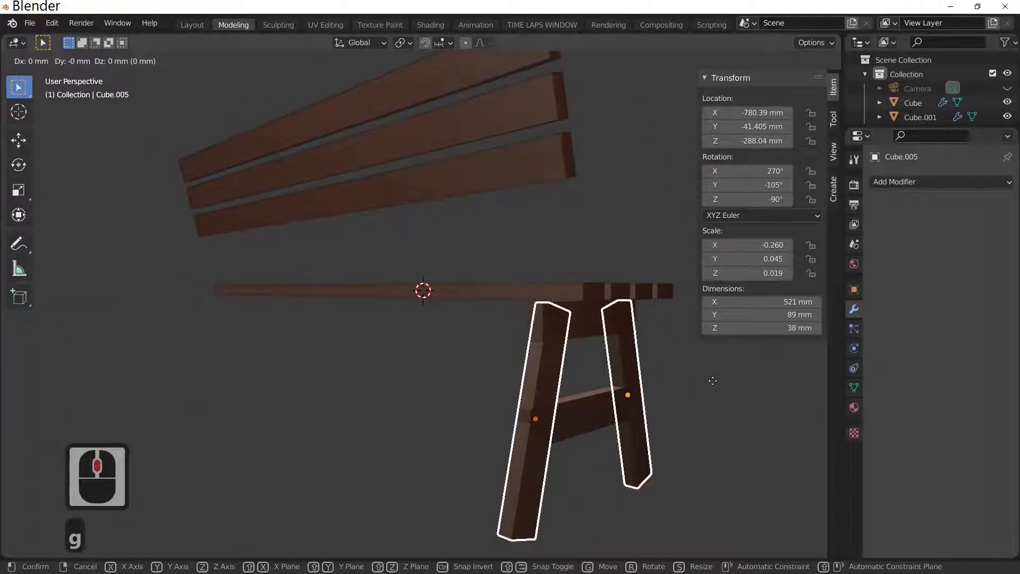
pyautogui.press('x')
pyautogui.click(700, 380)
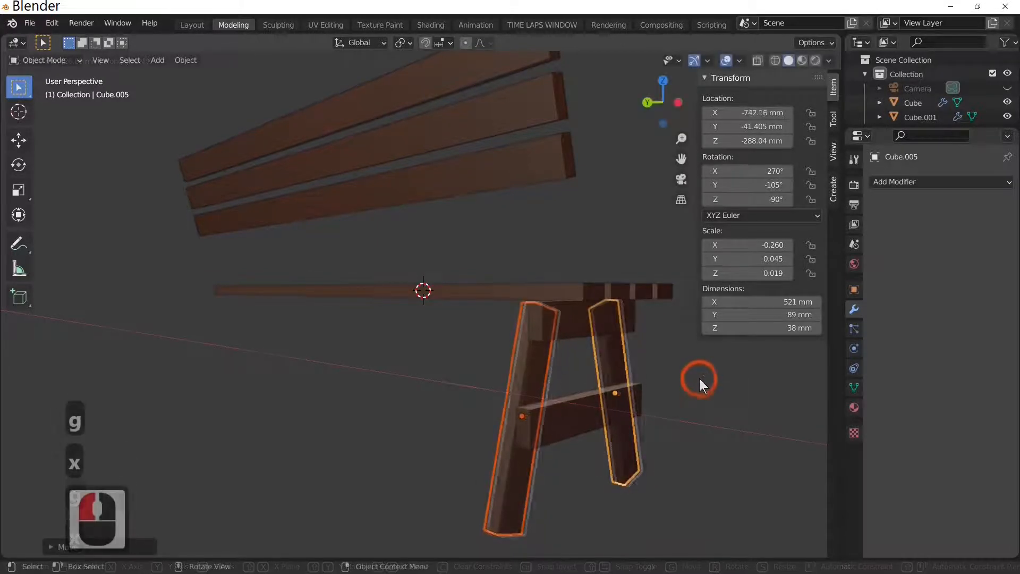
pyautogui.press('KP_1')
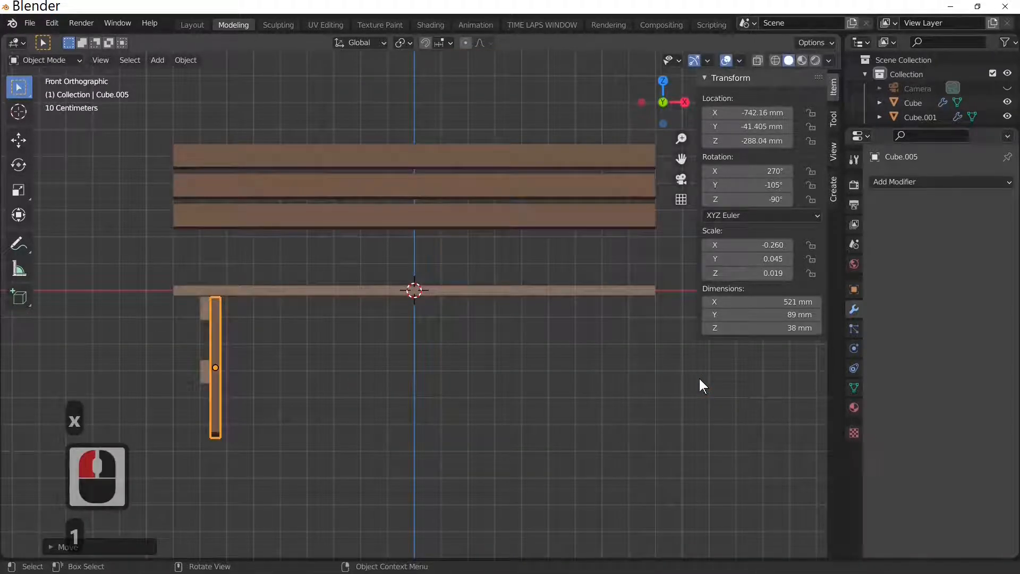
pyautogui.press('KP_Decimal')
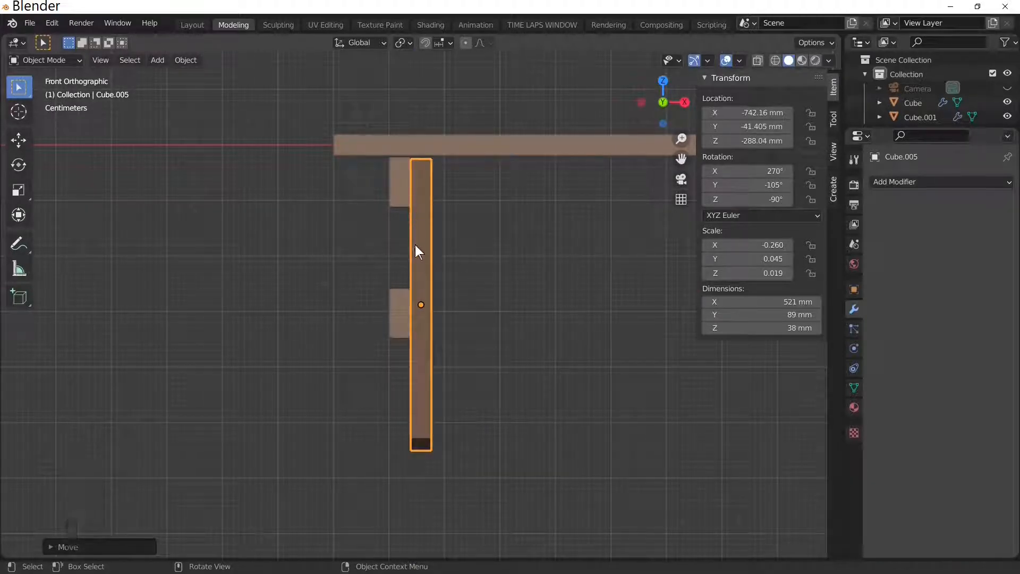
# In the front view, move both crosspieces along the global X axis to about X -704 mm, onto the inner side of the legs.
pyautogui.moveTo(544, 320); pyautogui.dragTo(588, 362, button='middle')
pyautogui.middleClick(417, 336)
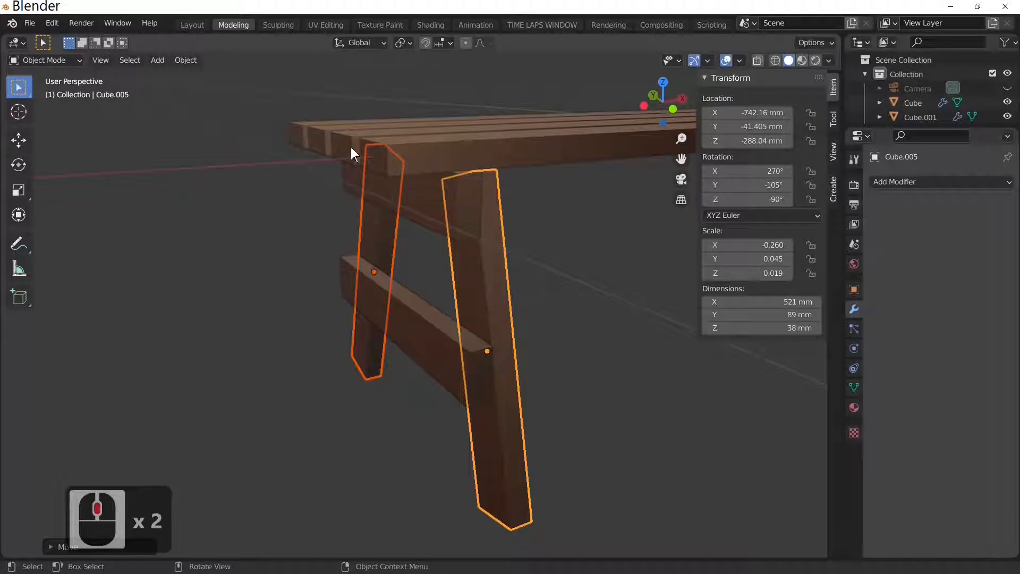
pyautogui.click(415, 209)
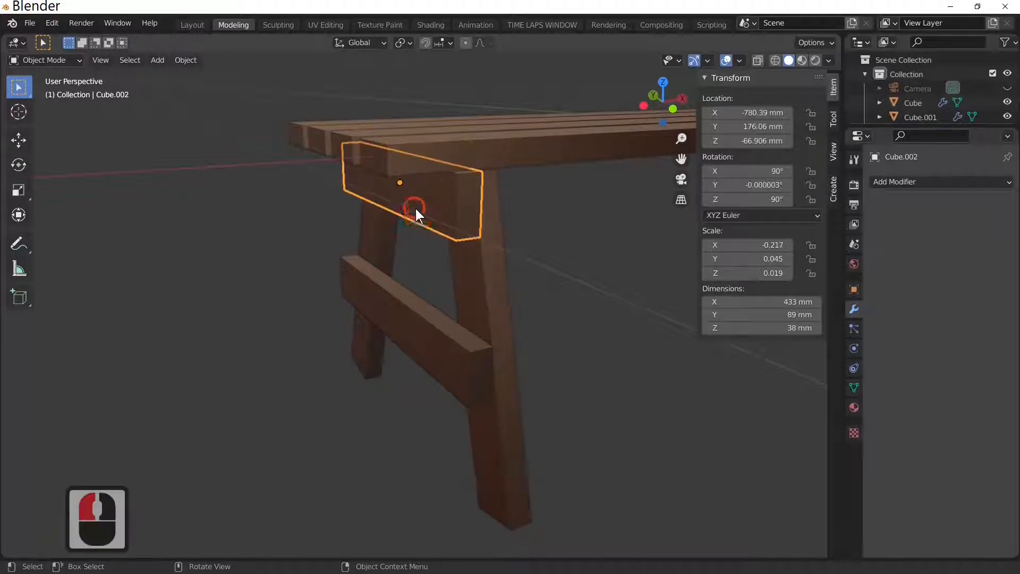
pyautogui.click(404, 319)
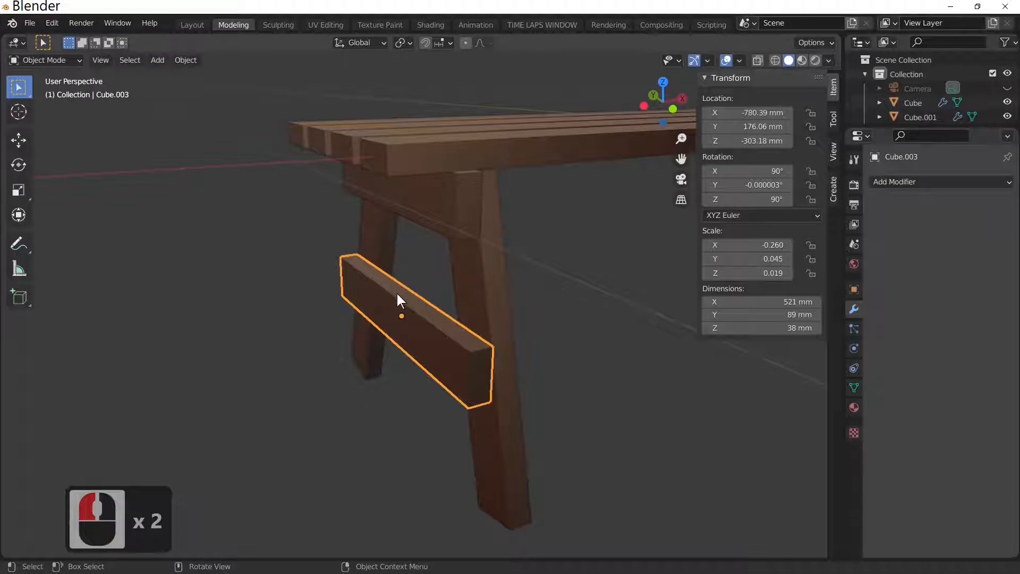
pyautogui.click(409, 327)
pyautogui.keyDown('shift'); pyautogui.click(442, 221); pyautogui.keyUp('shift')
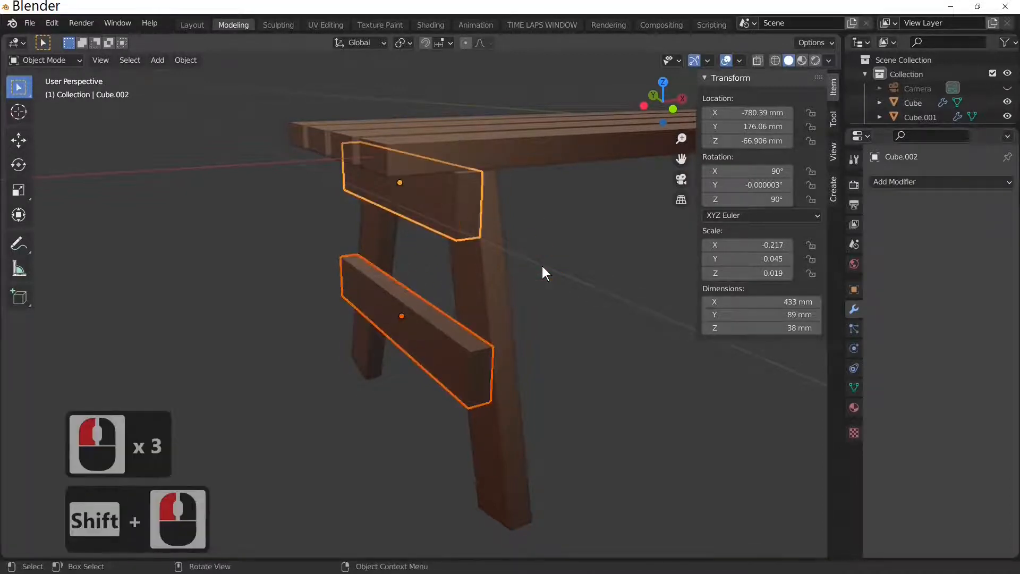
pyautogui.press('1')
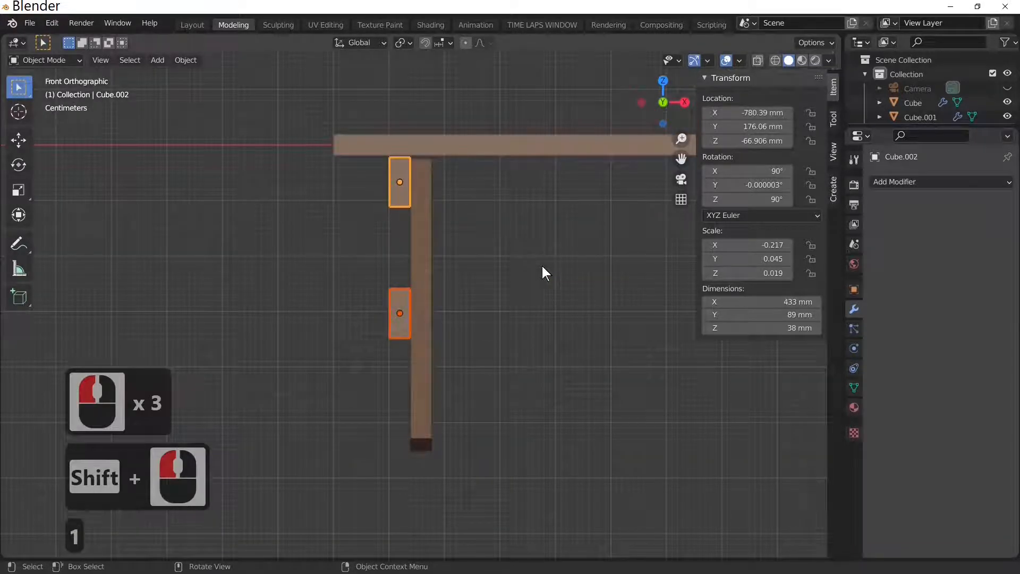
pyautogui.press('g')
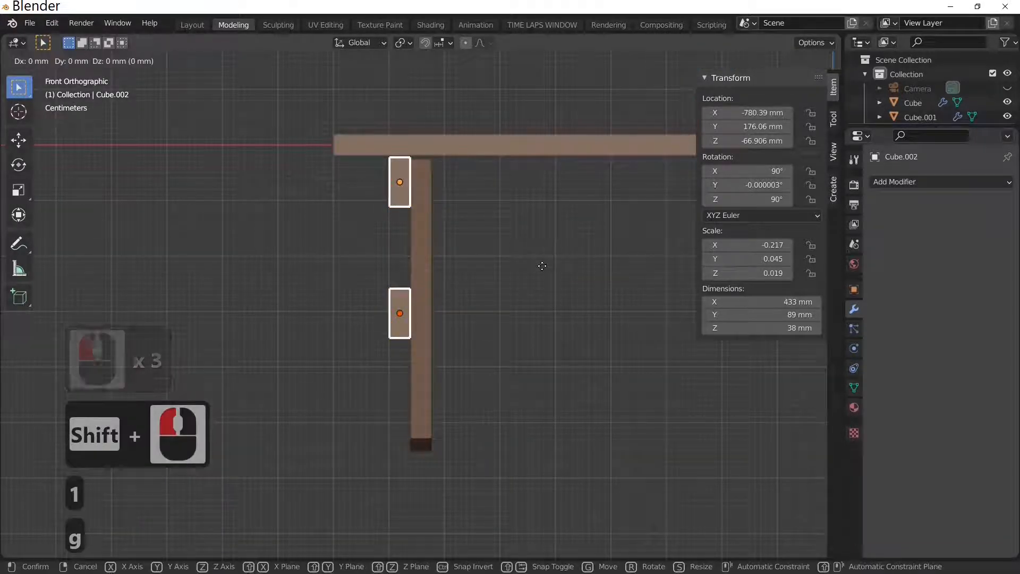
pyautogui.press('x')
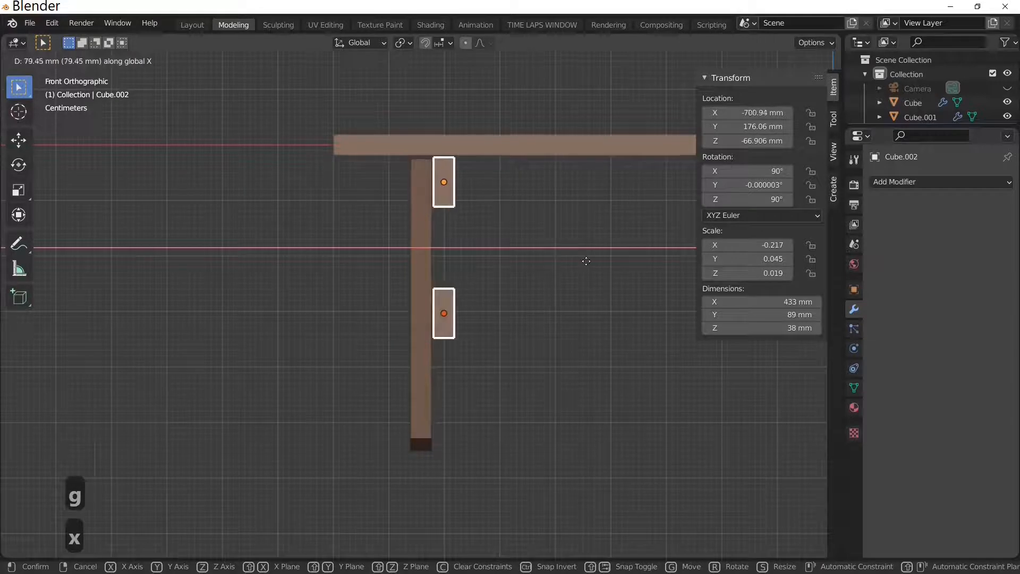
pyautogui.click(585, 262)
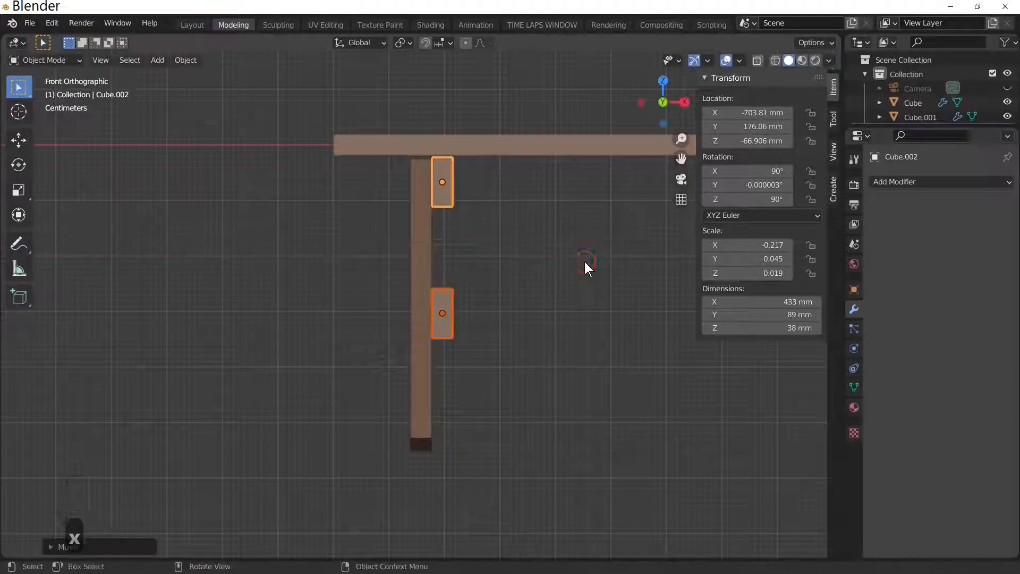
# Try to move the front leg and both crosspieces along the global X axis, with the crosspieces at about X -791 mm.
pyautogui.scroll(-1, 640, 306)
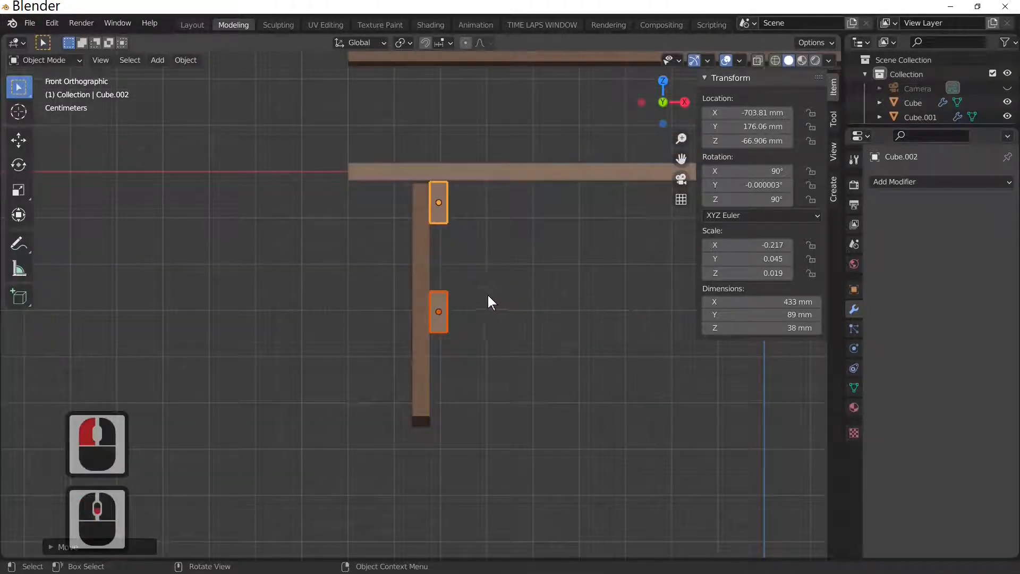
pyautogui.click(422, 313)
pyautogui.keyDown('shift'); pyautogui.click(440, 305); pyautogui.keyUp('shift')
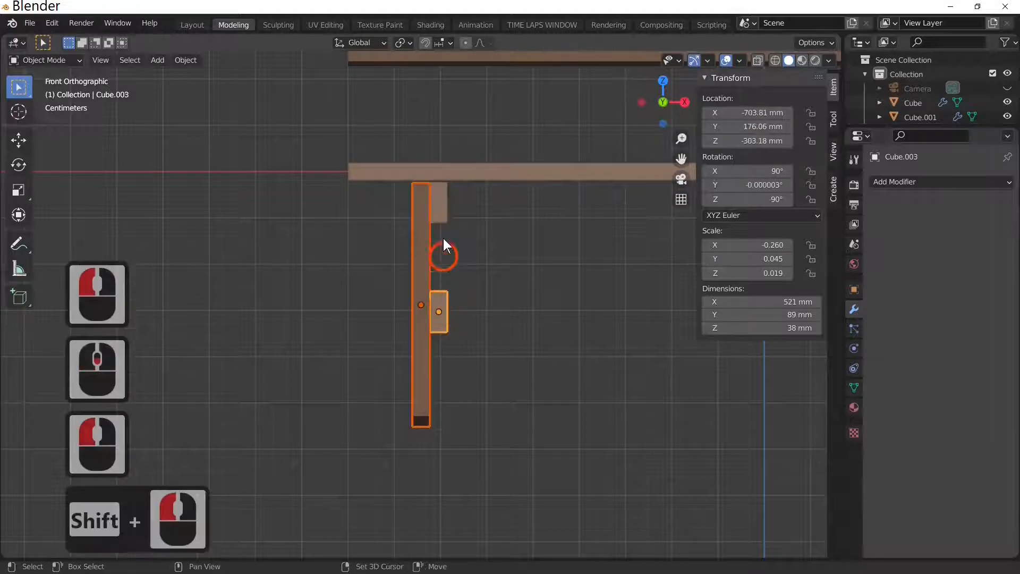
pyautogui.keyDown('shift'); pyautogui.click(438, 211); pyautogui.keyUp('shift')
pyautogui.press('g')
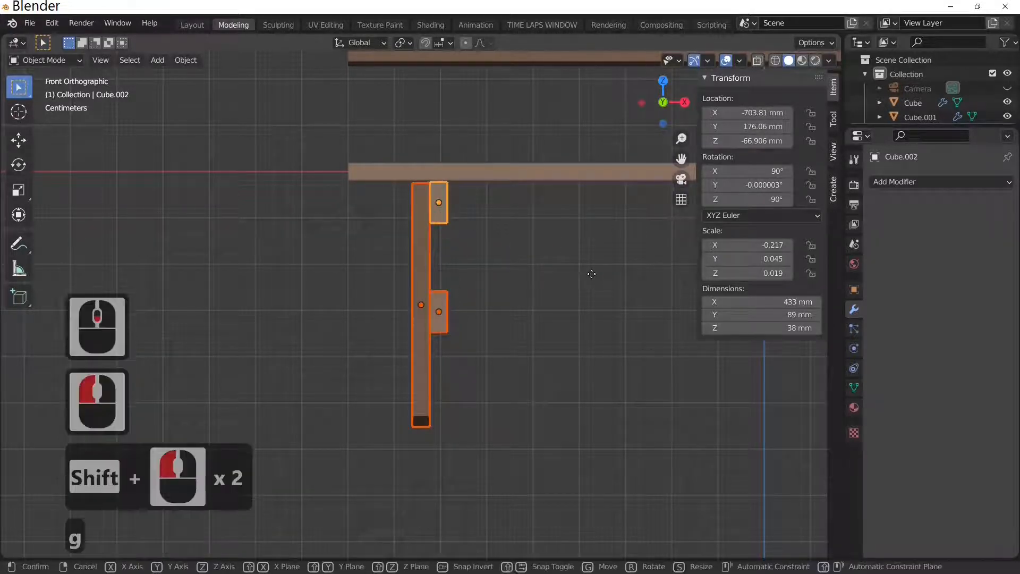
pyautogui.press('x')
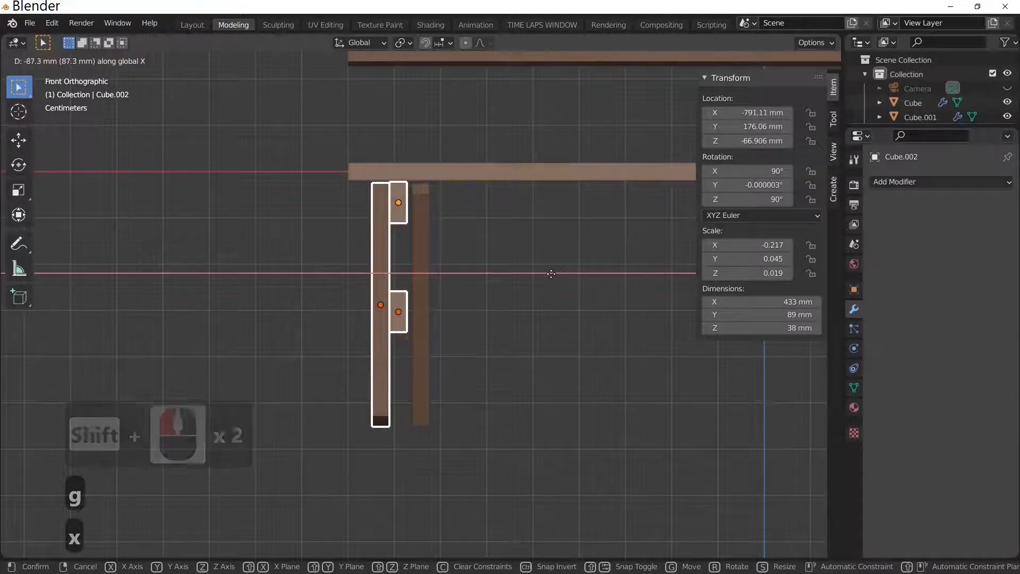
pyautogui.click(551, 274)
pyautogui.moveTo(553, 278); pyautogui.dragTo(499, 319, button='middle')
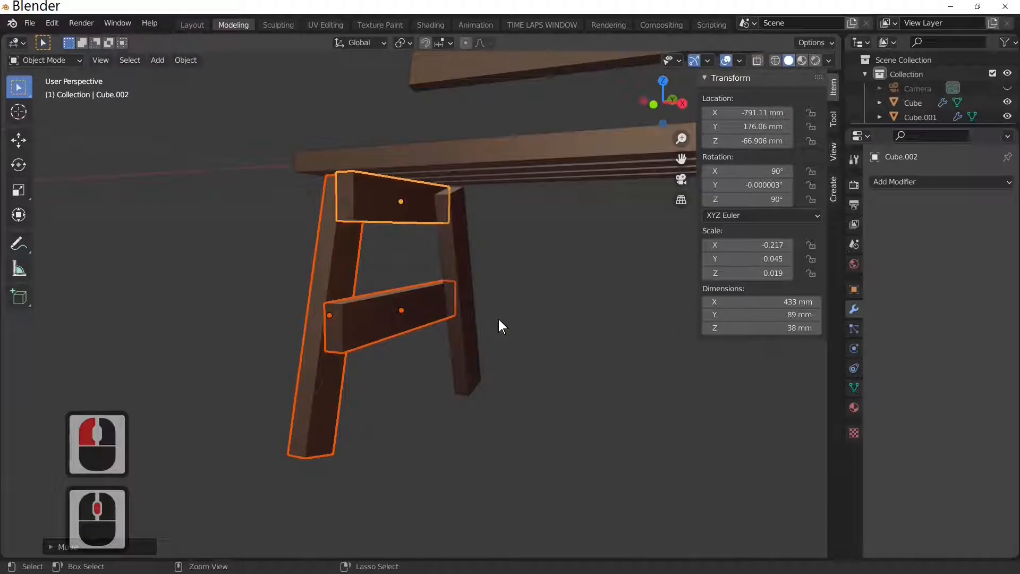
pyautogui.hotkey('ctrl', 'z')
# Move both legs and both crosspieces together along the global X axis toward the seat's end, placing the legs at about X -818 mm.
pyautogui.click(449, 259)
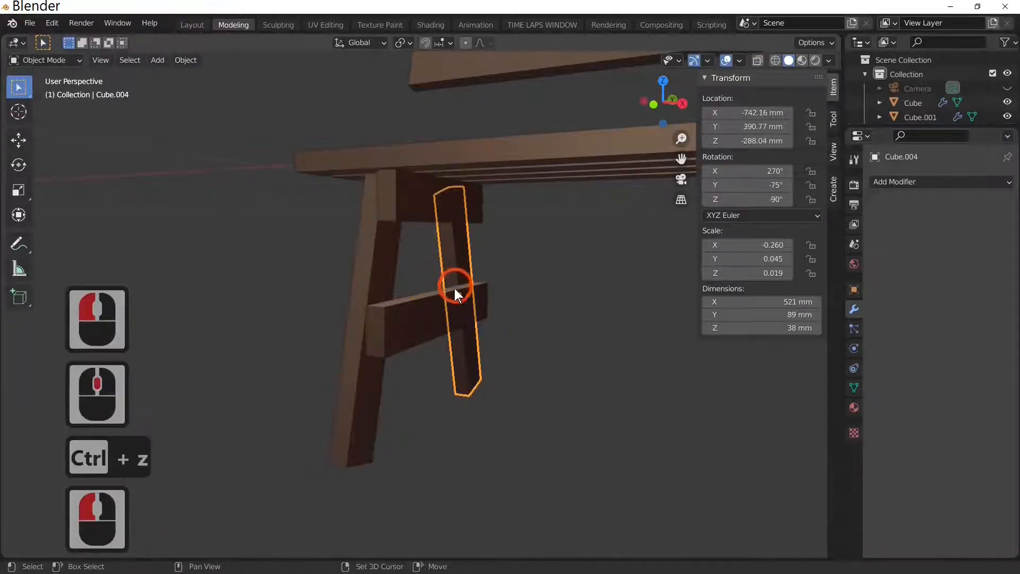
pyautogui.keyDown('shift'); pyautogui.click(432, 300); pyautogui.keyUp('shift')
pyautogui.keyDown('shift'); pyautogui.click(428, 193); pyautogui.keyUp('shift')
pyautogui.keyDown('shift'); pyautogui.click(389, 260); pyautogui.keyUp('shift')
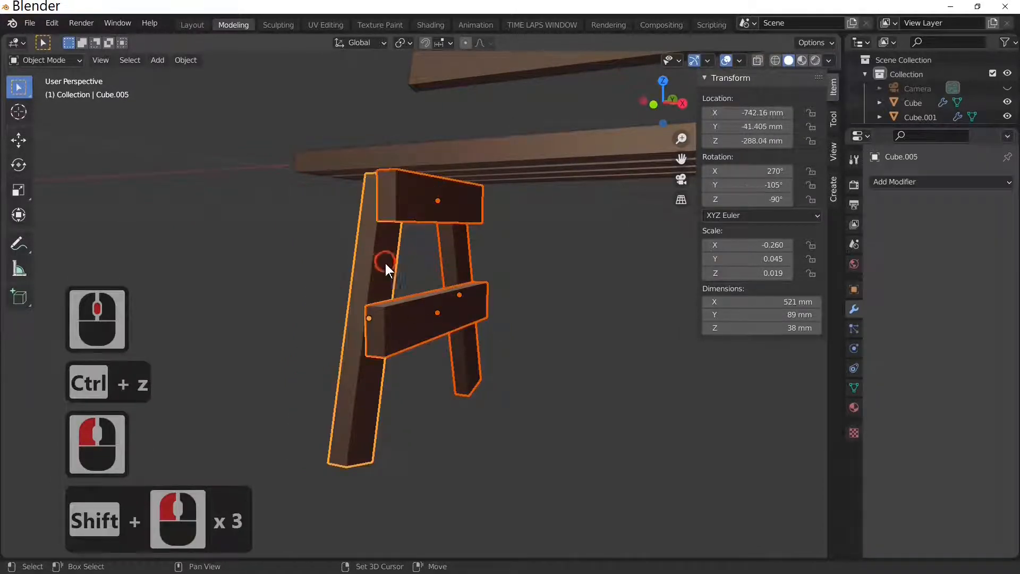
pyautogui.press('KP_1')
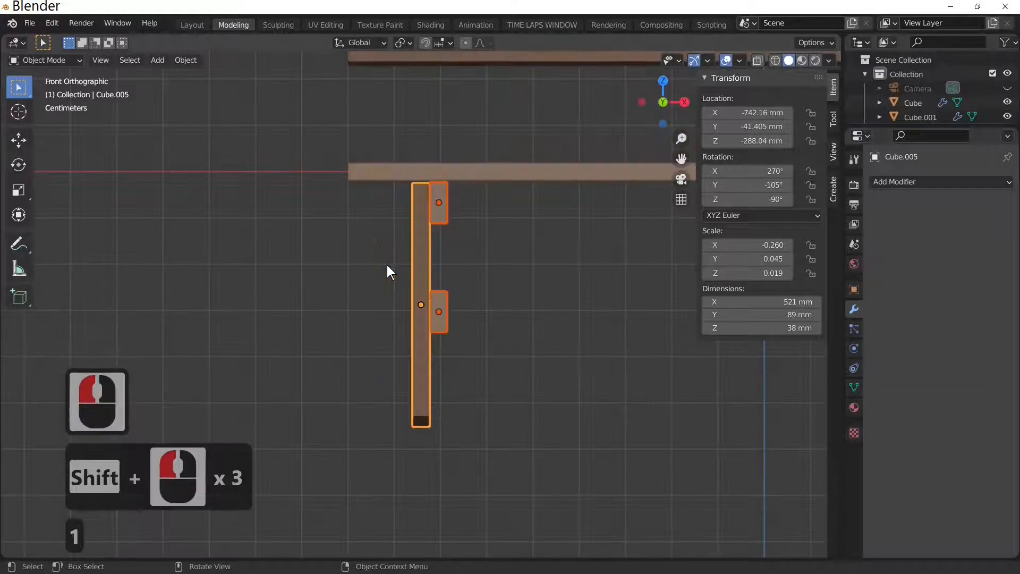
pyautogui.press('g')
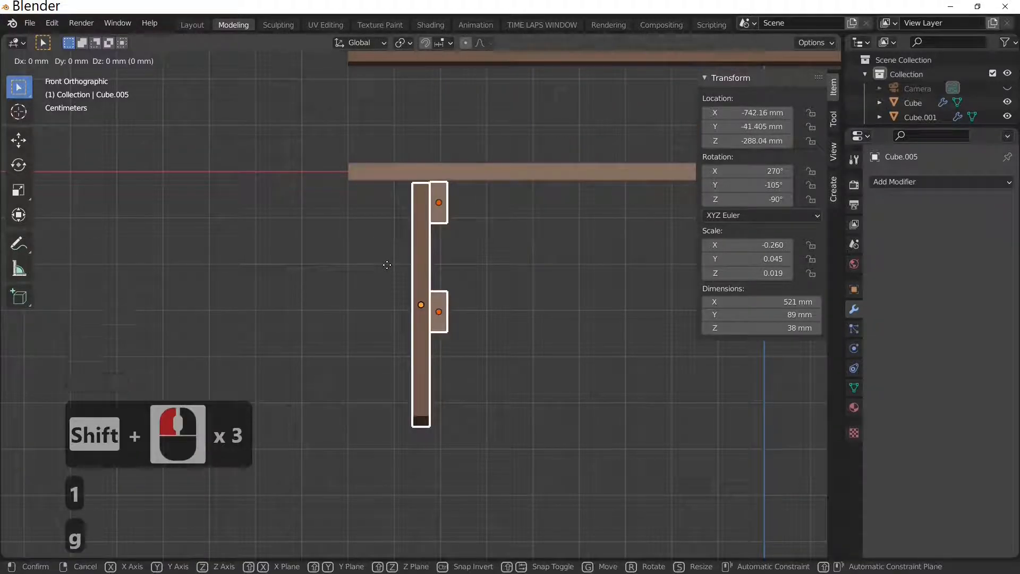
pyautogui.press('x')
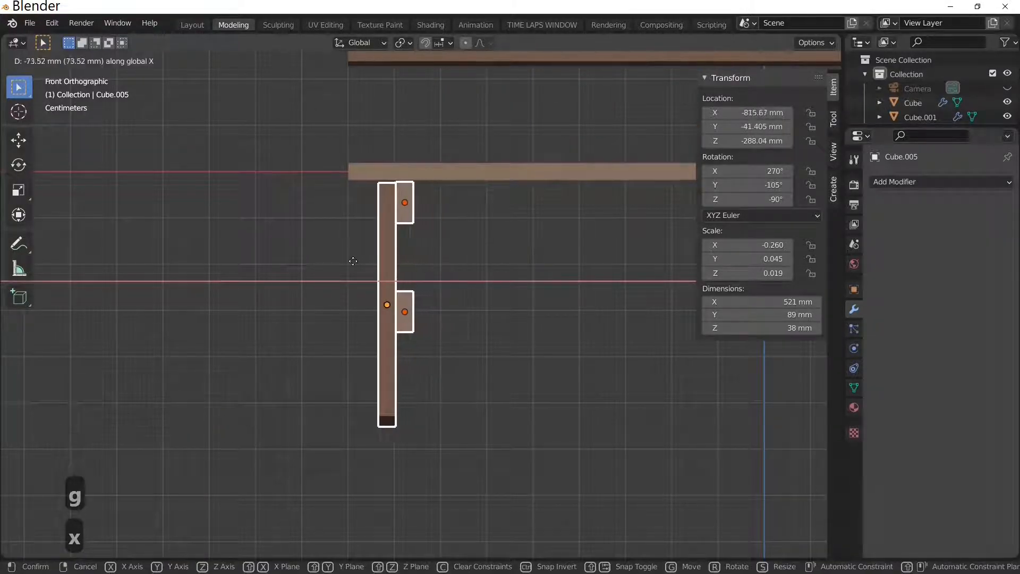
pyautogui.click(351, 261)
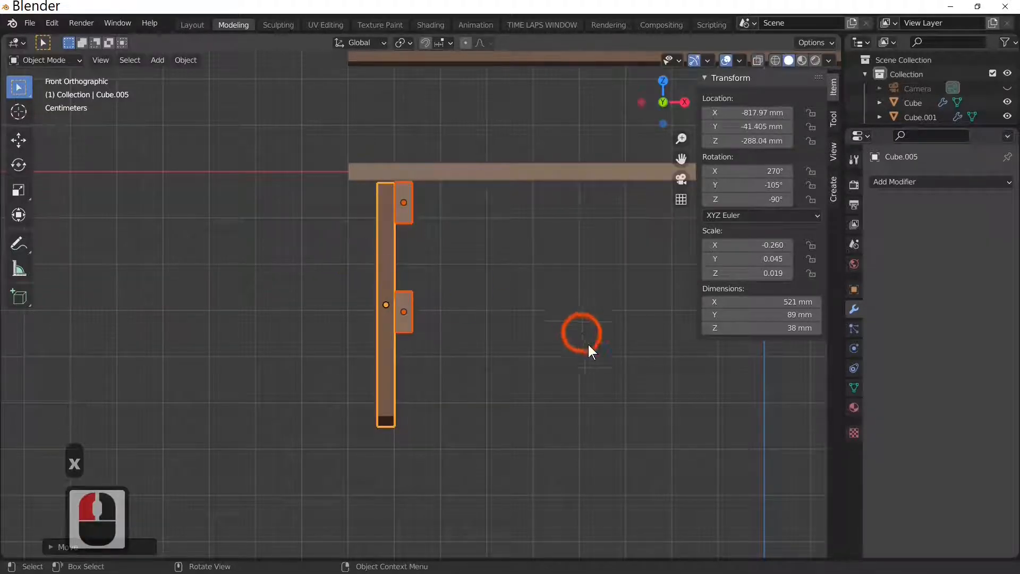
# Duplicate the upper crosspiece in place and, looking along the bench from its inner side, rotate the copy 90° plus a further 15°.
pyautogui.moveTo(633, 384); pyautogui.dragTo(483, 388, button='middle')
pyautogui.middleClick(484, 388)
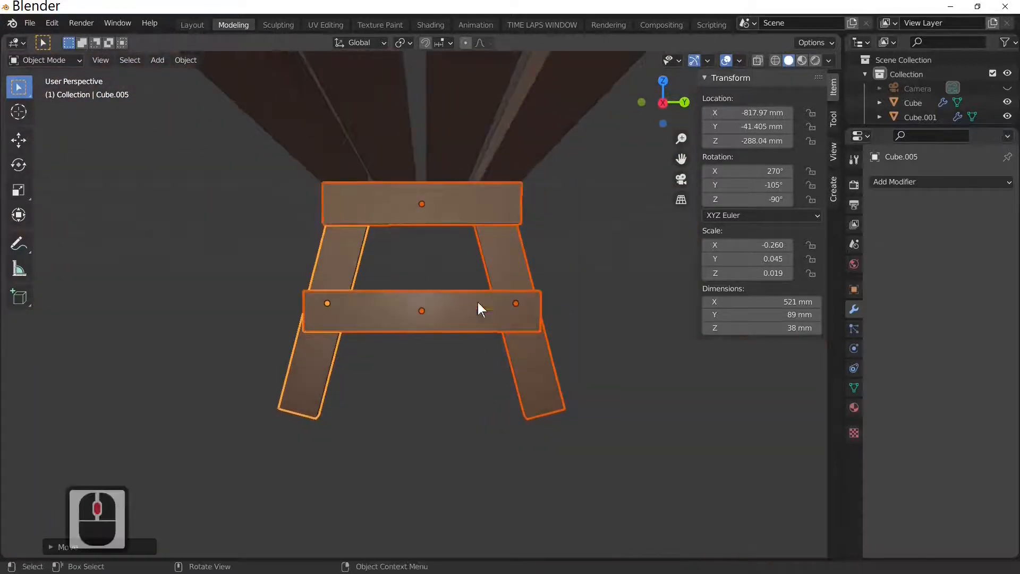
pyautogui.scroll(-2, 504, 318)
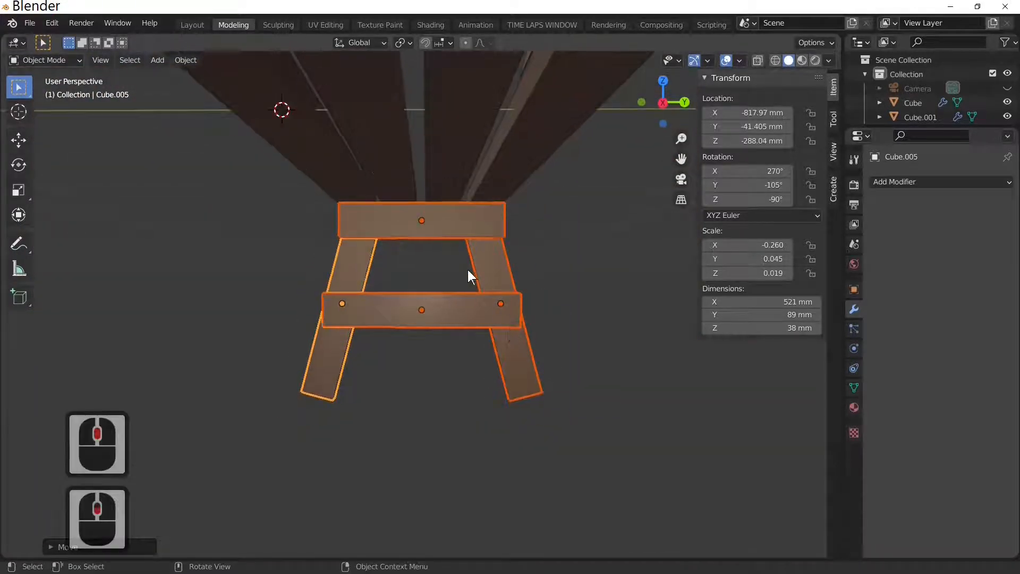
pyautogui.click(444, 225)
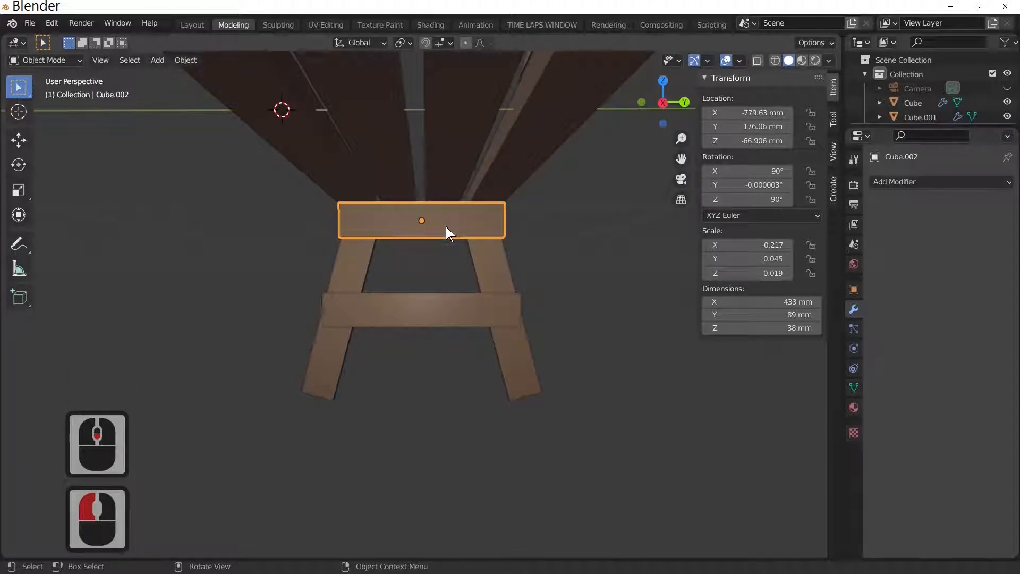
pyautogui.hotkey('shift', 'd')
pyautogui.click(445, 227)
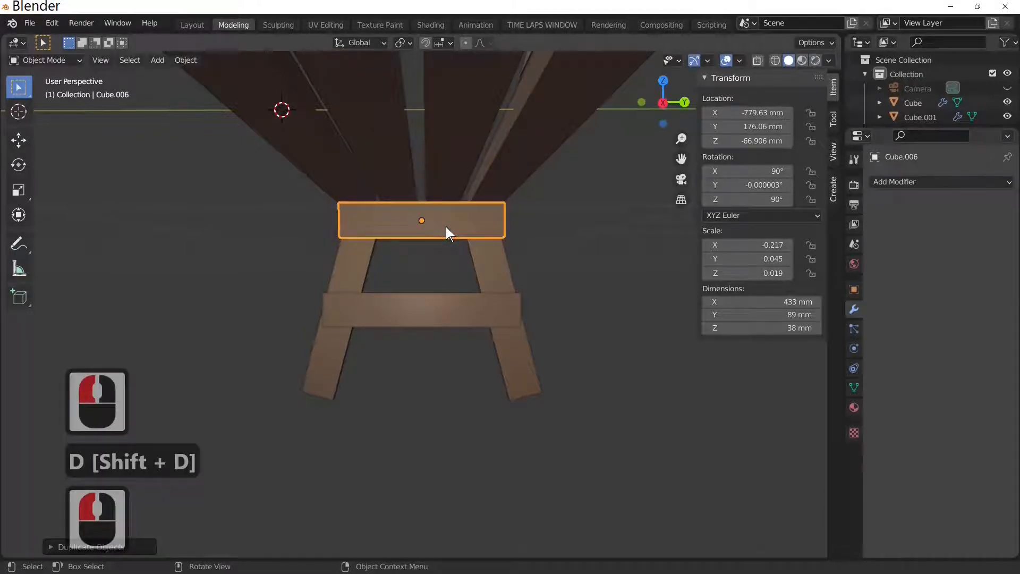
pyautogui.write('r90')
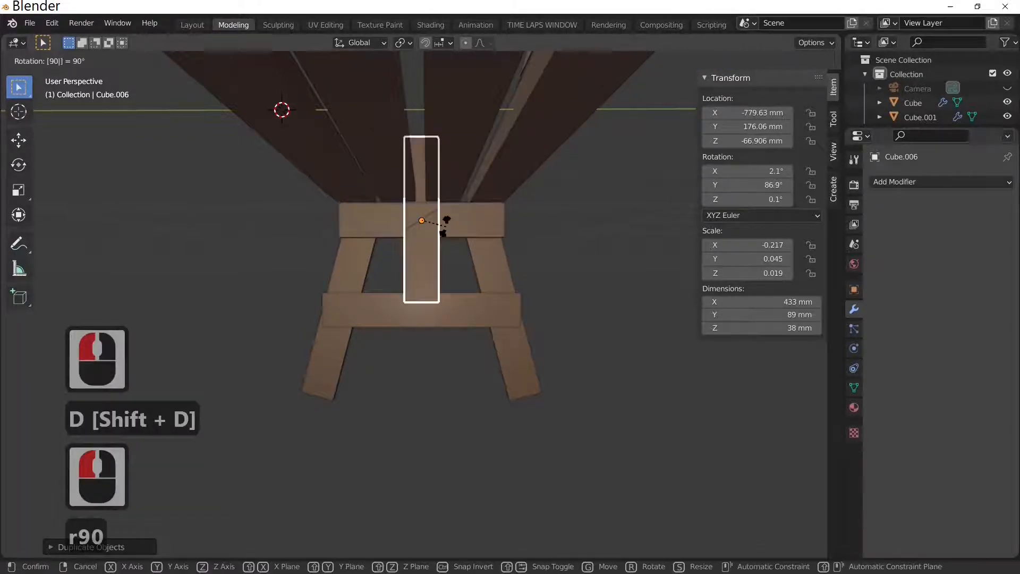
pyautogui.press('Return')
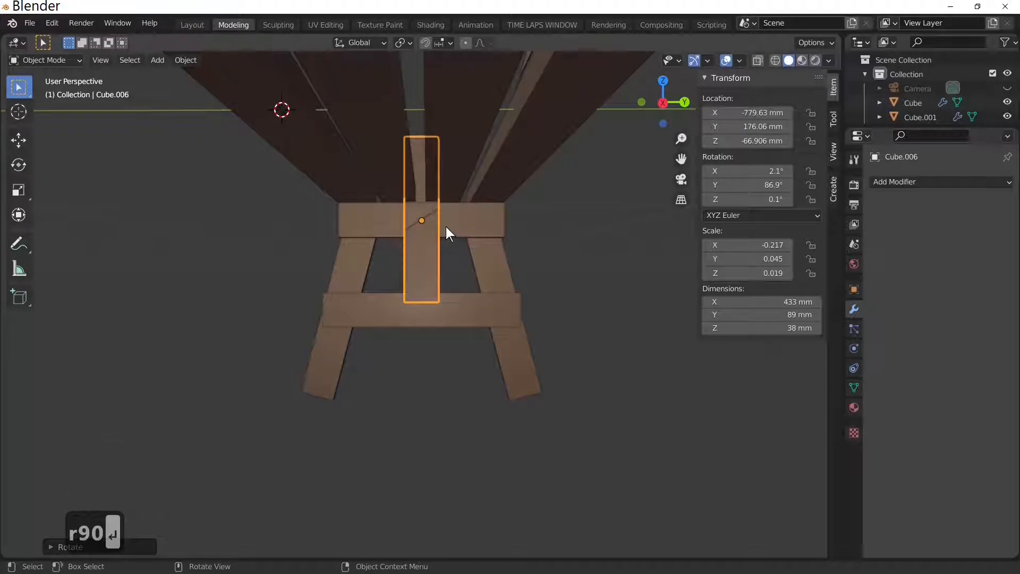
pyautogui.write('r15')
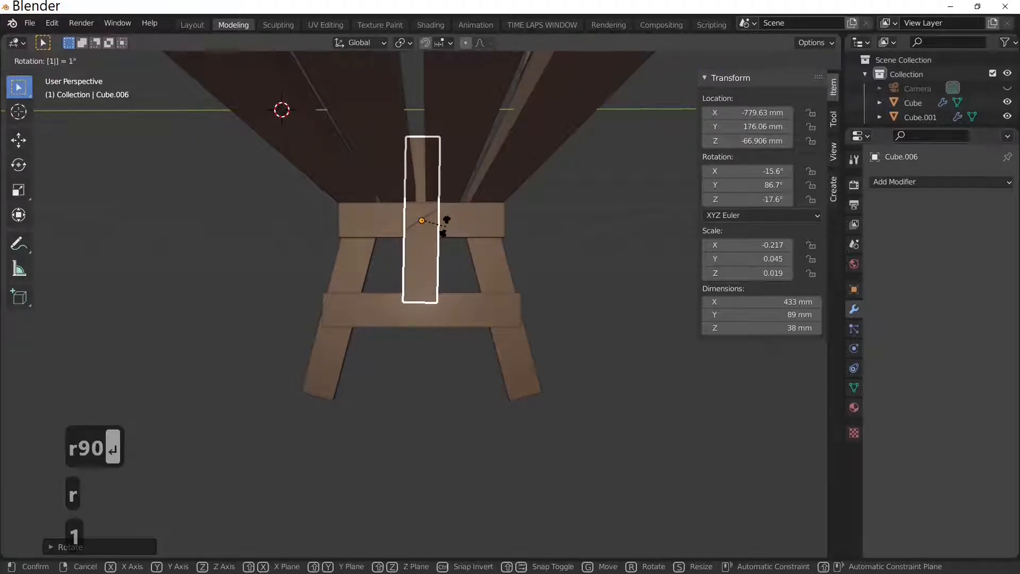
pyautogui.click(446, 227)
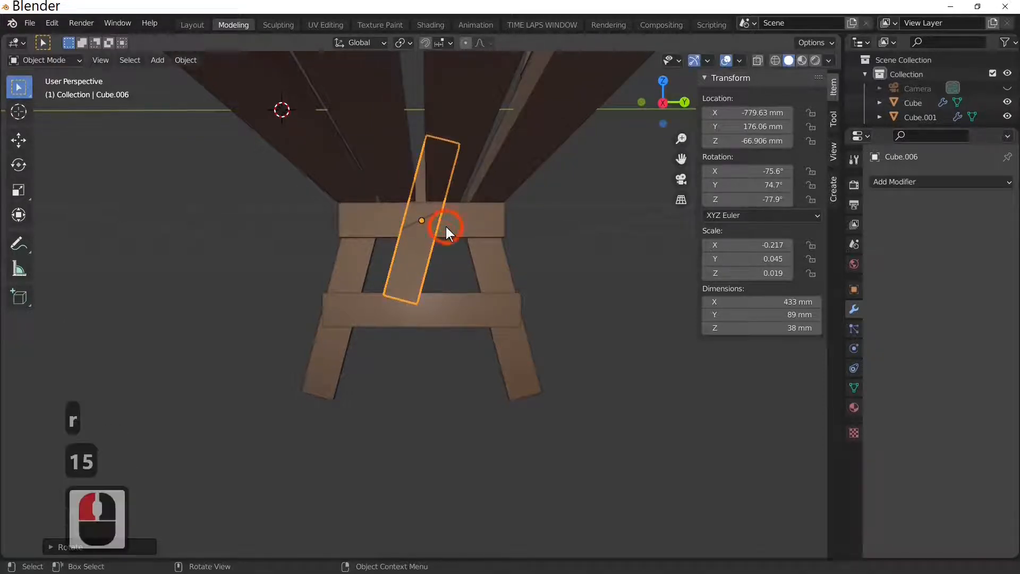
# Check the tilted crosspiece copy from the front and delete it.
pyautogui.moveTo(446, 226); pyautogui.dragTo(484, 305, button='middle')
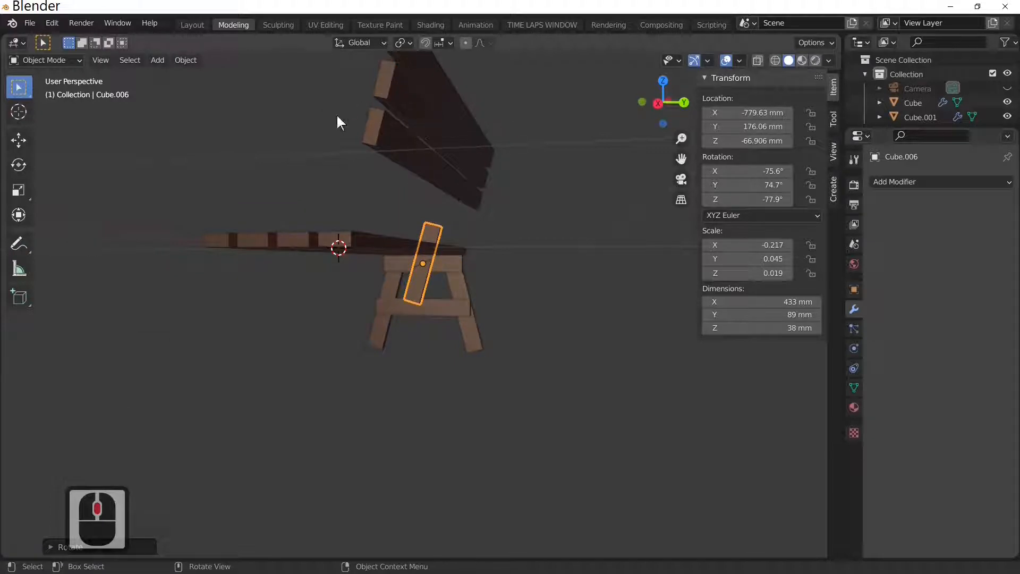
pyautogui.press('KP_1')
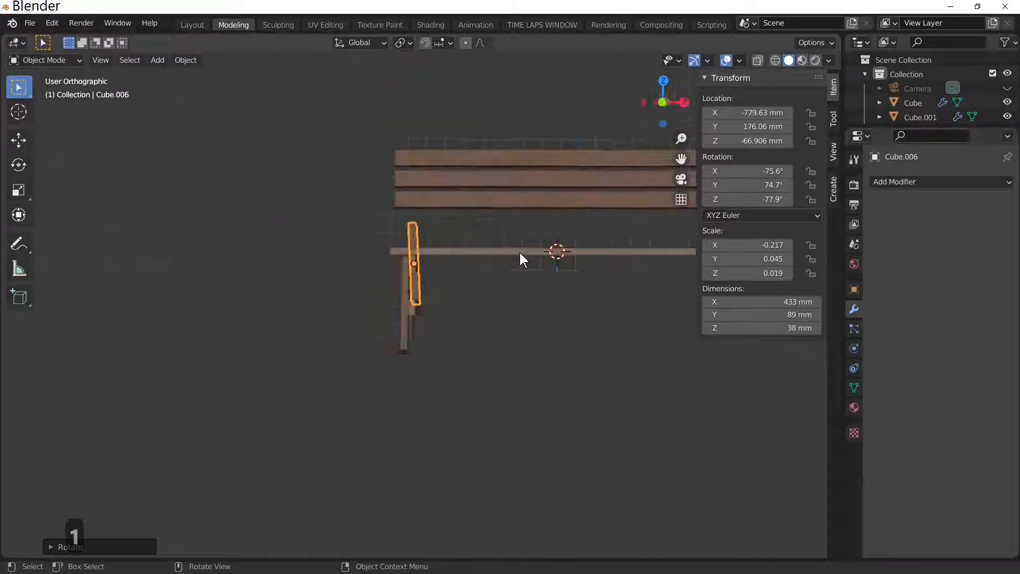
pyautogui.scroll(8, 497, 289)
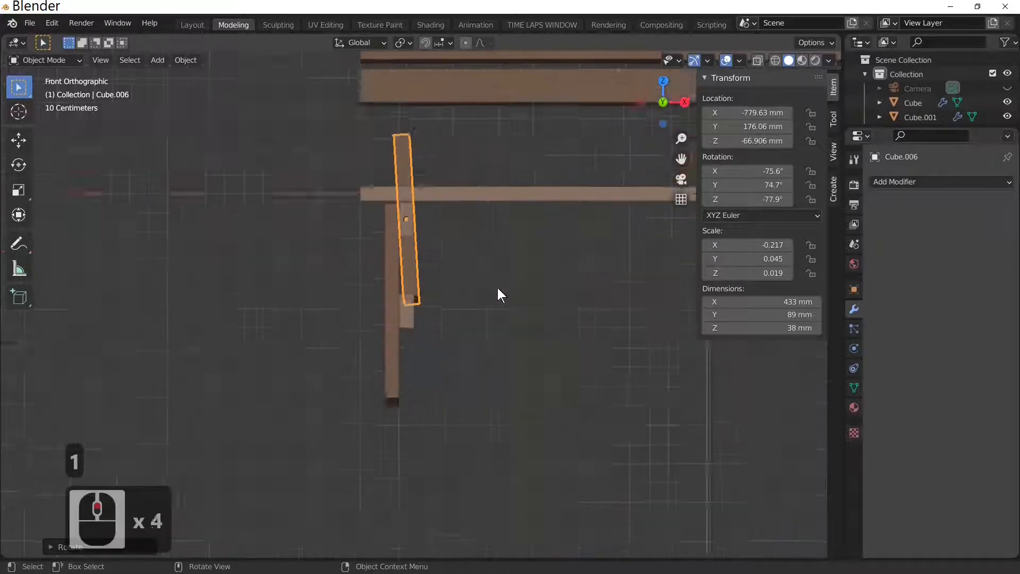
pyautogui.moveTo(497, 289)
pyautogui.mouseDown(button='middle')
pyautogui.moveTo(520, 303)
pyautogui.moveTo(464, 326)
pyautogui.moveTo(481, 293)
pyautogui.moveTo(505, 296)
pyautogui.moveTo(501, 305)
pyautogui.mouseUp(button='middle')
pyautogui.click(389, 245)
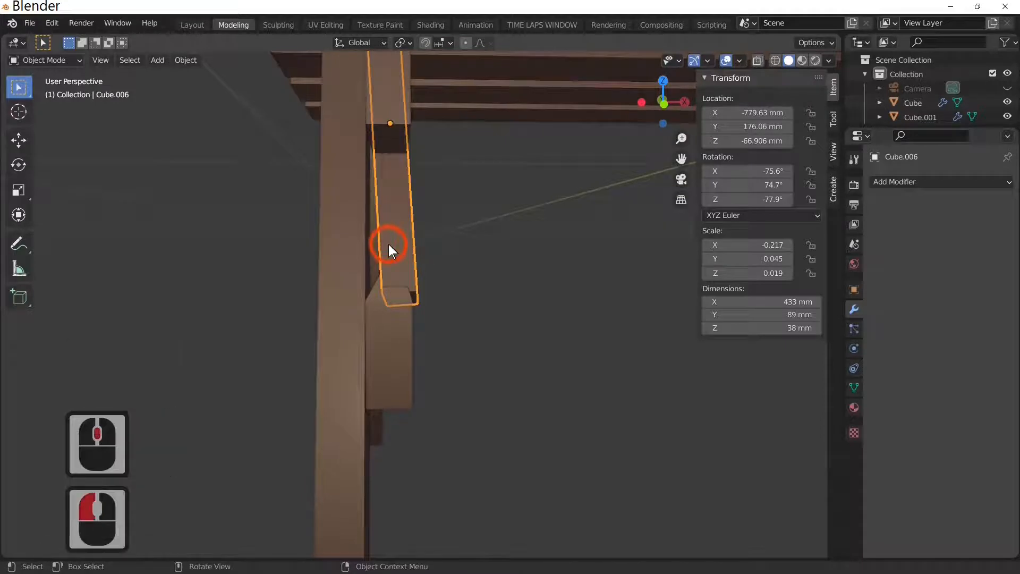
pyautogui.press('x')
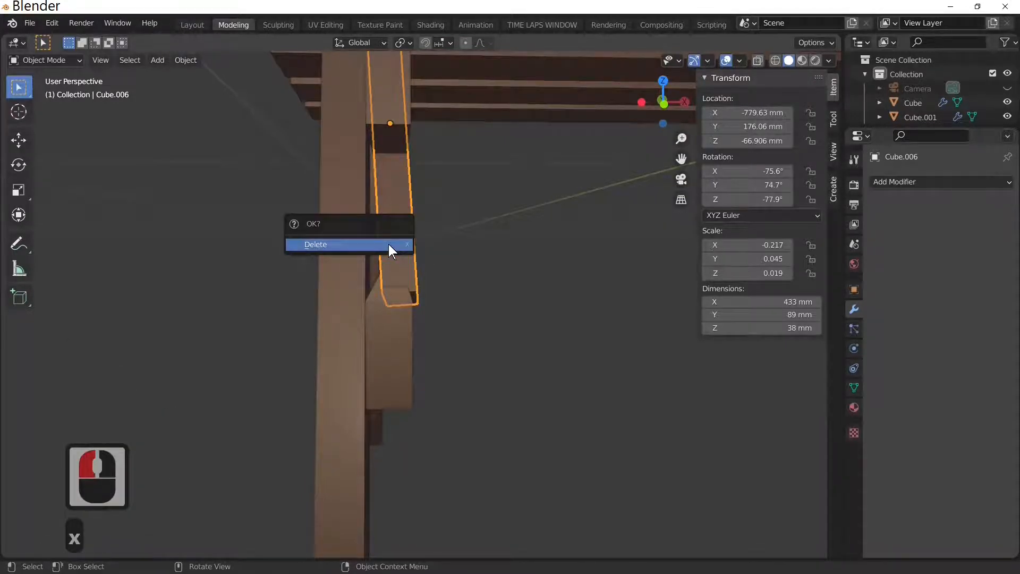
pyautogui.click(390, 245)
# Duplicate the lower crosspiece in place and rotate the copy 90° about the global X axis so it stands upright.
pyautogui.scroll(-3, 462, 307)
pyautogui.moveTo(462, 307); pyautogui.dragTo(601, 341, button='middle')
pyautogui.click(428, 319)
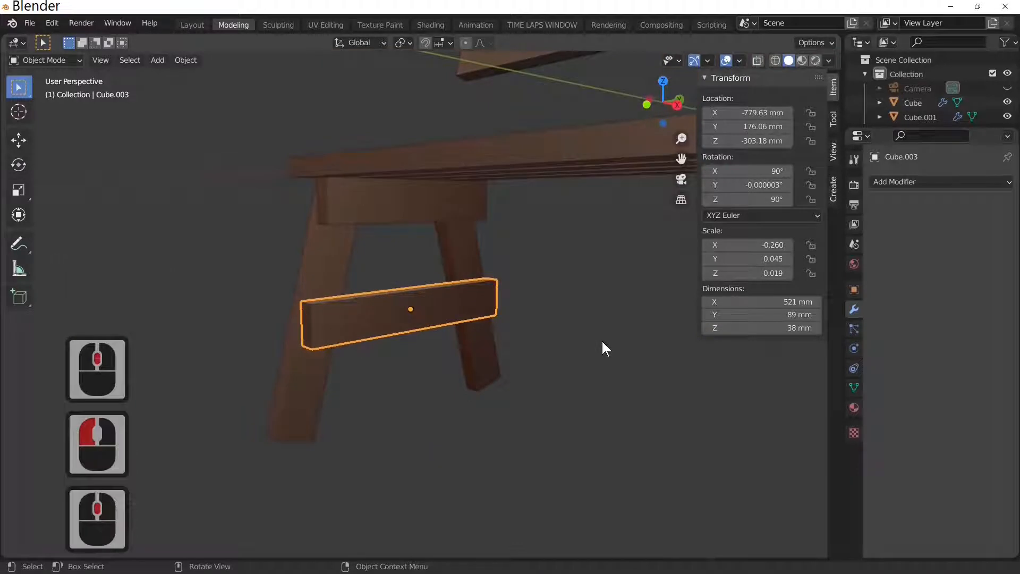
pyautogui.hotkey('shift', 'd')
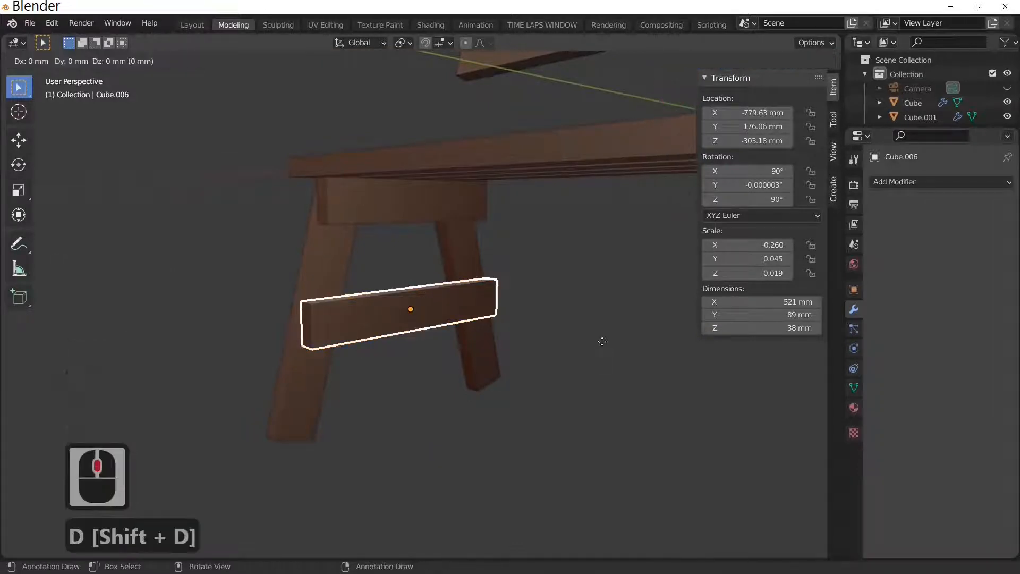
pyautogui.press('Return')
pyautogui.press('r')
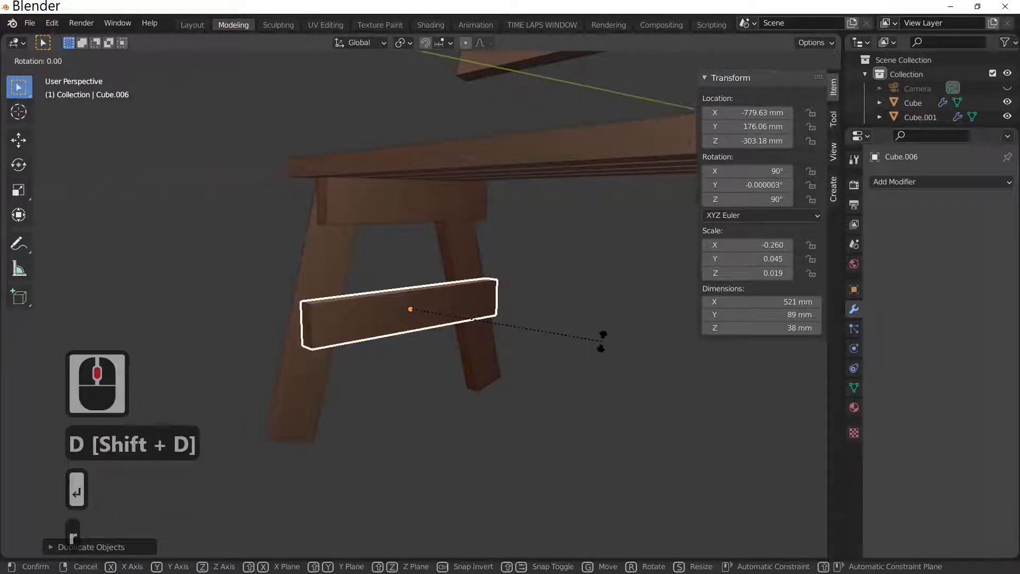
pyautogui.press('x')
pyautogui.press('9')
pyautogui.press('0')
pyautogui.press('Return')
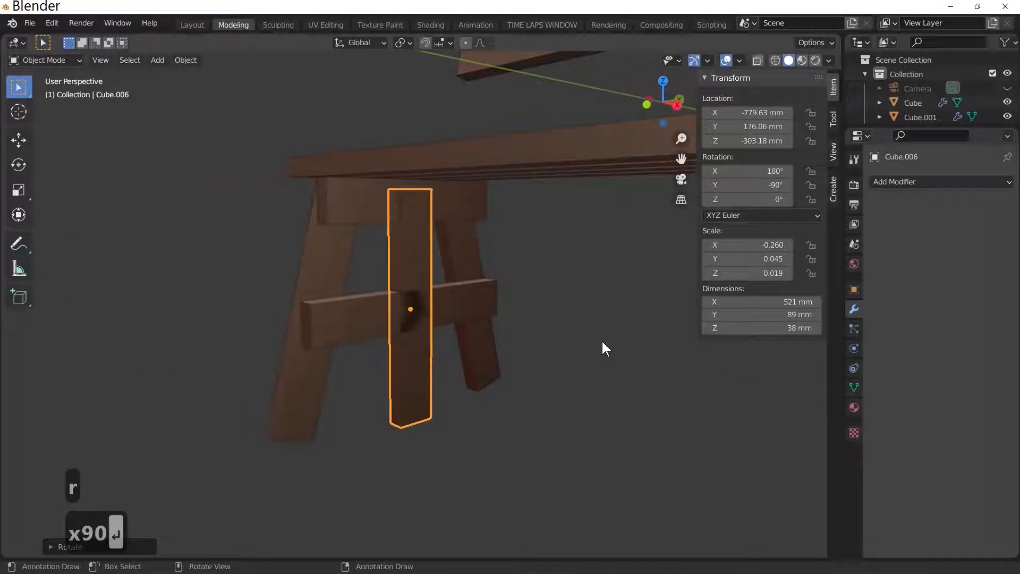
# Tilt the upright copy by -15° about the global X axis.
pyautogui.press('r')
pyautogui.press('x')
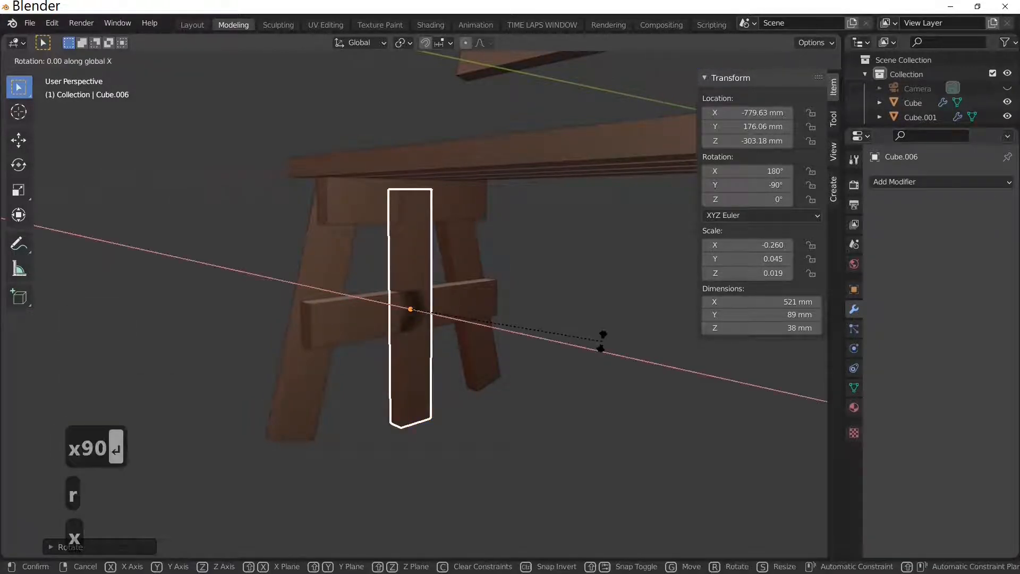
pyautogui.press('1')
pyautogui.press('5')
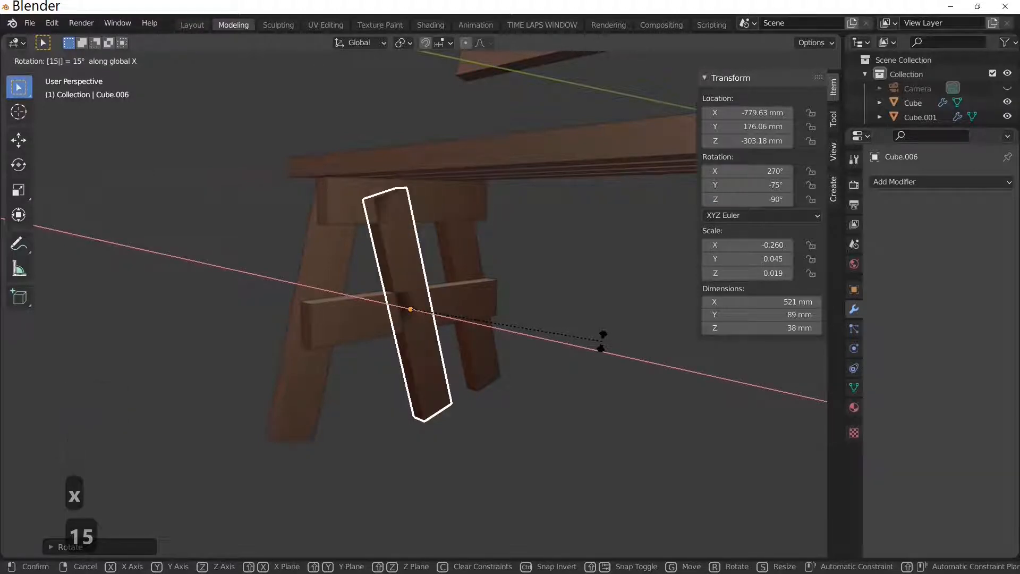
pyautogui.press('-')
pyautogui.click(602, 341)
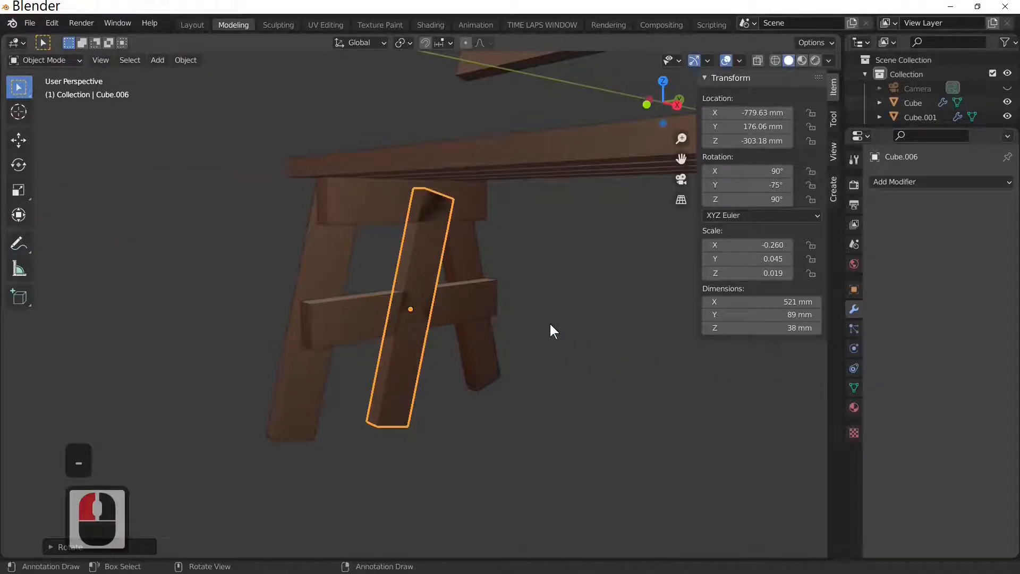
# In the right view, move the tilted plank behind the seat, below the backrest slats, to about Y 454 mm, Z -85 mm.
pyautogui.moveTo(550, 324); pyautogui.dragTo(460, 327, button='middle')
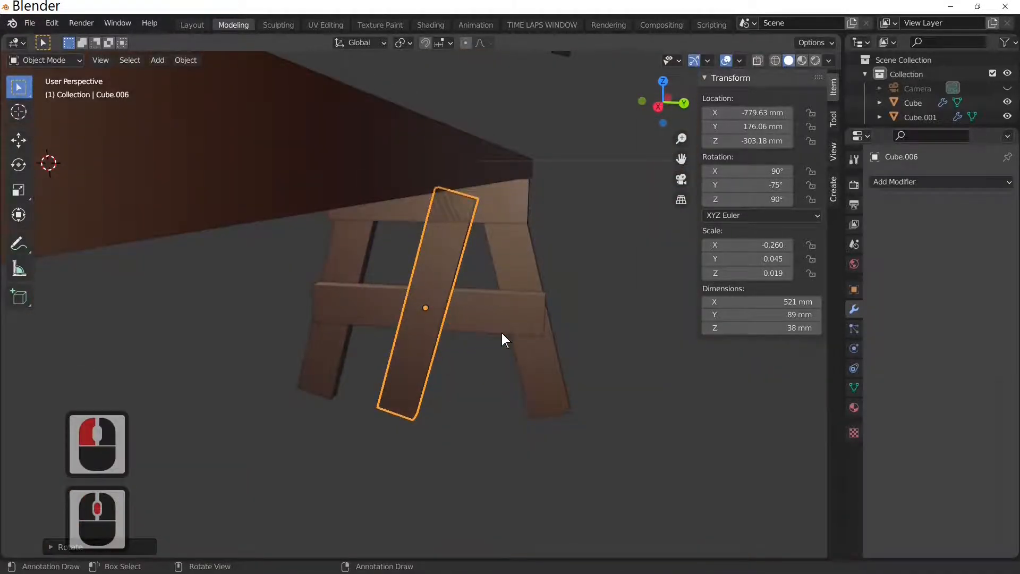
pyautogui.press('KP_1')
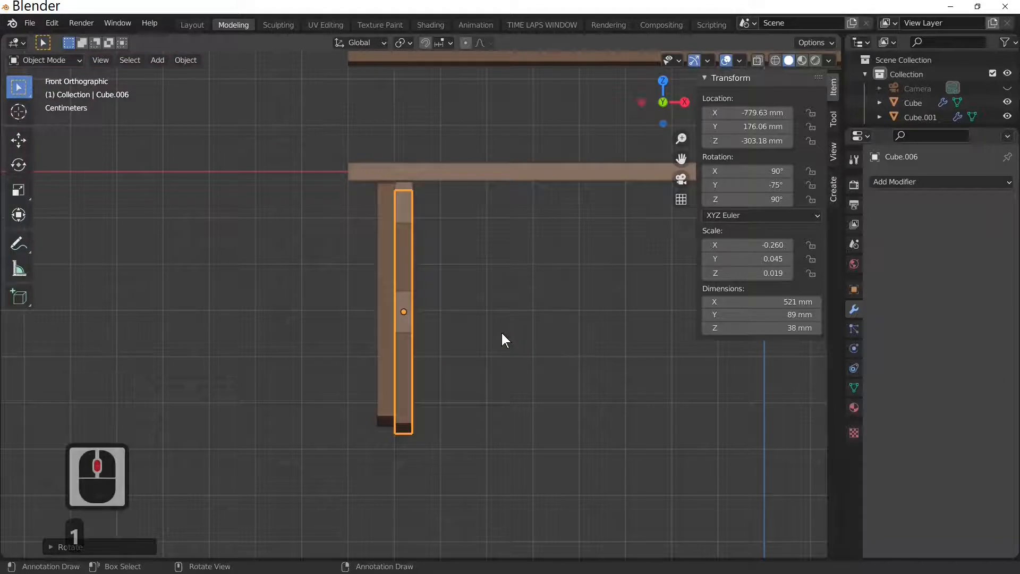
pyautogui.press('KP_3')
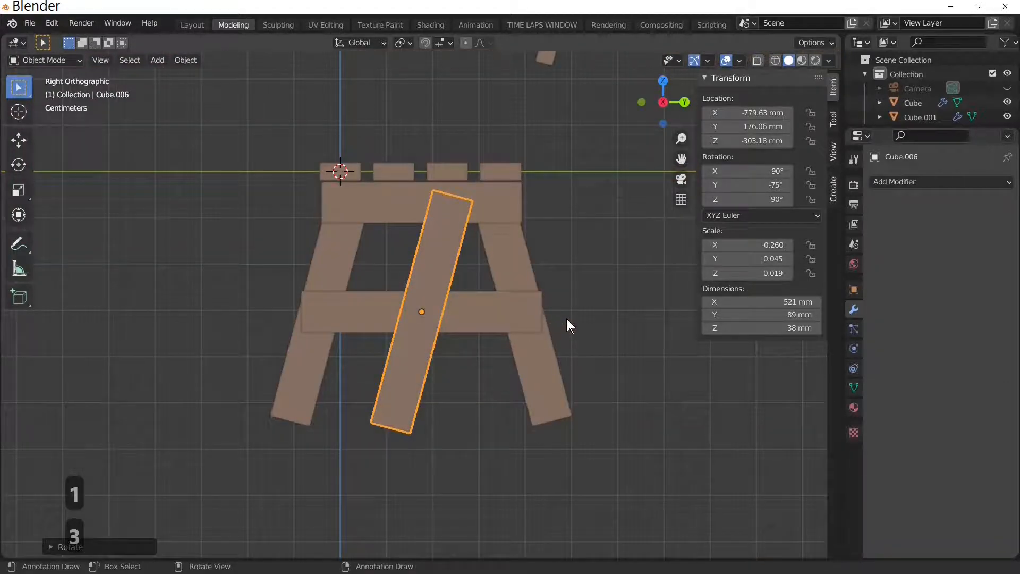
pyautogui.scroll(-3, 566, 318)
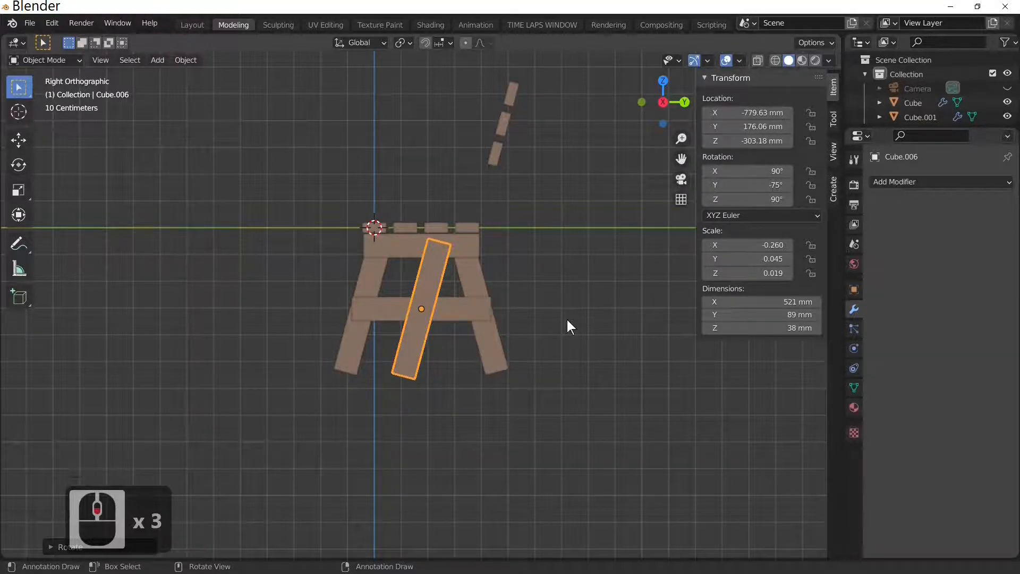
pyautogui.press('g')
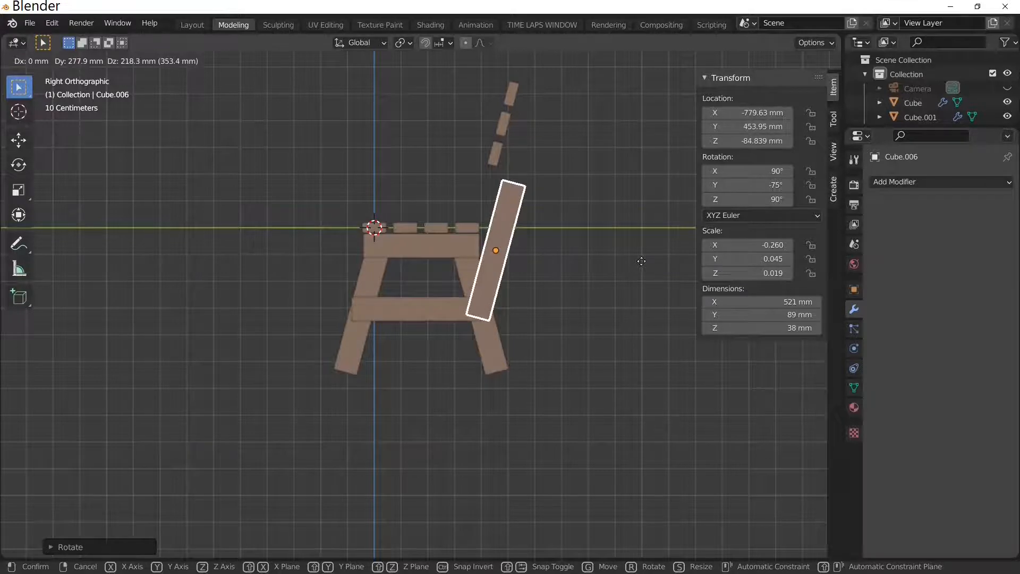
pyautogui.click(642, 261)
# Scale the tilted plank along its local X axis to a length of about 918 mm.
pyautogui.moveTo(640, 265); pyautogui.dragTo(584, 296, button='middle')
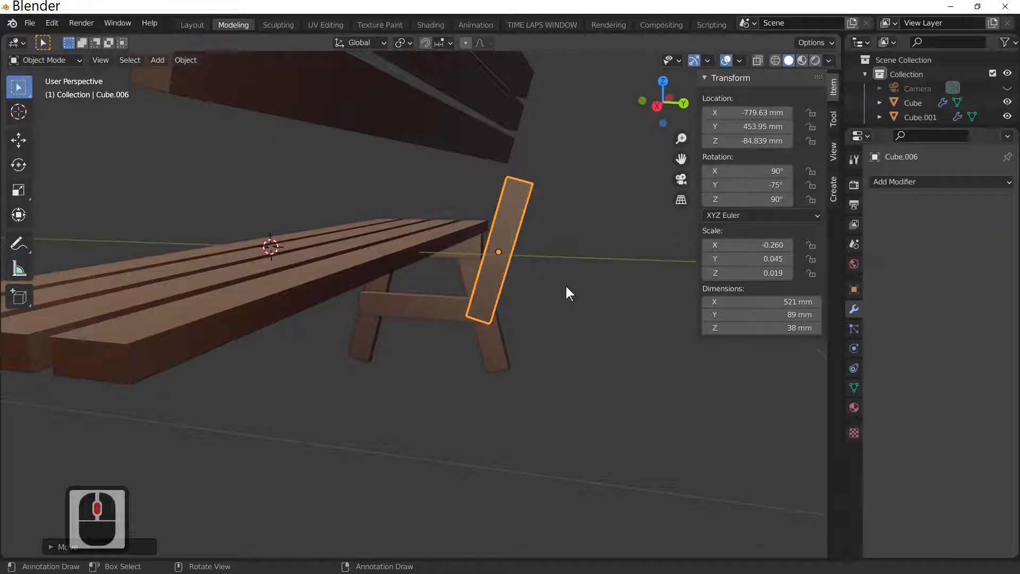
pyautogui.press('s')
pyautogui.press('x')
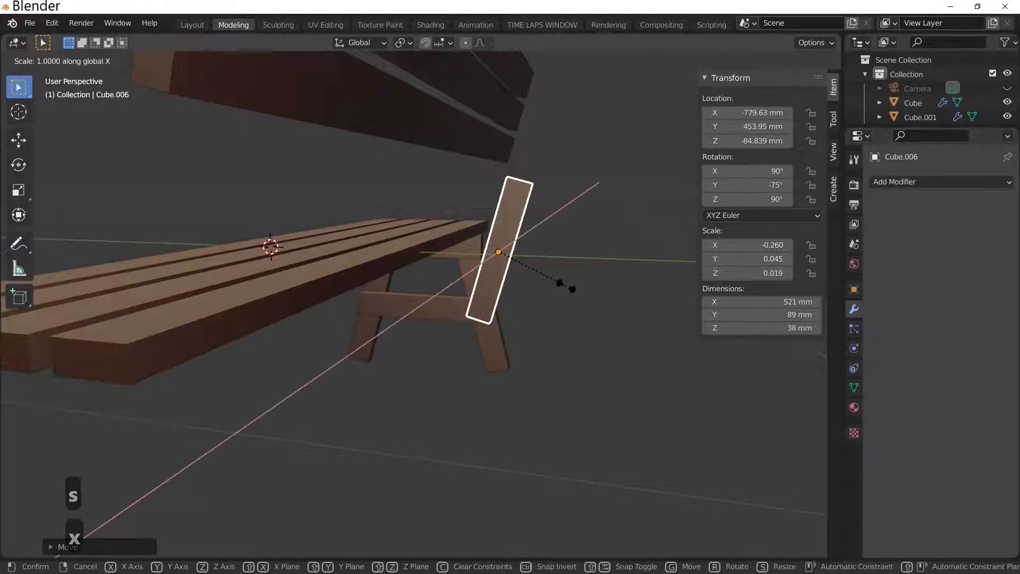
pyautogui.press('x')
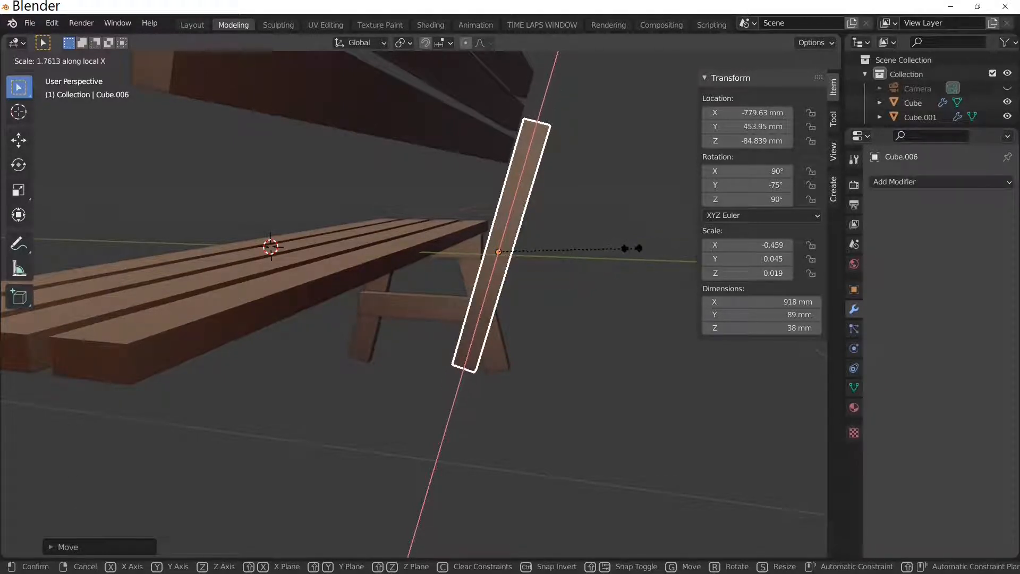
pyautogui.click(632, 246)
# Slide the plank up along its local X axis behind the backrest slats, to about Y 505.5 mm, Z 108 mm.
pyautogui.moveTo(546, 289); pyautogui.dragTo(575, 276, button='middle')
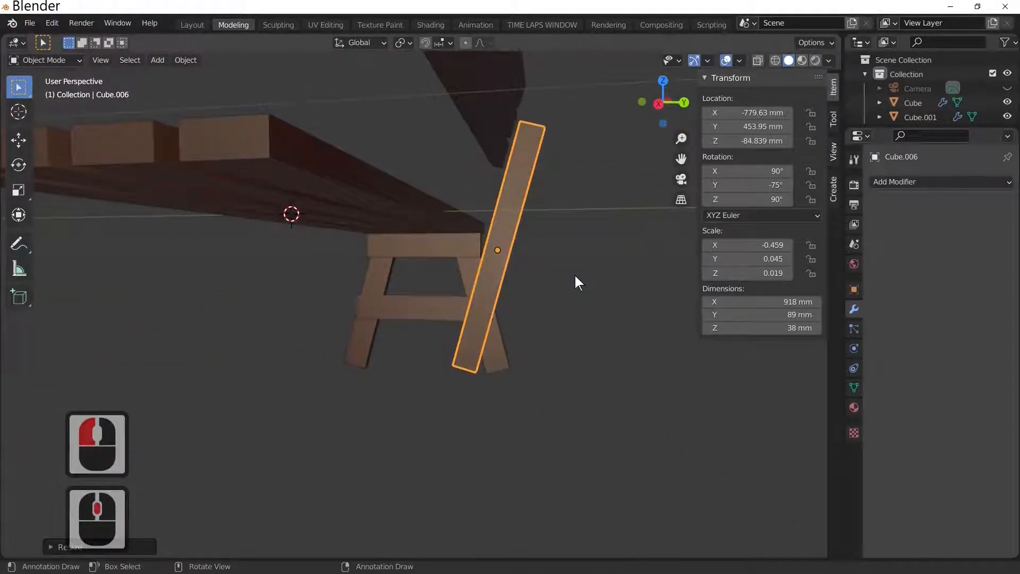
pyautogui.press('g')
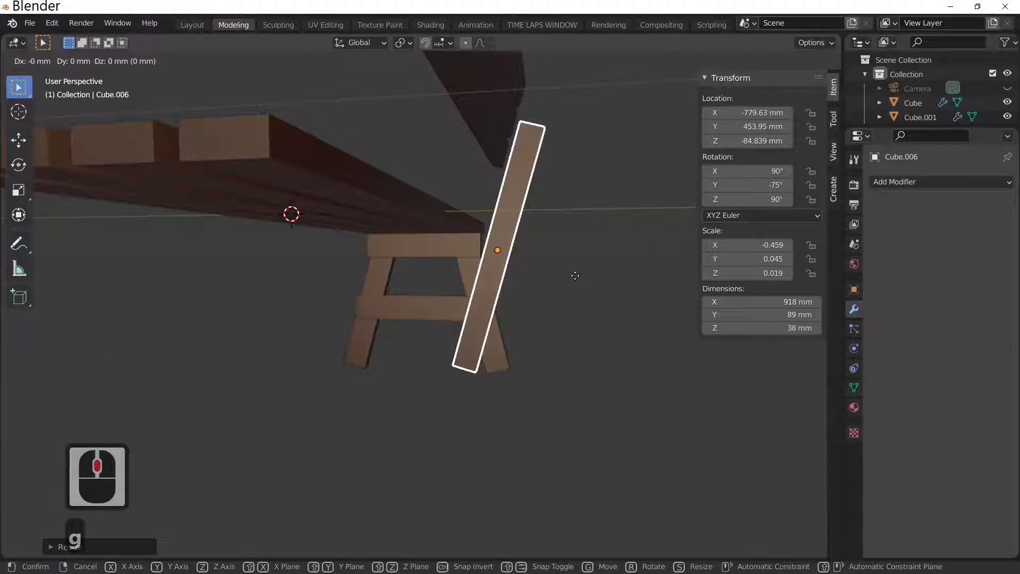
pyautogui.press('x')
pyautogui.press('x')
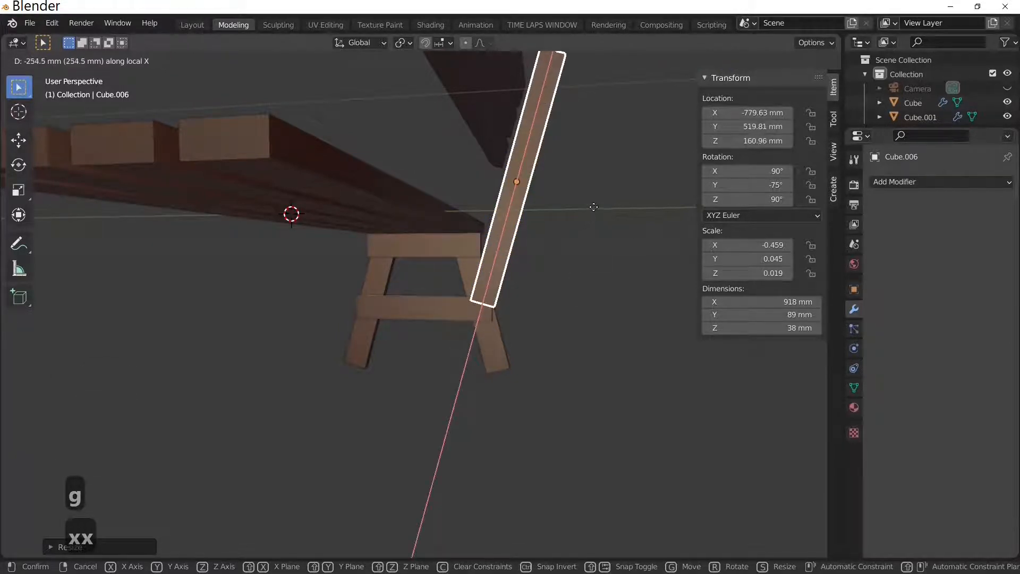
pyautogui.click(583, 227)
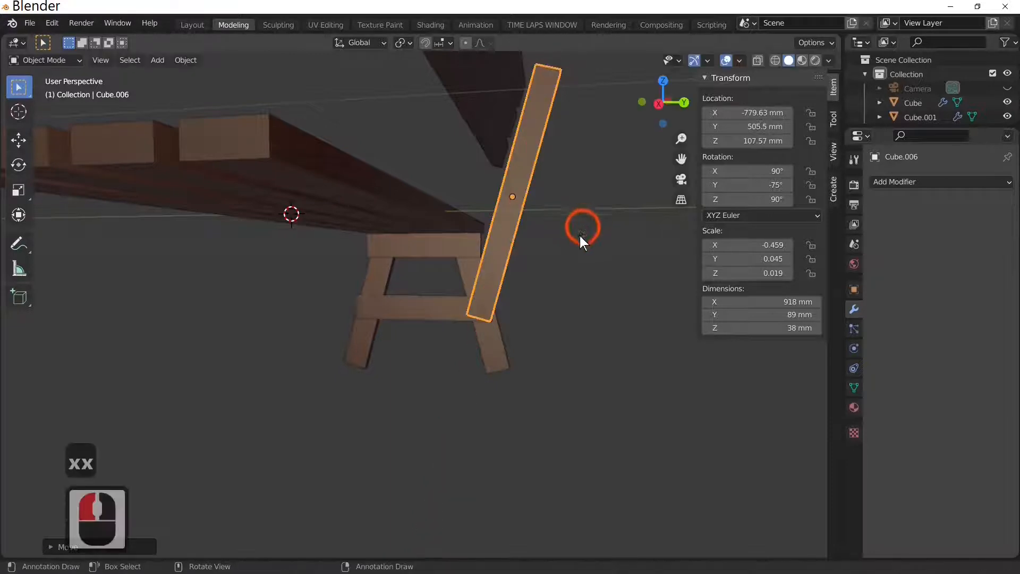
# In the front view, move the backrest support along the global X axis to about X -742 mm, beside the crosspieces' inner face.
pyautogui.moveTo(583, 228); pyautogui.dragTo(576, 297, button='middle')
pyautogui.middleClick(575, 296)
pyautogui.press('KP_1')
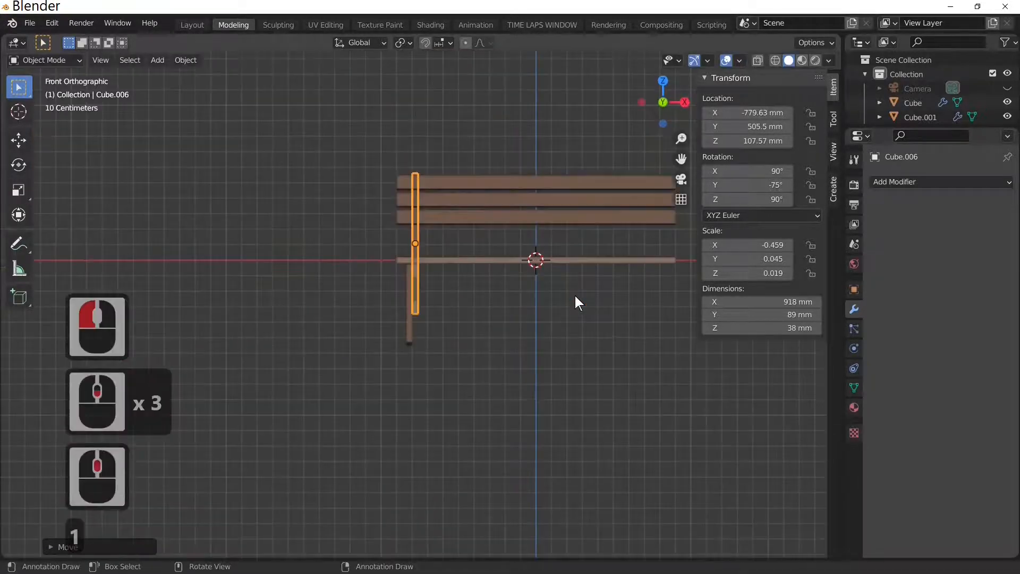
pyautogui.scroll(4, 575, 296)
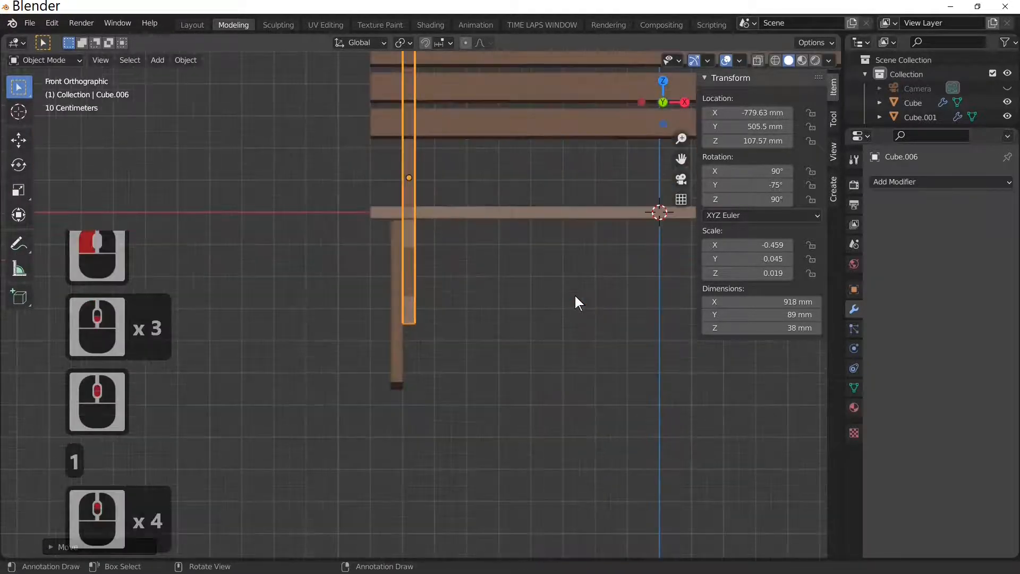
pyautogui.moveTo(575, 295); pyautogui.dragTo(313, 297, button='middle')
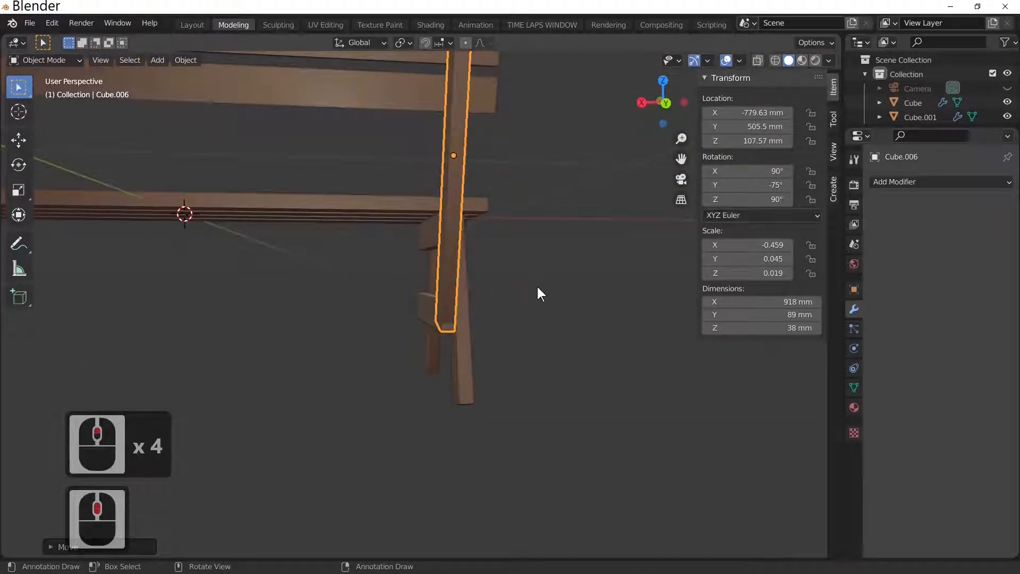
pyautogui.moveTo(518, 291); pyautogui.dragTo(550, 298, button='middle')
pyautogui.middleClick(403, 304)
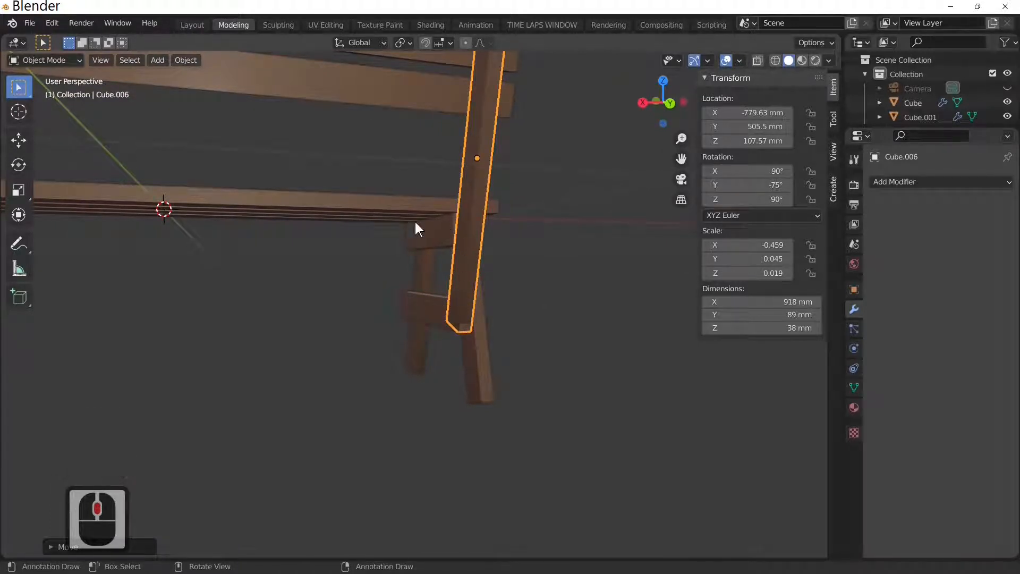
pyautogui.press('1')
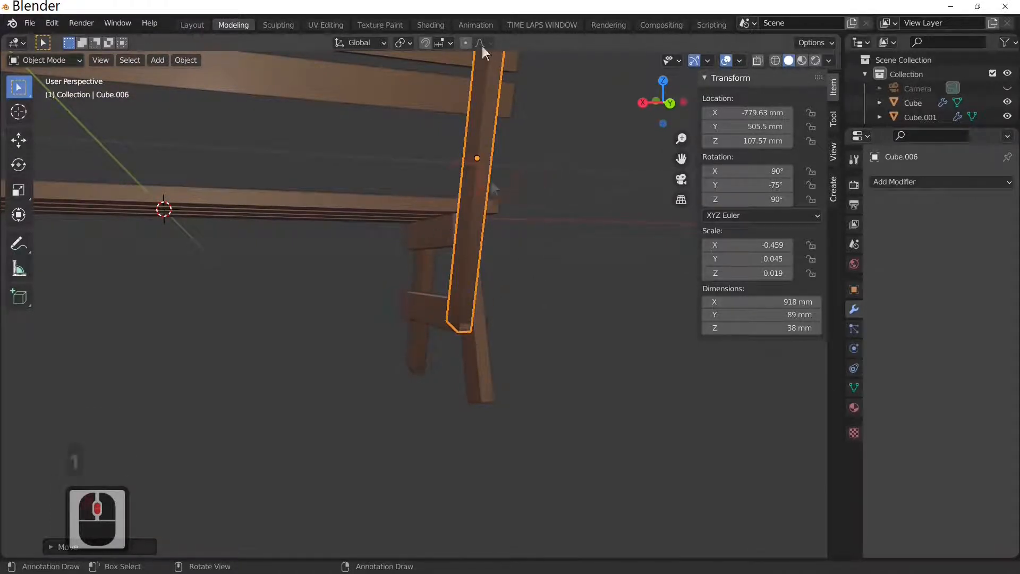
pyautogui.click(428, 2)
pyautogui.click(505, 166)
pyautogui.press('1')
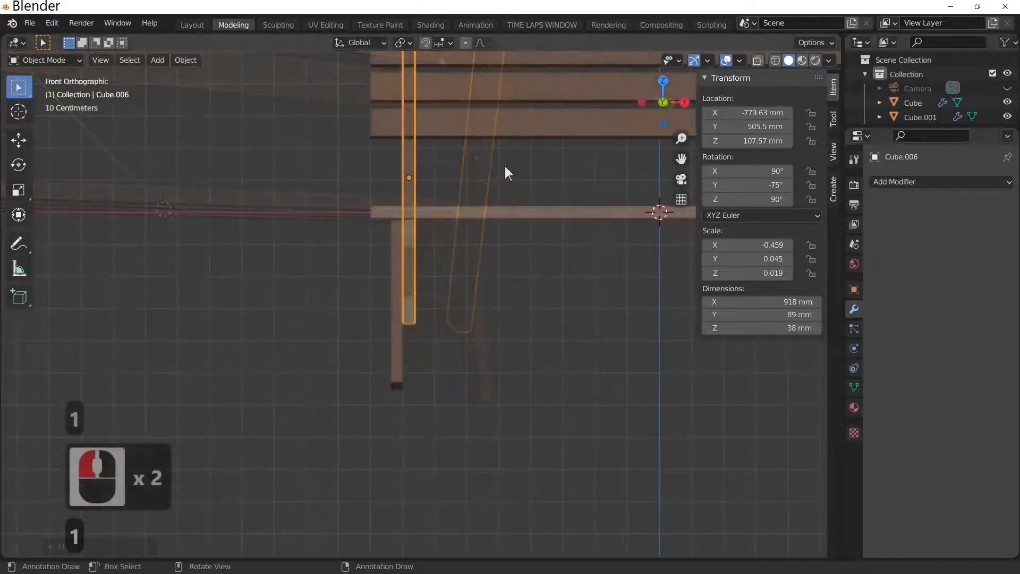
pyautogui.press('g')
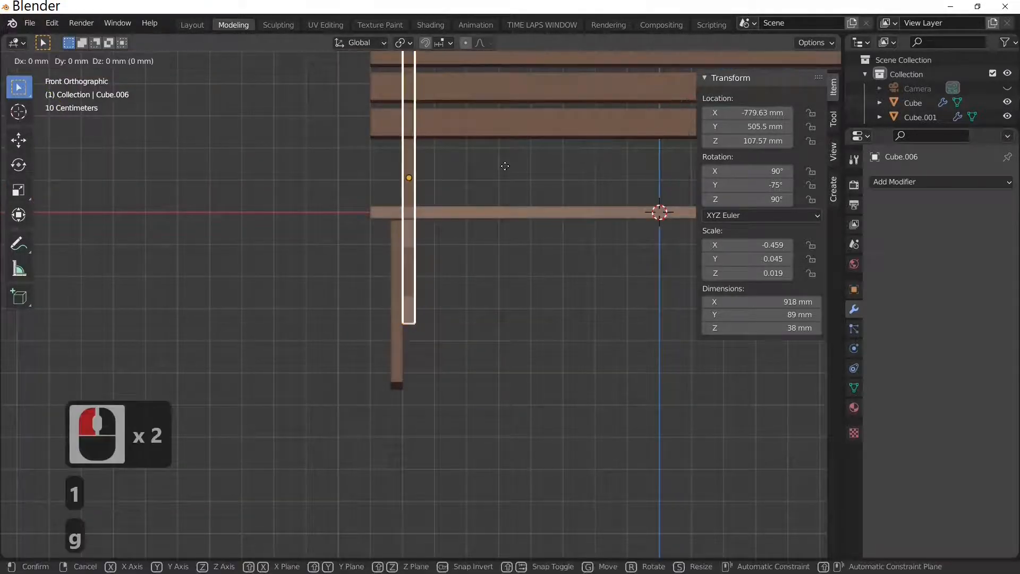
pyautogui.press('x')
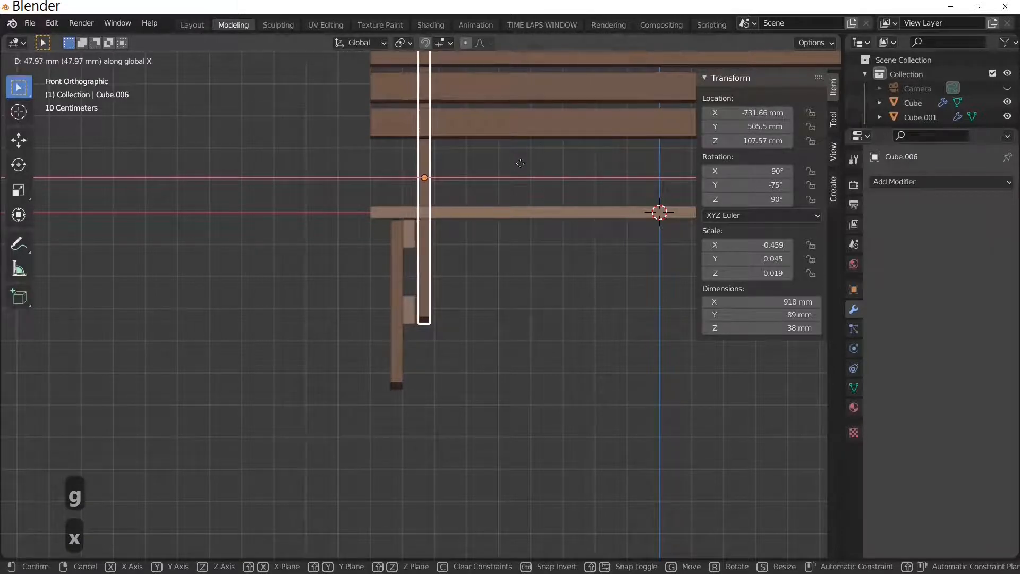
pyautogui.click(516, 165)
pyautogui.moveTo(499, 257); pyautogui.dragTo(429, 301, button='middle')
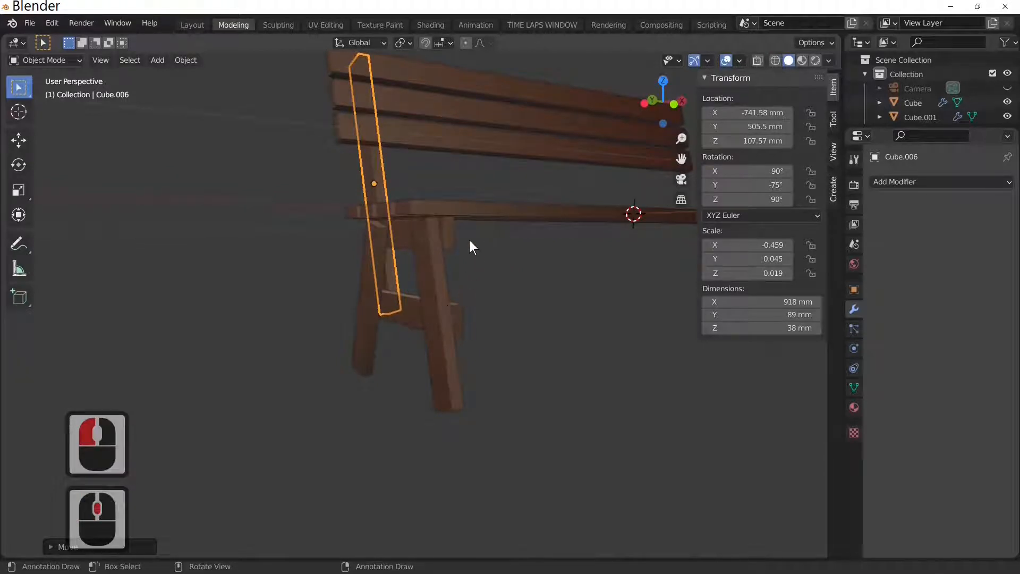
pyautogui.moveTo(470, 240); pyautogui.dragTo(416, 226, button='middle')
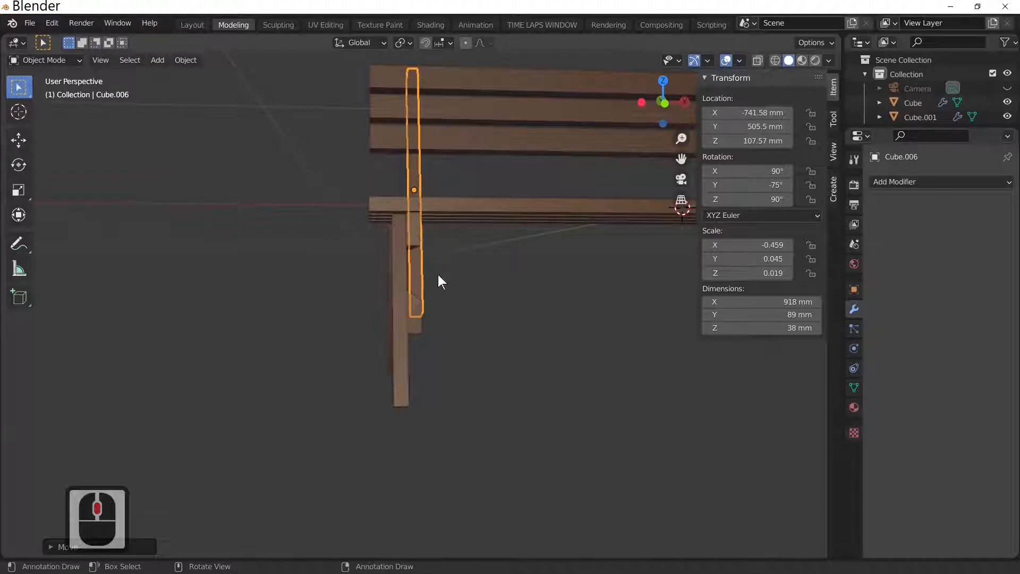
pyautogui.moveTo(459, 220); pyautogui.dragTo(460, 169, button='middle')
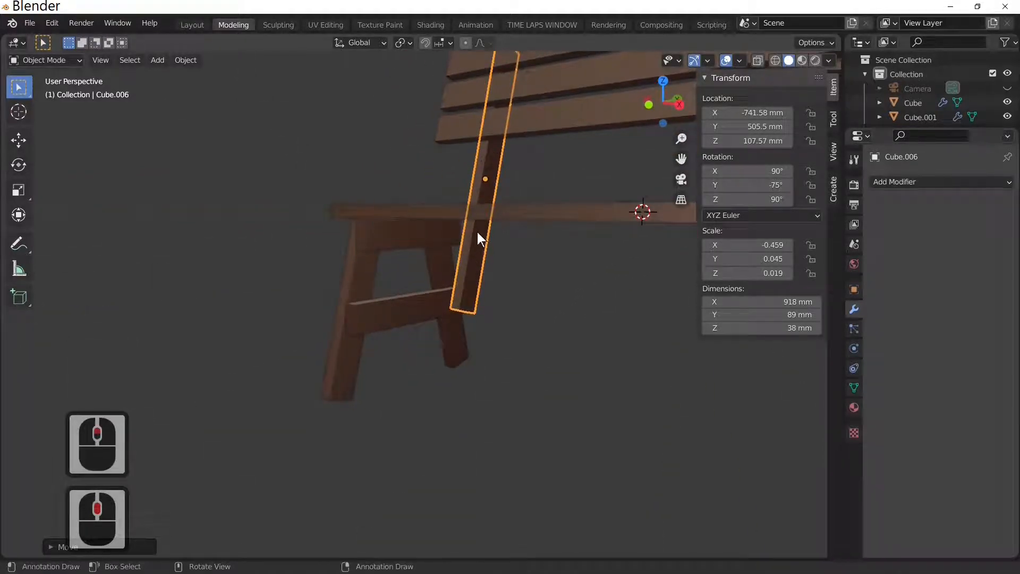
# Examine the backrest support's fit against the leg frame and slats from the front, the right side and in perspective.
pyautogui.moveTo(494, 264); pyautogui.dragTo(646, 221, button='middle')
pyautogui.scroll(-3, 485, 286)
pyautogui.scroll(-2, 486, 287)
pyautogui.click(442, 253)
pyautogui.click(472, 257)
pyautogui.scroll(5, 613, 215)
pyautogui.scroll(-4, 534, 212)
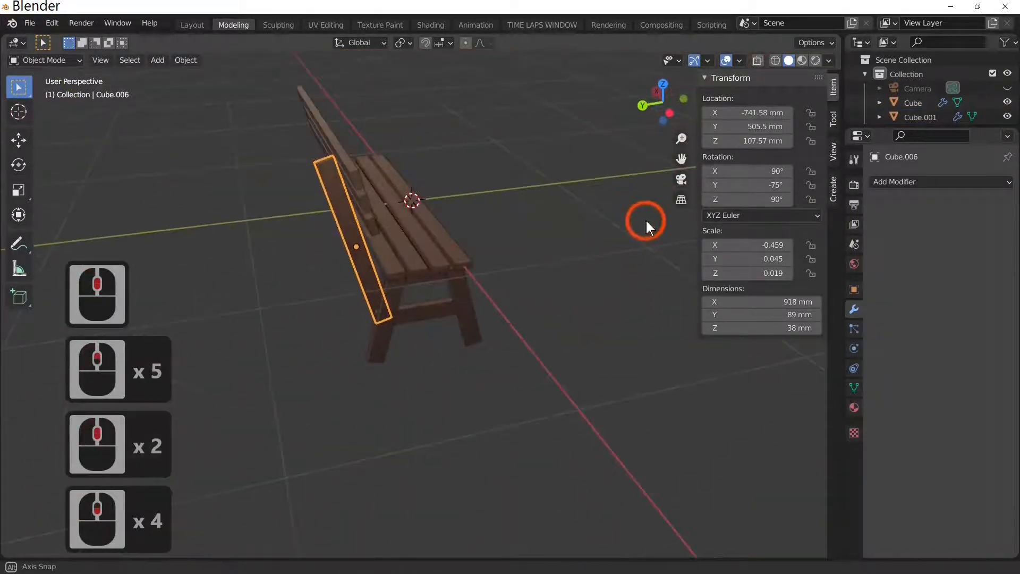
pyautogui.moveTo(461, 212); pyautogui.dragTo(660, 167, button='middle')
pyautogui.press('1')
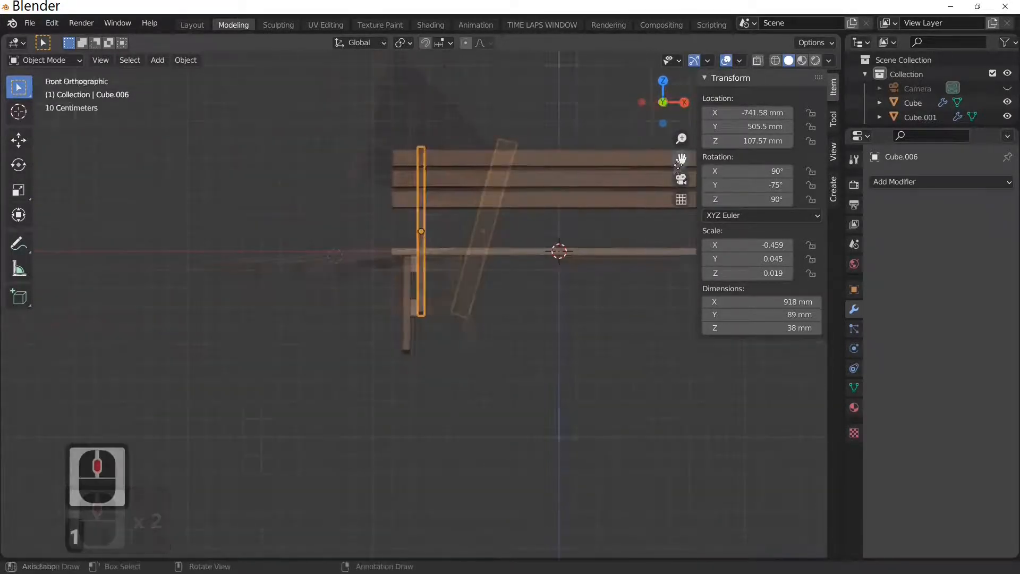
pyautogui.press('3')
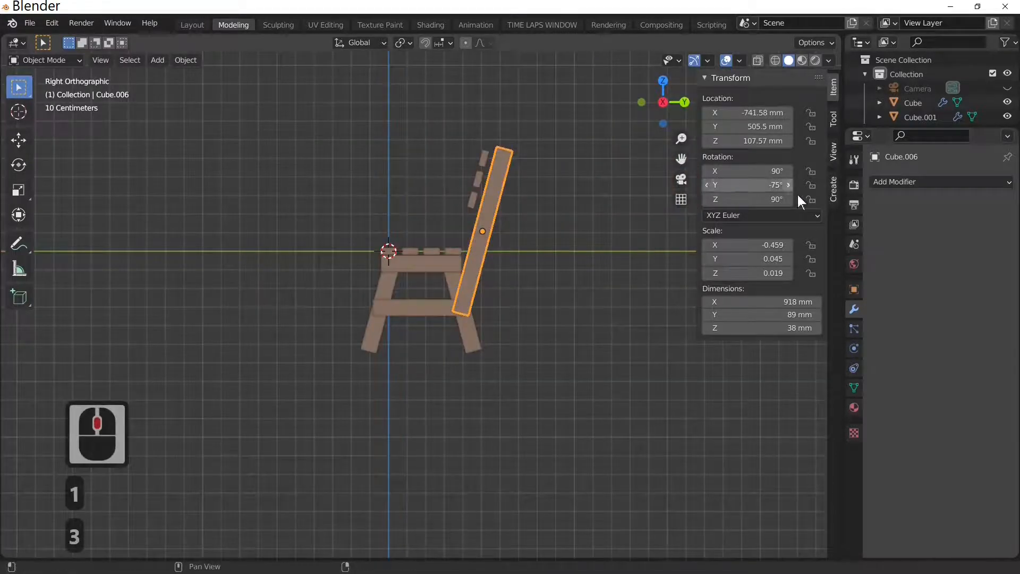
pyautogui.scroll(5, 595, 262)
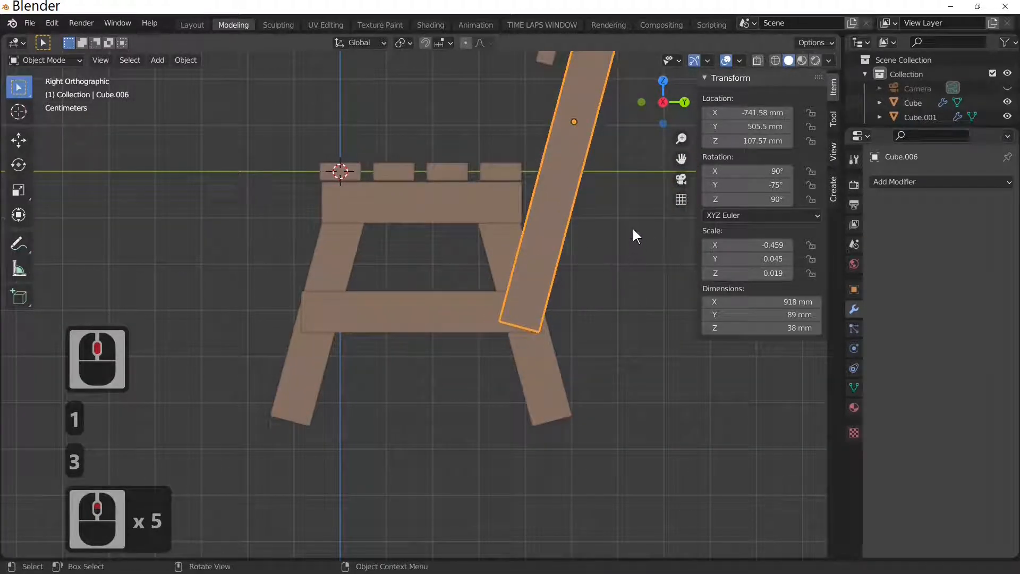
pyautogui.moveTo(641, 232); pyautogui.dragTo(585, 223, button='middle')
pyautogui.click(503, 189)
pyautogui.click(558, 195)
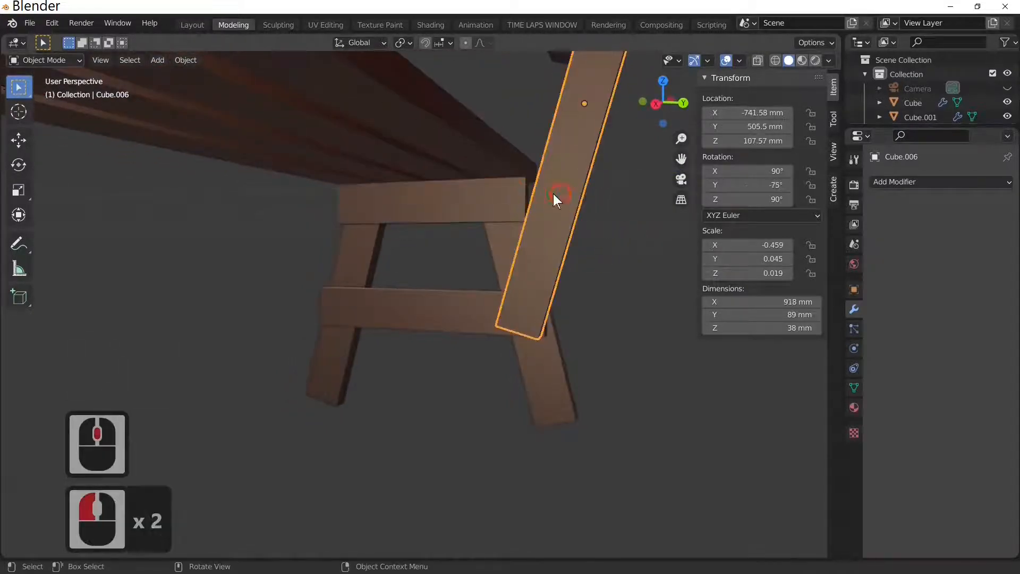
# In the right view, lengthen the upper crosspiece under the seat along the global Y axis to about 533 mm.
pyautogui.click(481, 196)
pyautogui.moveTo(572, 227)
pyautogui.mouseDown(button='middle')
pyautogui.moveTo(628, 243)
pyautogui.moveTo(569, 228)
pyautogui.mouseUp(button='middle')
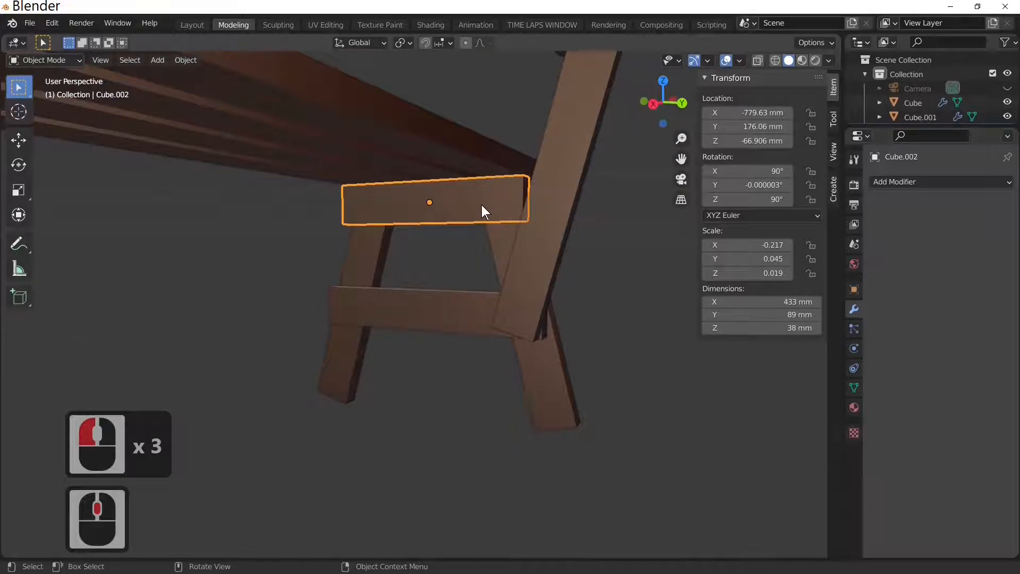
pyautogui.press('KP_1')
pyautogui.press('KP_3')
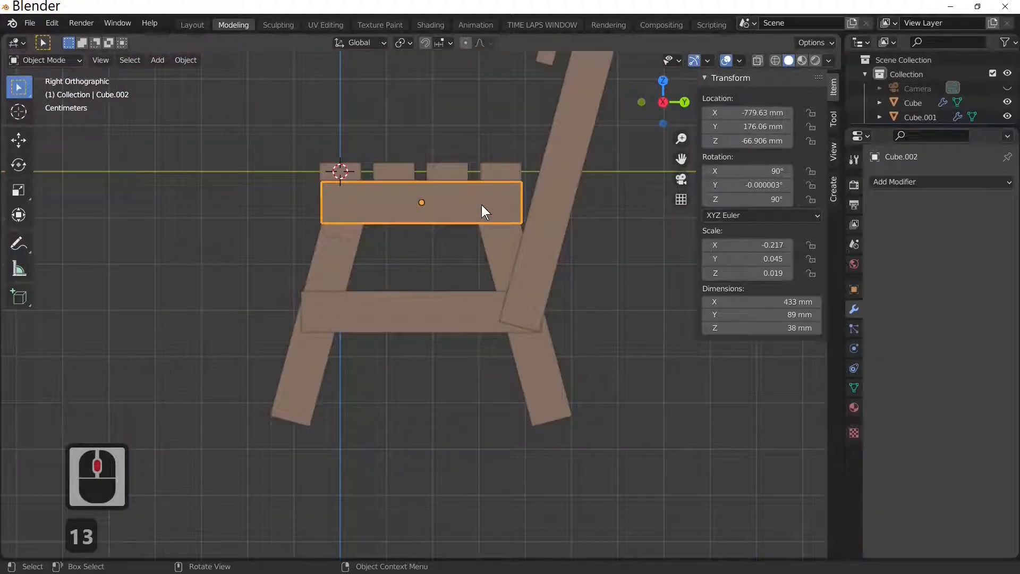
pyautogui.press('s')
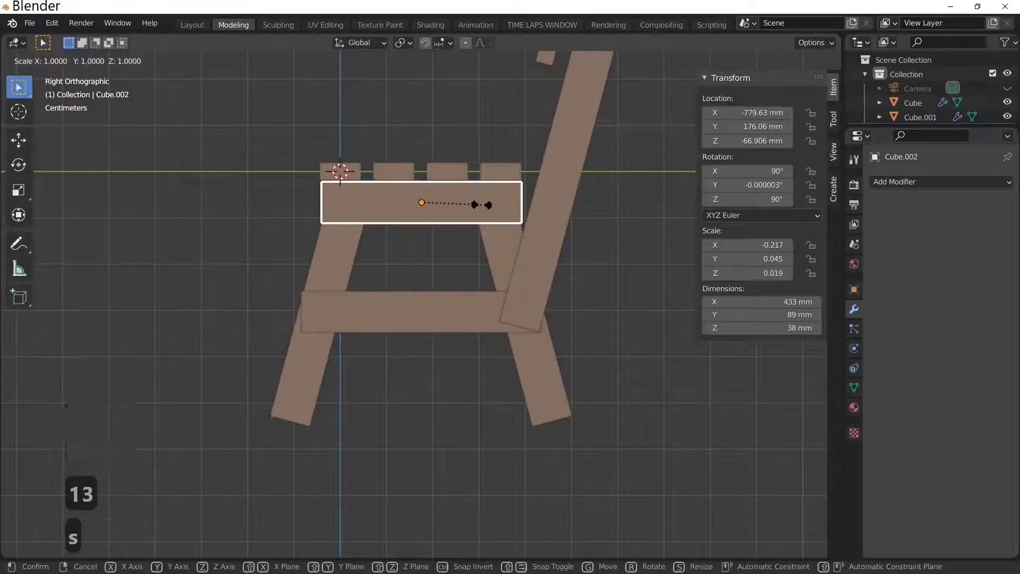
pyautogui.press('y')
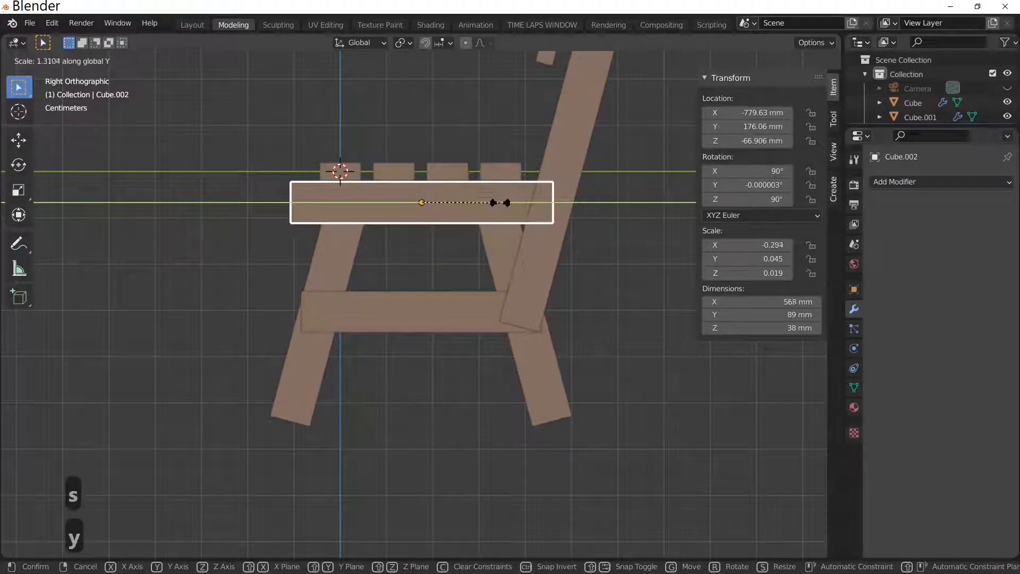
pyautogui.click(495, 203)
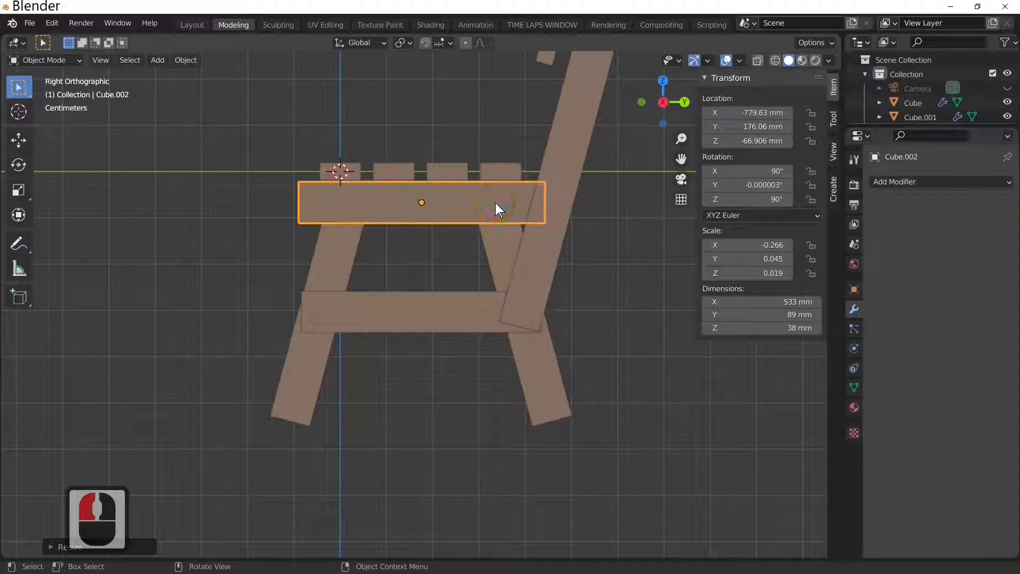
# Move the upper crosspiece along Y to about 225 mm, across the backrest support, and scale its length along Y to about 519 mm.
pyautogui.press('g')
pyautogui.press('y')
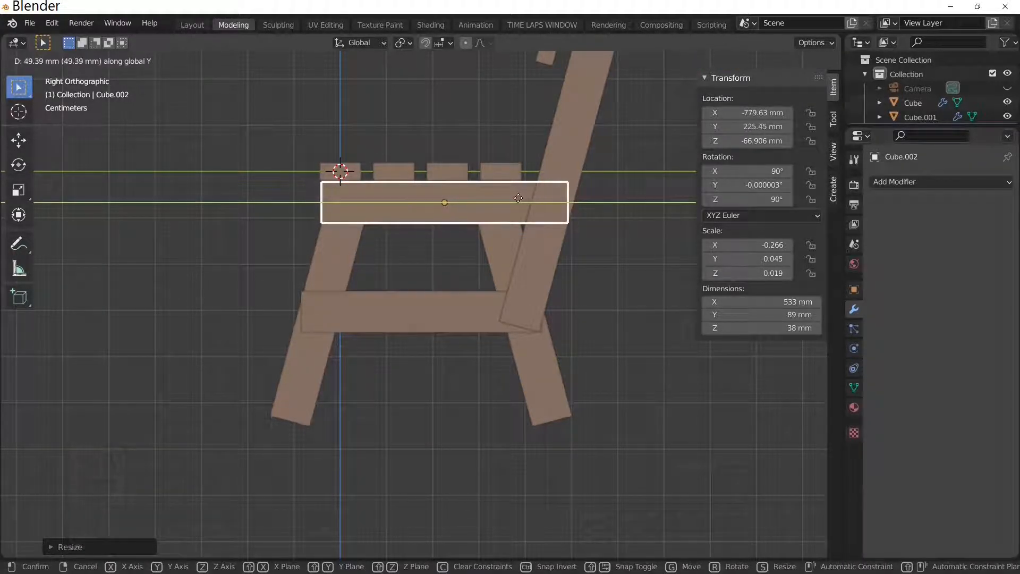
pyautogui.click(603, 203)
pyautogui.press('s')
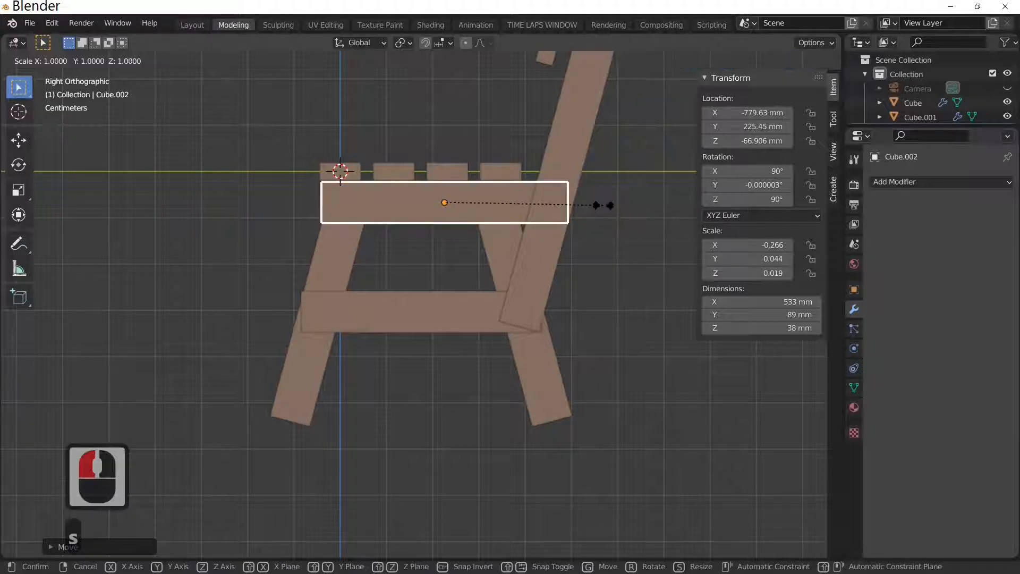
pyautogui.press('y')
pyautogui.click(599, 205)
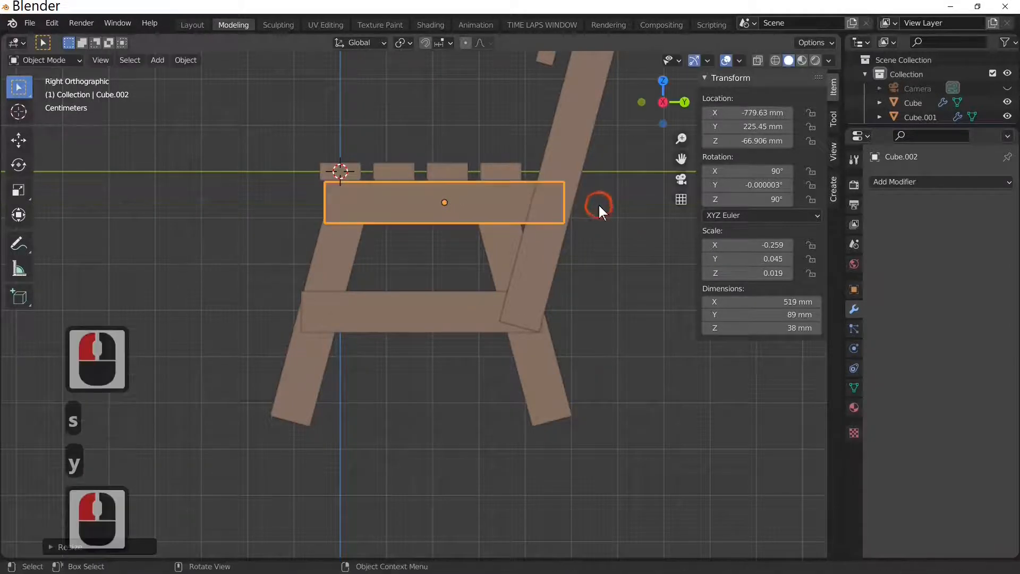
# Examine how the upper and lower crosspieces meet the legs and the backrest support.
pyautogui.moveTo(598, 205); pyautogui.dragTo(536, 200, button='middle')
pyautogui.click(530, 234)
pyautogui.click(492, 201)
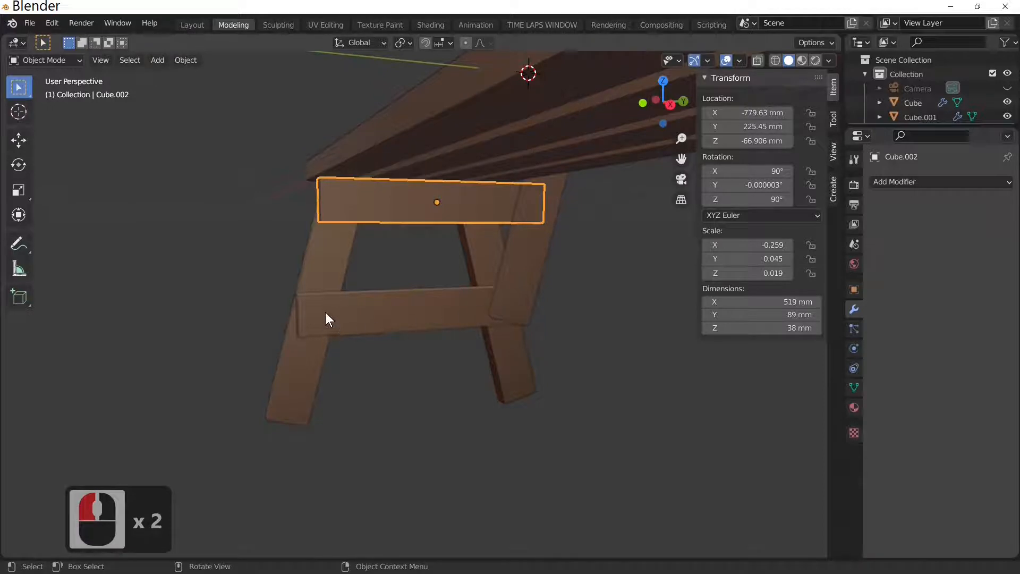
pyautogui.click(305, 307)
pyautogui.click(343, 206)
pyautogui.click(300, 314)
pyautogui.scroll(-5, 407, 272)
pyautogui.moveTo(407, 272); pyautogui.dragTo(459, 245, button='middle')
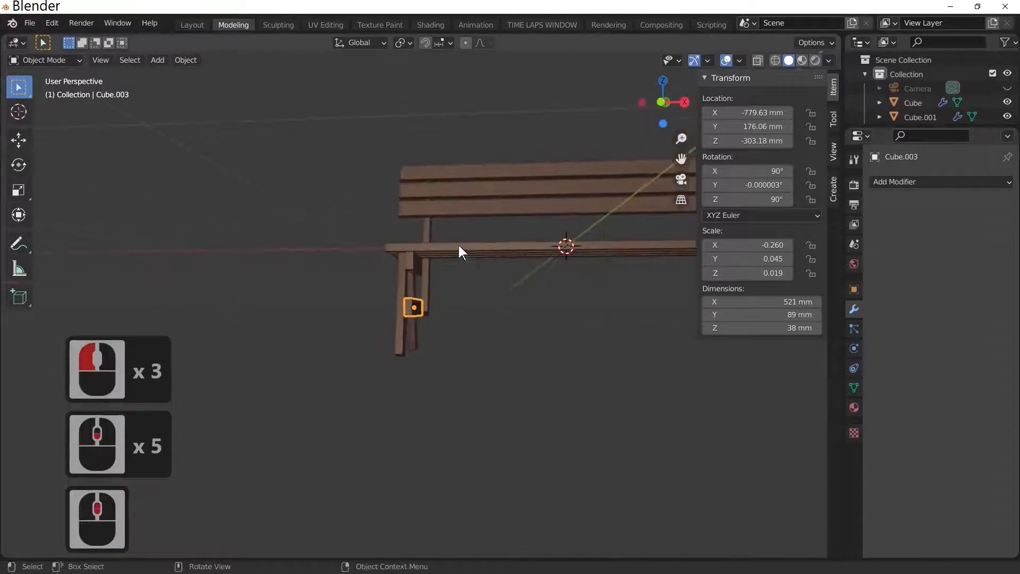
pyautogui.scroll(5, 443, 309)
pyautogui.moveTo(445, 311); pyautogui.dragTo(423, 286, button='middle')
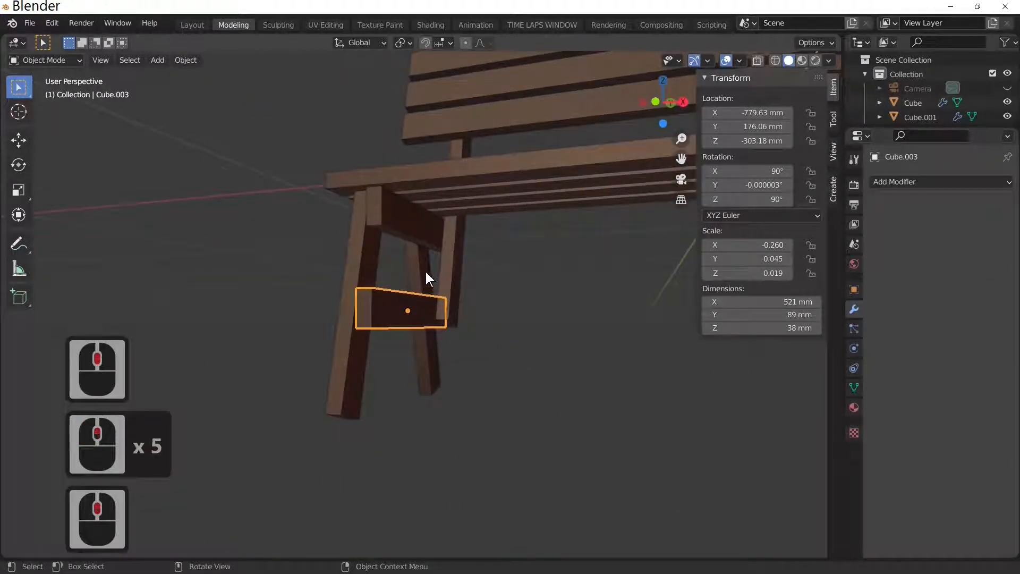
# Join both legs, the two crosspieces and the backrest support into one object, with the backrest support as the active object.
pyautogui.click(407, 275)
pyautogui.keyDown('shift'); pyautogui.click(360, 272); pyautogui.keyUp('shift')
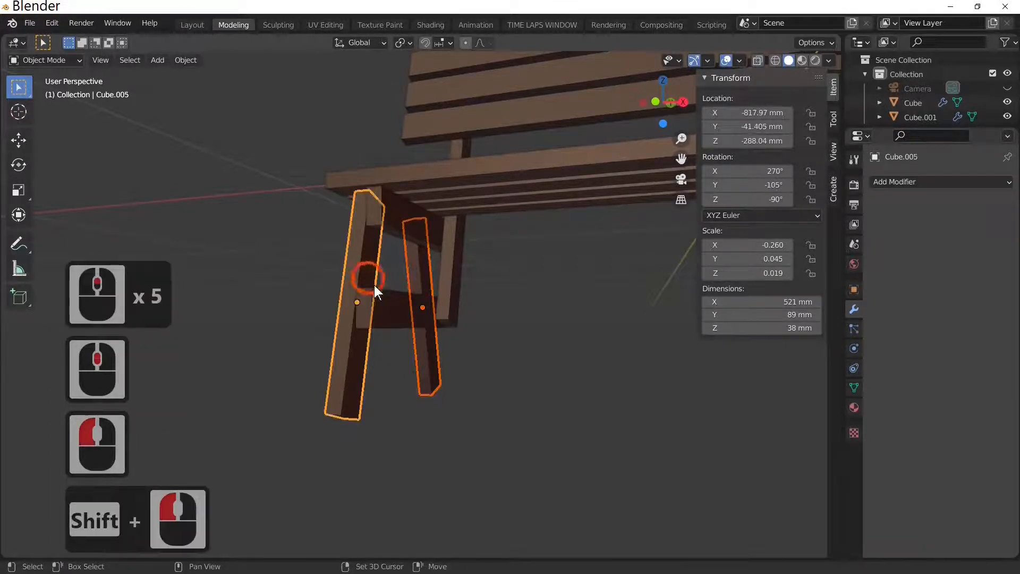
pyautogui.keyDown('shift'); pyautogui.click(381, 299); pyautogui.keyUp('shift')
pyautogui.keyDown('shift'); pyautogui.click(398, 213); pyautogui.keyUp('shift')
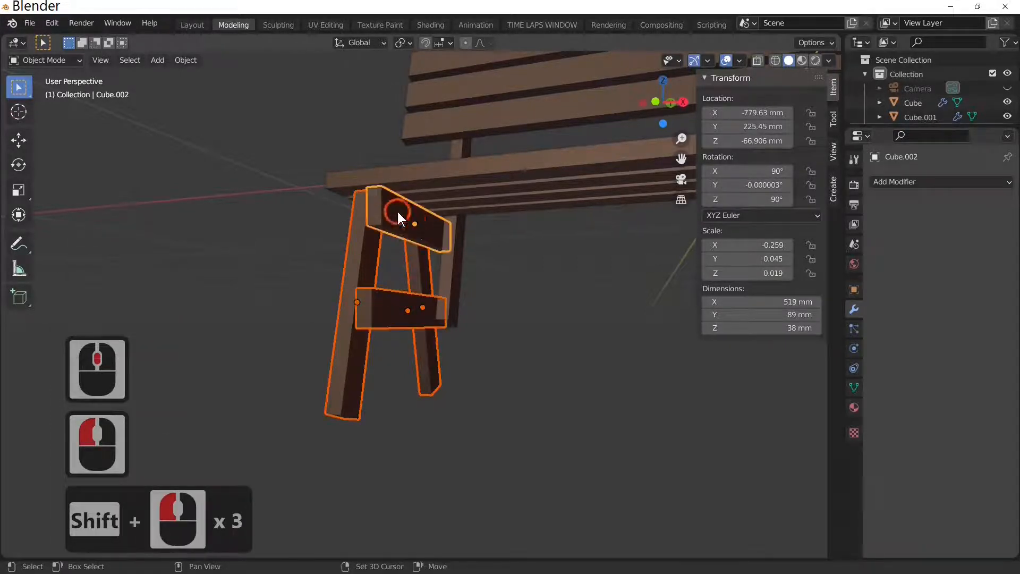
pyautogui.keyDown('shift'); pyautogui.click(454, 256); pyautogui.keyUp('shift')
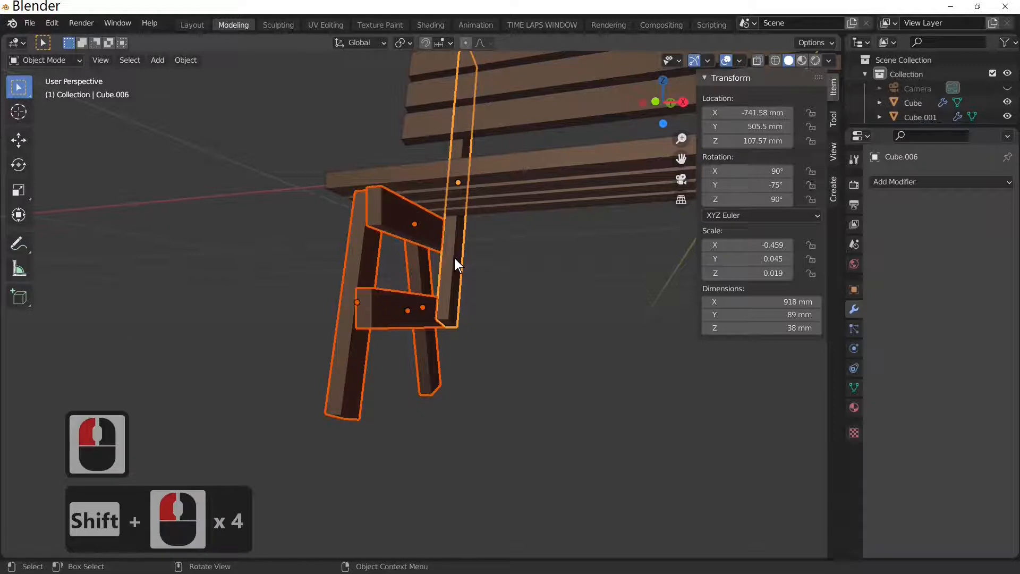
pyautogui.rightClick(455, 258)
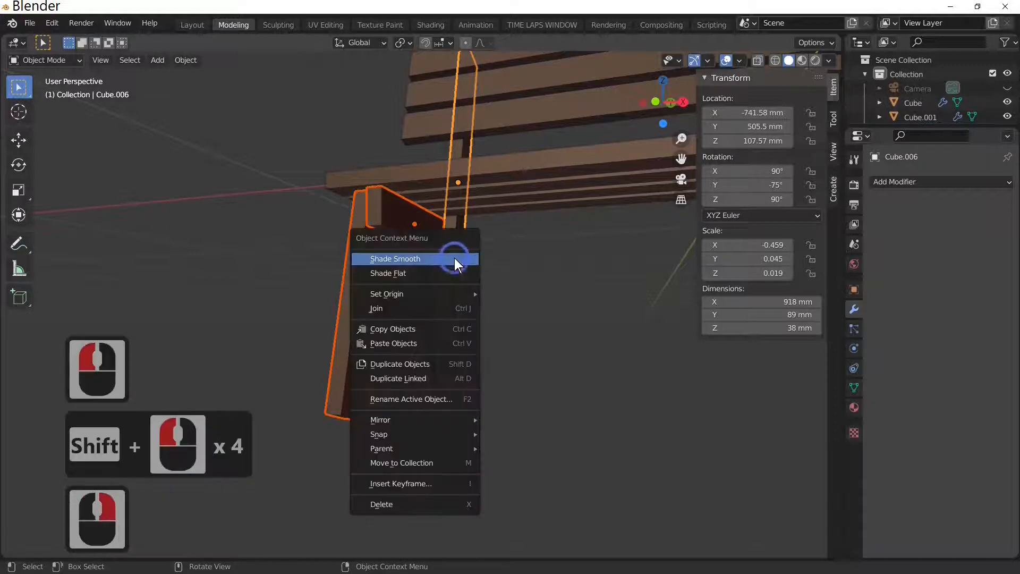
pyautogui.click(406, 306)
# Add a Mirror modifier to the joined side frame.
pyautogui.scroll(-8, 426, 463)
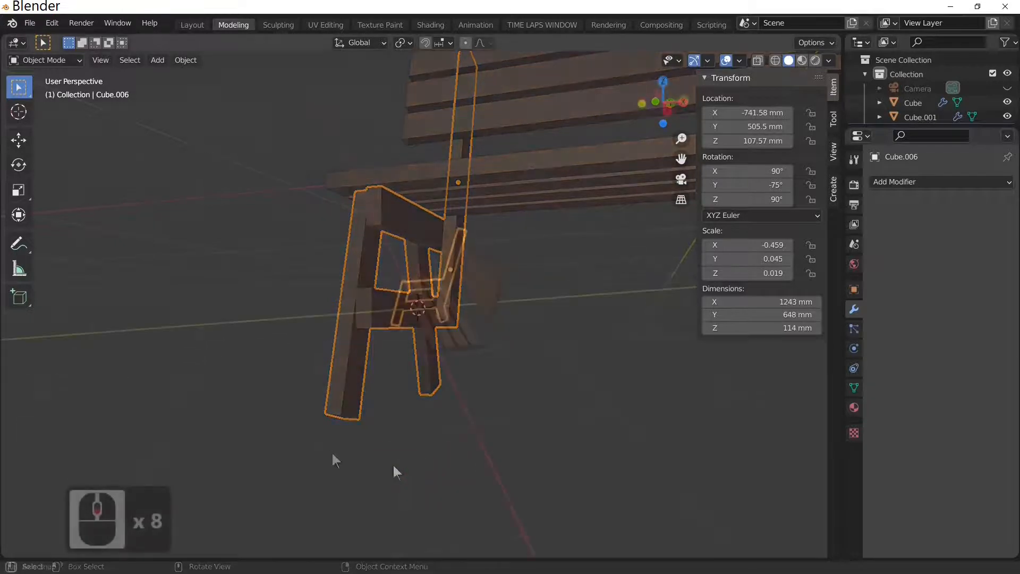
pyautogui.moveTo(393, 465); pyautogui.dragTo(494, 457, button='middle')
pyautogui.scroll(3, 523, 439)
pyautogui.scroll(2, 521, 409)
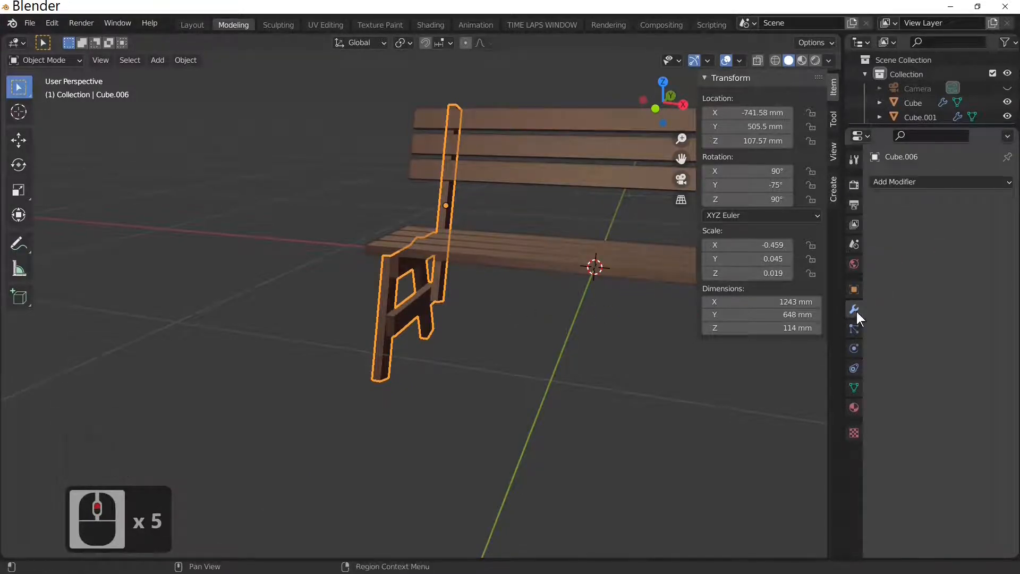
pyautogui.click(921, 237)
pyautogui.click(930, 183)
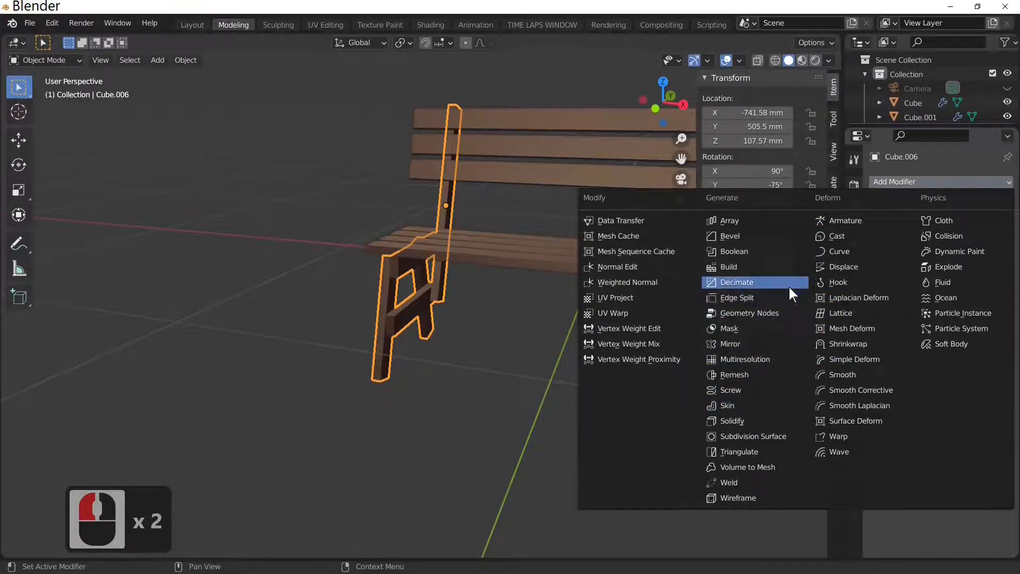
pyautogui.click(769, 344)
# Add a Plain Axes empty at the world origin, at the middle of the bench.
pyautogui.scroll(-4, 601, 352)
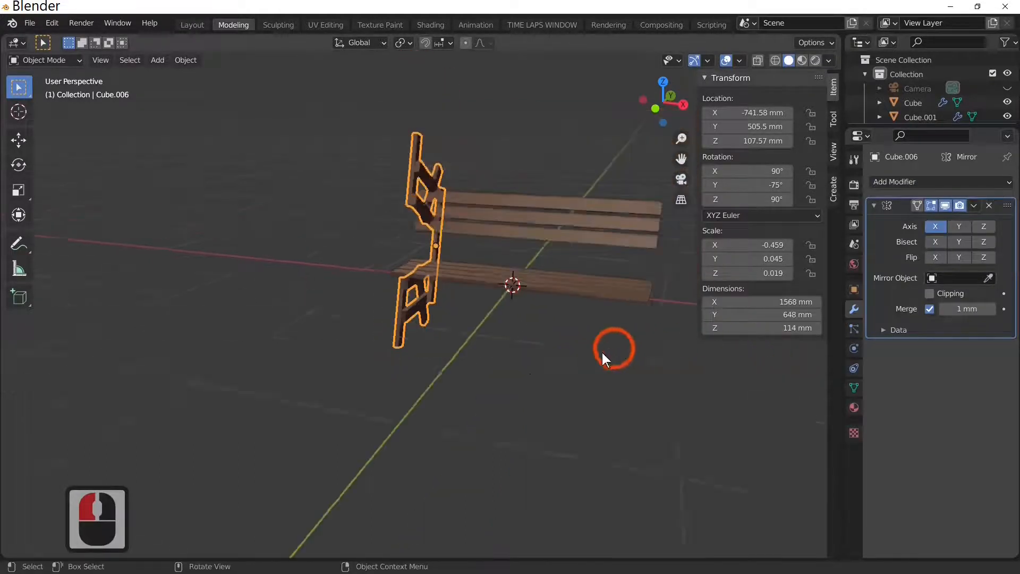
pyautogui.moveTo(457, 376); pyautogui.dragTo(491, 377, button='middle')
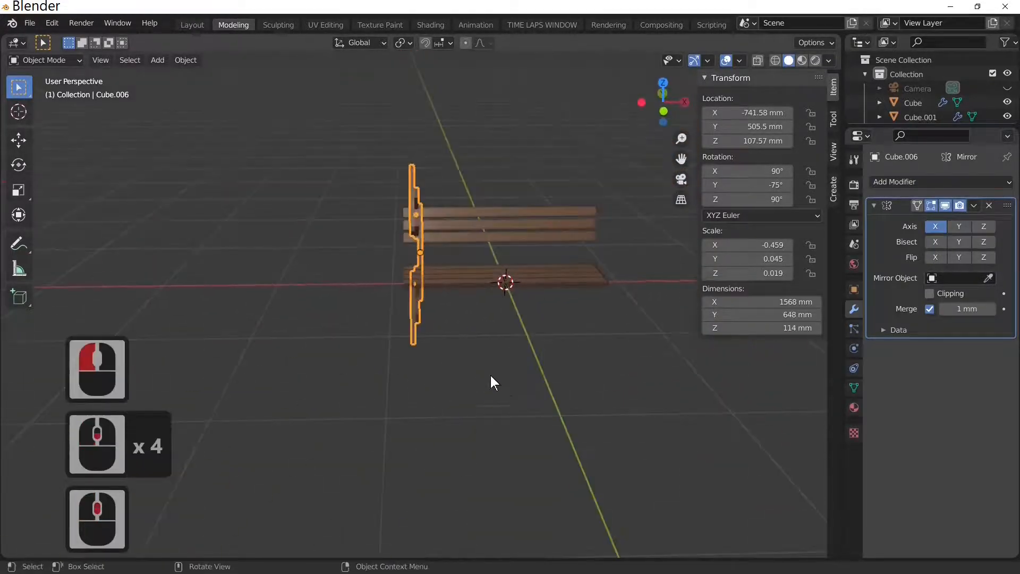
pyautogui.moveTo(617, 326); pyautogui.dragTo(553, 374, button='middle')
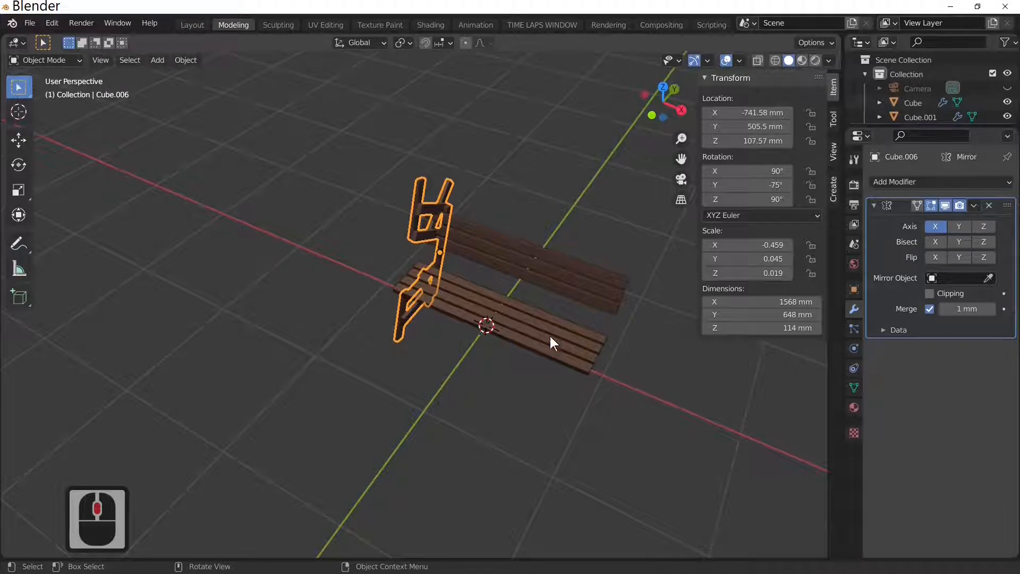
pyautogui.moveTo(543, 345); pyautogui.dragTo(592, 292, button='middle')
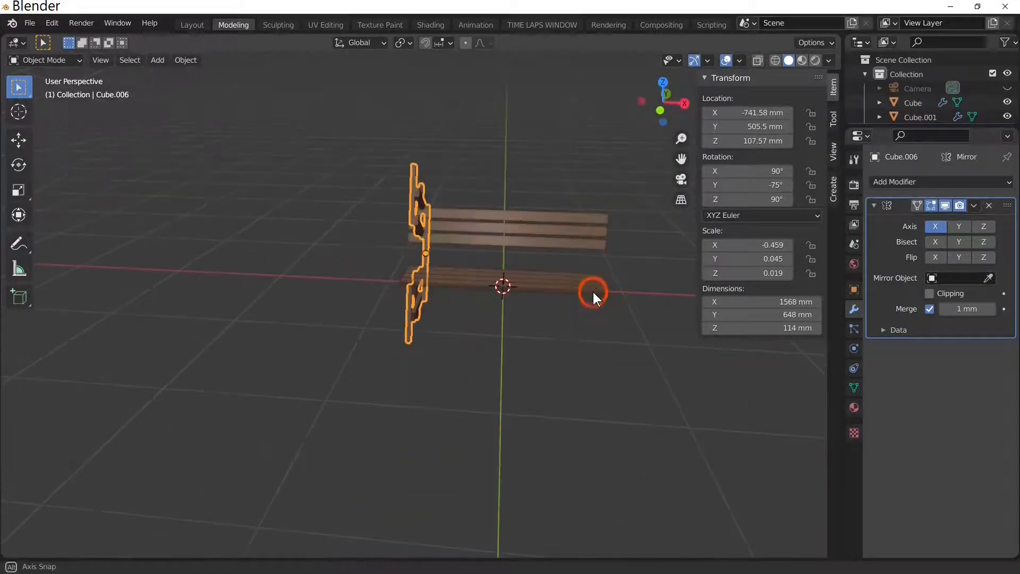
pyautogui.click(162, 60)
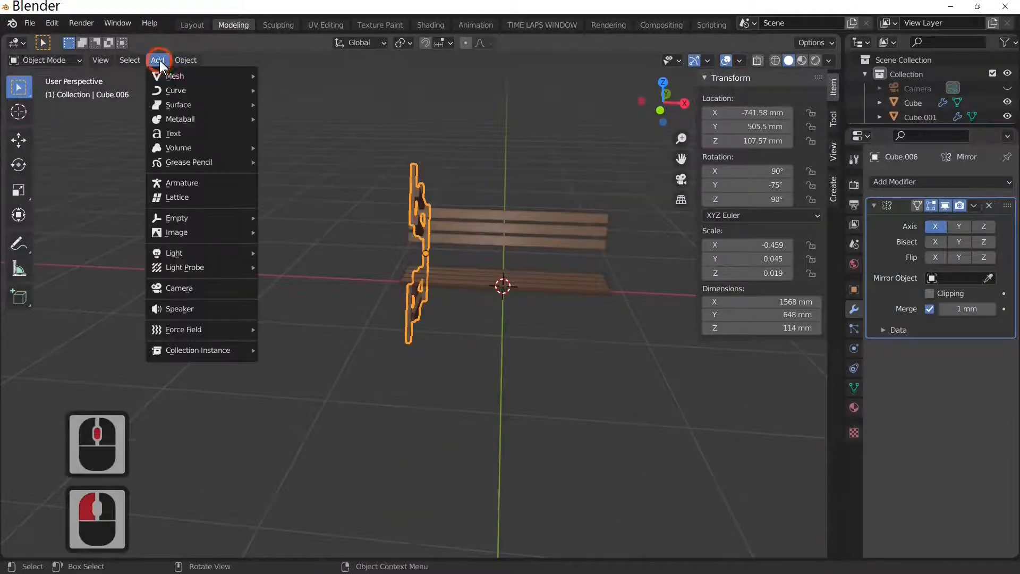
pyautogui.click(191, 218)
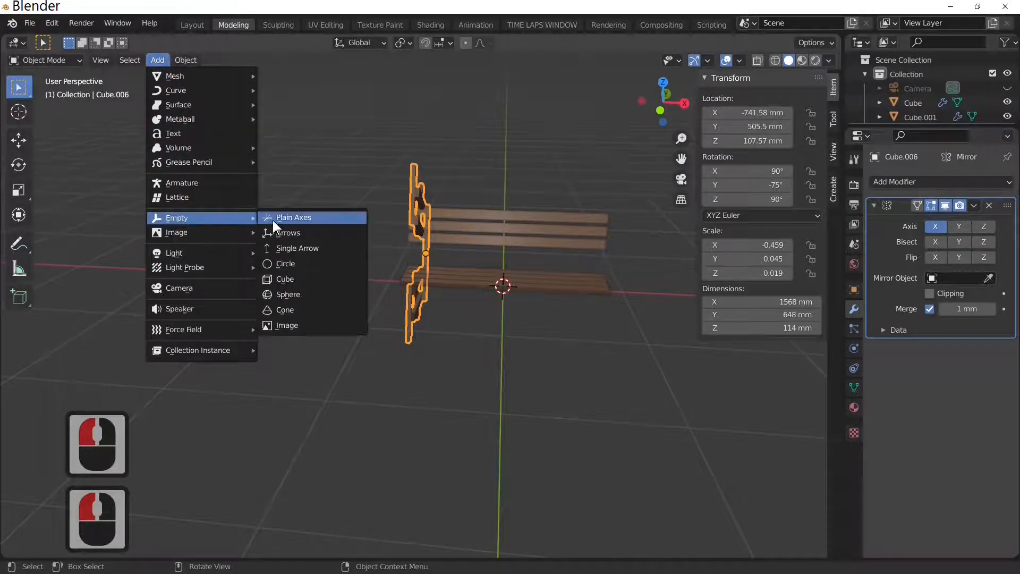
pyautogui.click(292, 221)
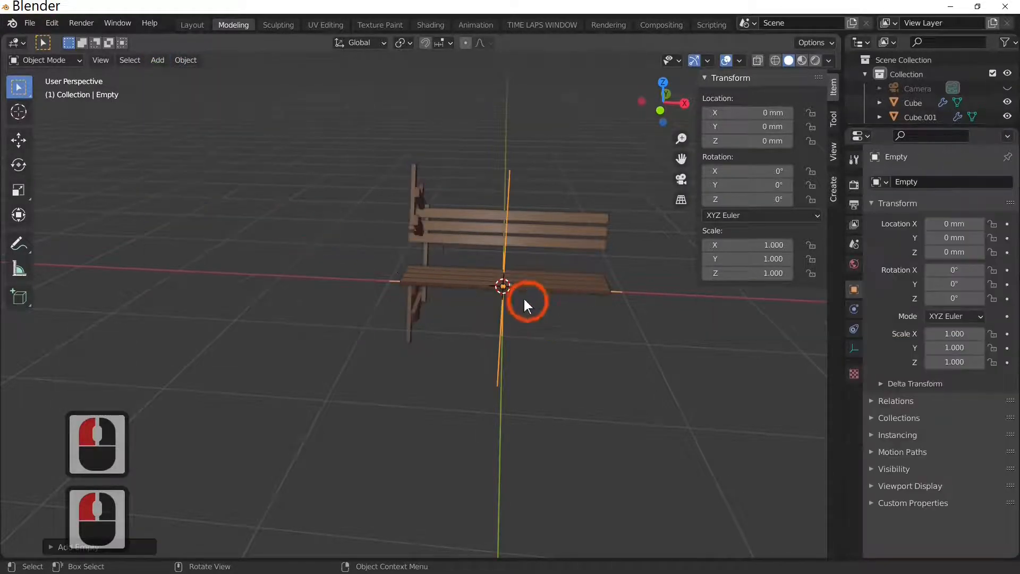
# Set the empty as the mirror object of the side frame's Mirror modifier to mirror the frame to the bench's opposite end.
pyautogui.moveTo(546, 329); pyautogui.dragTo(456, 291, button='middle')
pyautogui.moveTo(514, 339); pyautogui.dragTo(572, 385, button='middle')
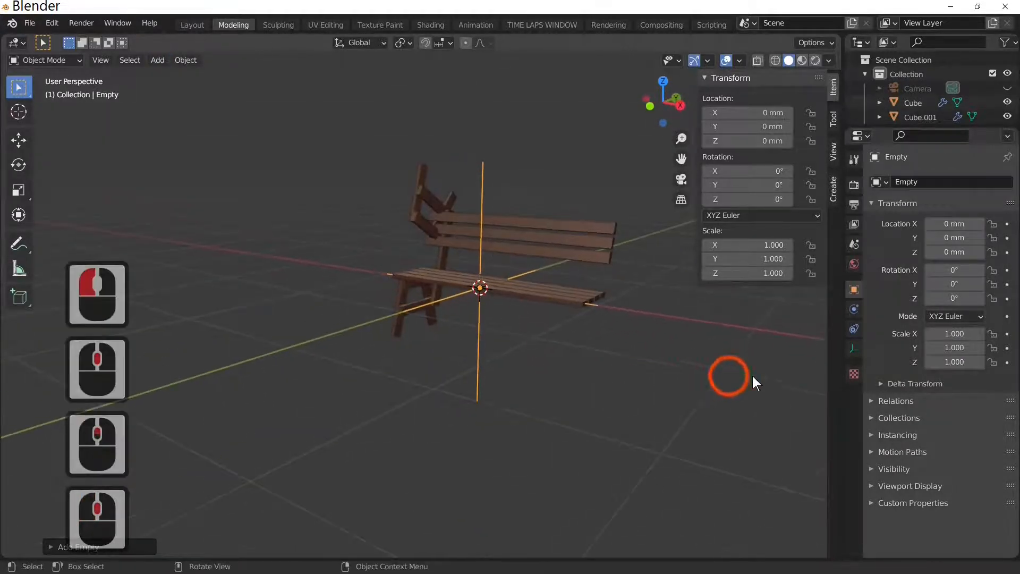
pyautogui.click(426, 301)
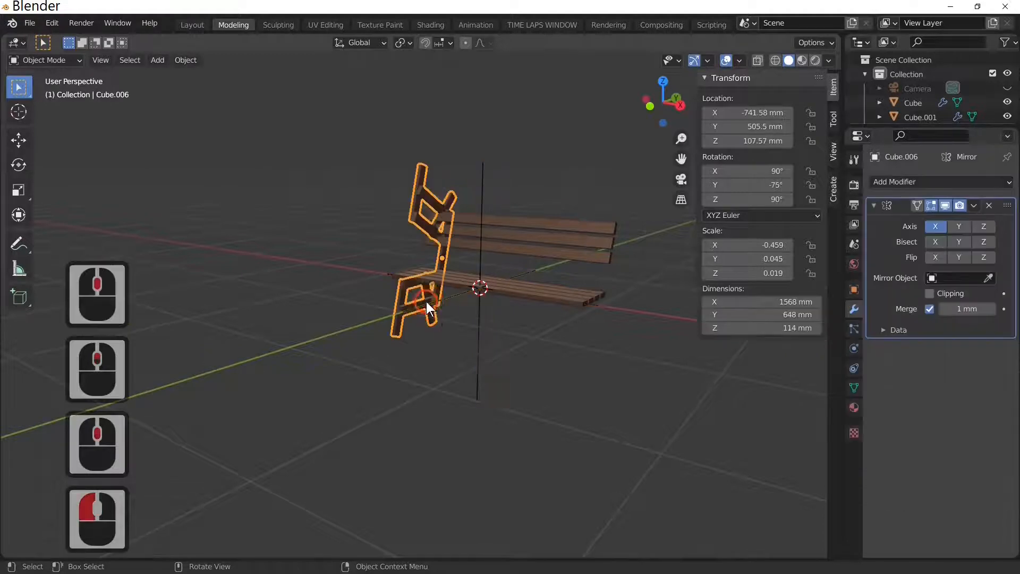
pyautogui.click(959, 279)
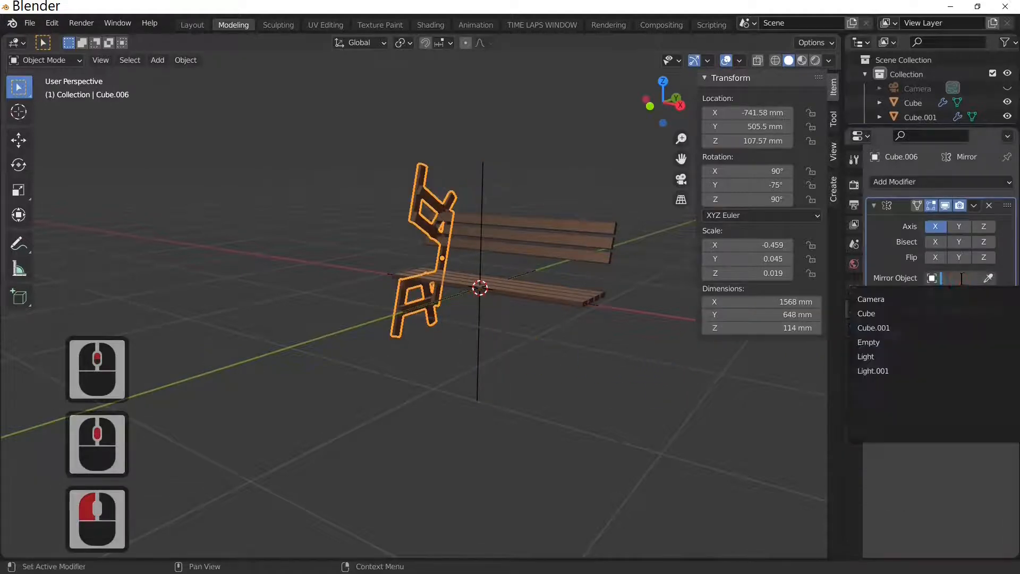
pyautogui.click(894, 342)
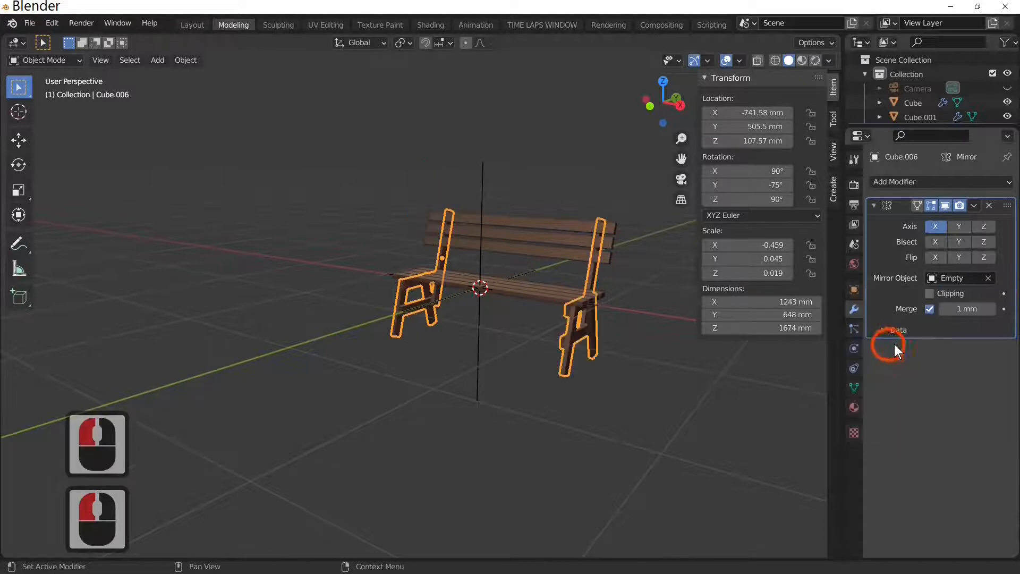
pyautogui.moveTo(654, 354); pyautogui.dragTo(733, 332, button='middle')
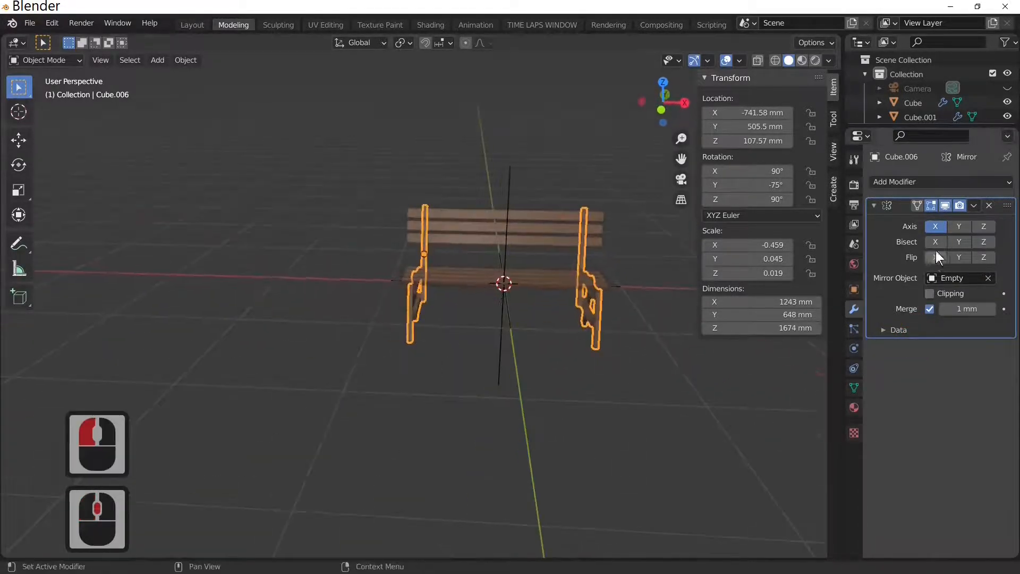
# Try the side frame's Mirror modifier on the Y axis and on X and Y combined, and return it to X only.
pyautogui.click(936, 229)
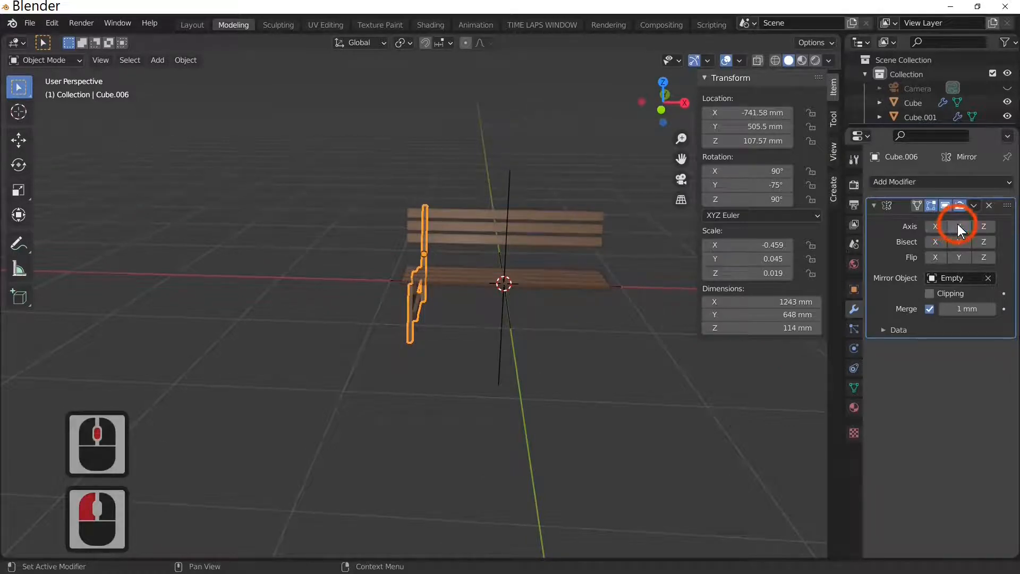
pyautogui.click(957, 227)
pyautogui.click(945, 228)
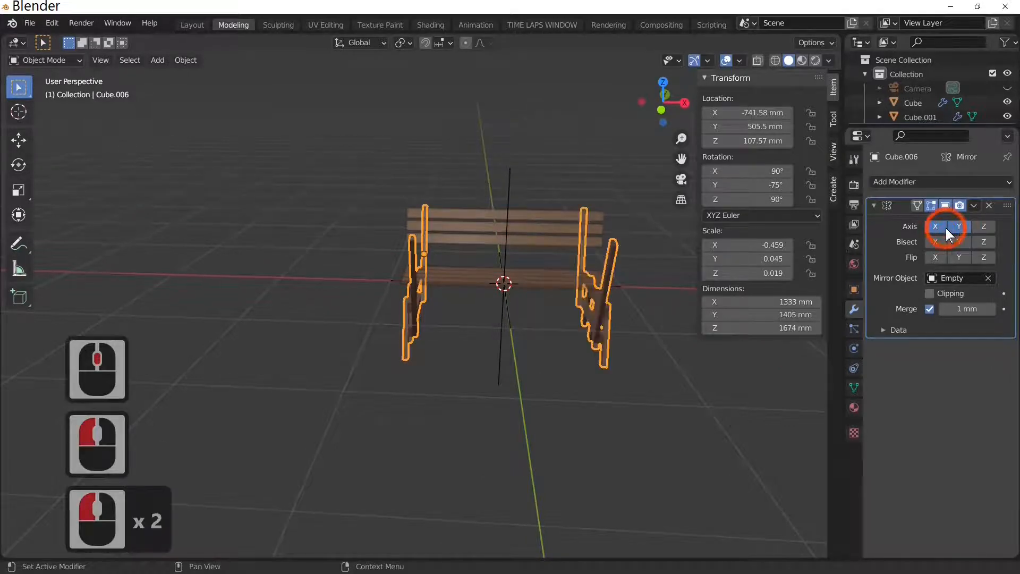
pyautogui.click(958, 229)
# Duplicate the seat slats in place and remove the Array modifier from the copy to leave a single board.
pyautogui.scroll(4, 615, 391)
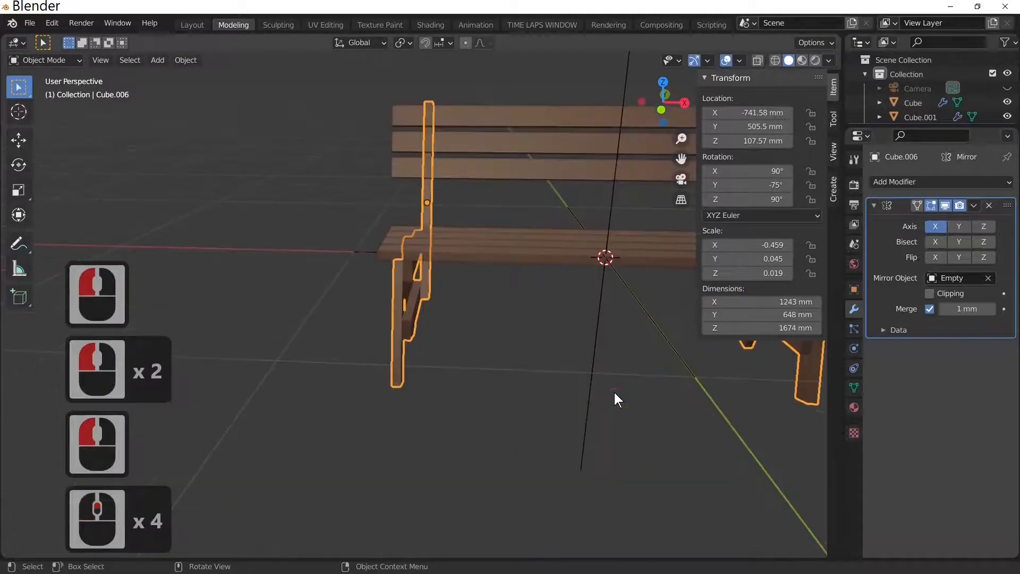
pyautogui.moveTo(614, 392); pyautogui.dragTo(574, 435, button='middle')
pyautogui.scroll(-3, 560, 398)
pyautogui.scroll(4, 662, 424)
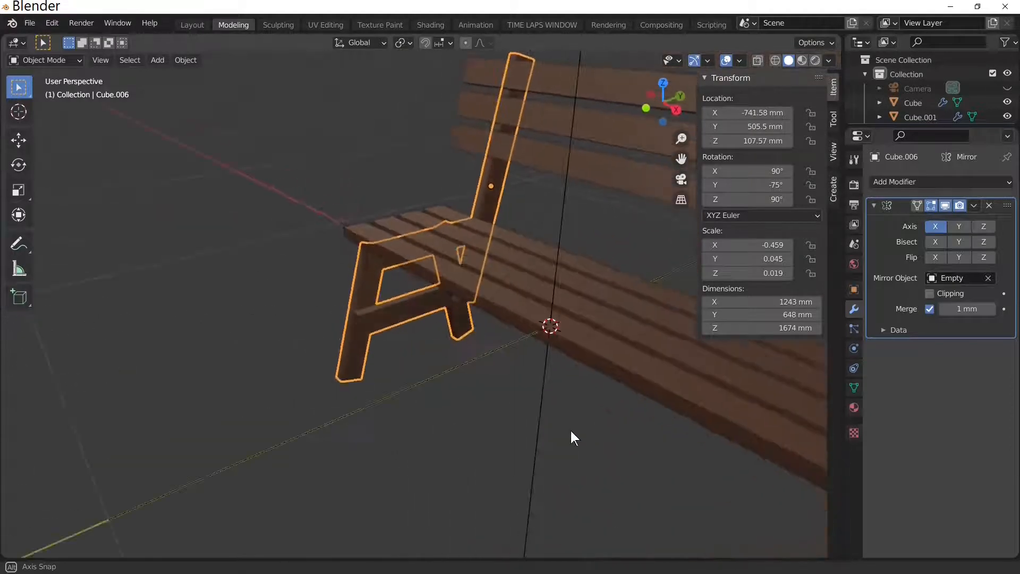
pyautogui.click(623, 370)
pyautogui.moveTo(623, 371); pyautogui.dragTo(671, 400, button='middle')
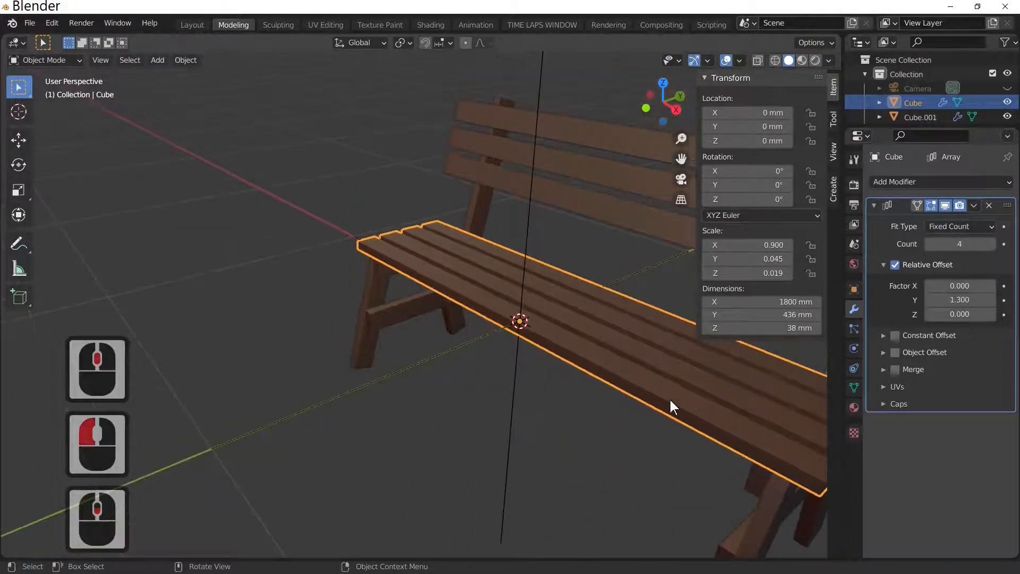
pyautogui.hotkey('shift', 'd')
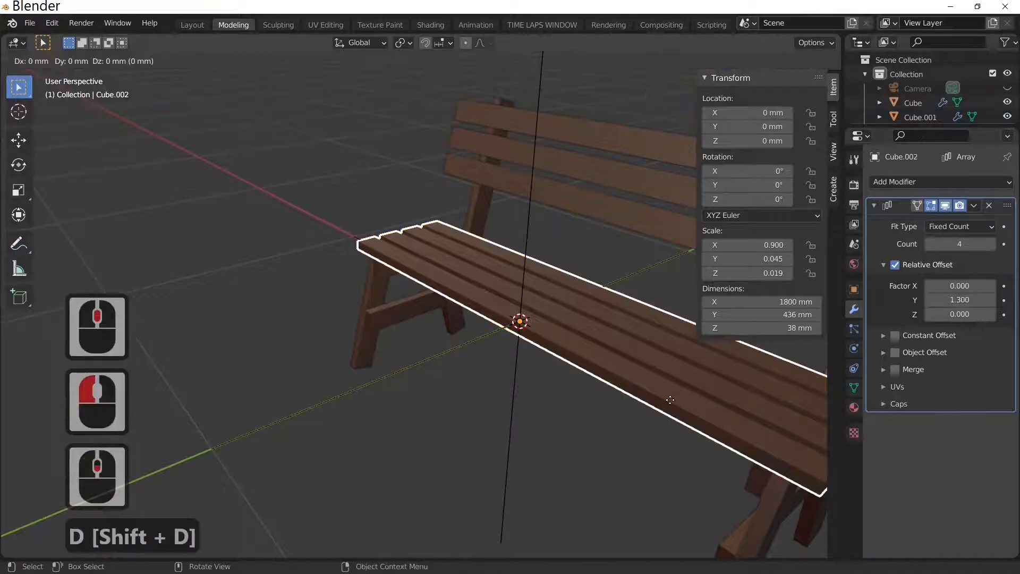
pyautogui.click(671, 399)
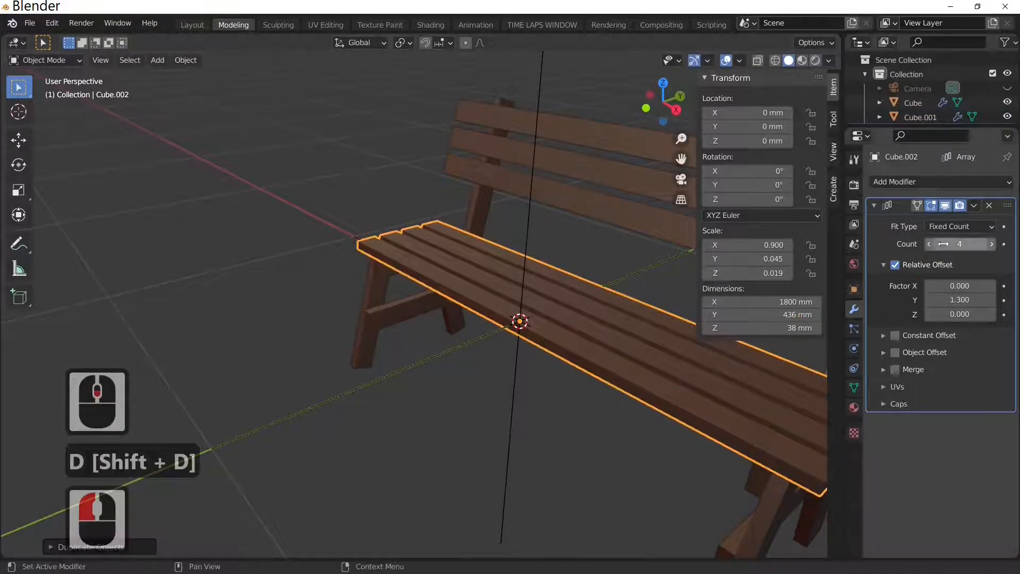
pyautogui.click(987, 207)
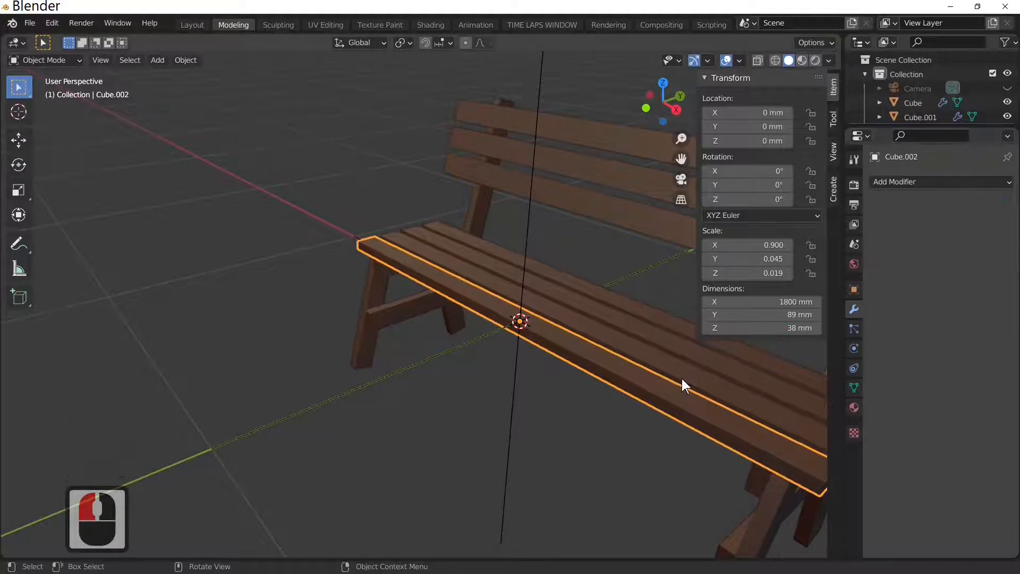
# Try rotating the copied board 15° about the global X axis, and undo the rotation.
pyautogui.moveTo(681, 378); pyautogui.dragTo(662, 355, button='middle')
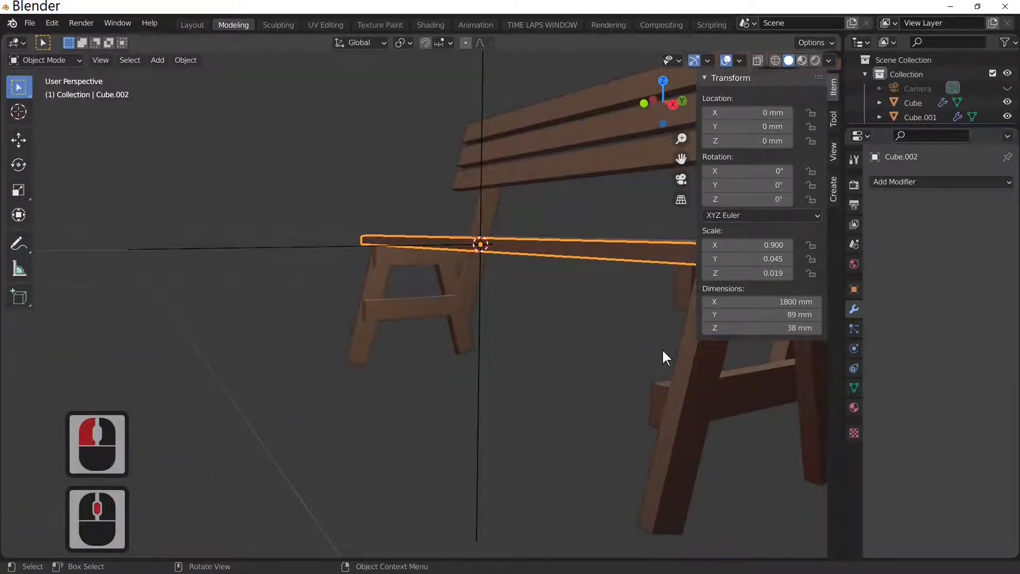
pyautogui.press('r')
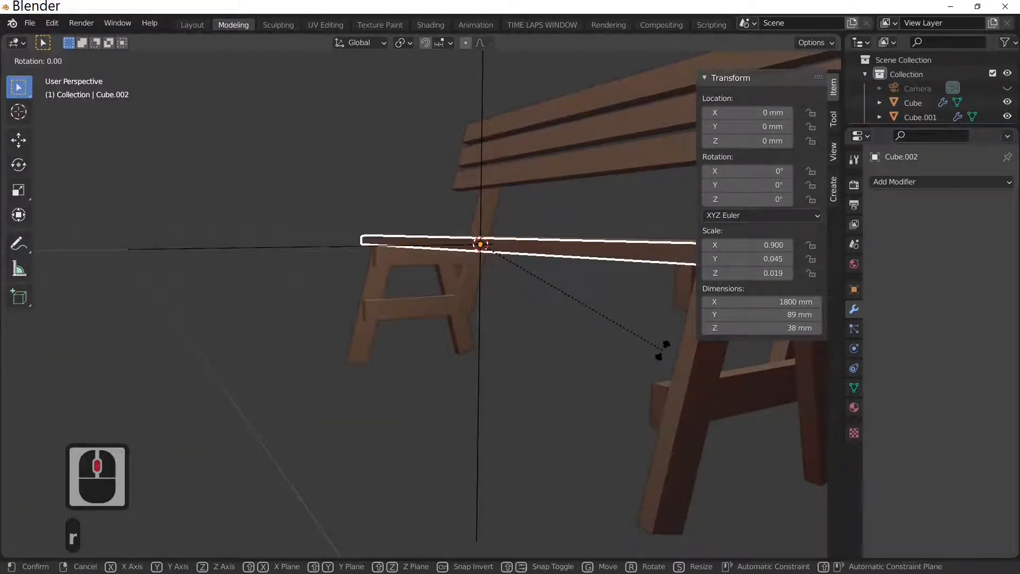
pyautogui.write('x')
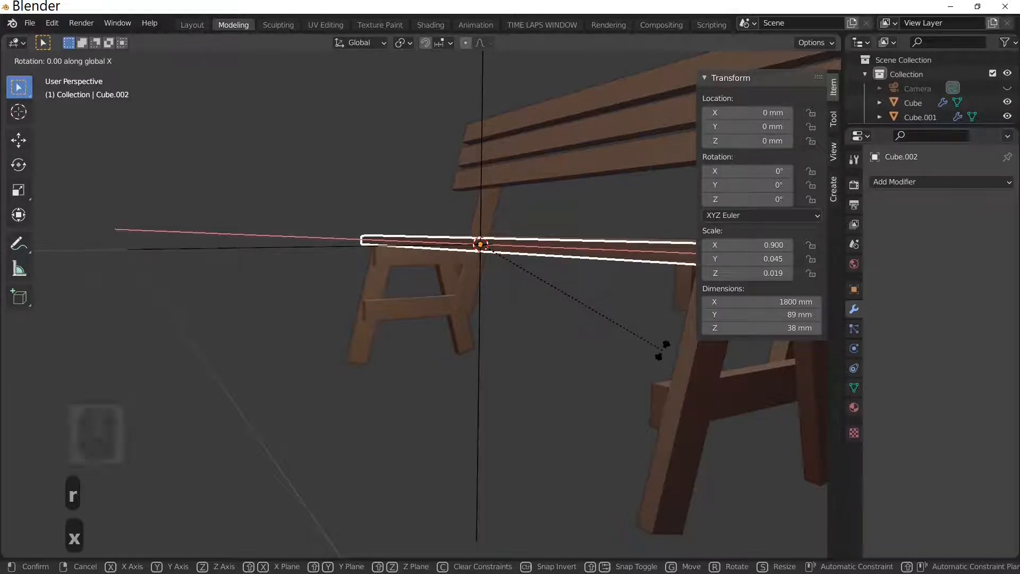
pyautogui.write('15')
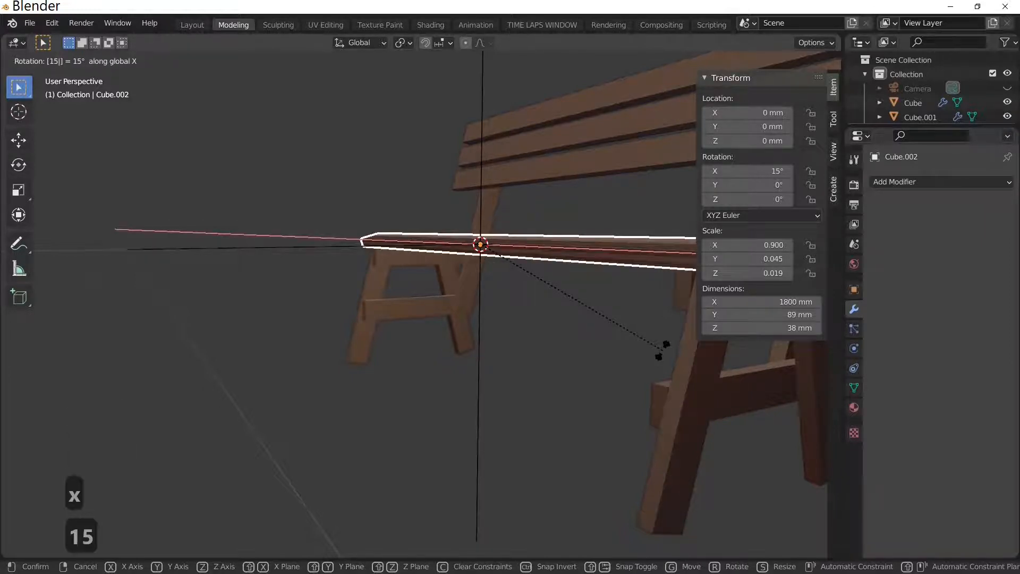
pyautogui.press('Return')
pyautogui.hotkey('ctrl', 'z')
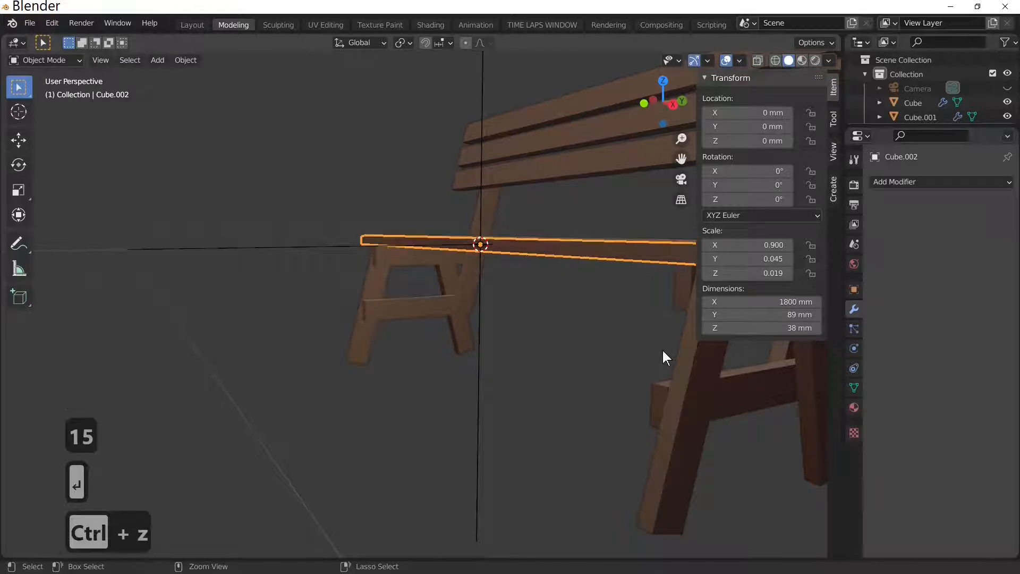
# Rotate the copied board 75° about the global X axis.
pyautogui.press('r')
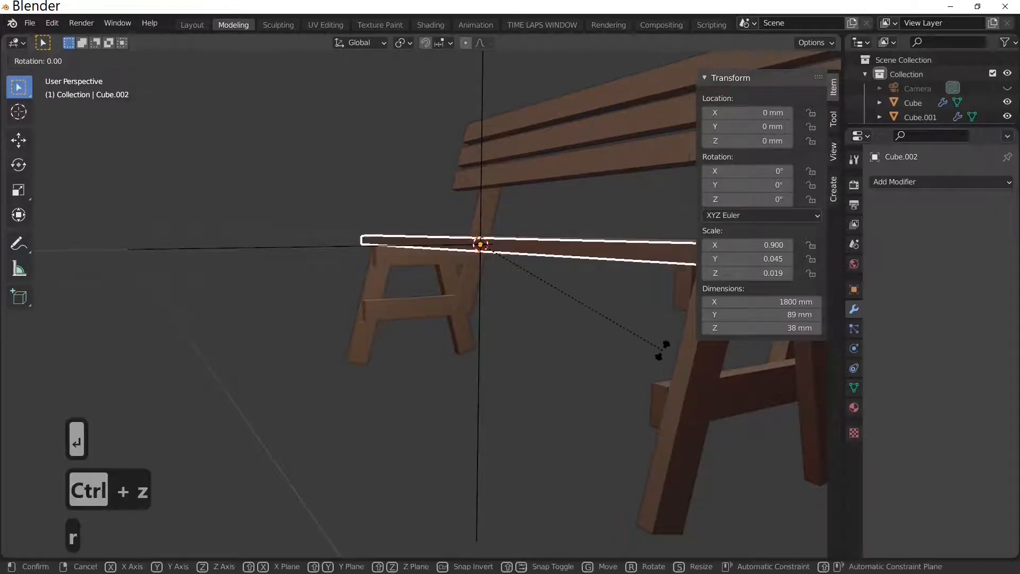
pyautogui.write('x75')
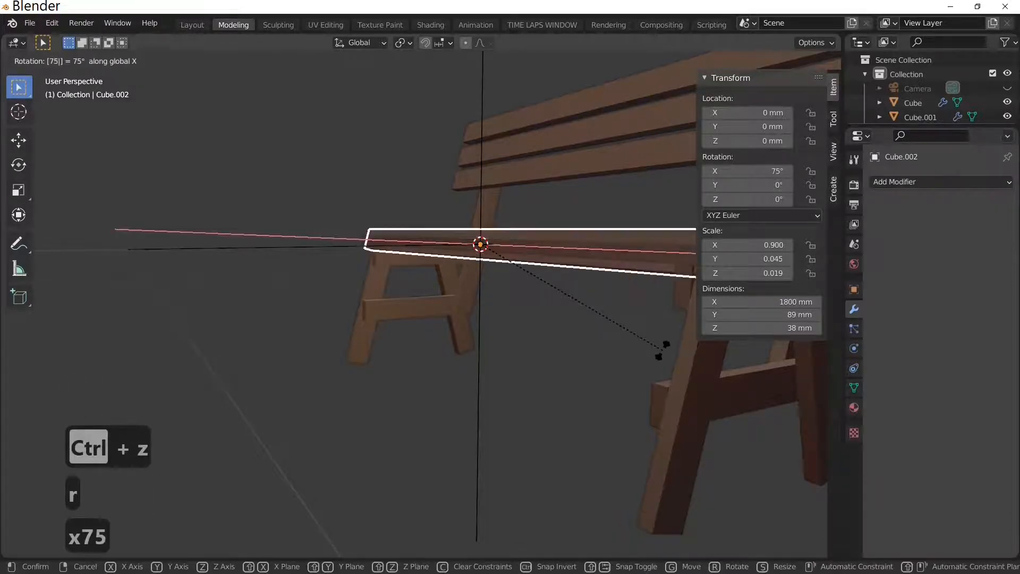
pyautogui.press('Return')
# In front view, scale the board along X to about 1523 mm so it spans between the two side frames.
pyautogui.scroll(-4, 662, 372)
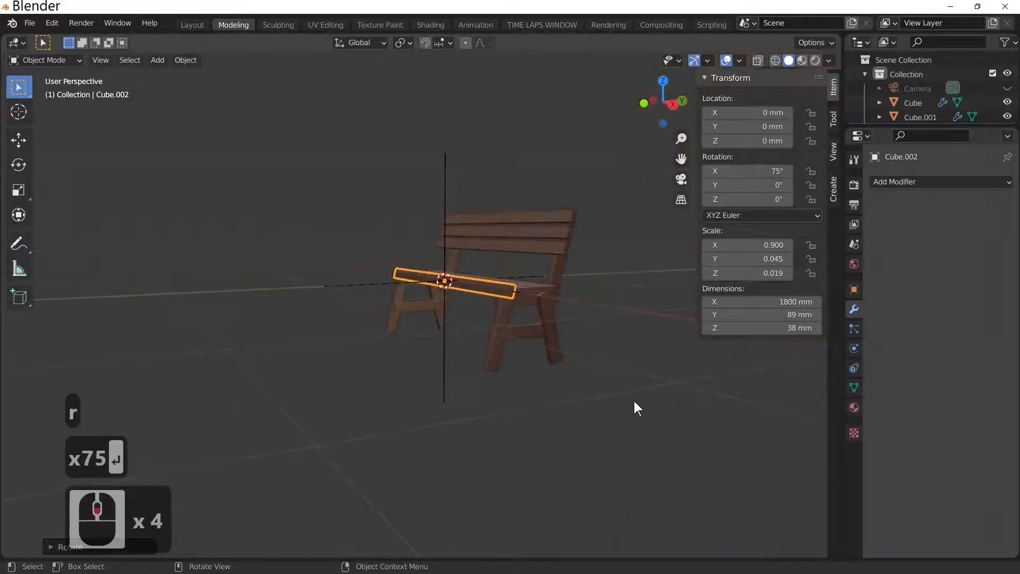
pyautogui.moveTo(685, 421); pyautogui.dragTo(700, 413, button='middle')
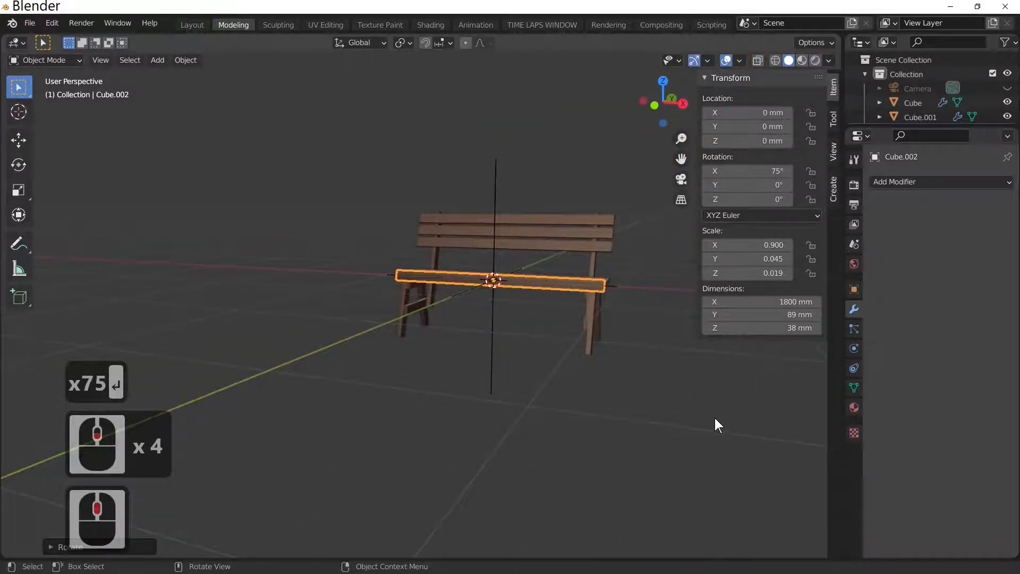
pyautogui.press('KP_3')
pyautogui.press('KP_1')
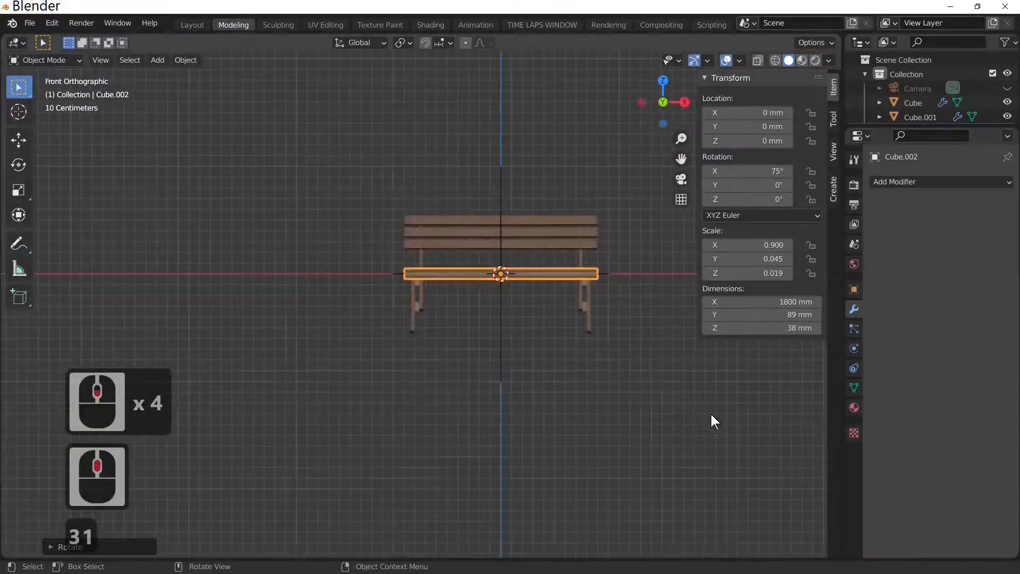
pyautogui.scroll(4, 763, 416)
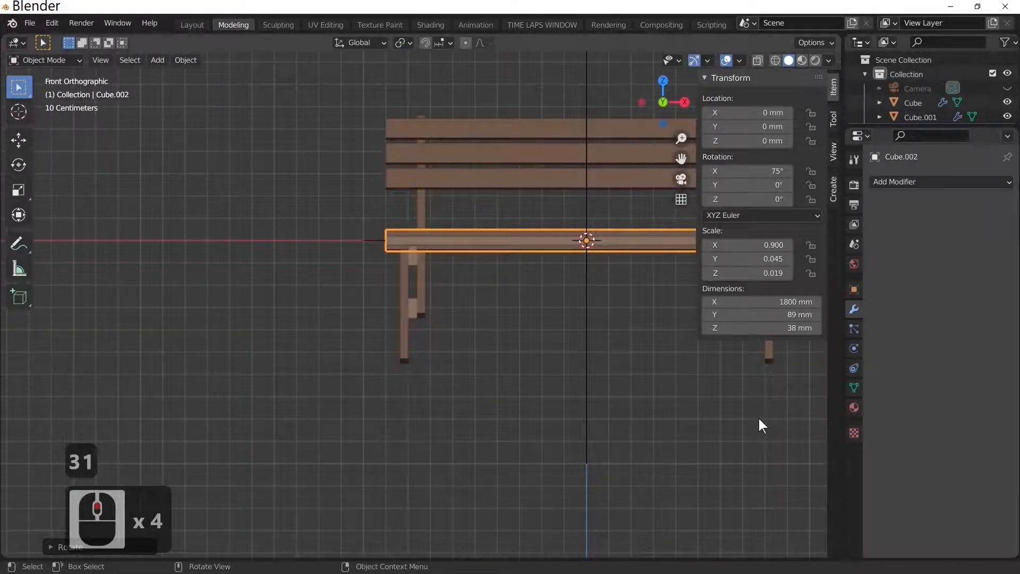
pyautogui.keyDown('shift'); pyautogui.moveTo(758, 419); pyautogui.dragTo(571, 375, button='middle'); pyautogui.keyUp('shift')
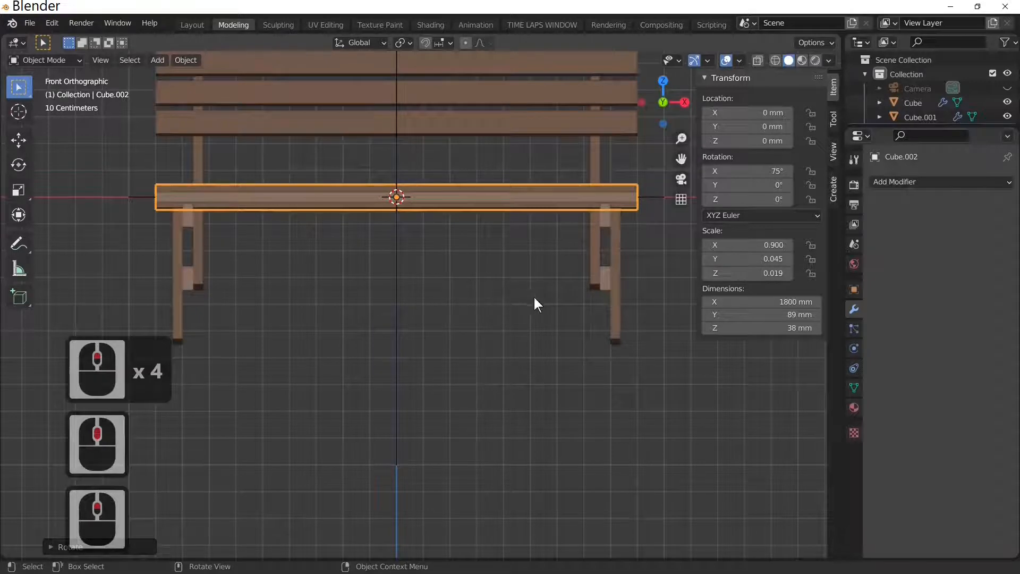
pyautogui.press('s')
pyautogui.press('x')
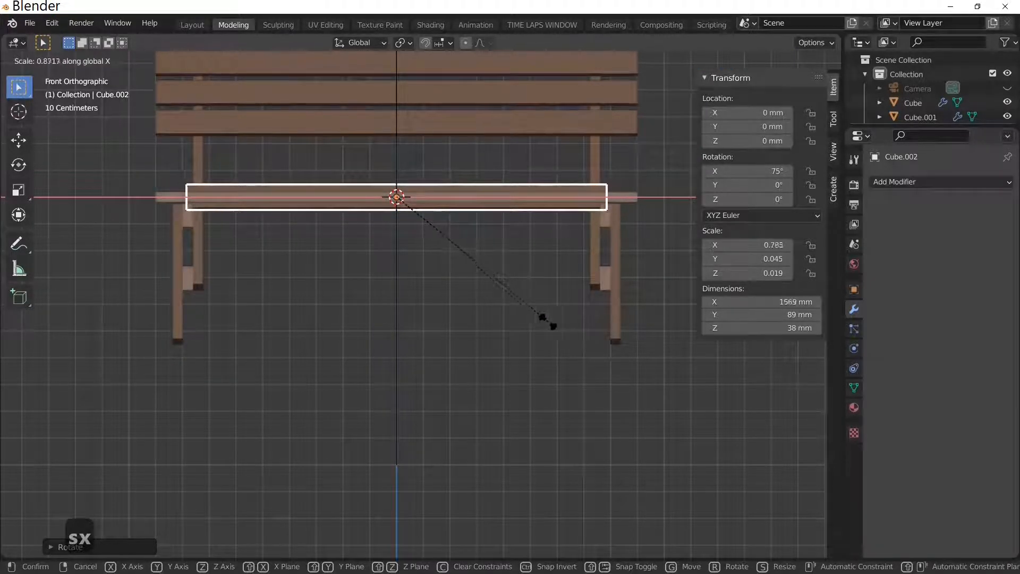
pyautogui.click(539, 323)
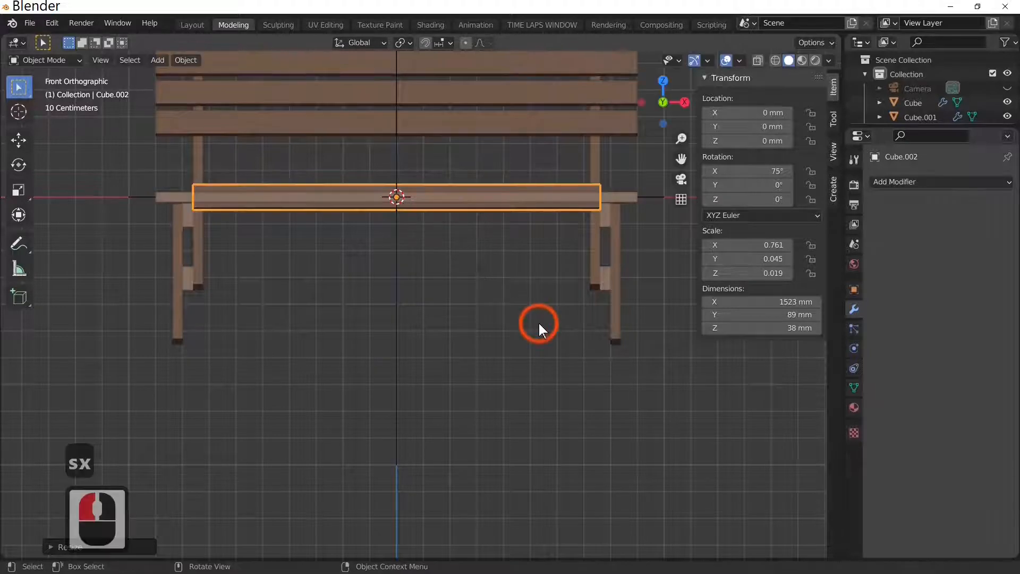
# Move the shortened board down along Z about 280 mm to the height of the lower crosspieces.
pyautogui.press('g')
pyautogui.press('z')
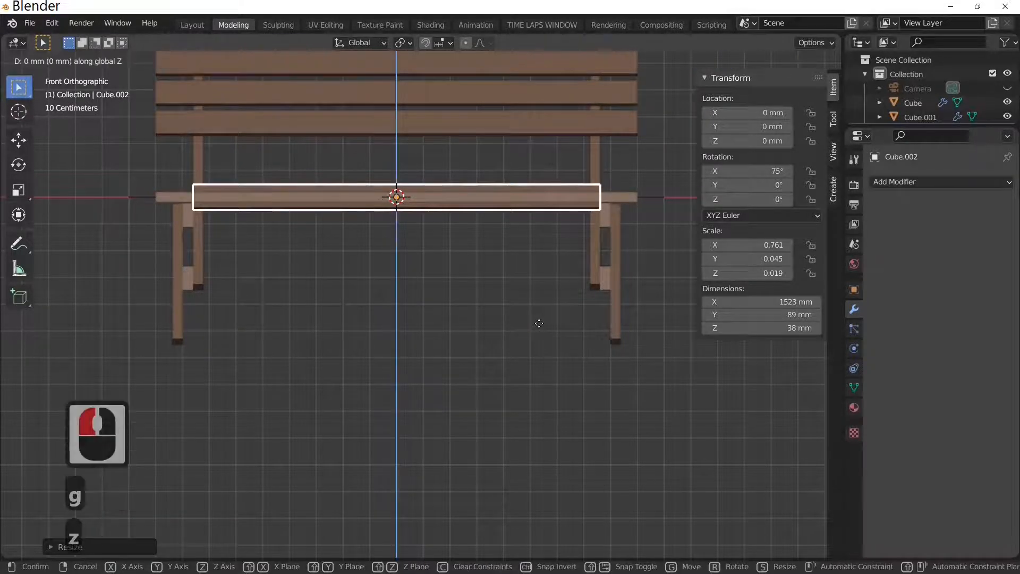
pyautogui.click(520, 398)
# In the right side view with wireframe shading, move the board about 335 mm along Y to the rear leg.
pyautogui.moveTo(520, 398); pyautogui.dragTo(492, 393, button='middle')
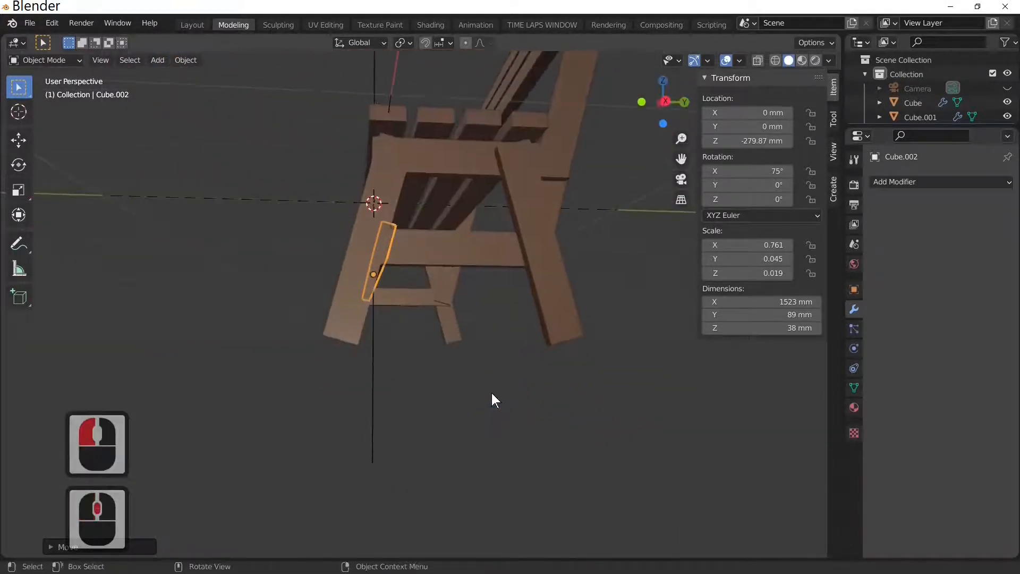
pyautogui.press('KP_3')
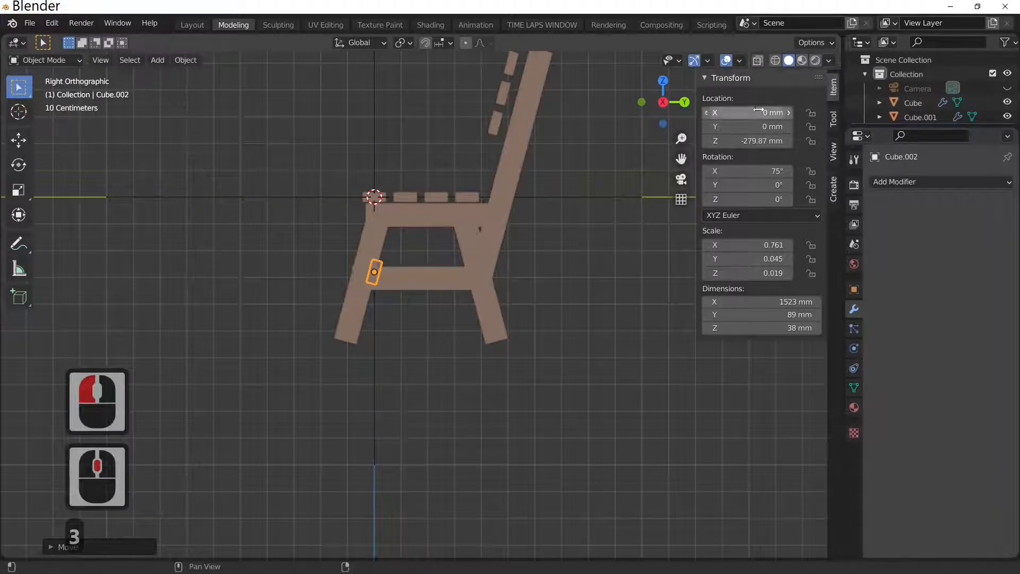
pyautogui.click(776, 61)
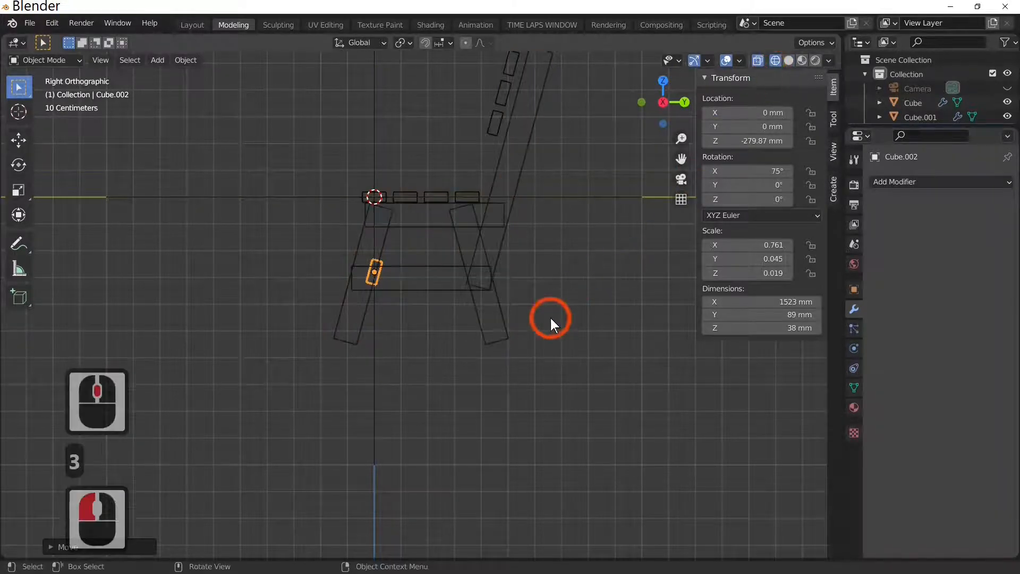
pyautogui.press('g')
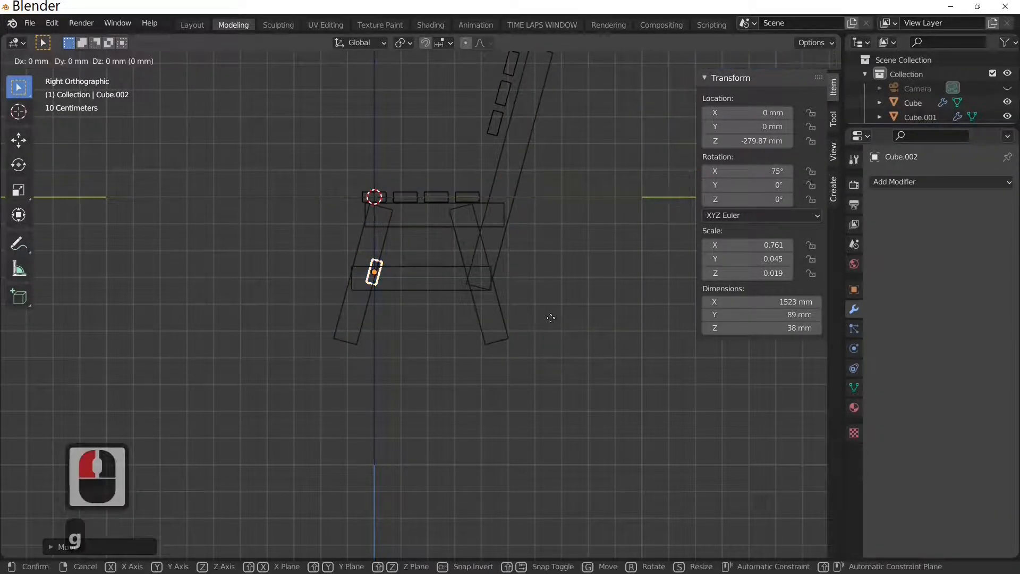
pyautogui.press('z')
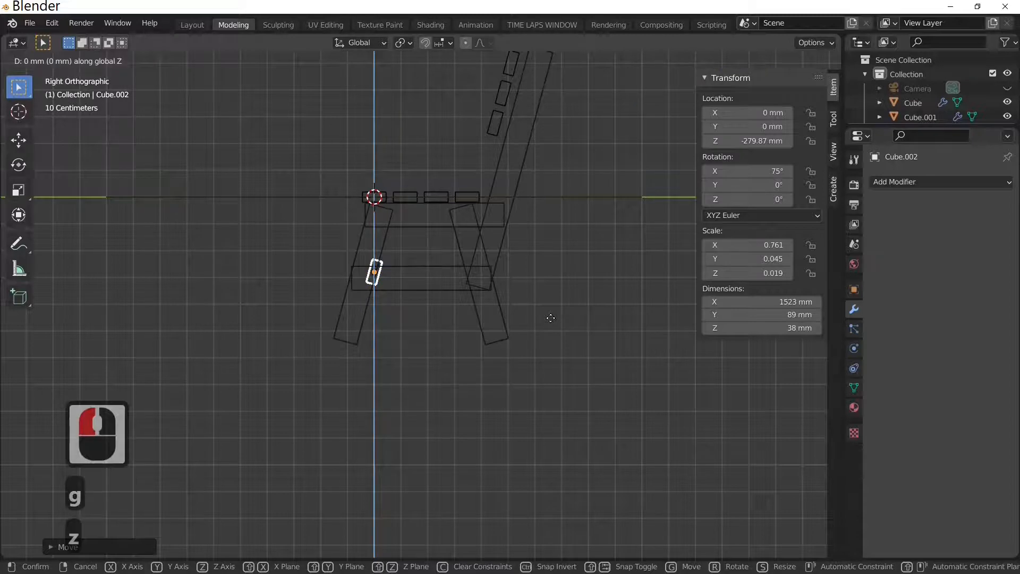
pyautogui.click(551, 318)
pyautogui.press('g')
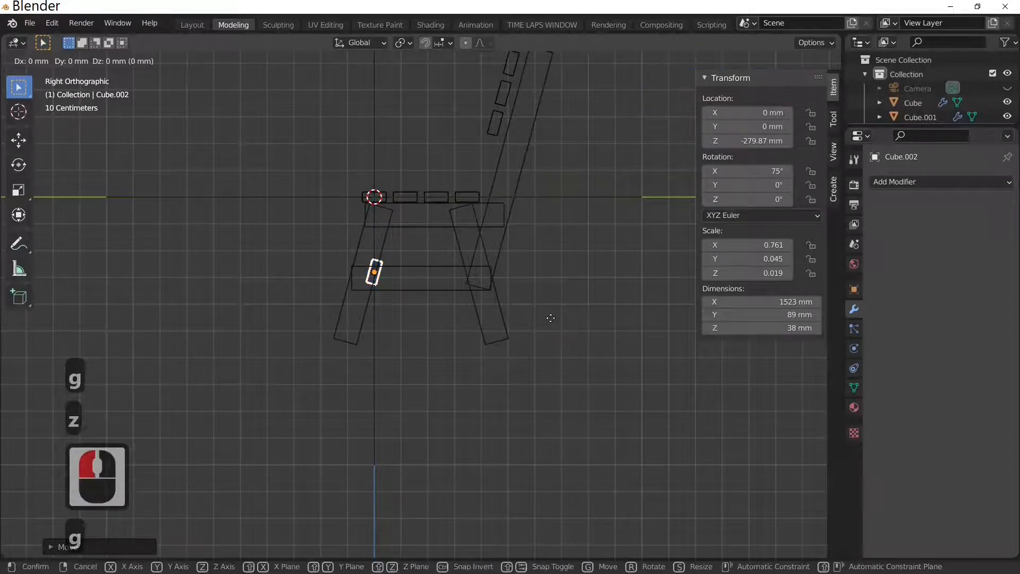
pyautogui.press('y')
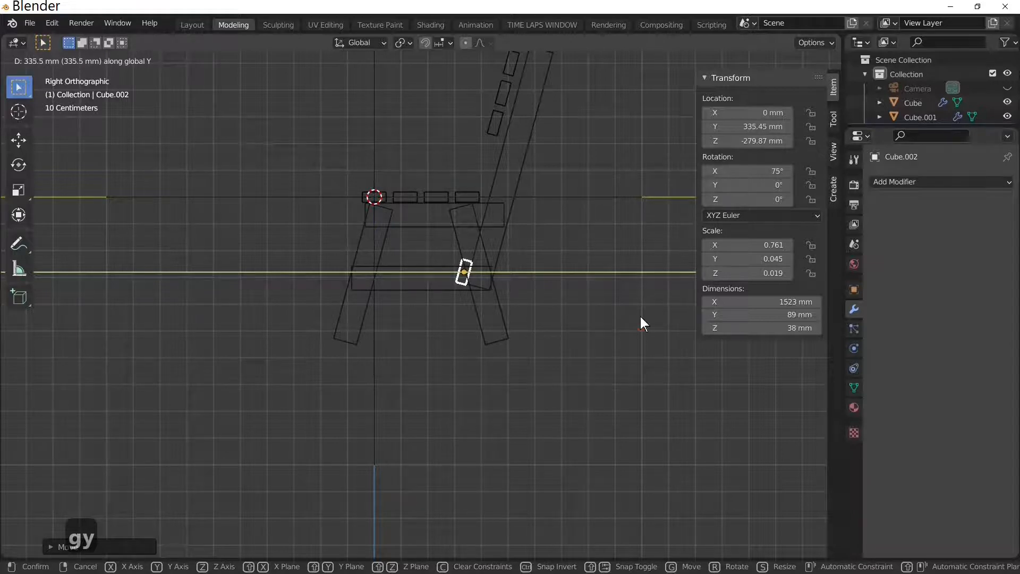
pyautogui.click(639, 320)
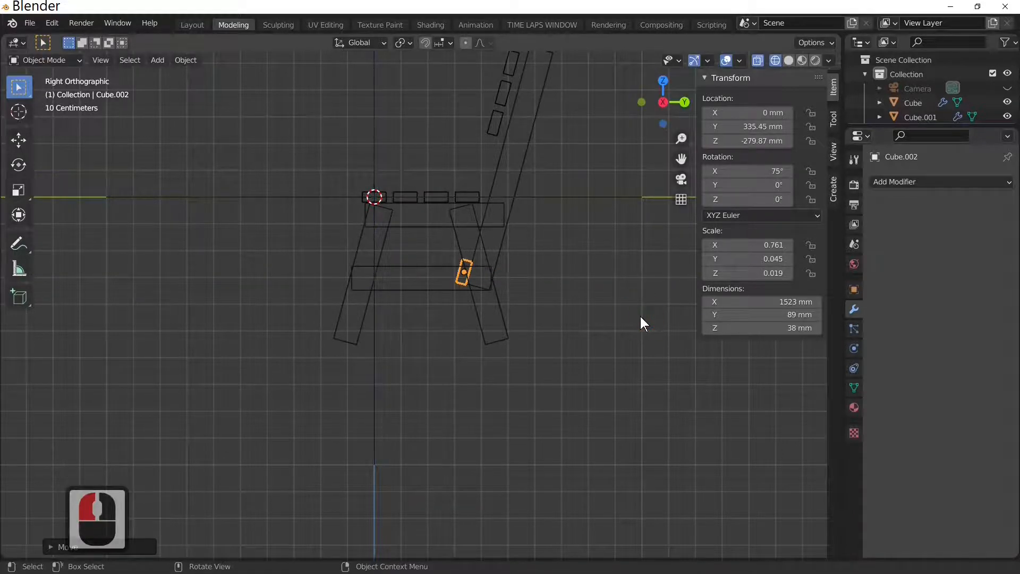
# Raise the board along Z to about -256 mm beside the rear leg.
pyautogui.press('g')
pyautogui.press('z')
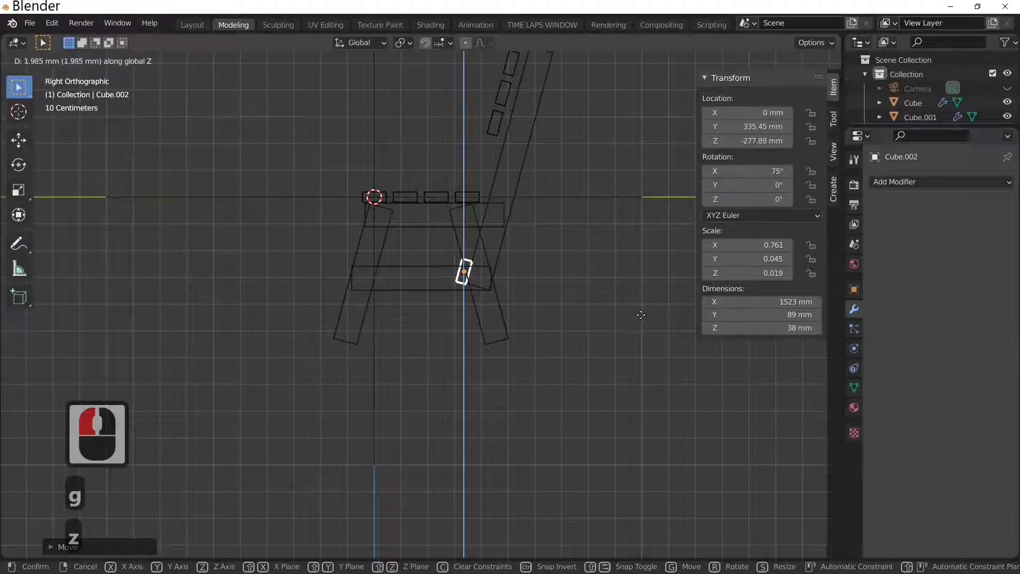
pyautogui.click(642, 310)
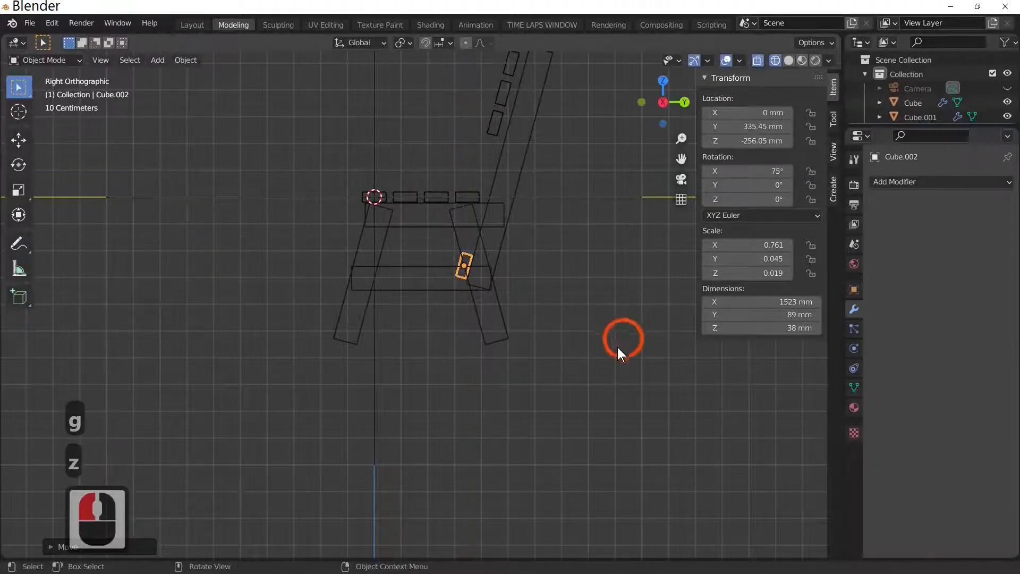
# Return the viewport from wireframe to solid shading and leave the brace board in Object Mode.
pyautogui.press('Tab')
pyautogui.moveTo(564, 391); pyautogui.dragTo(616, 431, button='middle')
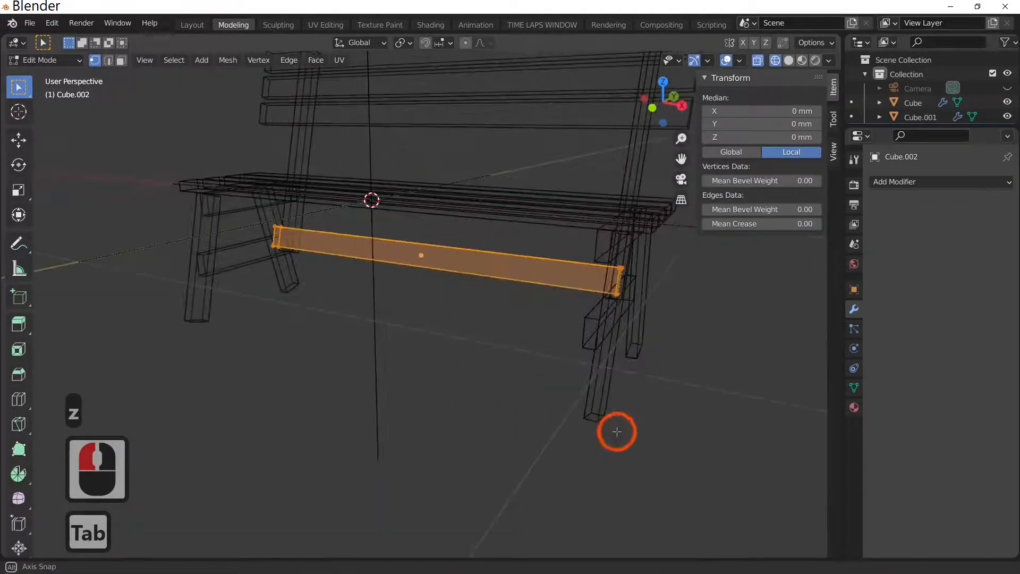
pyautogui.click(787, 60)
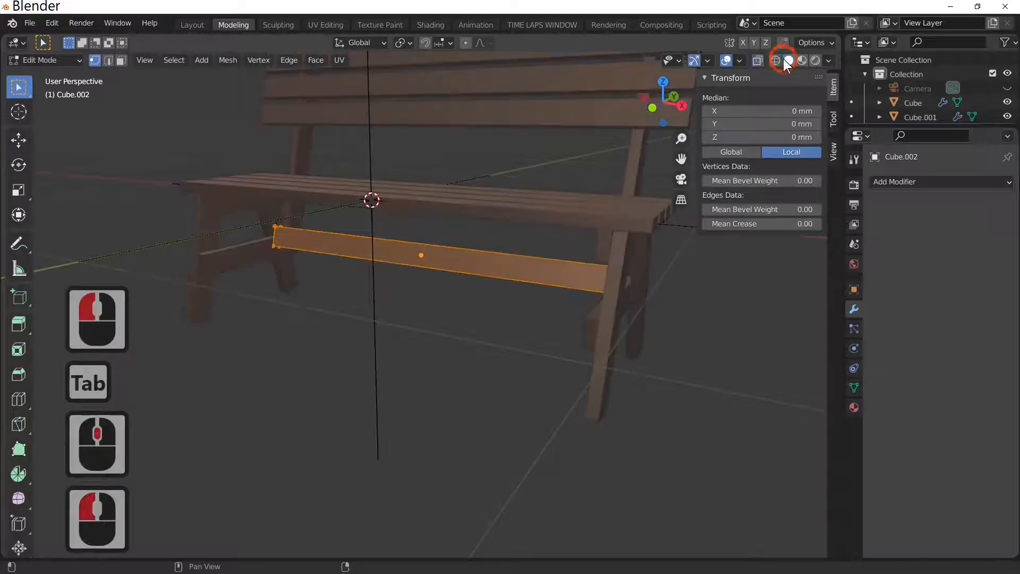
pyautogui.moveTo(603, 330); pyautogui.dragTo(577, 372, button='middle')
pyautogui.click(608, 383)
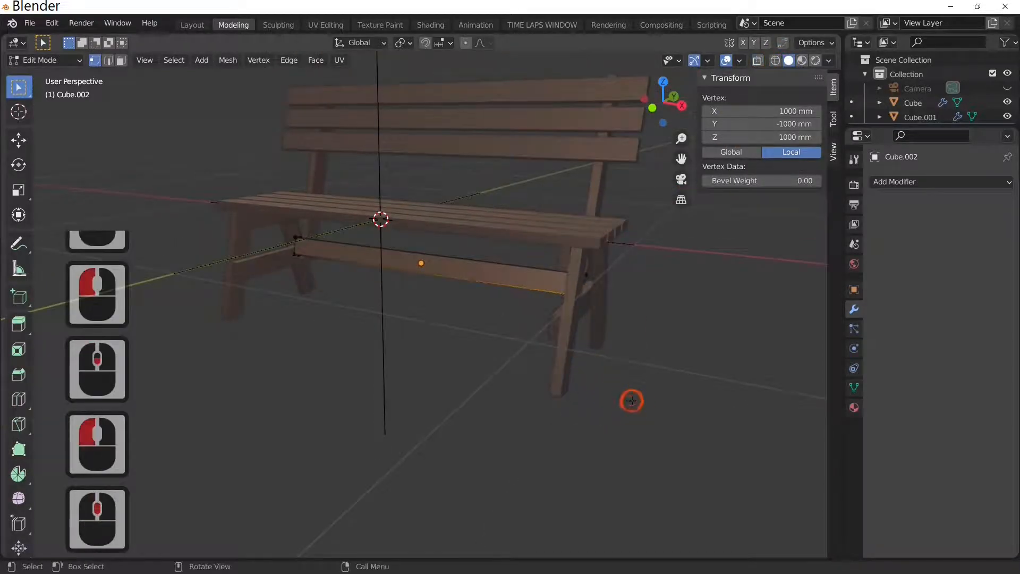
pyautogui.press('Tab')
# Inspect the assembled bench and its brace board from several angles and distances.
pyautogui.moveTo(632, 401); pyautogui.dragTo(601, 396, button='middle')
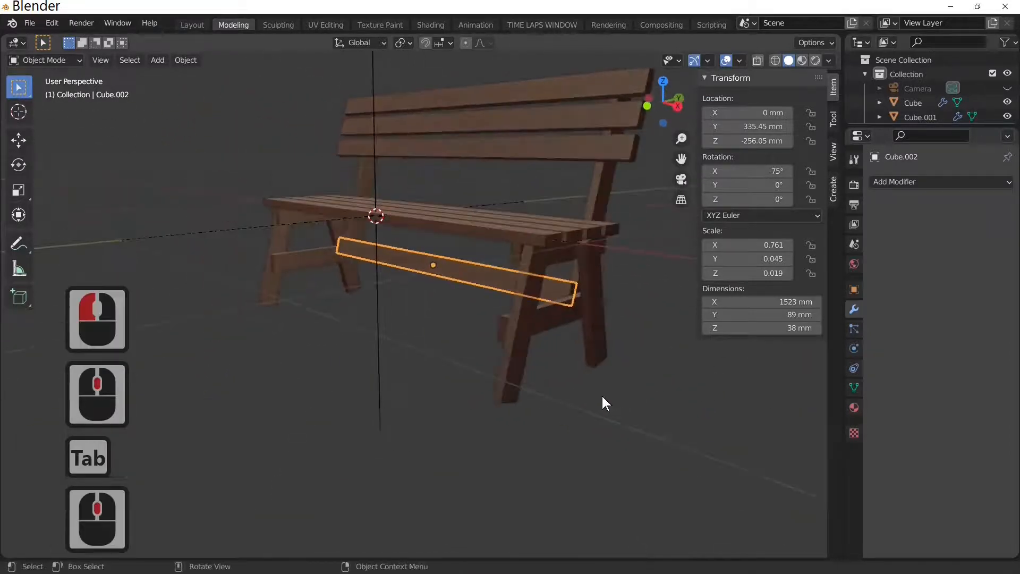
pyautogui.scroll(-4, 601, 396)
pyautogui.moveTo(563, 435); pyautogui.dragTo(542, 380, button='middle')
pyautogui.click(562, 266)
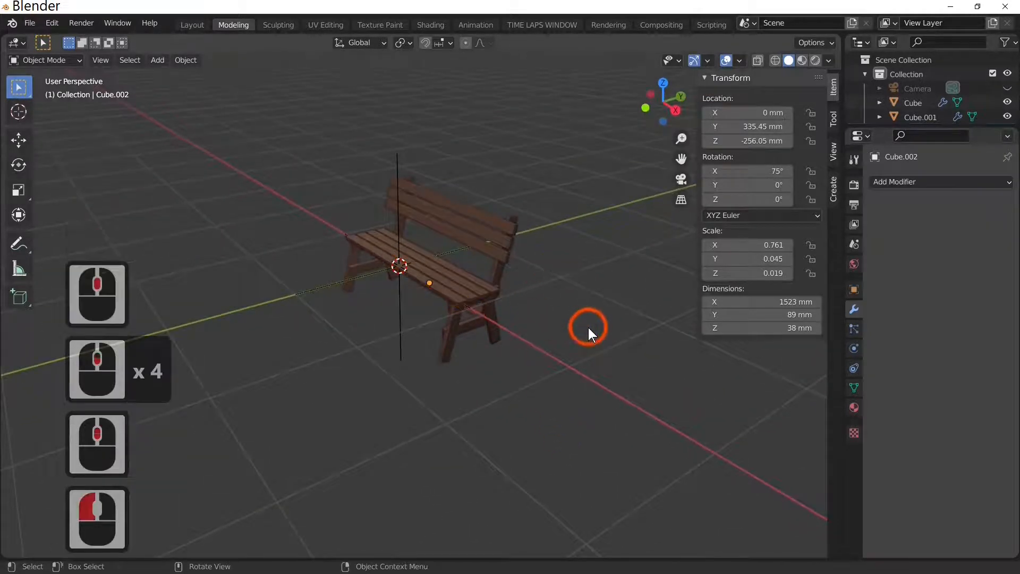
pyautogui.scroll(4, 588, 327)
pyautogui.moveTo(588, 326); pyautogui.dragTo(600, 343, button='middle')
pyautogui.scroll(-5, 600, 341)
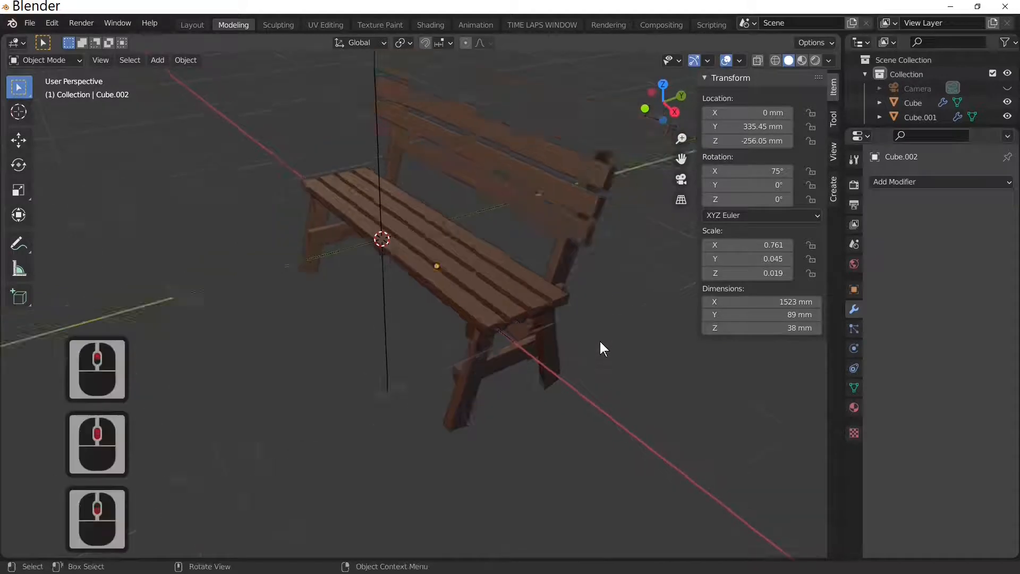
pyautogui.scroll(6, 573, 336)
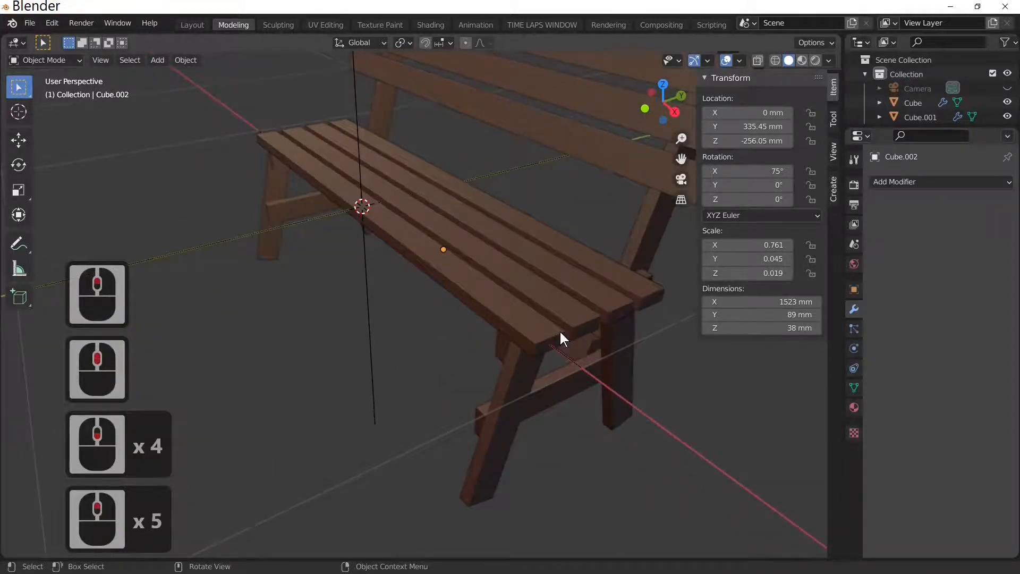
pyautogui.moveTo(559, 330); pyautogui.dragTo(544, 310, button='middle')
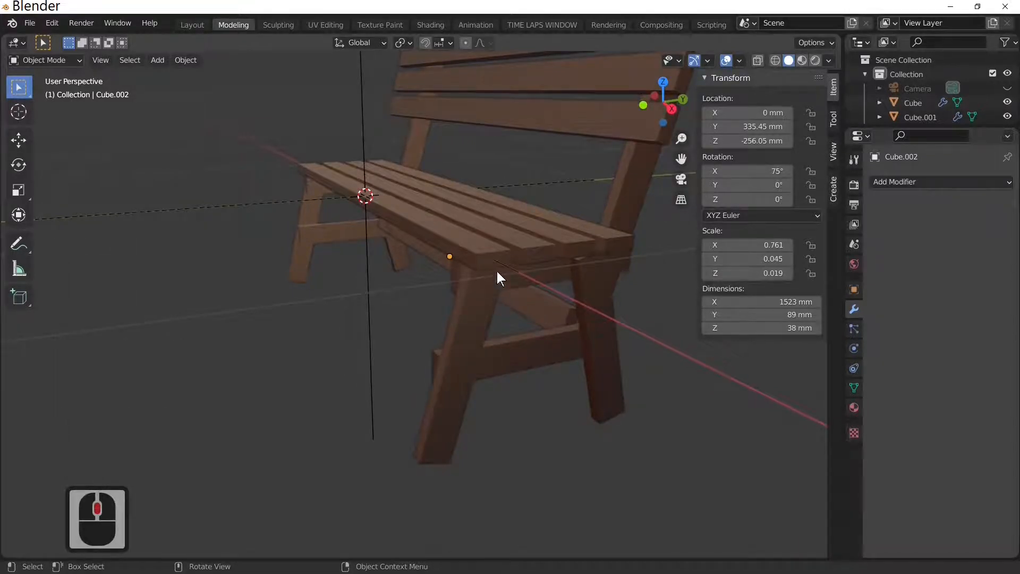
# Check the dimensions and modifiers of the seat slats and the mirrored side frames.
pyautogui.click(500, 256)
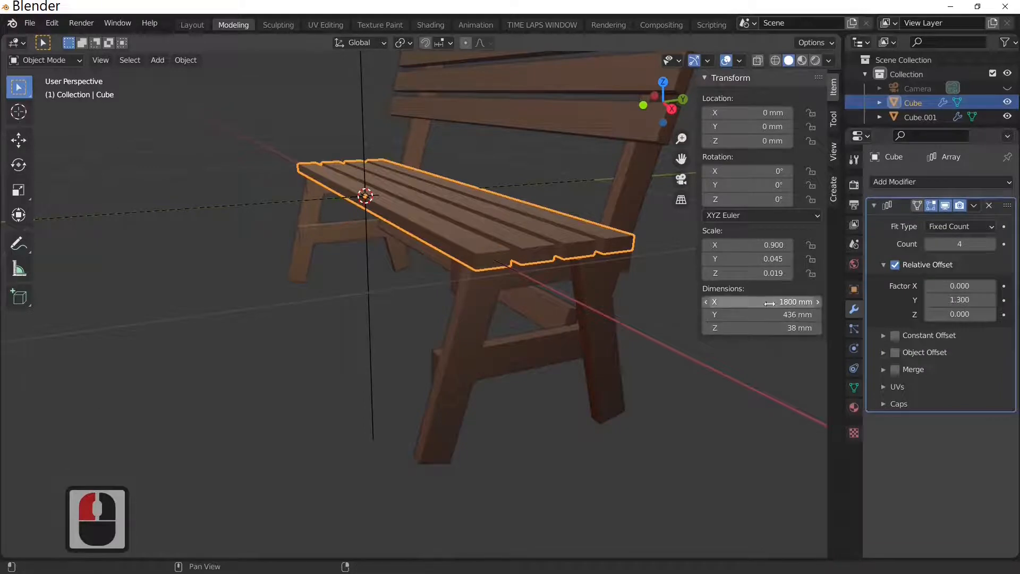
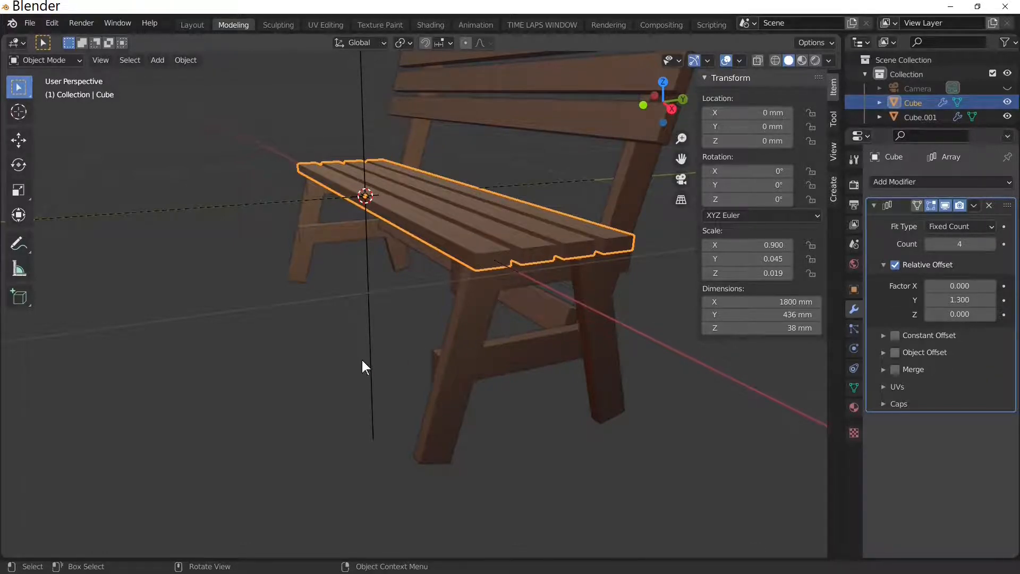
pyautogui.moveTo(362, 359); pyautogui.dragTo(497, 331, button='middle')
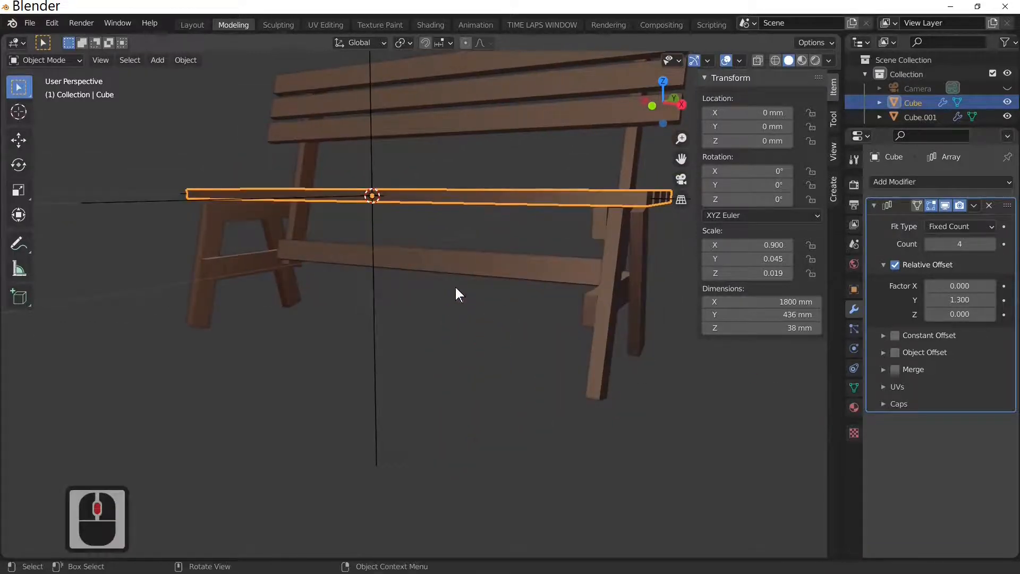
pyautogui.moveTo(458, 294); pyautogui.dragTo(388, 291, button='middle')
pyautogui.click(474, 217)
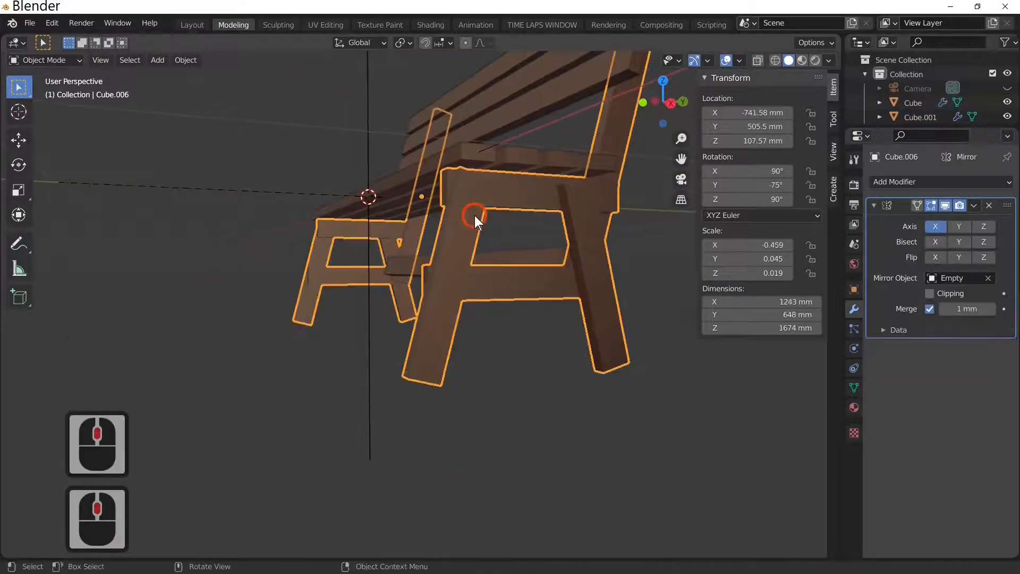
pyautogui.click(474, 249)
pyautogui.moveTo(476, 301); pyautogui.dragTo(490, 339, button='middle')
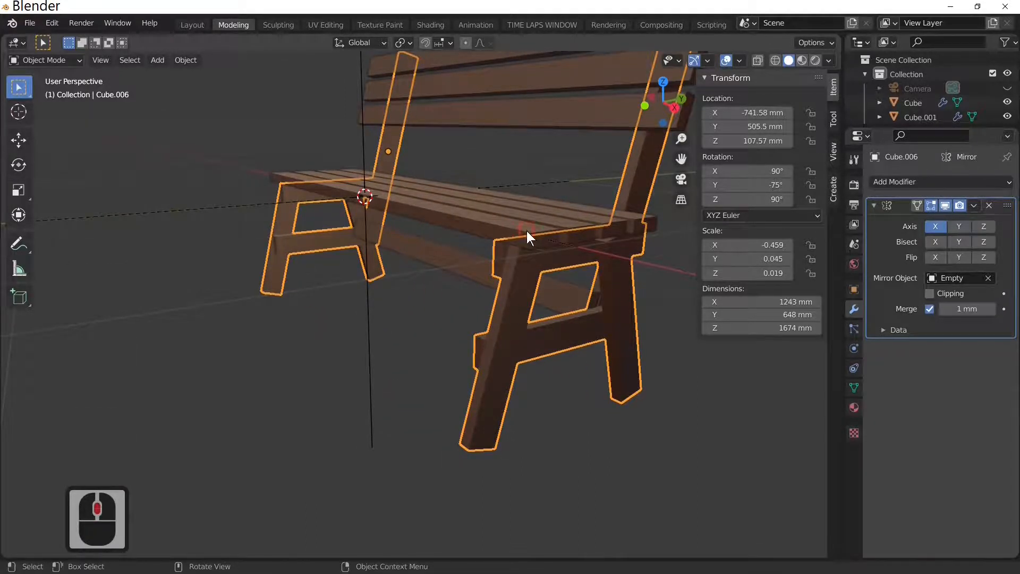
# Apply the Mirror modifier on the bench's side frames.
pyautogui.click(526, 201)
pyautogui.keyDown('ctrl'); pyautogui.click(521, 313); pyautogui.keyUp('ctrl')
pyautogui.click(523, 316)
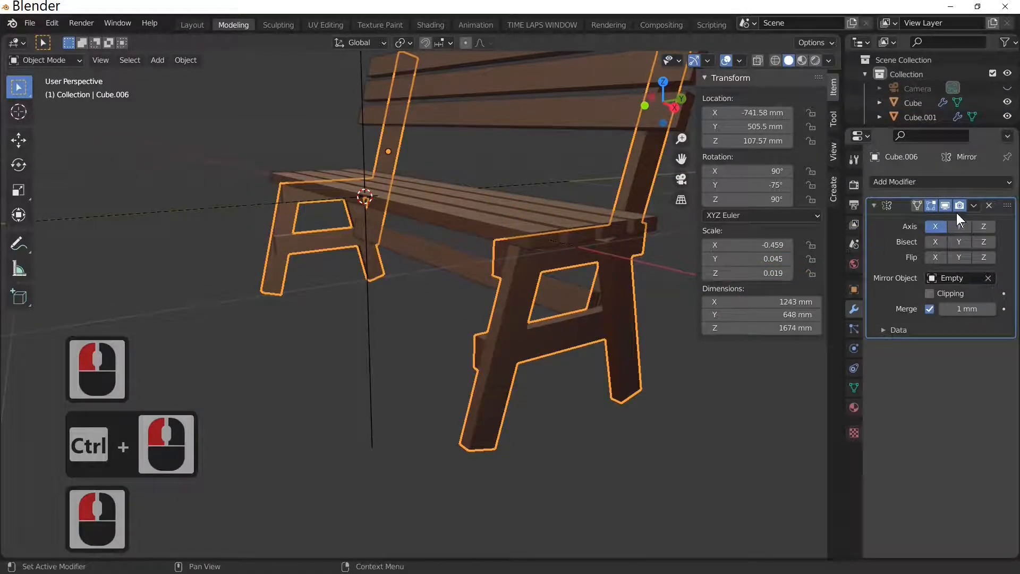
pyautogui.click(976, 204)
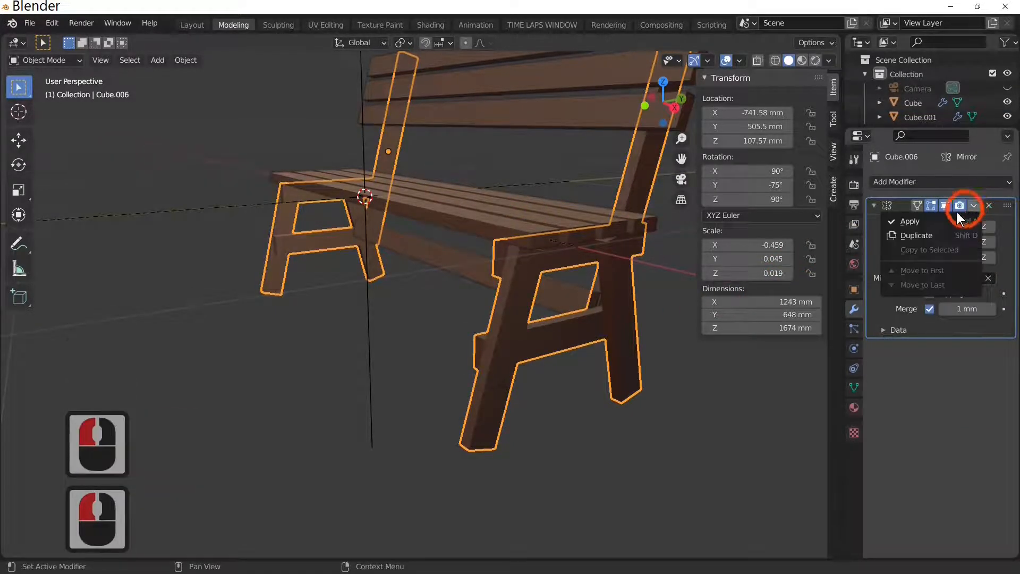
pyautogui.click(927, 219)
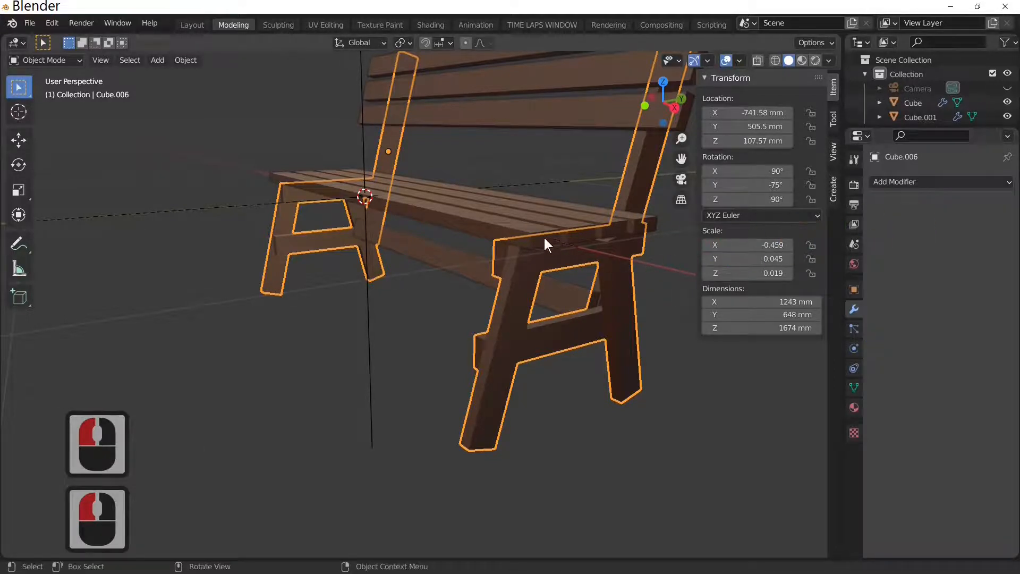
# Apply the Array modifiers on the seat slats and the backrest slats.
pyautogui.click(542, 219)
pyautogui.click(973, 205)
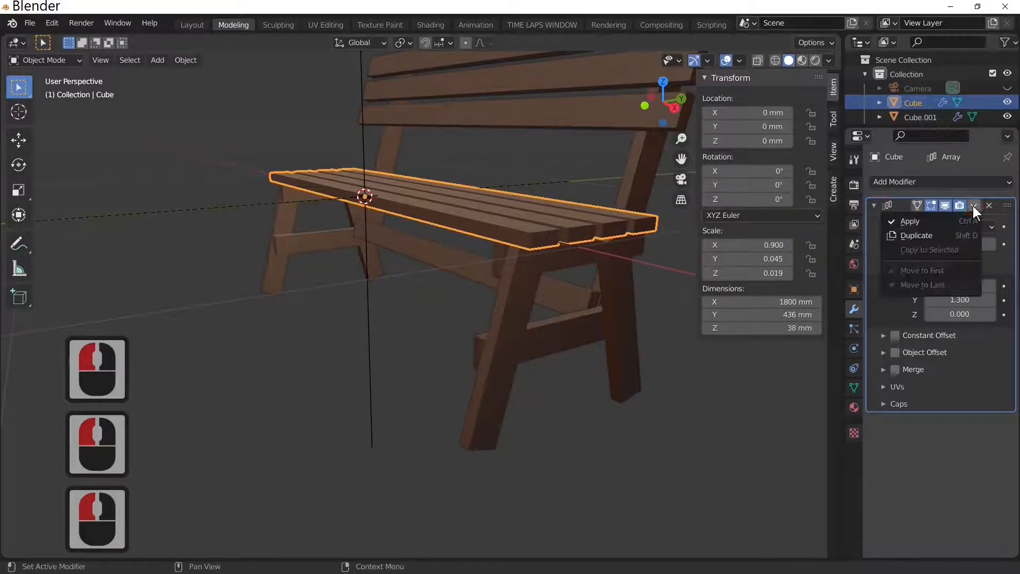
pyautogui.click(937, 219)
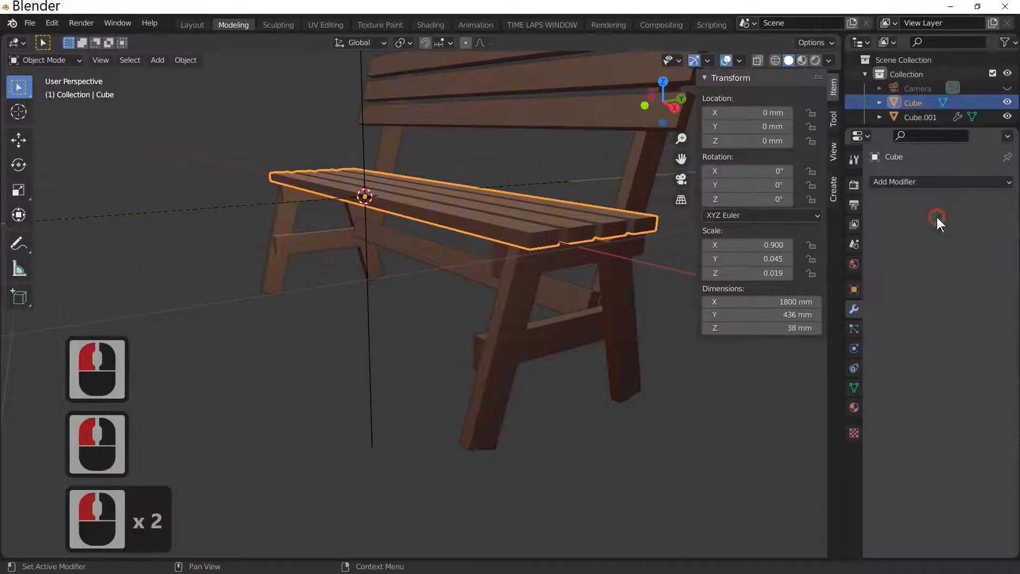
pyautogui.click(617, 111)
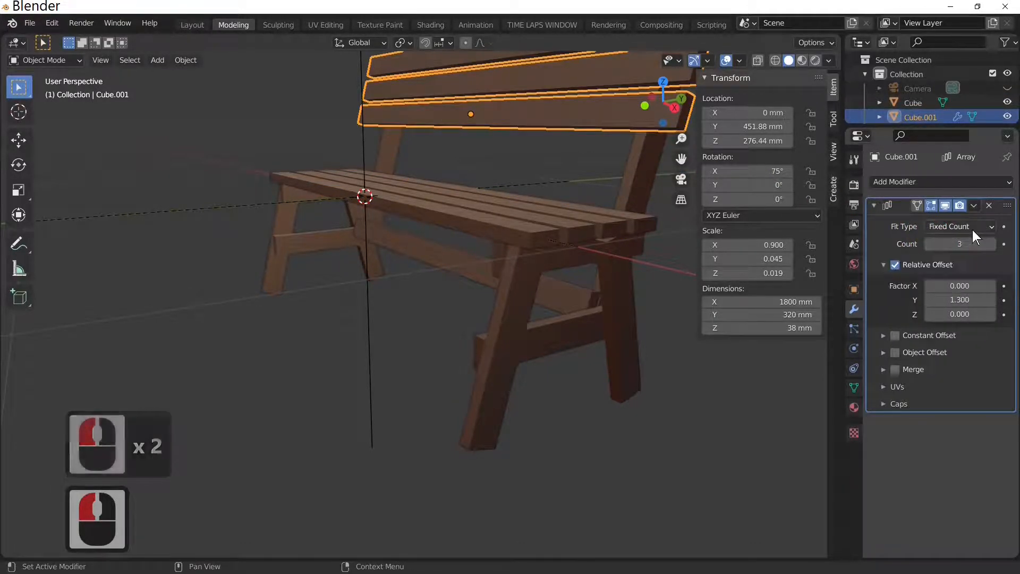
pyautogui.click(974, 206)
pyautogui.click(945, 221)
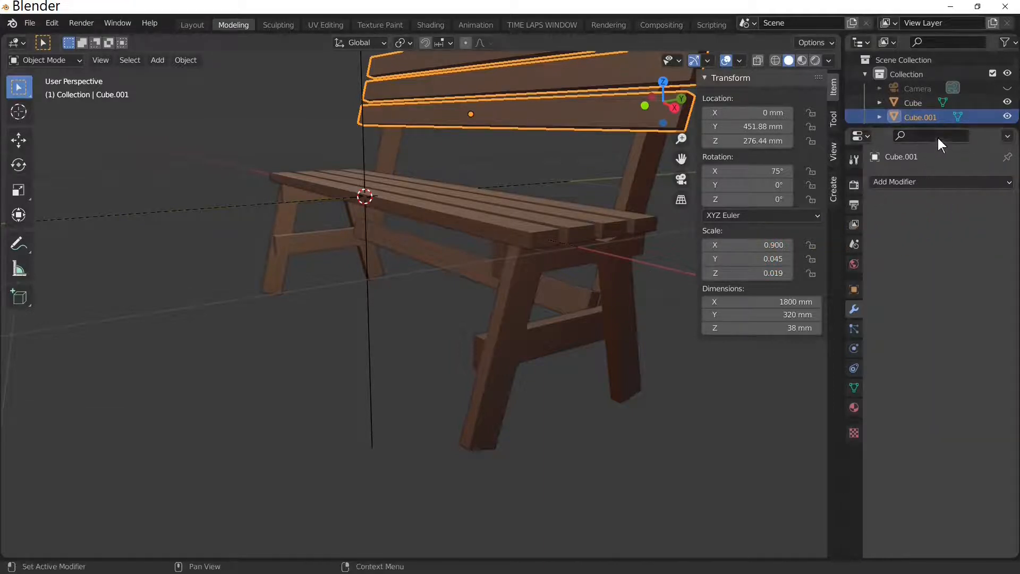
# Join the side frames, seat slats, backrest slats and brace board into one object, with the brace board as the active object.
pyautogui.click(546, 222)
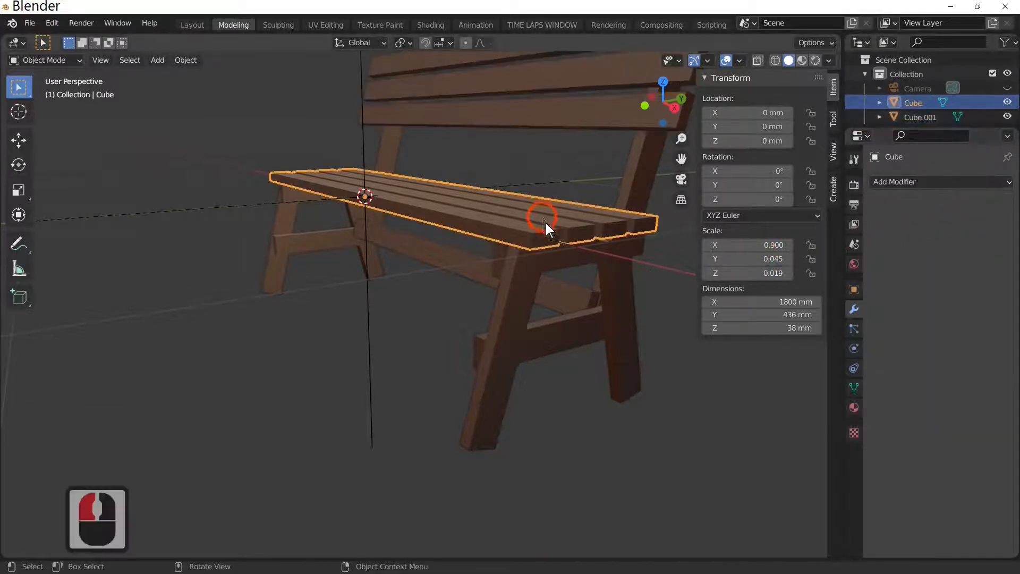
pyautogui.click(585, 307)
pyautogui.click(534, 339)
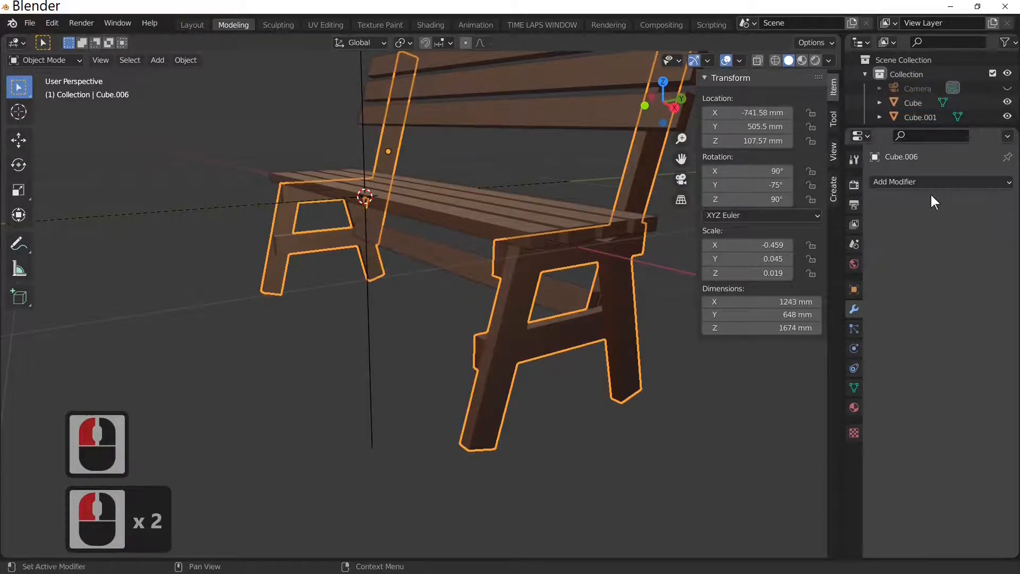
pyautogui.keyDown('shift'); pyautogui.click(585, 208); pyautogui.keyUp('shift')
pyautogui.keyDown('shift'); pyautogui.click(597, 112); pyautogui.keyUp('shift')
pyautogui.keyDown('shift'); pyautogui.click(490, 264); pyautogui.keyUp('shift')
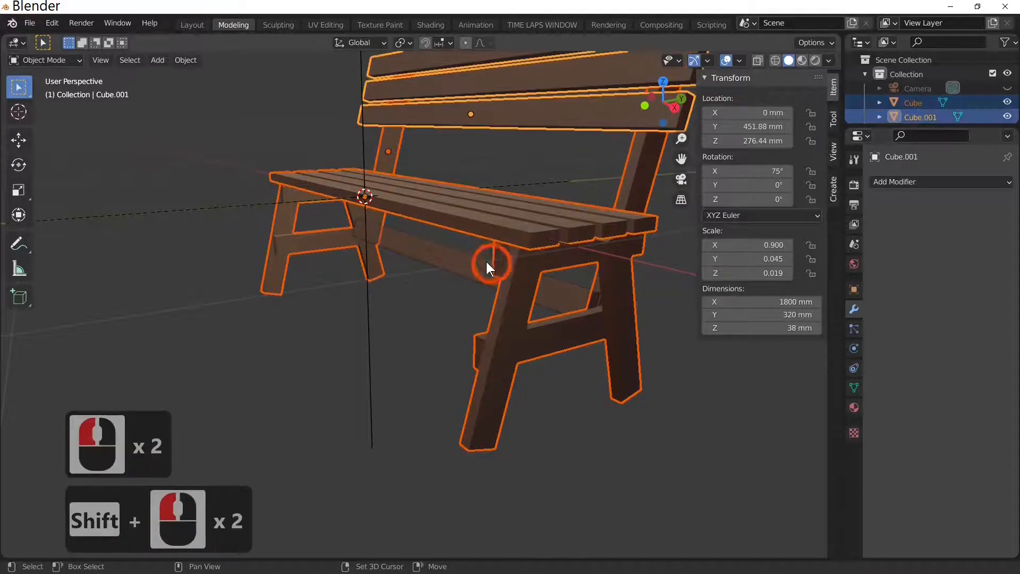
pyautogui.keyDown('shift'); pyautogui.click(464, 264); pyautogui.keyUp('shift')
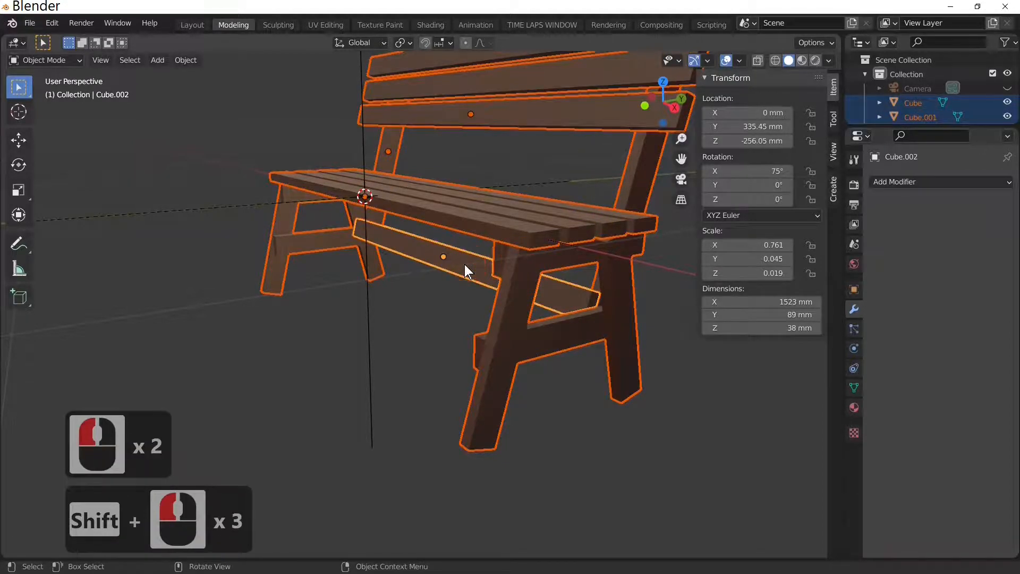
pyautogui.rightClick(464, 263)
pyautogui.click(465, 263)
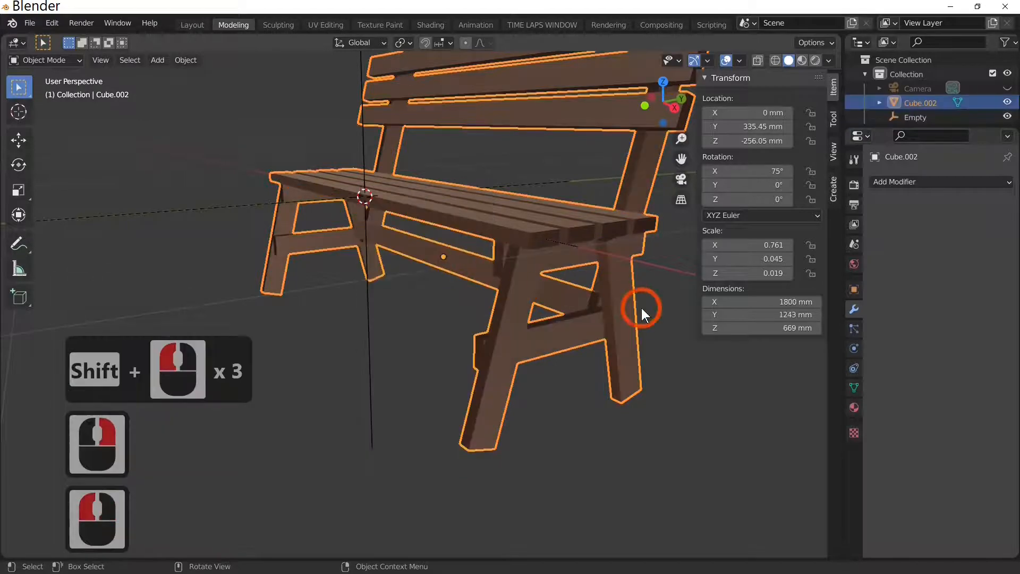
# Deselect the joined bench and examine it from several angles and distances.
pyautogui.scroll(-4, 537, 326)
pyautogui.moveTo(536, 326); pyautogui.dragTo(585, 321, button='middle')
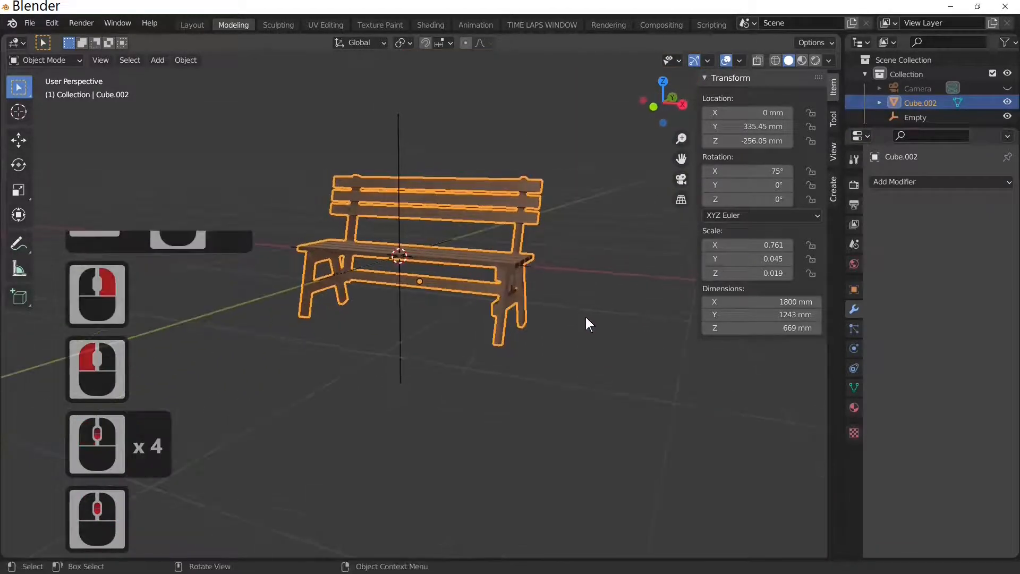
pyautogui.scroll(5, 585, 320)
pyautogui.click(587, 357)
pyautogui.scroll(-4, 642, 434)
pyautogui.moveTo(642, 434); pyautogui.dragTo(585, 444, button='middle')
pyautogui.scroll(2, 585, 444)
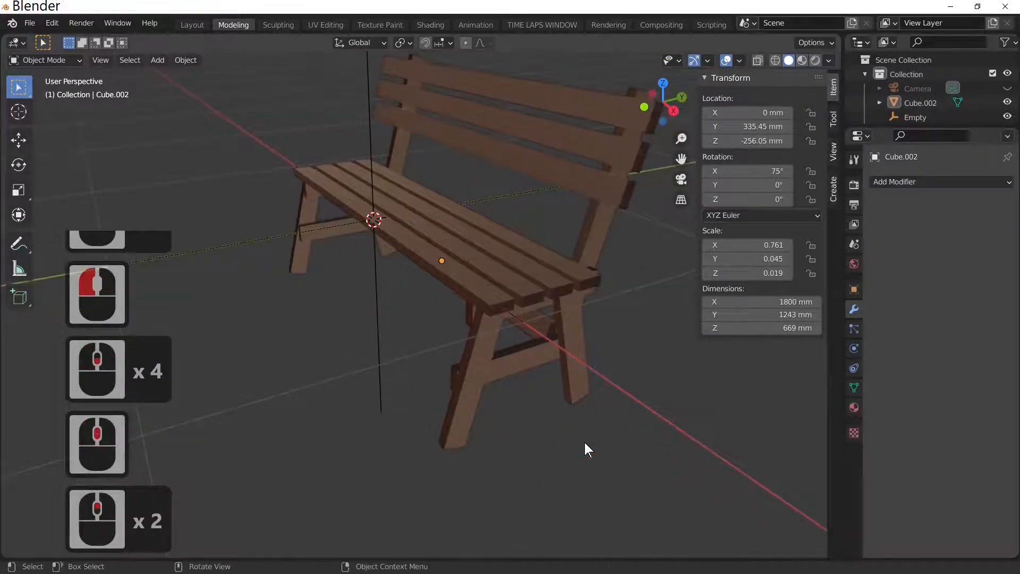
pyautogui.scroll(-2, 585, 445)
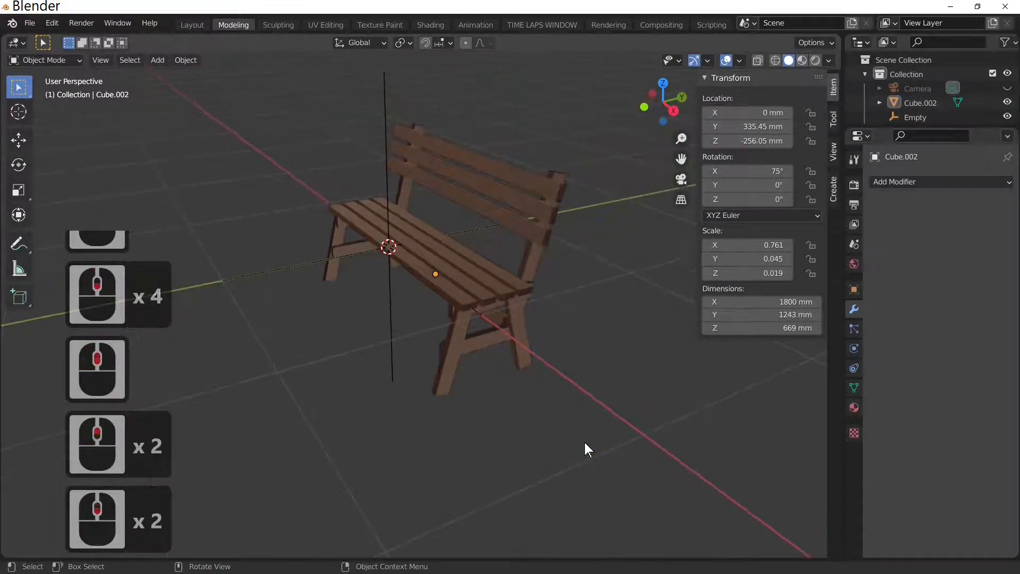
pyautogui.moveTo(584, 445); pyautogui.dragTo(622, 427, button='middle')
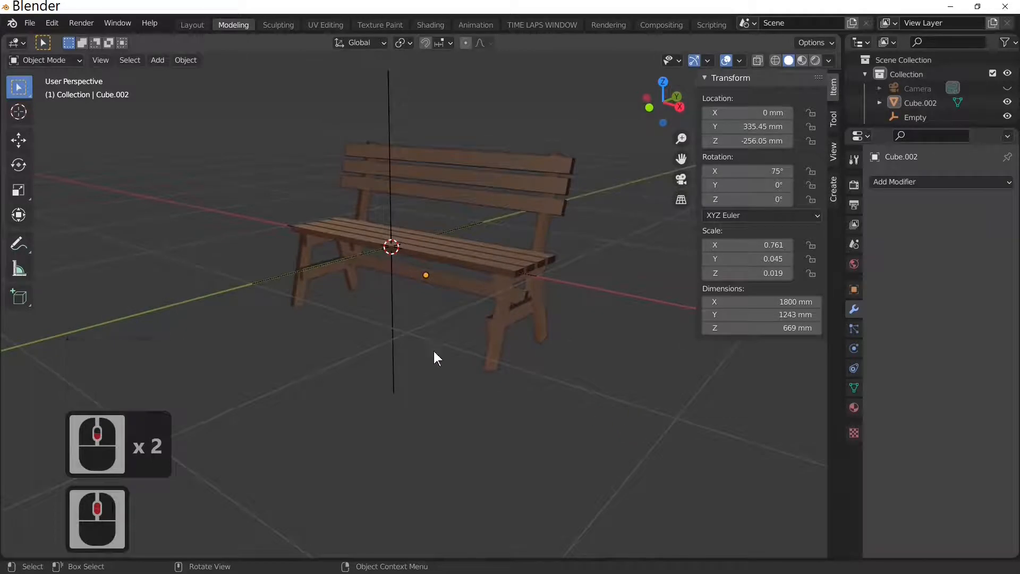
# Select the joined bench and enter Edit Mode with the brace board between the side frames in close view.
pyautogui.click(518, 273)
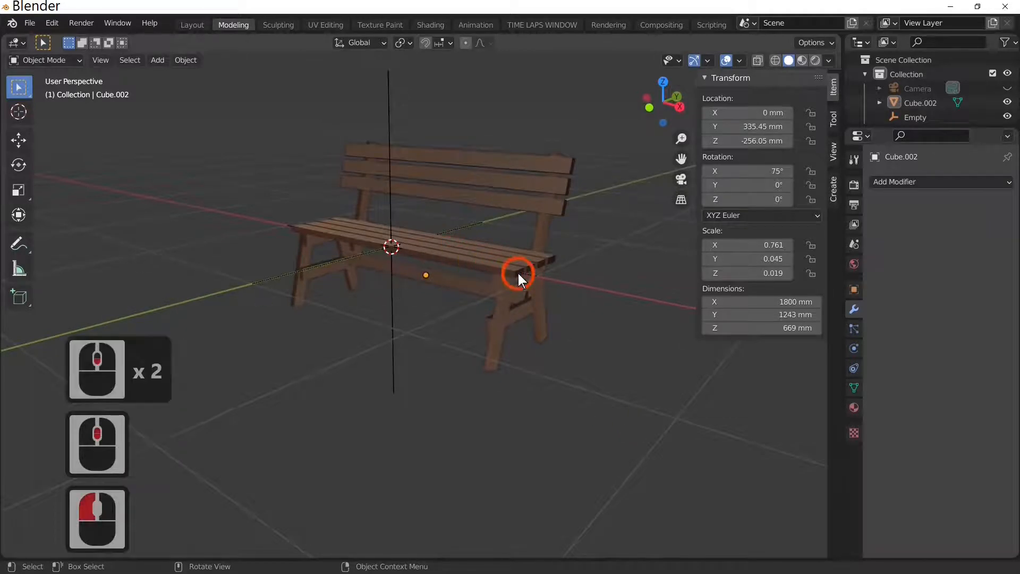
pyautogui.click(509, 262)
pyautogui.moveTo(505, 279); pyautogui.dragTo(492, 272, button='middle')
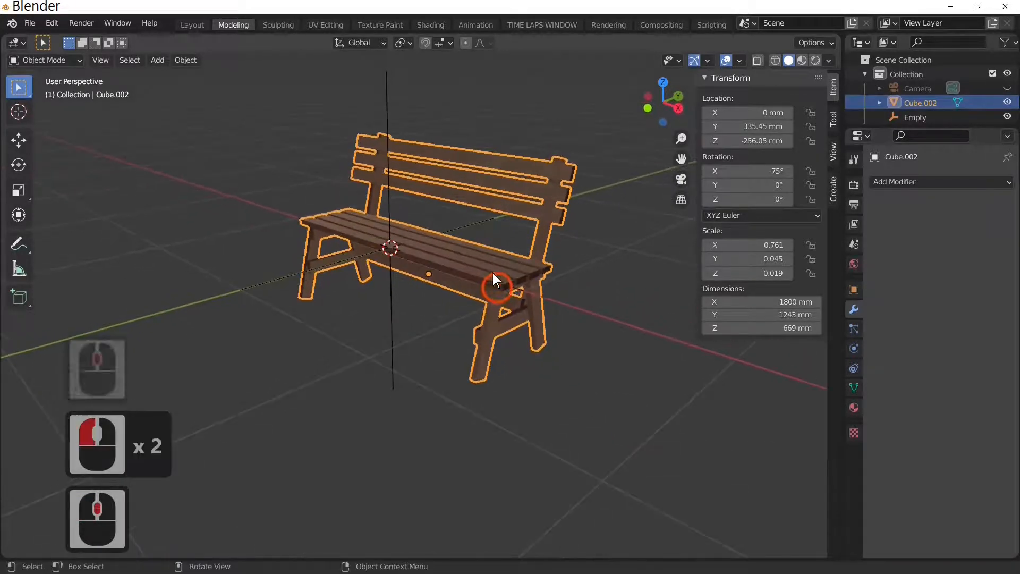
pyautogui.moveTo(431, 296)
pyautogui.mouseDown(button='middle')
pyautogui.moveTo(515, 266)
pyautogui.moveTo(415, 290)
pyautogui.mouseUp(button='middle')
pyautogui.scroll(5, 412, 292)
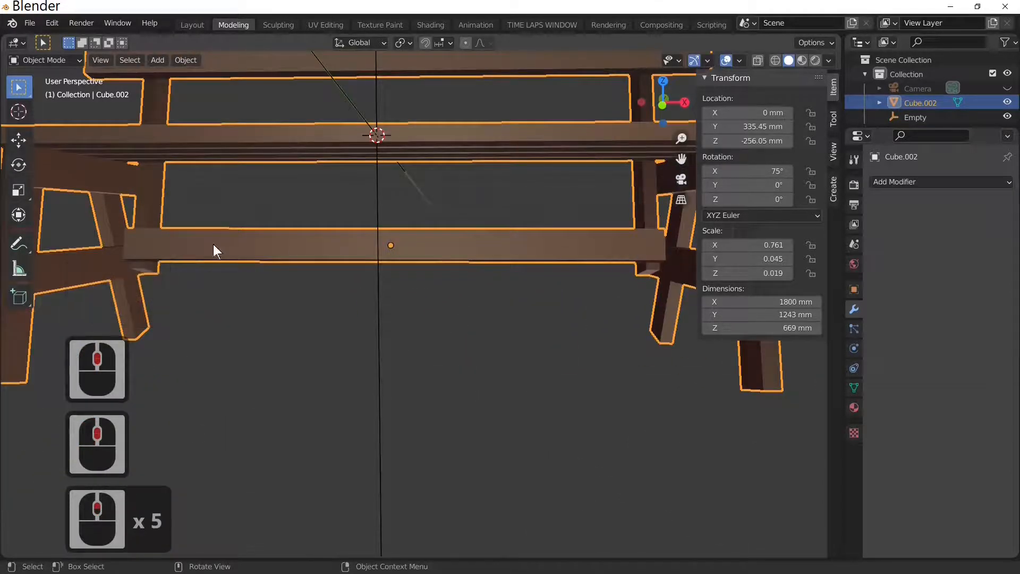
pyautogui.click(394, 255)
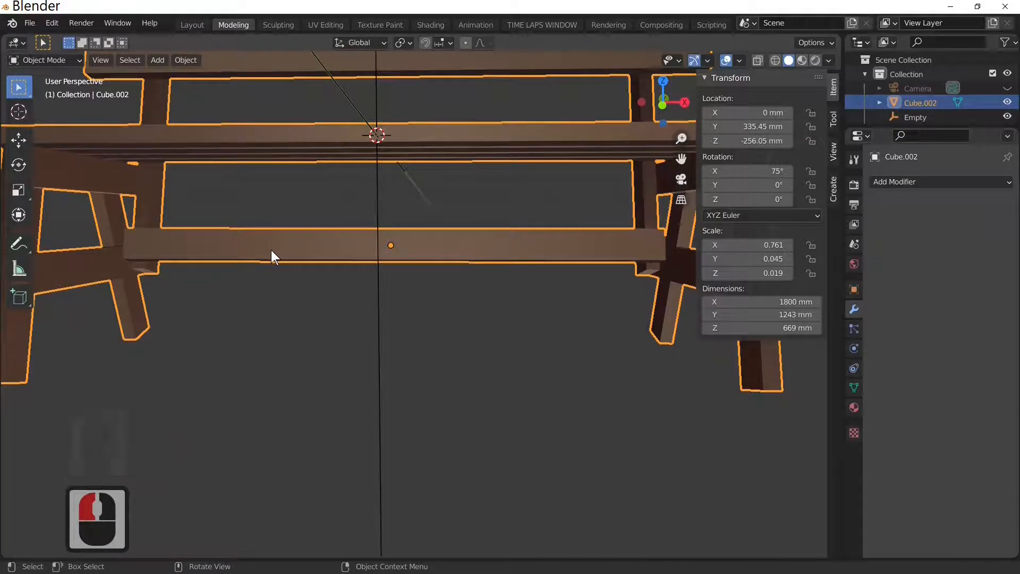
pyautogui.press('Tab')
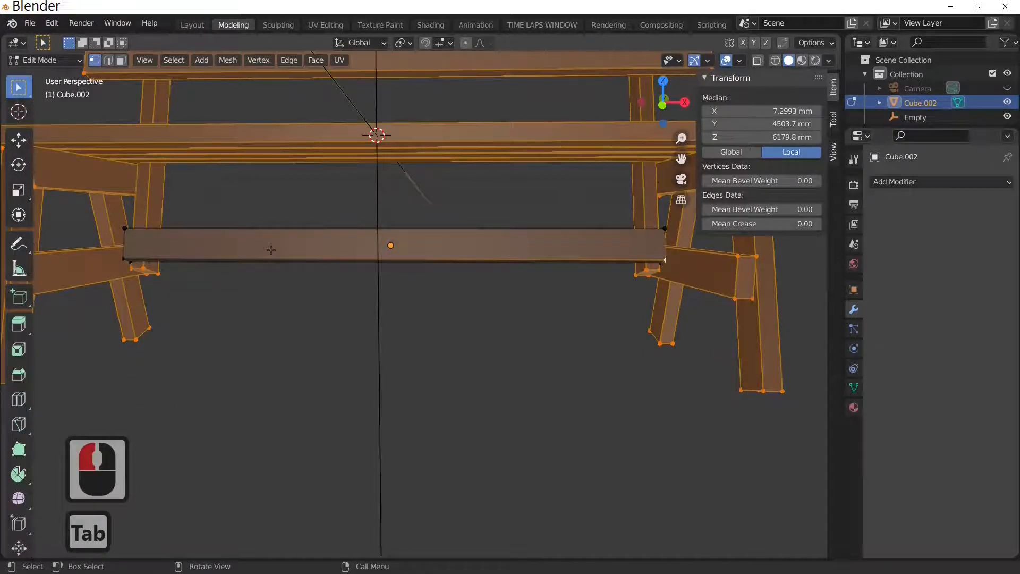
# Measure the brace board's length with a ruler snapped to its two upper end corners.
pyautogui.click(19, 270)
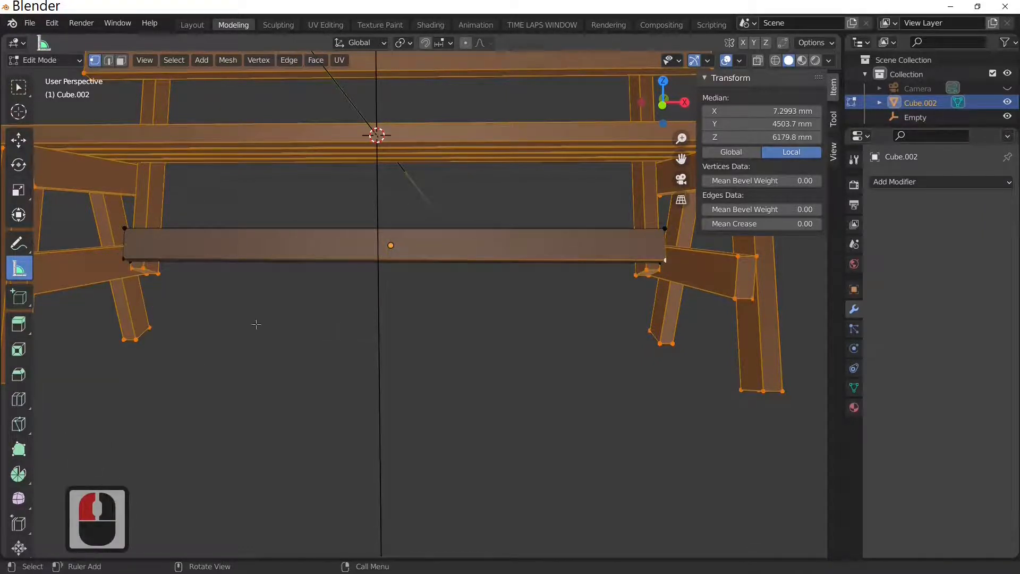
pyautogui.moveTo(256, 324); pyautogui.dragTo(465, 305)
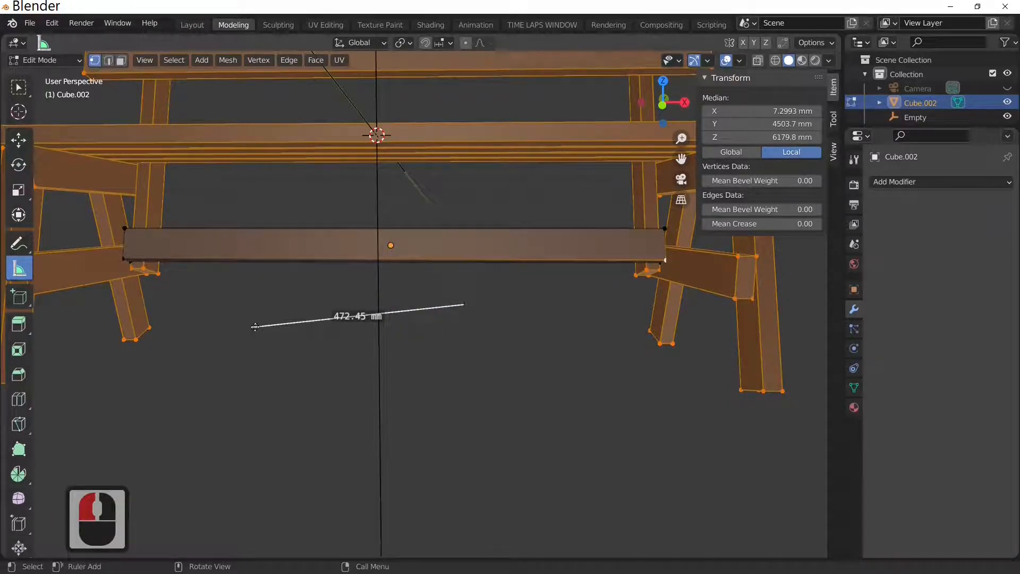
pyautogui.moveTo(255, 326); pyautogui.dragTo(125, 229)
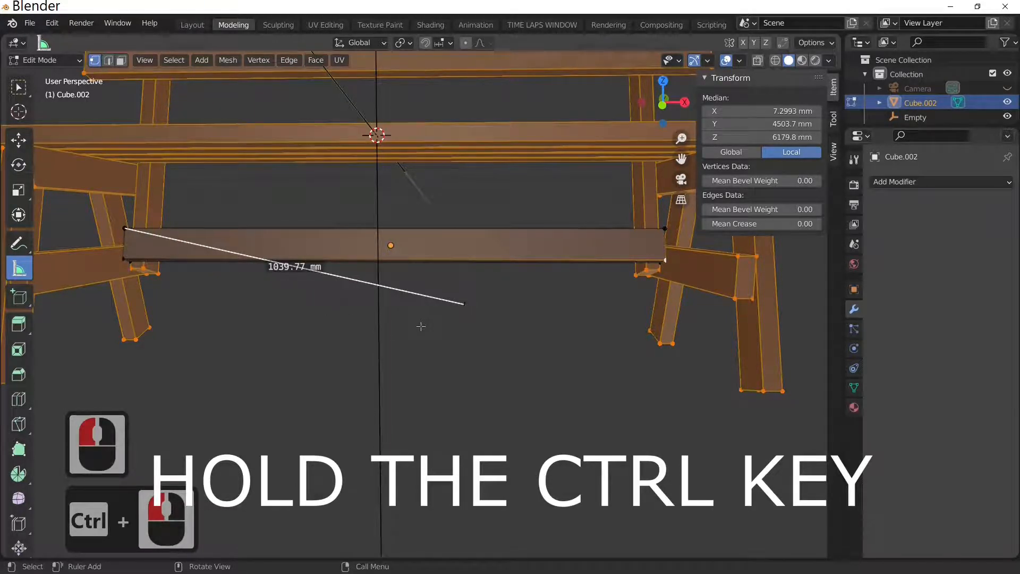
pyautogui.keyDown('ctrl'); pyautogui.moveTo(464, 303); pyautogui.dragTo(665, 228); pyautogui.keyUp('ctrl')
pyautogui.scroll(4, 512, 310)
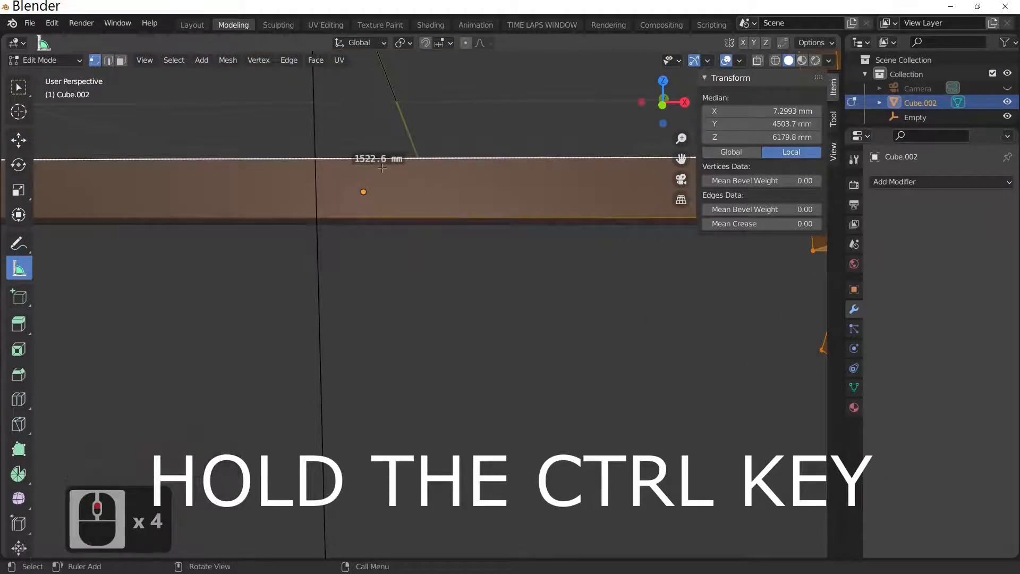
pyautogui.scroll(-1, 425, 191)
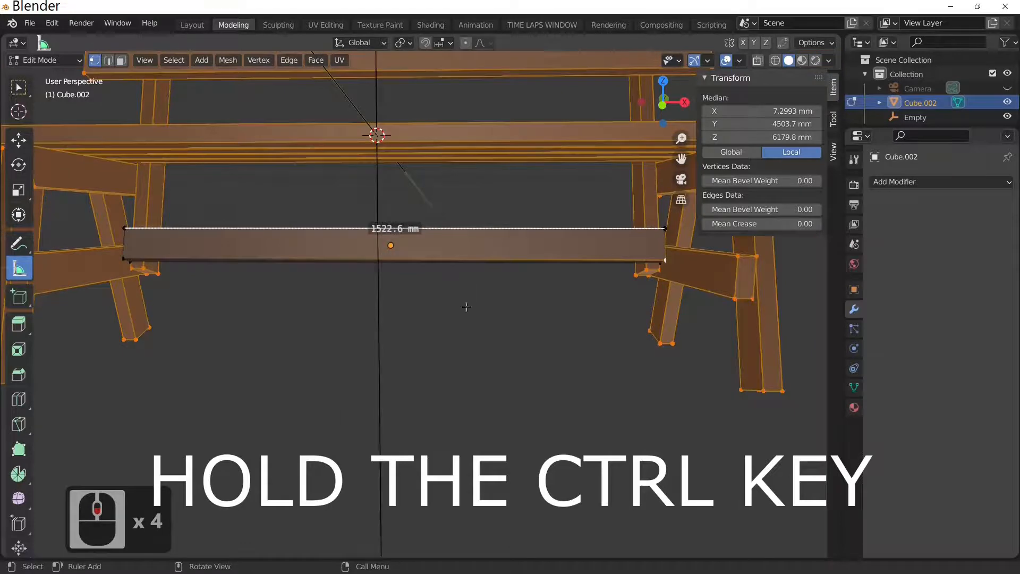
pyautogui.moveTo(478, 327); pyautogui.dragTo(424, 333, button='middle')
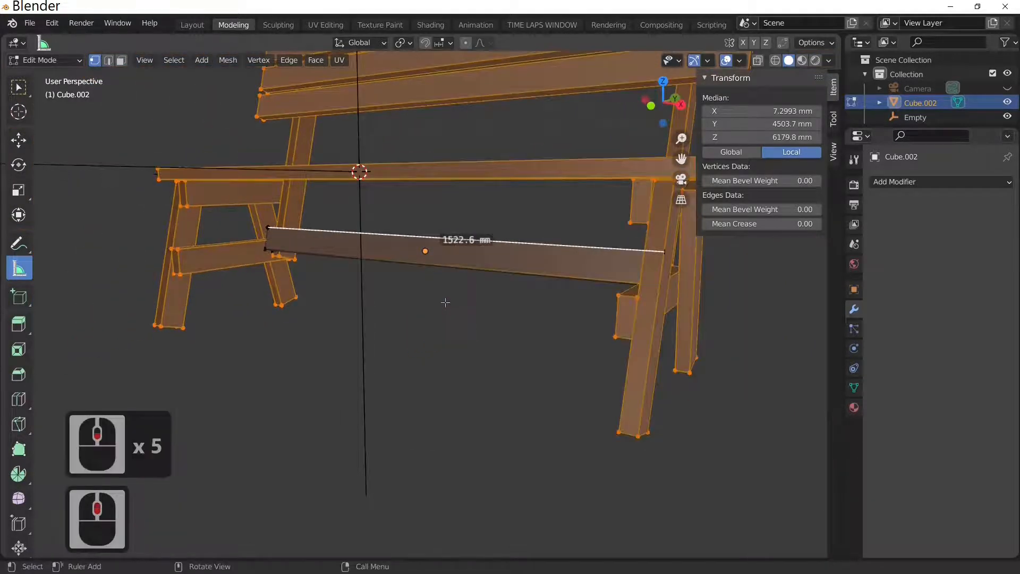
pyautogui.press('Tab')
pyautogui.press('Tab')
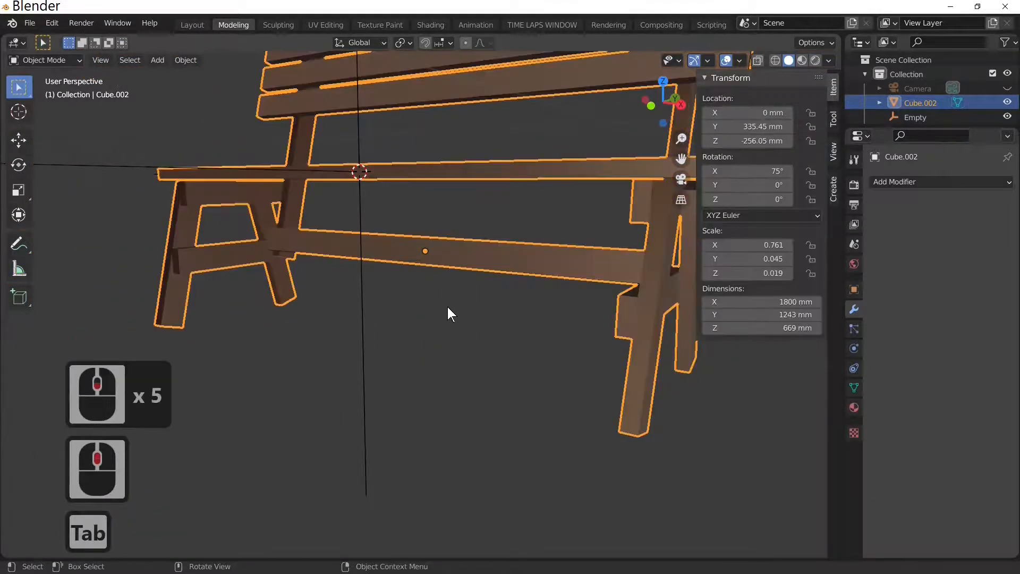
pyautogui.scroll(-3, 447, 307)
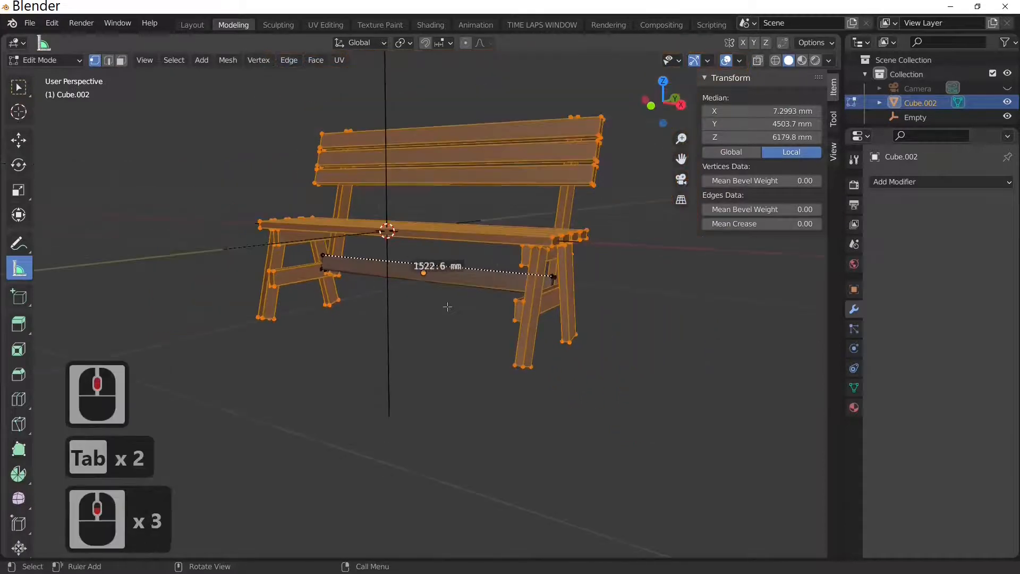
# Select the outer bottom corner vertices of the front and rear legs on one side frame.
pyautogui.moveTo(446, 305)
pyautogui.mouseDown(button='middle')
pyautogui.moveTo(417, 337)
pyautogui.moveTo(443, 320)
pyautogui.moveTo(435, 306)
pyautogui.mouseUp(button='middle')
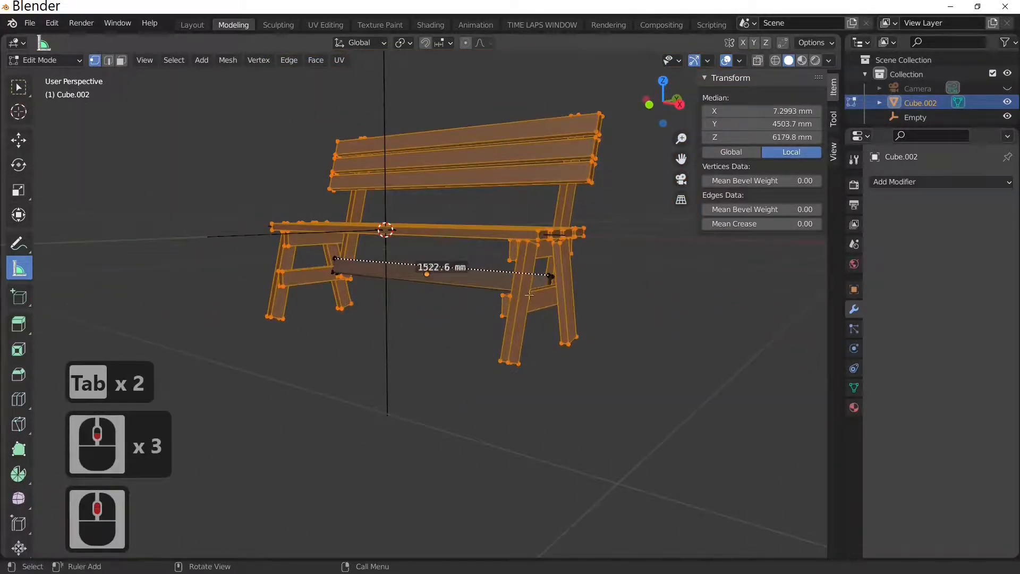
pyautogui.moveTo(529, 295); pyautogui.dragTo(473, 266, button='middle')
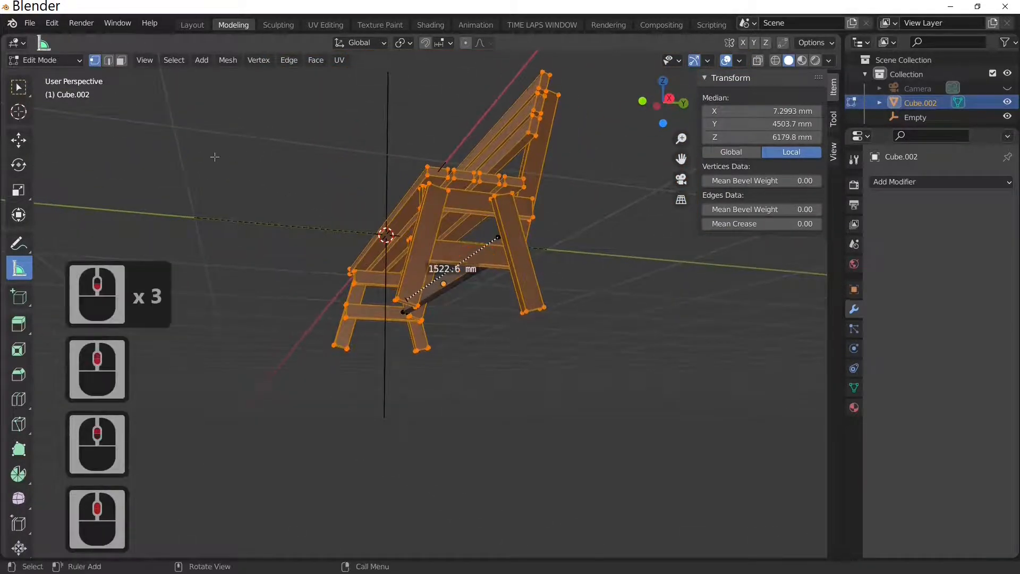
pyautogui.scroll(4, 452, 324)
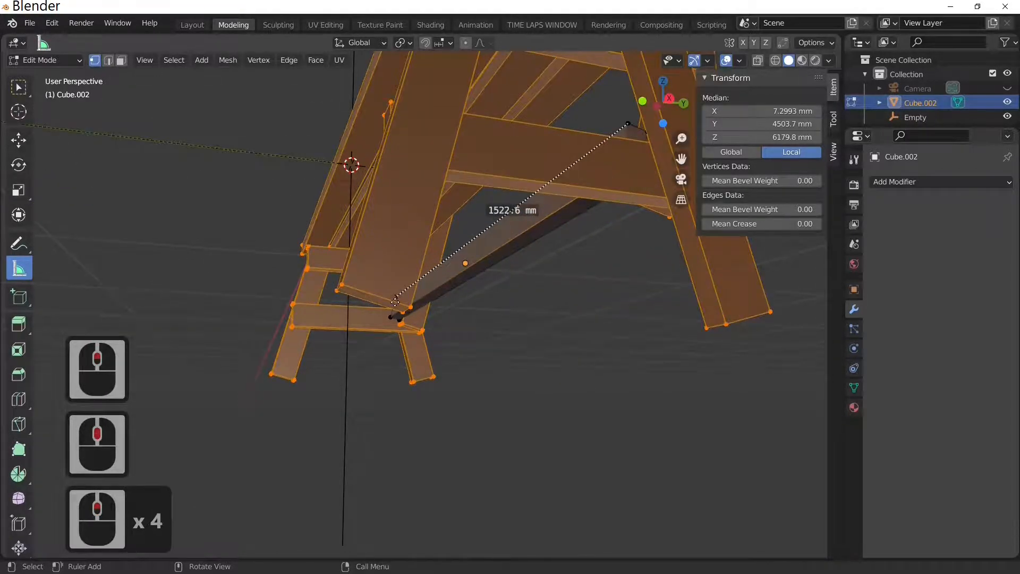
pyautogui.click(341, 284)
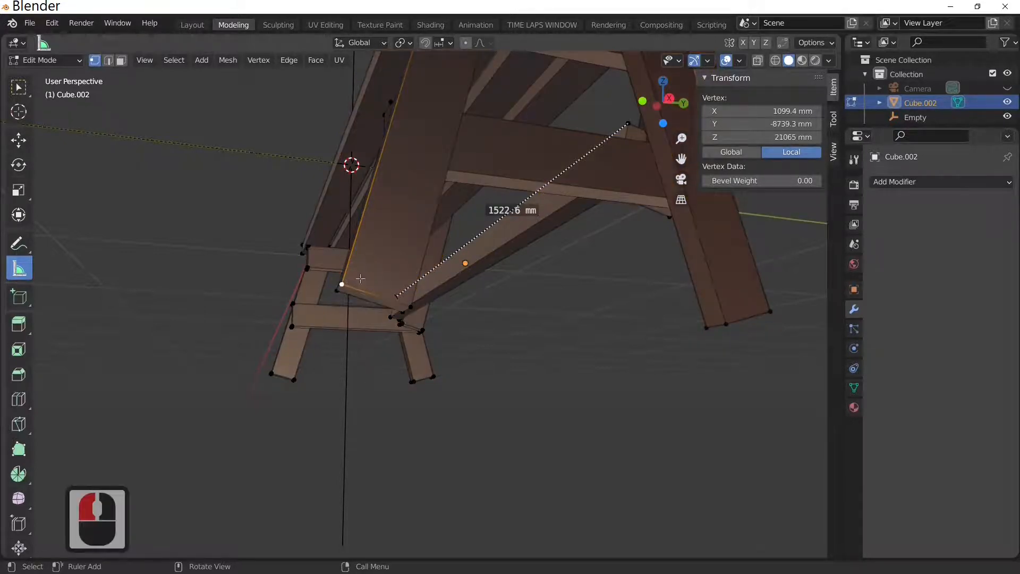
pyautogui.keyDown('shift'); pyautogui.click(770, 311); pyautogui.keyUp('shift')
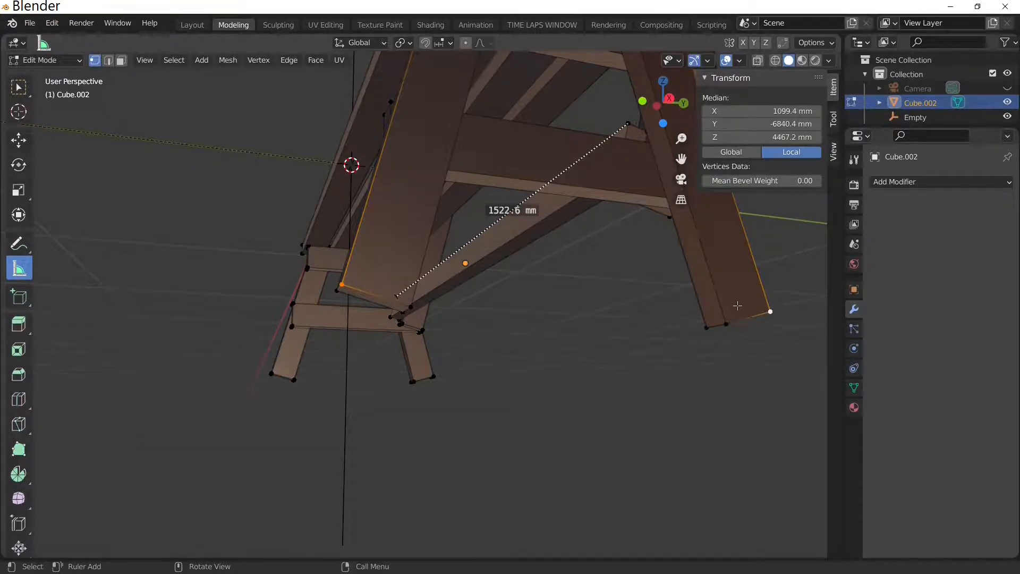
pyautogui.scroll(-3, 618, 306)
pyautogui.moveTo(547, 325); pyautogui.dragTo(542, 330, button='middle')
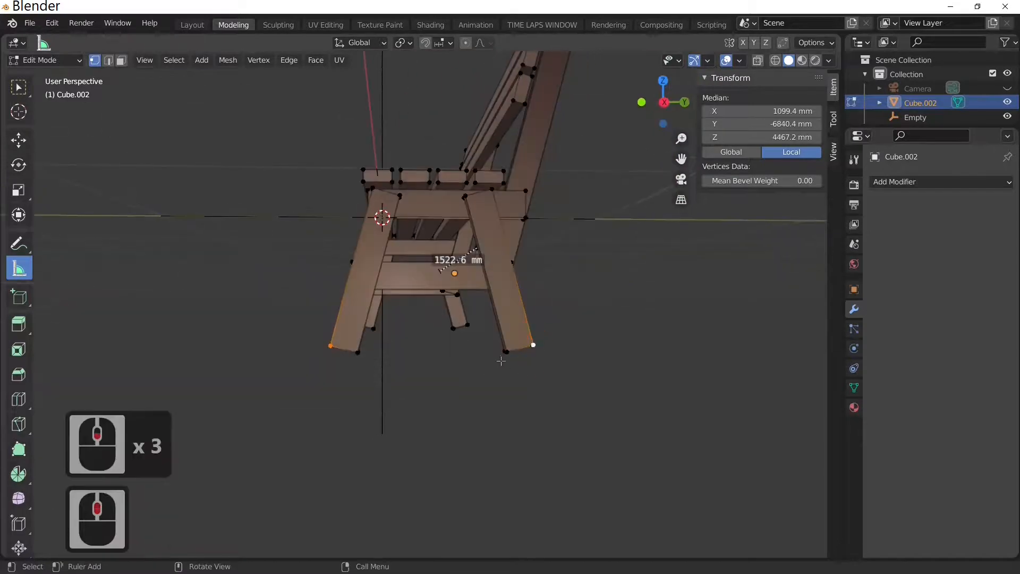
pyautogui.moveTo(474, 347); pyautogui.dragTo(485, 303, button='middle')
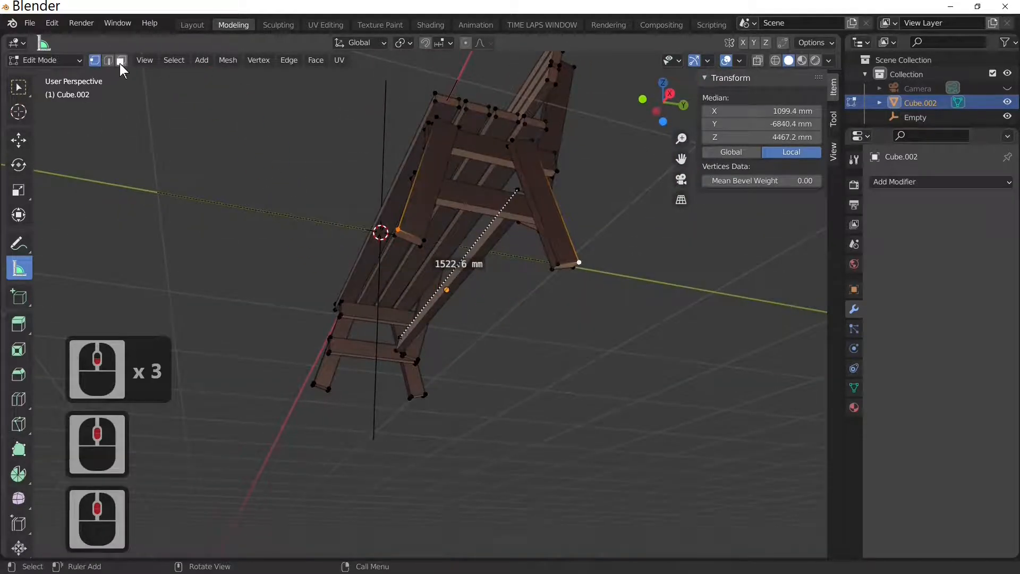
# In edge select mode, select the short inner bottom edges of all four bench legs.
pyautogui.click(109, 60)
pyautogui.click(448, 261)
pyautogui.click(412, 237)
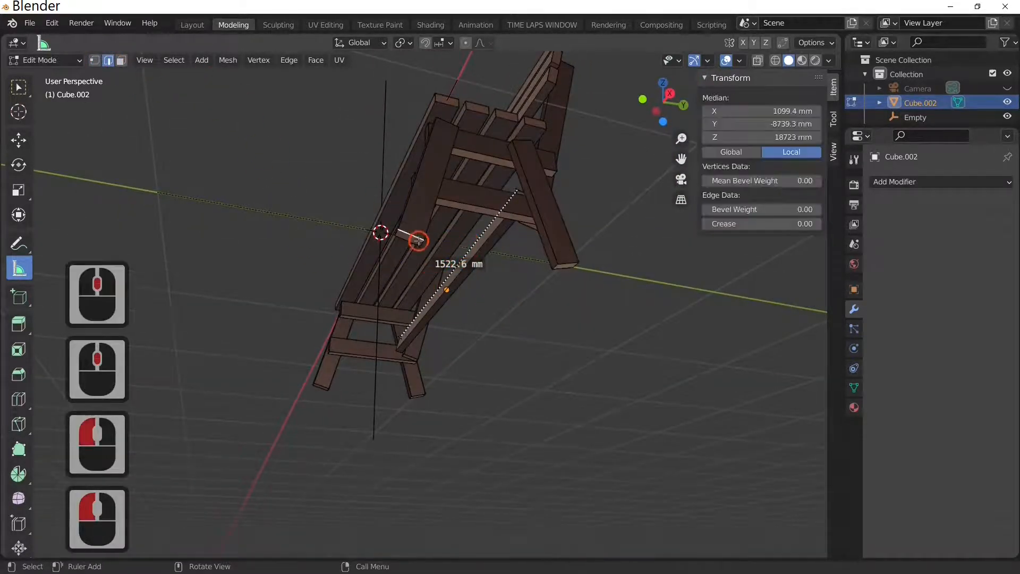
pyautogui.scroll(5, 499, 298)
pyautogui.scroll(-3, 499, 298)
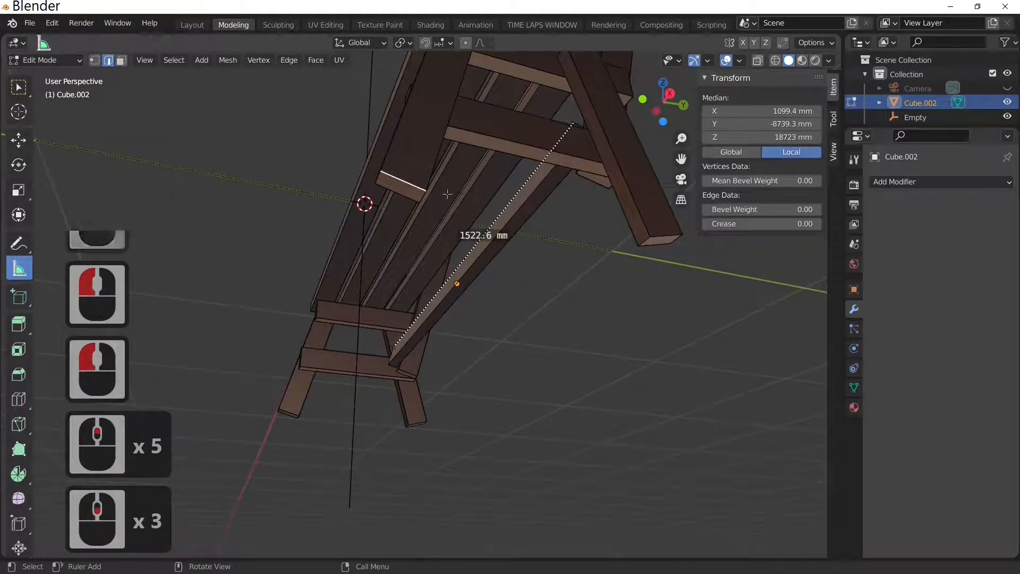
pyautogui.click(420, 196)
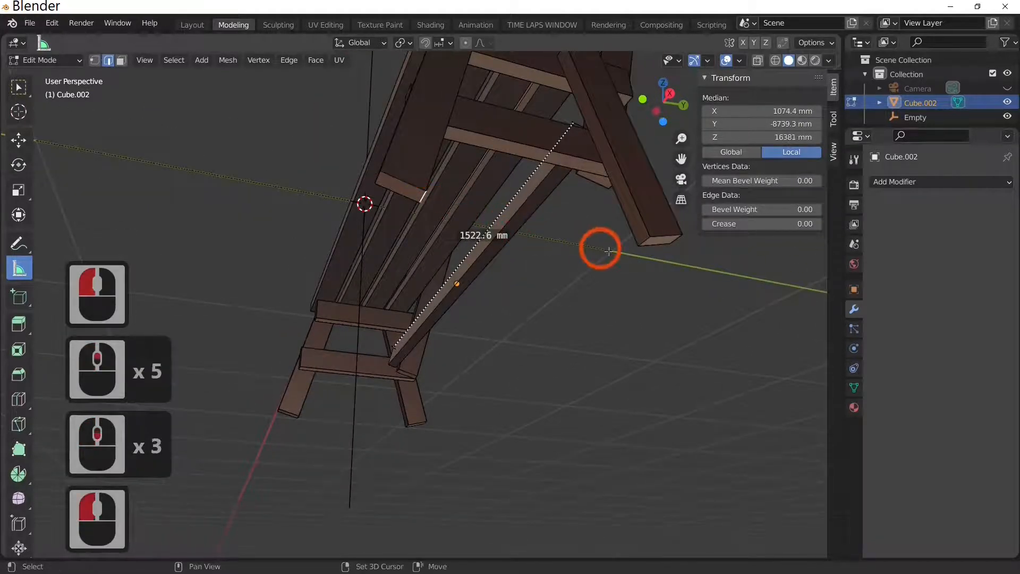
pyautogui.keyDown('shift'); pyautogui.click(645, 238); pyautogui.keyUp('shift')
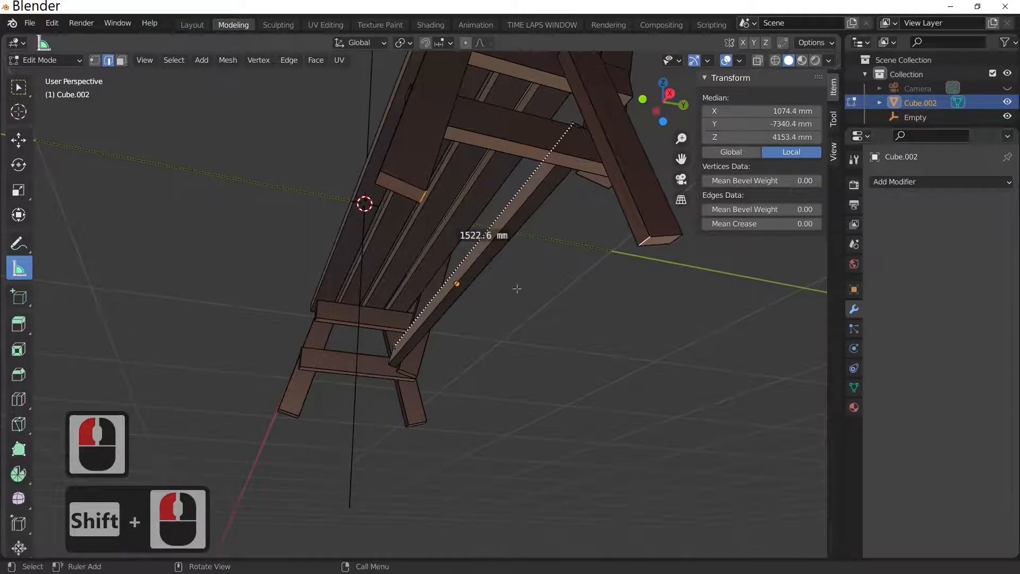
pyautogui.moveTo(407, 420); pyautogui.dragTo(444, 346, button='middle')
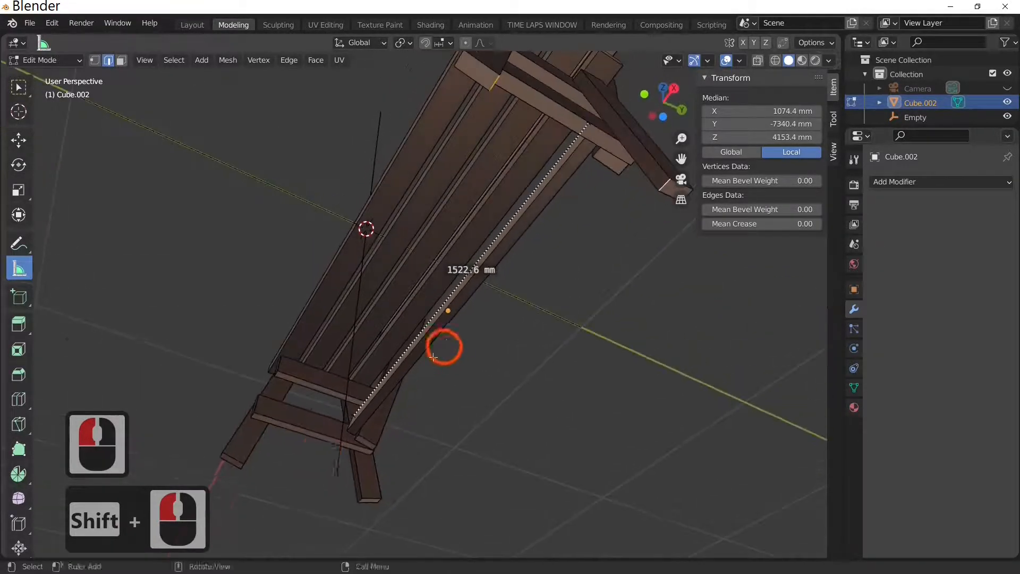
pyautogui.keyDown('shift'); pyautogui.click(359, 499); pyautogui.keyUp('shift')
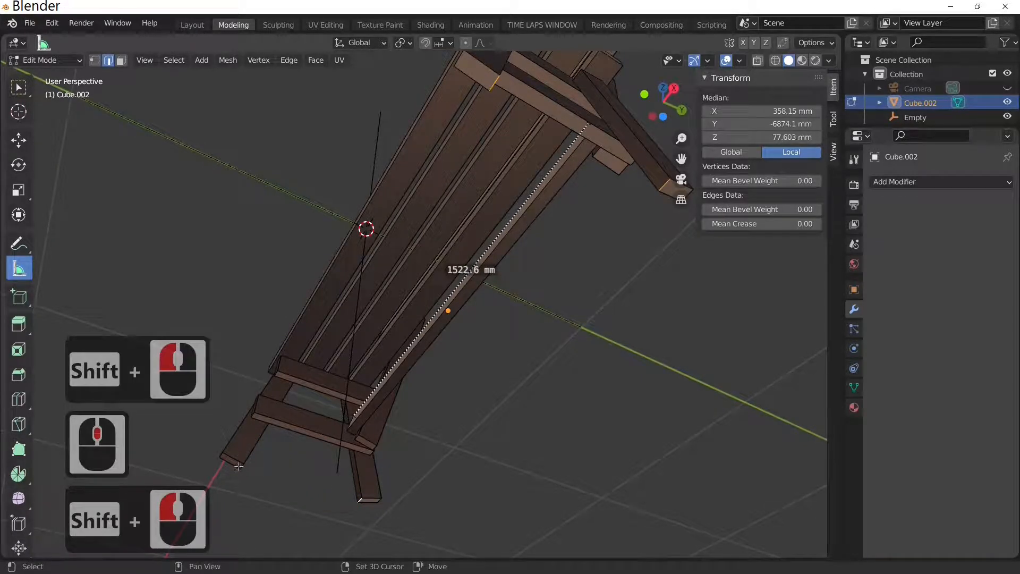
pyautogui.keyDown('shift'); pyautogui.click(238, 466); pyautogui.keyUp('shift')
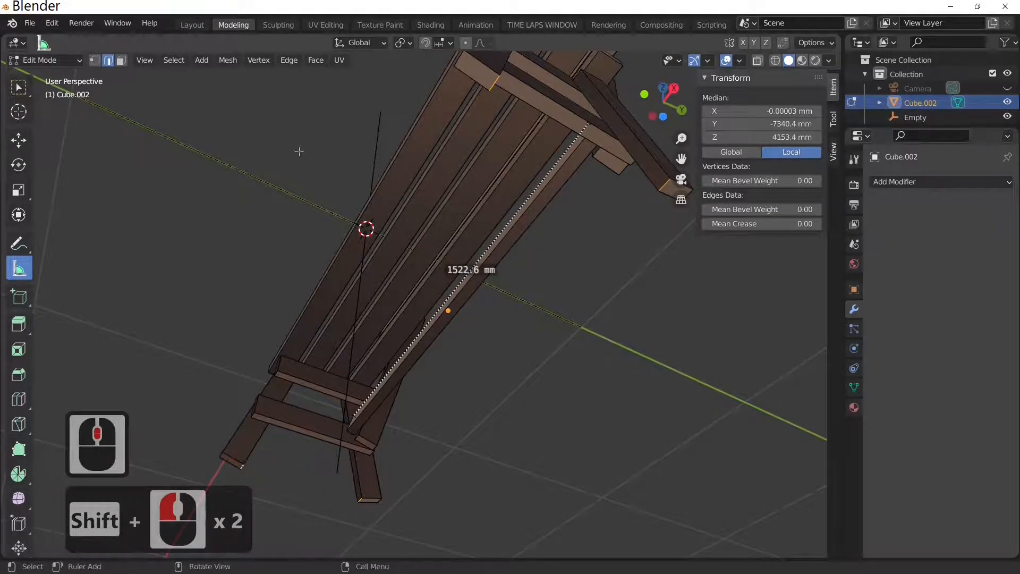
# In the front view, raise the selected leg edges about 30 mm along Z to level the leg bottoms.
pyautogui.press('1')
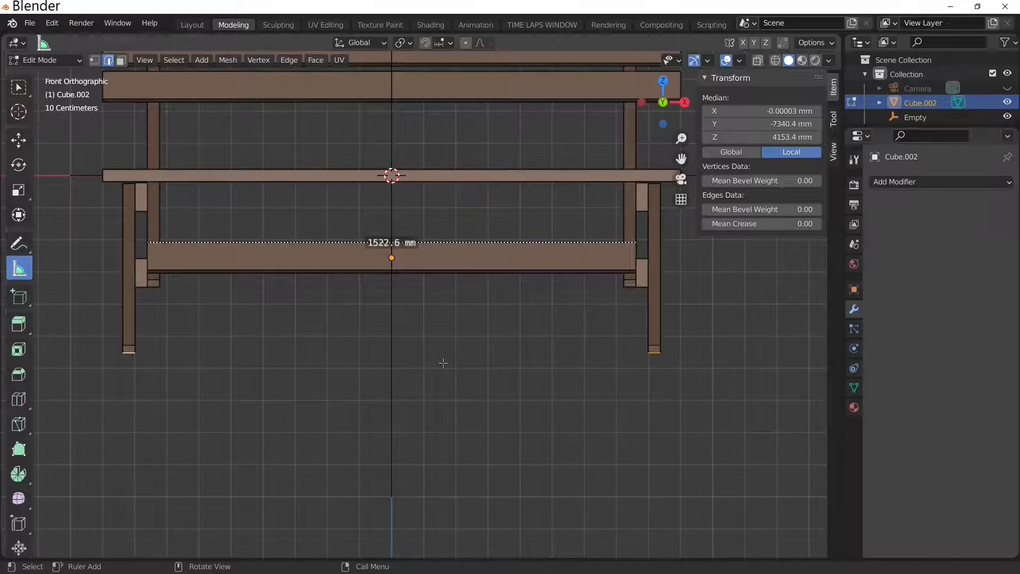
pyautogui.press('g')
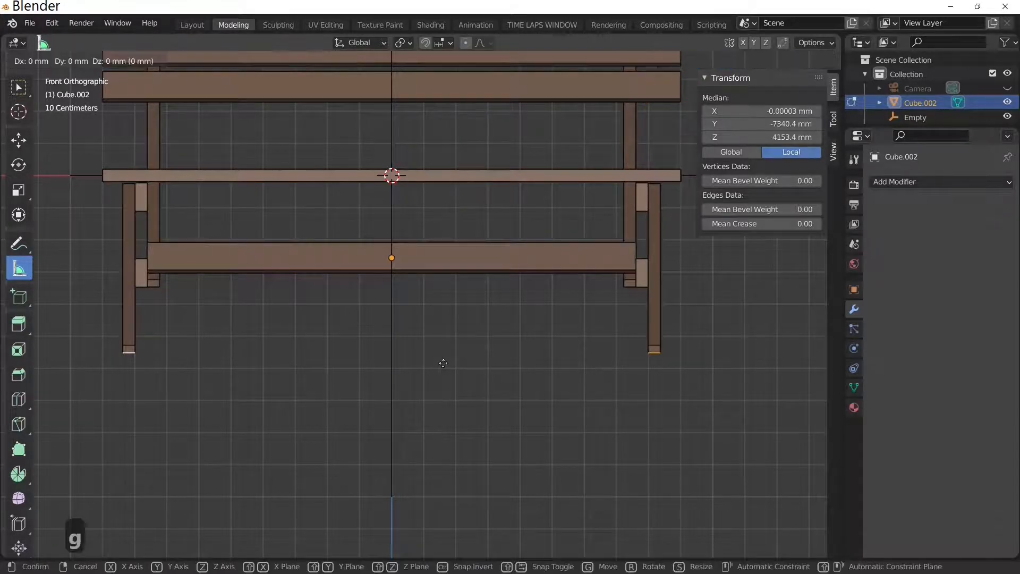
pyautogui.press('z')
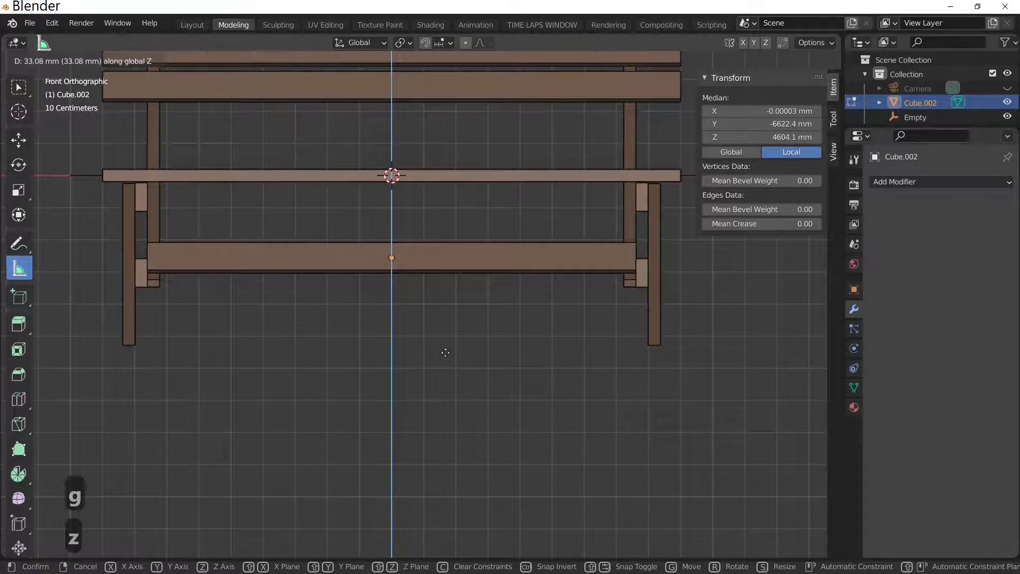
pyautogui.click(445, 353)
# Check the leg bottoms from the side, then lower the same edges slightly along Z in the front view.
pyautogui.scroll(-4, 445, 352)
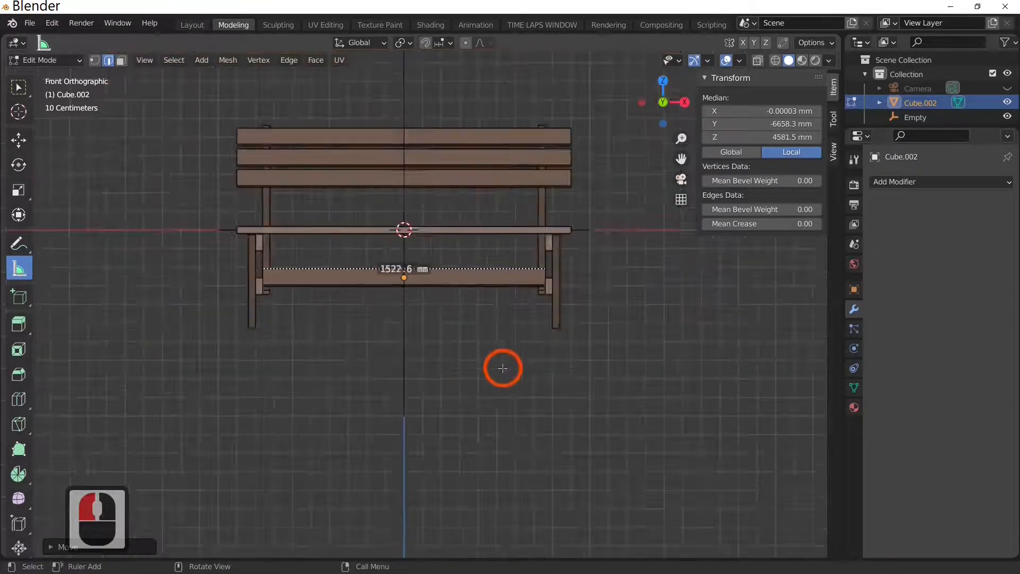
pyautogui.moveTo(501, 367); pyautogui.dragTo(403, 367, button='middle')
pyautogui.moveTo(495, 392); pyautogui.dragTo(470, 389, button='middle')
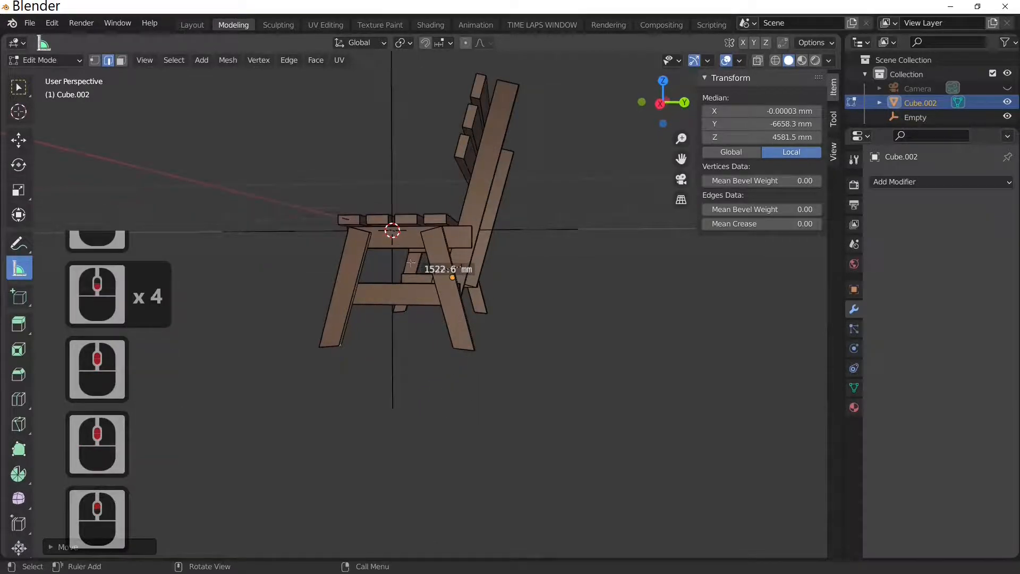
pyautogui.press('KP_1')
pyautogui.scroll(2, 630, 395)
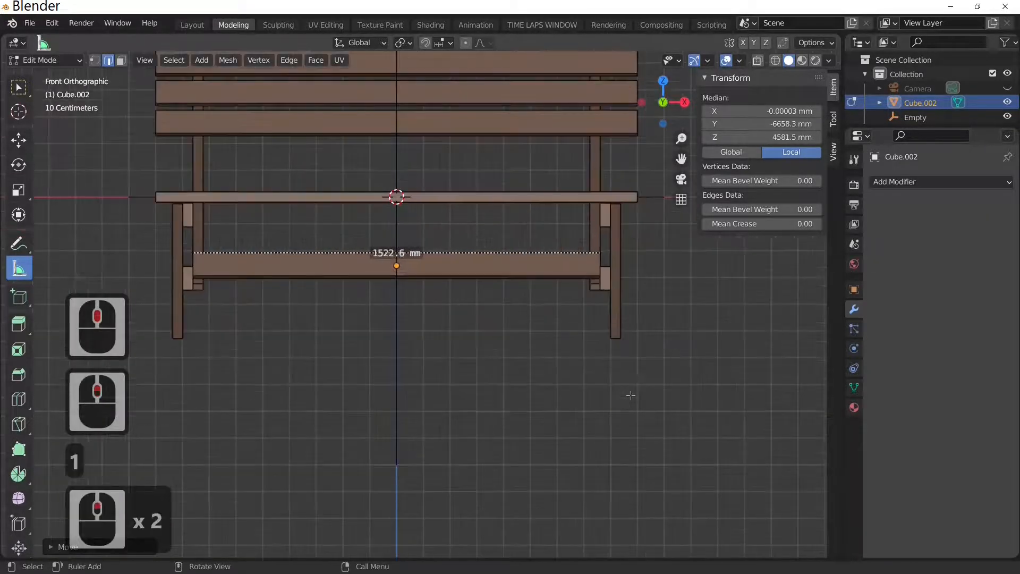
pyautogui.press('g')
pyautogui.press('z')
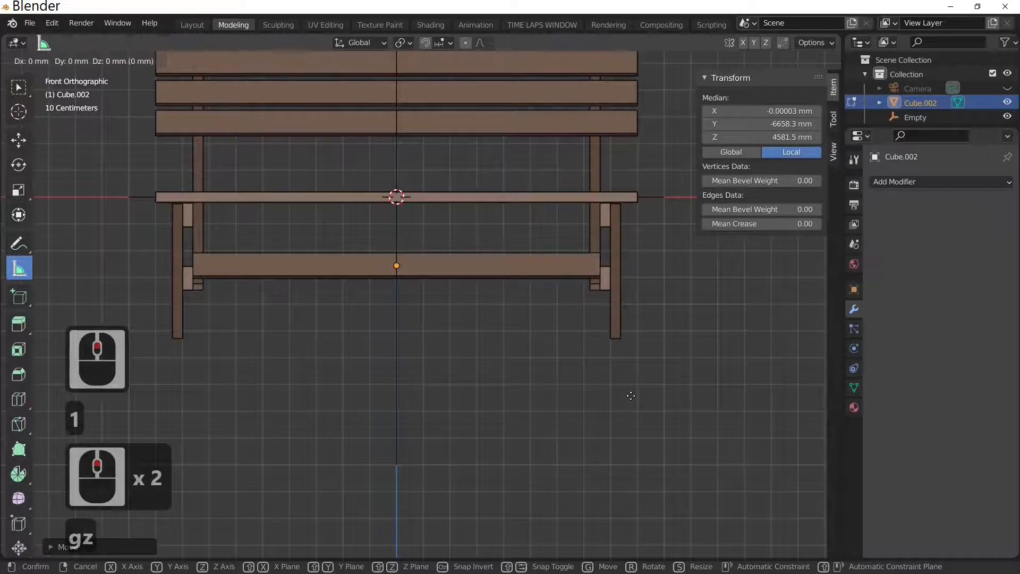
pyautogui.click(631, 397)
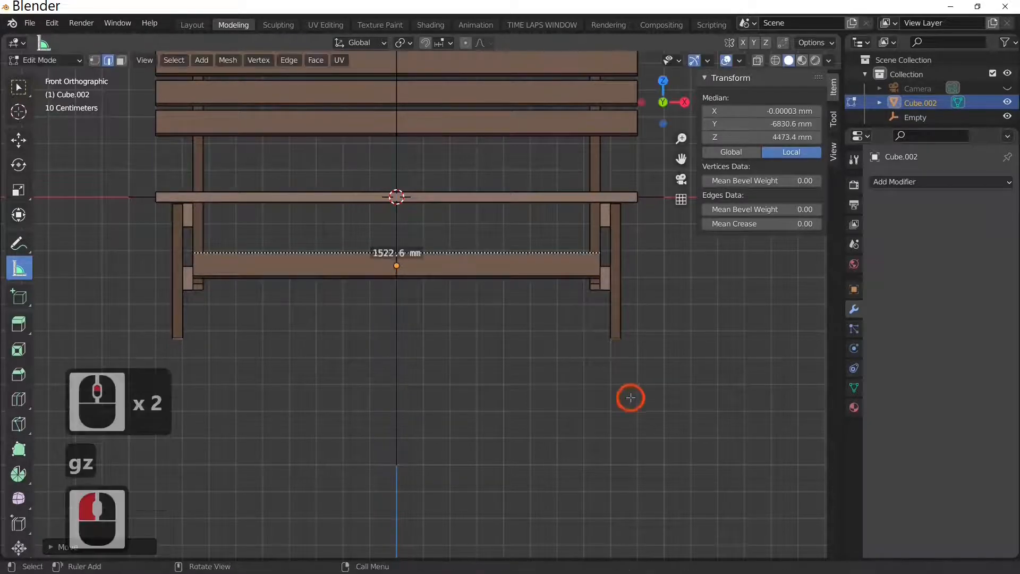
# Check the levelled leg bottoms from several angles, leaving edit mode briefly and returning to it.
pyautogui.press('Tab')
pyautogui.moveTo(695, 403); pyautogui.dragTo(523, 420, button='middle')
pyautogui.middleClick(543, 400)
pyautogui.press('KP_1')
pyautogui.press('Tab')
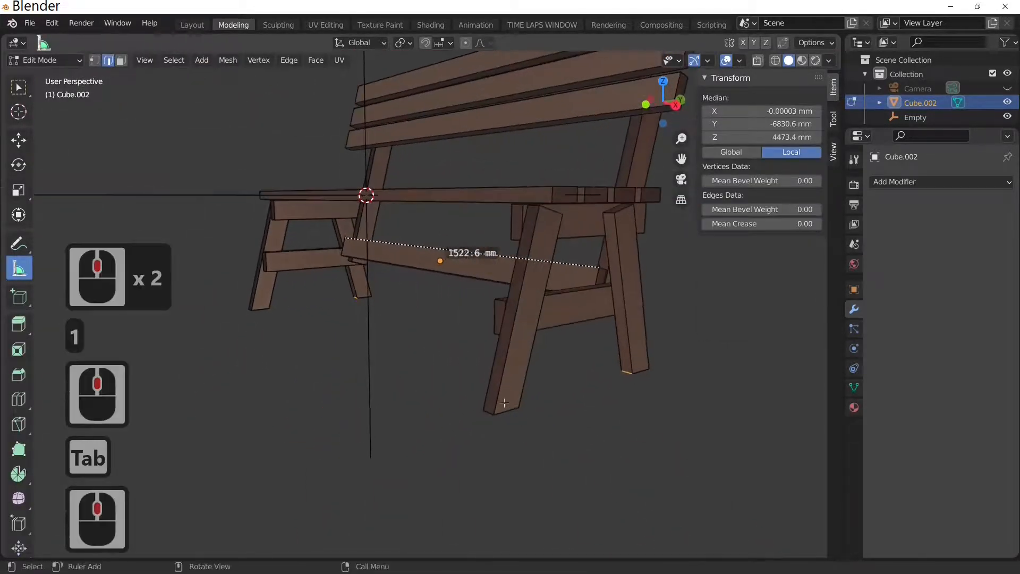
# Add two rulers and snap one along the outer edge of the near front leg to measure its full length.
pyautogui.moveTo(444, 472); pyautogui.dragTo(545, 439)
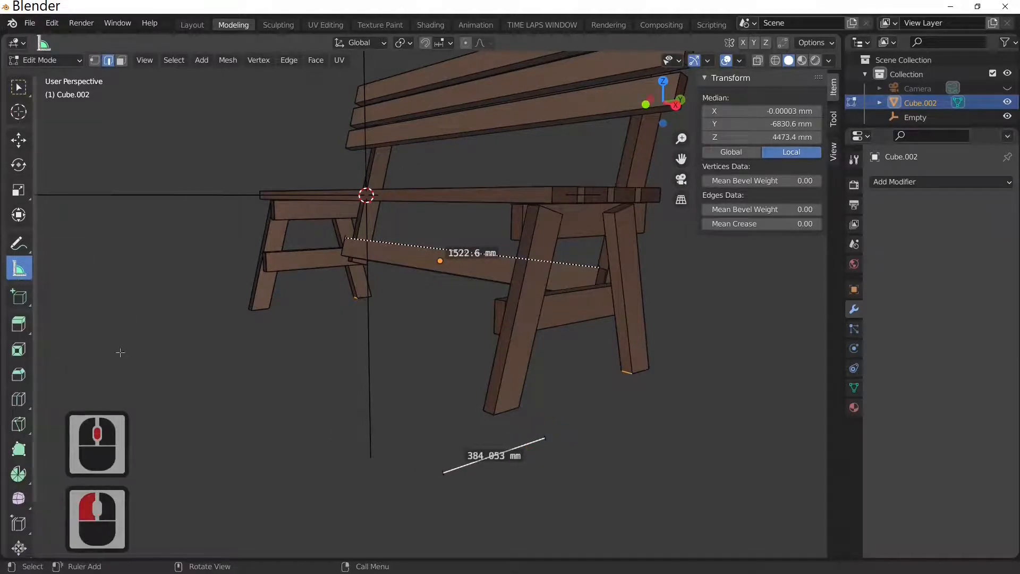
pyautogui.moveTo(304, 455); pyautogui.dragTo(423, 400)
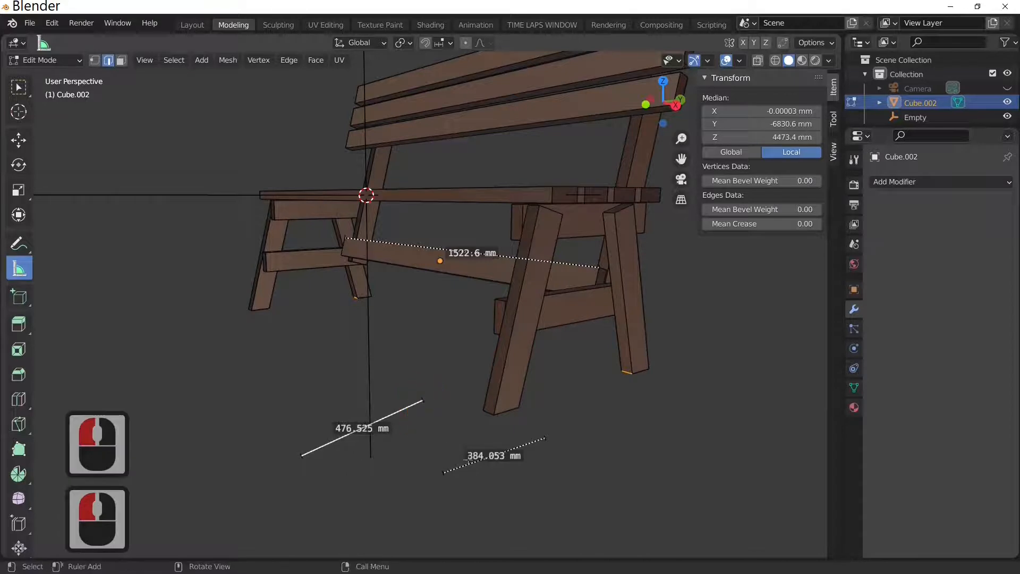
pyautogui.click(444, 474)
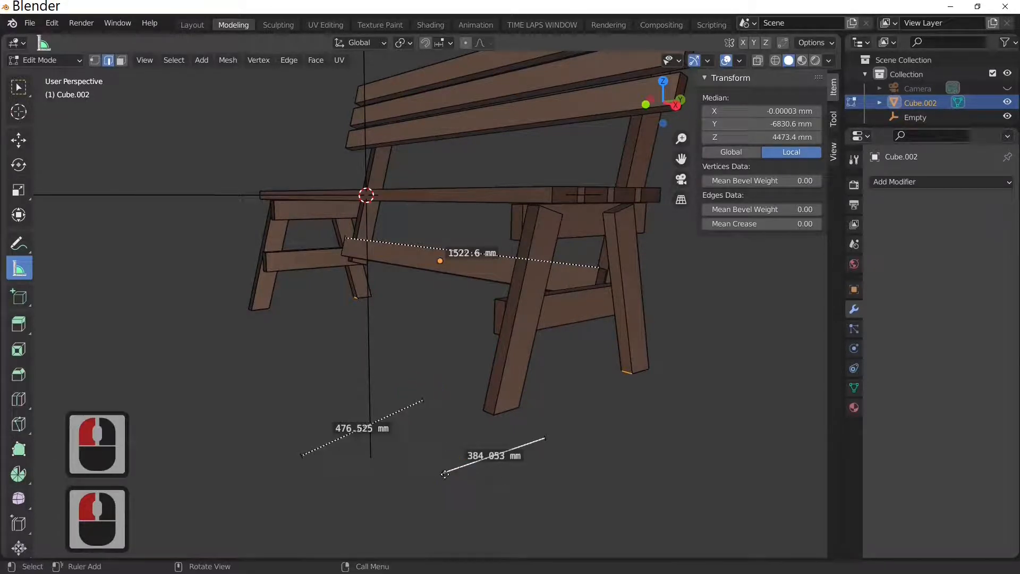
pyautogui.click(444, 474)
pyautogui.moveTo(445, 474); pyautogui.dragTo(490, 414)
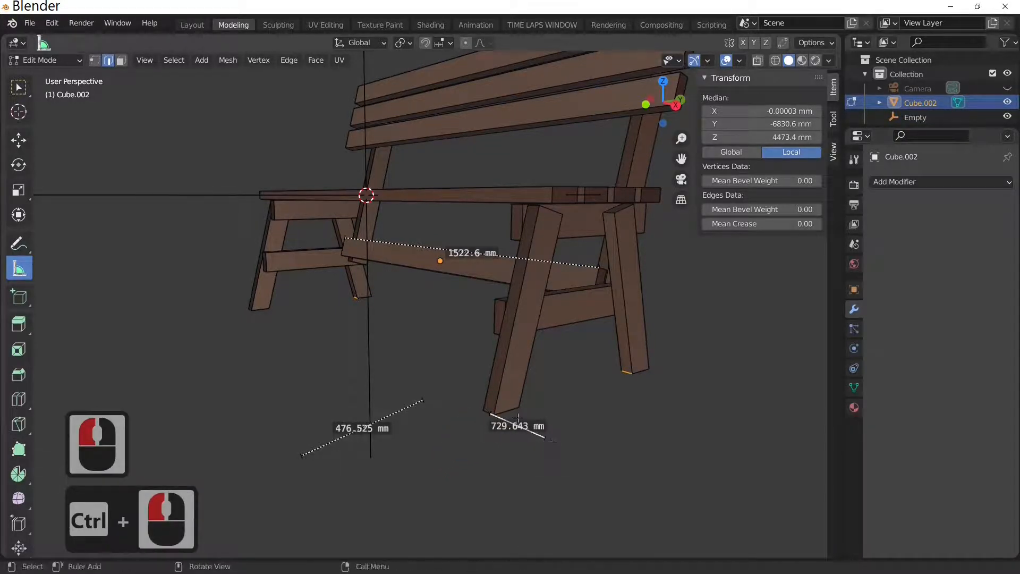
pyautogui.scroll(3, 497, 344)
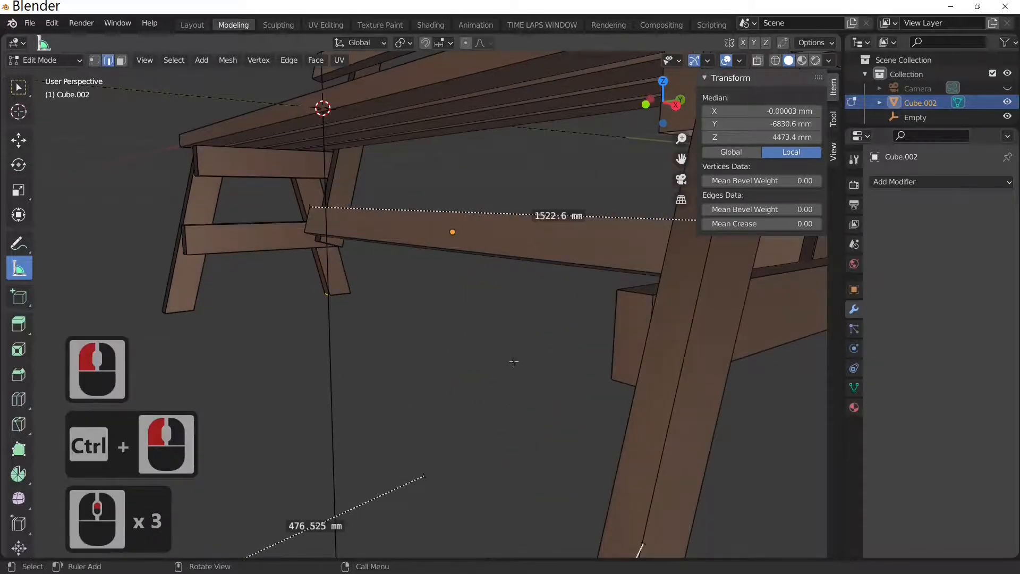
pyautogui.scroll(-4, 514, 362)
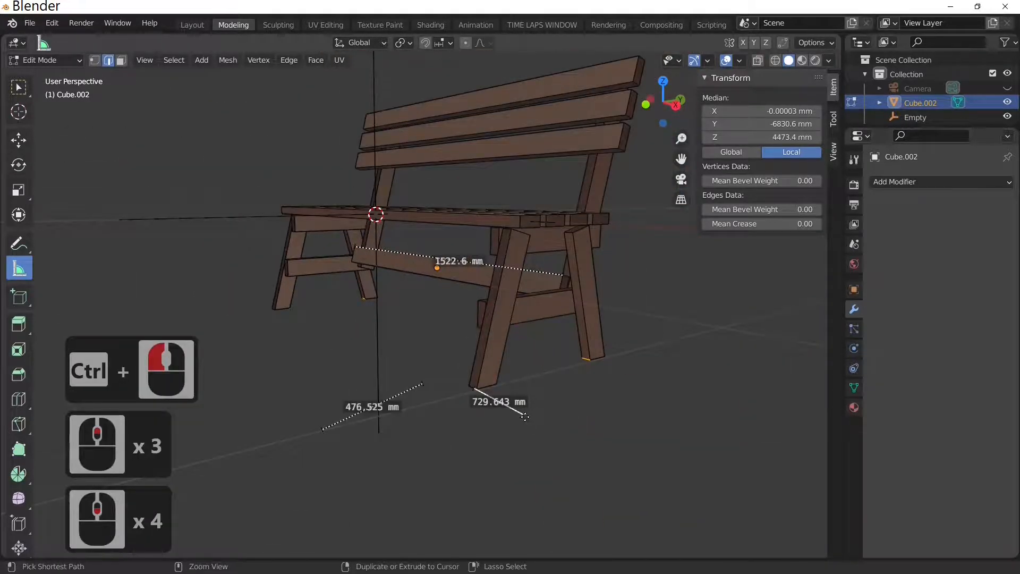
pyautogui.moveTo(525, 417); pyautogui.dragTo(515, 243)
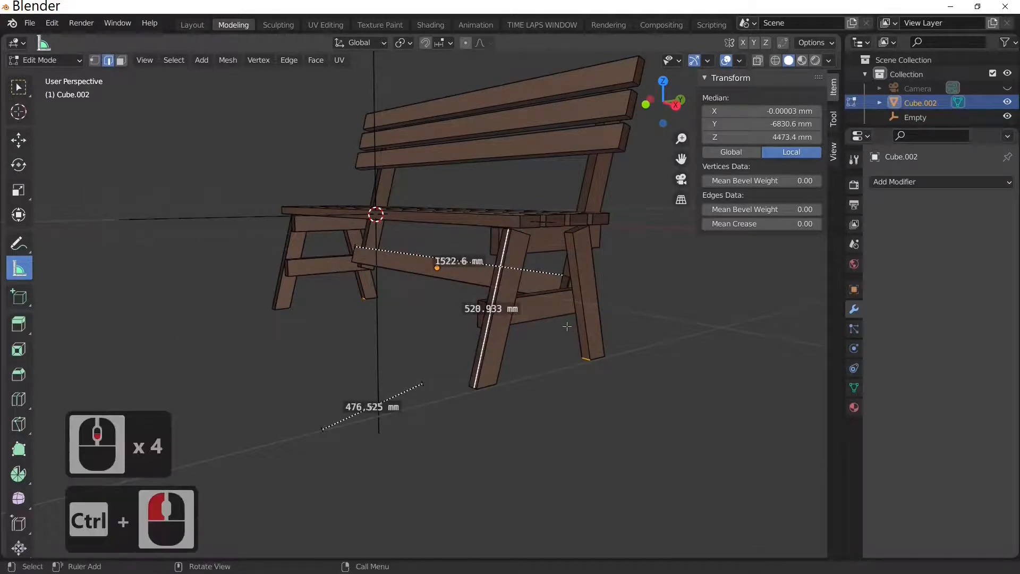
# Snap the second ruler along the outer edge of the rear leg at the opposite end of the bench to measure its length.
pyautogui.scroll(1, 511, 388)
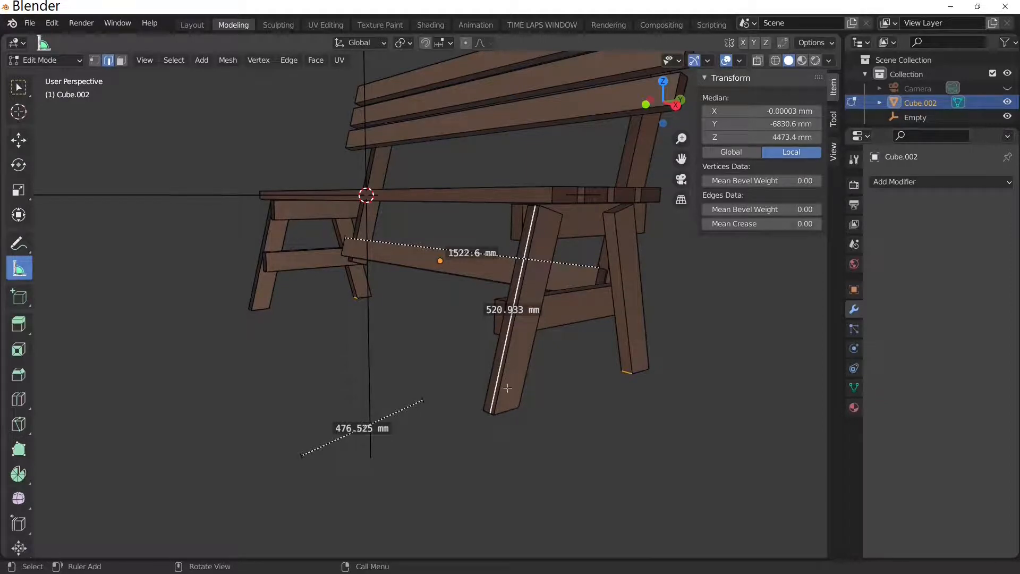
pyautogui.moveTo(591, 331); pyautogui.dragTo(458, 234, button='middle')
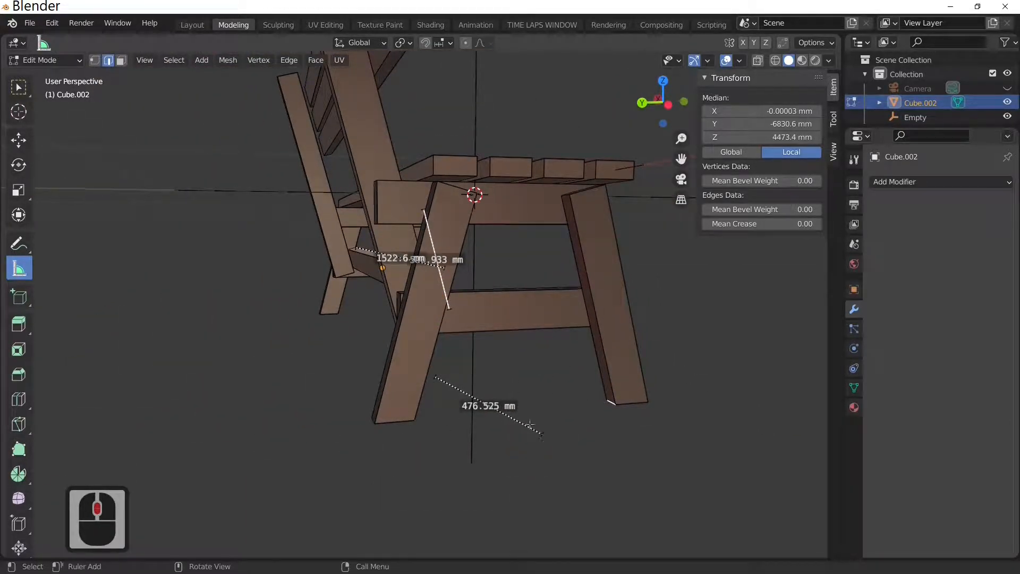
pyautogui.moveTo(523, 433); pyautogui.dragTo(375, 423)
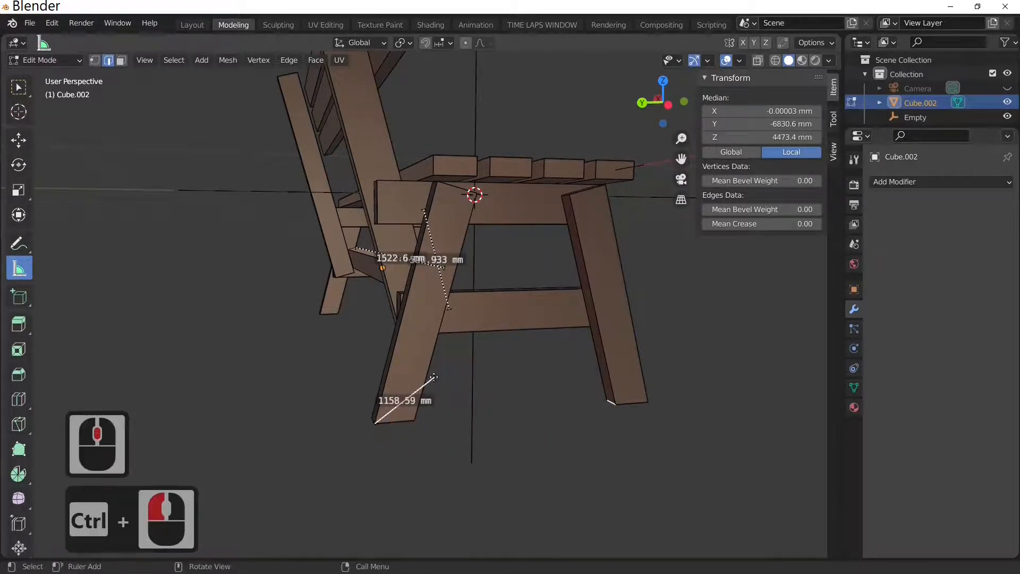
pyautogui.moveTo(433, 377); pyautogui.dragTo(437, 182)
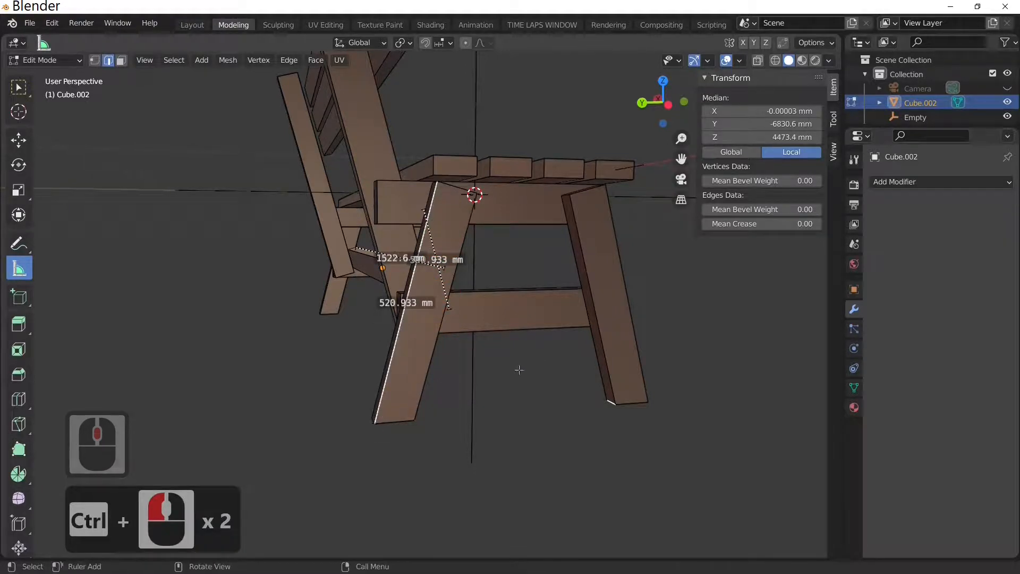
# Add a third ruler and snap it from the bottom to the top corner of a backrest post to measure its length.
pyautogui.moveTo(492, 364); pyautogui.dragTo(619, 299, button='middle')
pyautogui.moveTo(528, 392); pyautogui.dragTo(714, 345)
pyautogui.moveTo(588, 349); pyautogui.dragTo(497, 298, button='middle')
pyautogui.scroll(3, 614, 343)
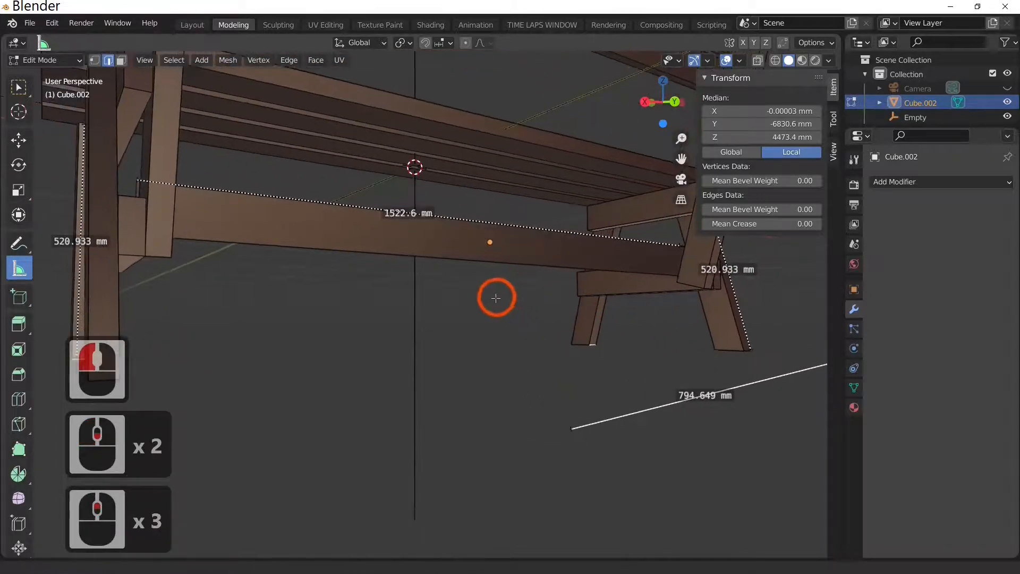
pyautogui.moveTo(571, 427); pyautogui.dragTo(671, 276)
pyautogui.keyDown('ctrl'); pyautogui.moveTo(676, 282); pyautogui.dragTo(706, 287); pyautogui.keyUp('ctrl')
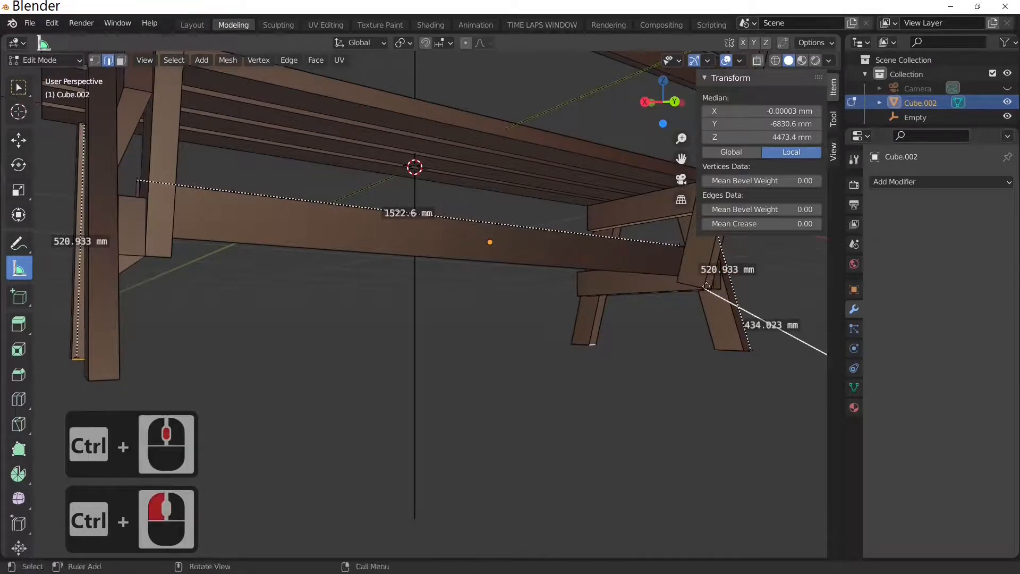
pyautogui.scroll(-4, 738, 348)
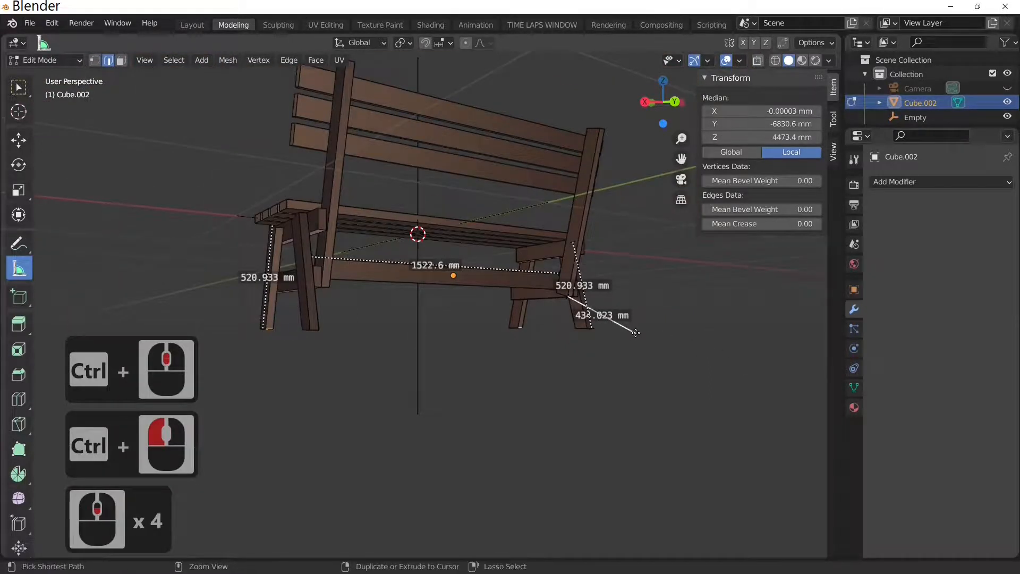
pyautogui.moveTo(636, 333); pyautogui.dragTo(604, 129)
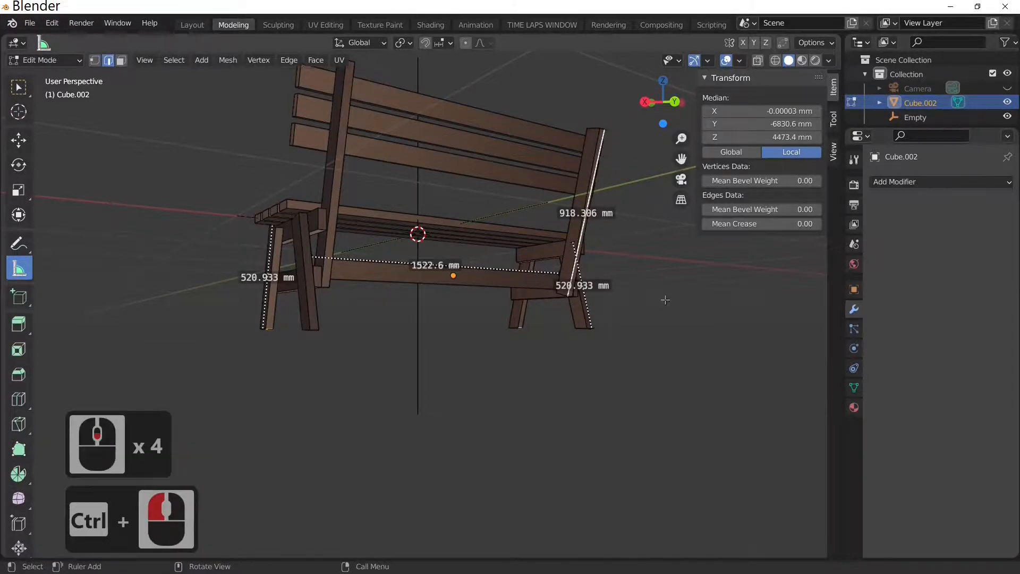
# Remove the angle point added midway along the backrest post's ruler.
pyautogui.scroll(4, 679, 316)
pyautogui.scroll(-3, 675, 319)
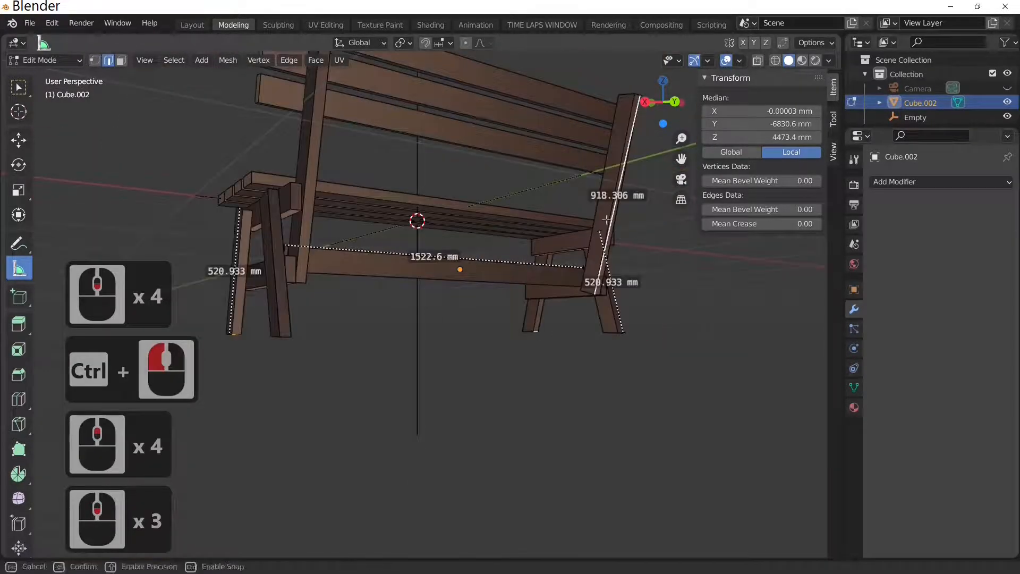
pyautogui.moveTo(601, 220); pyautogui.dragTo(615, 195)
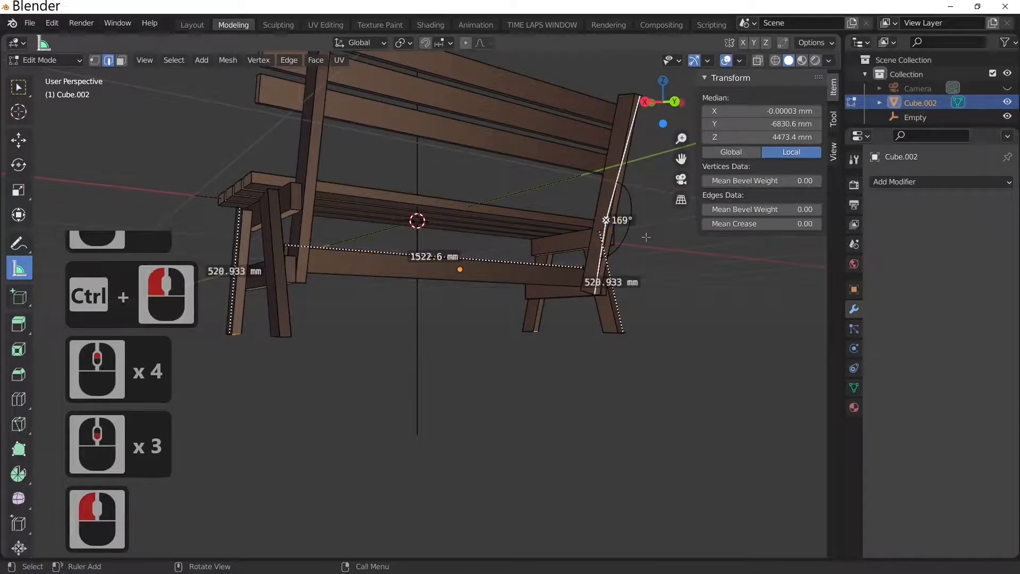
pyautogui.press('ctrl')
pyautogui.hotkey('ctrl', 'z')
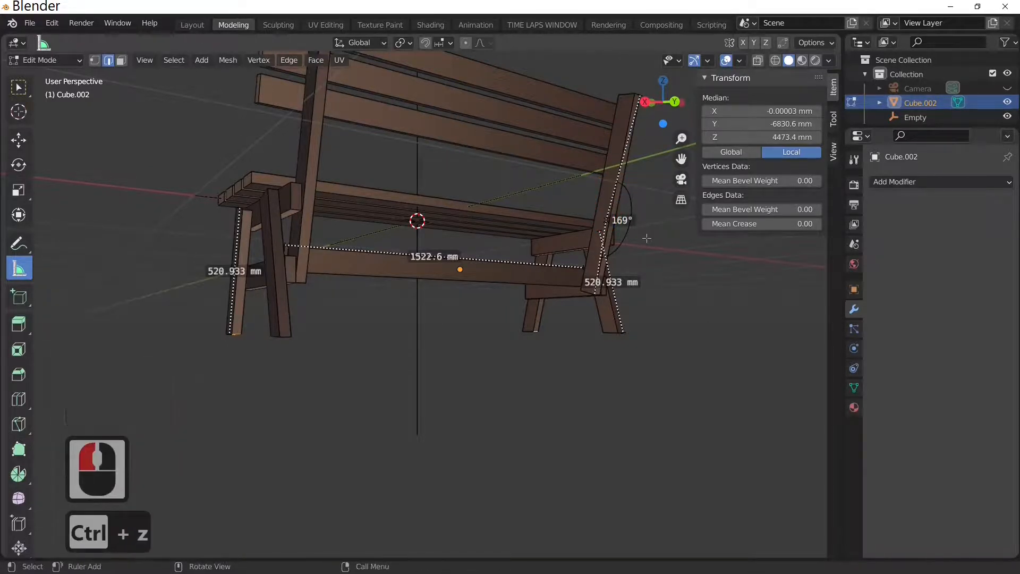
pyautogui.click(608, 217)
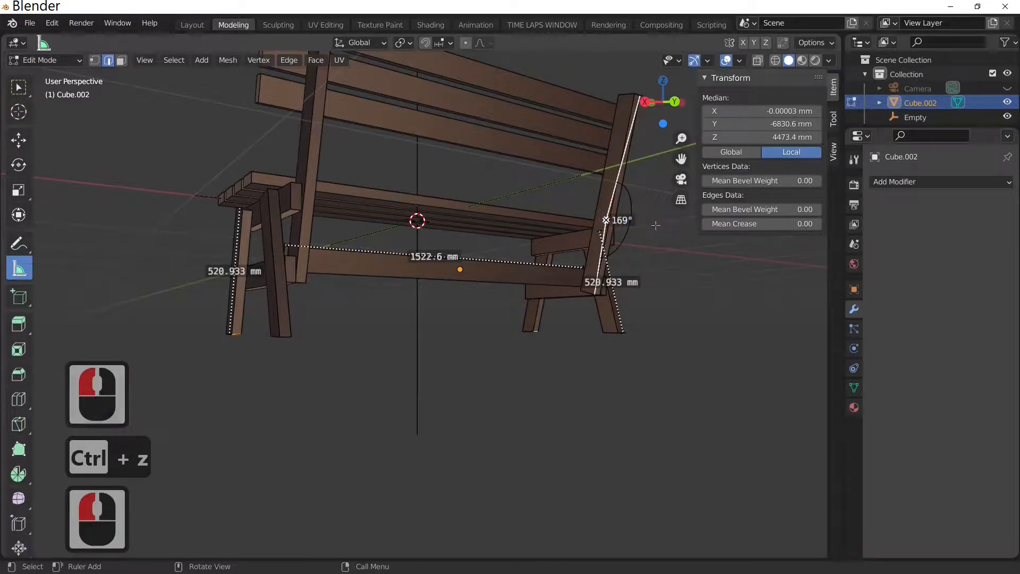
pyautogui.press('x')
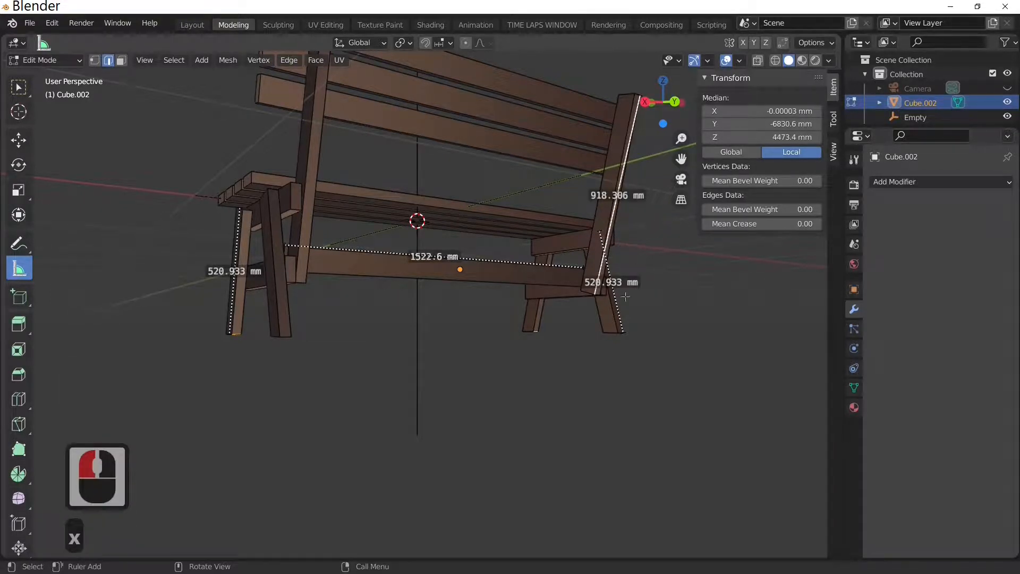
pyautogui.moveTo(604, 328); pyautogui.dragTo(648, 302, button='middle')
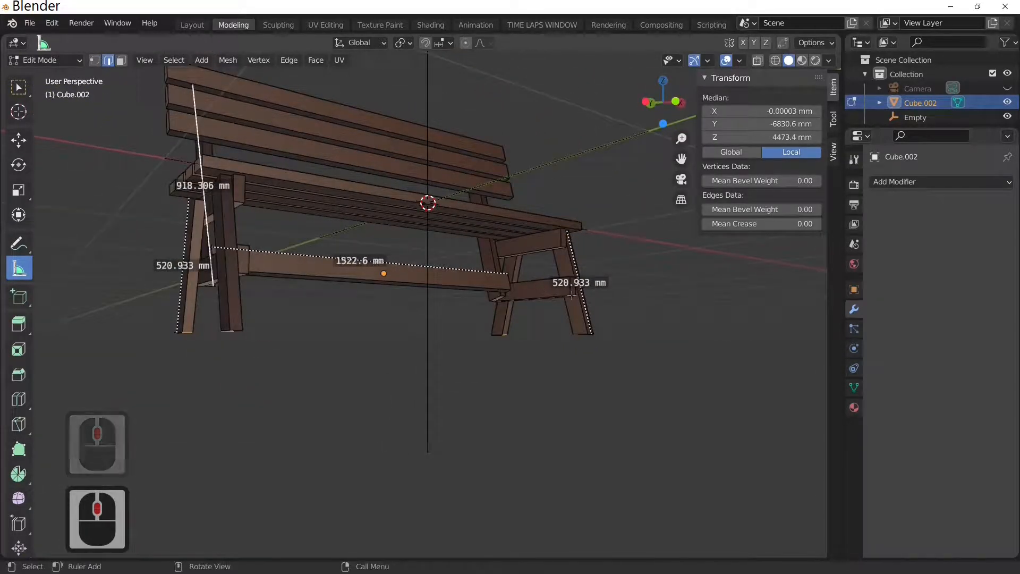
pyautogui.moveTo(569, 295); pyautogui.dragTo(491, 366, button='middle')
pyautogui.moveTo(485, 374); pyautogui.dragTo(463, 381)
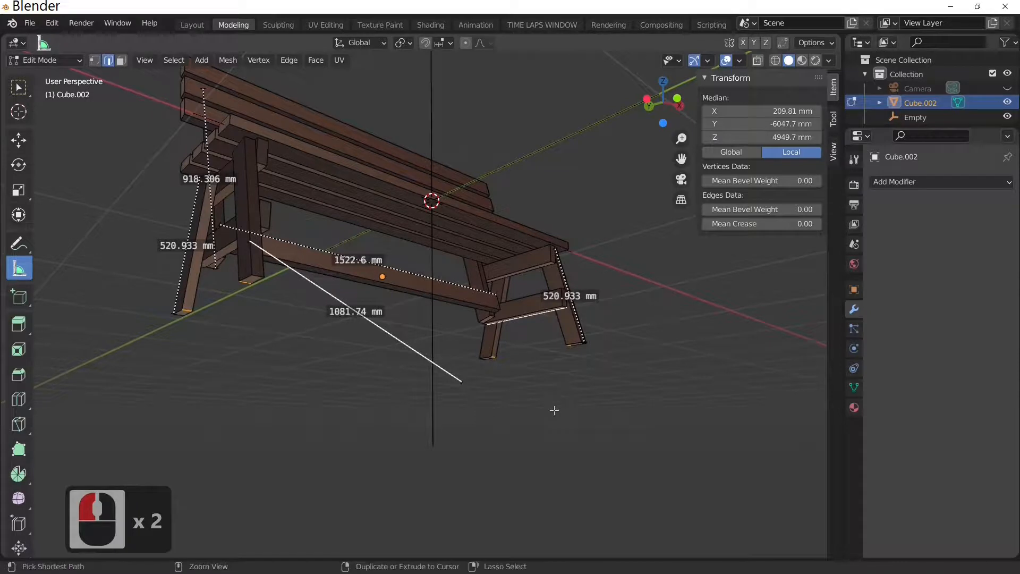
pyautogui.hotkey('ctrl', 'z')
pyautogui.hotkey('ctrl', 'z')
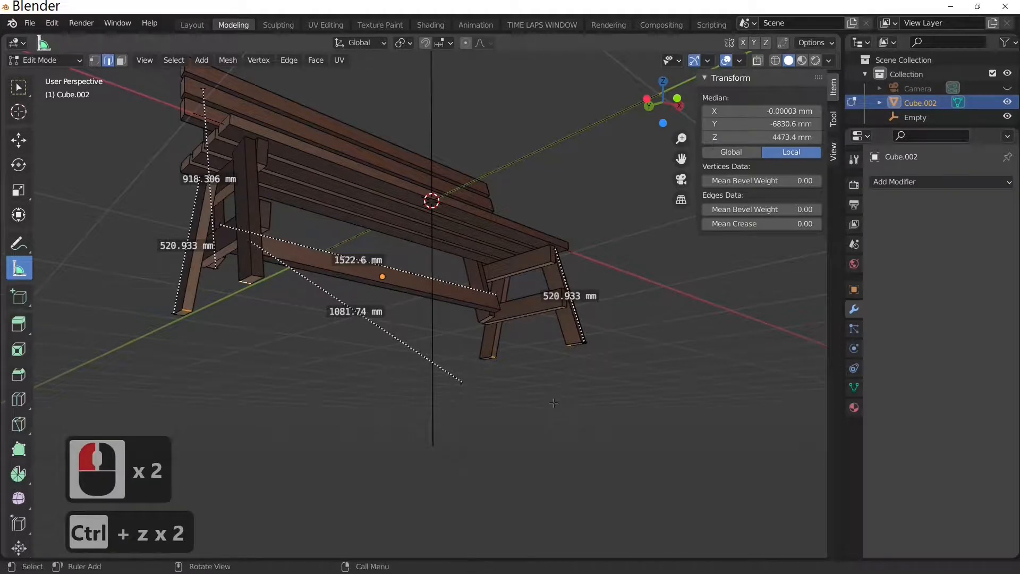
pyautogui.press('x')
pyautogui.click(390, 339)
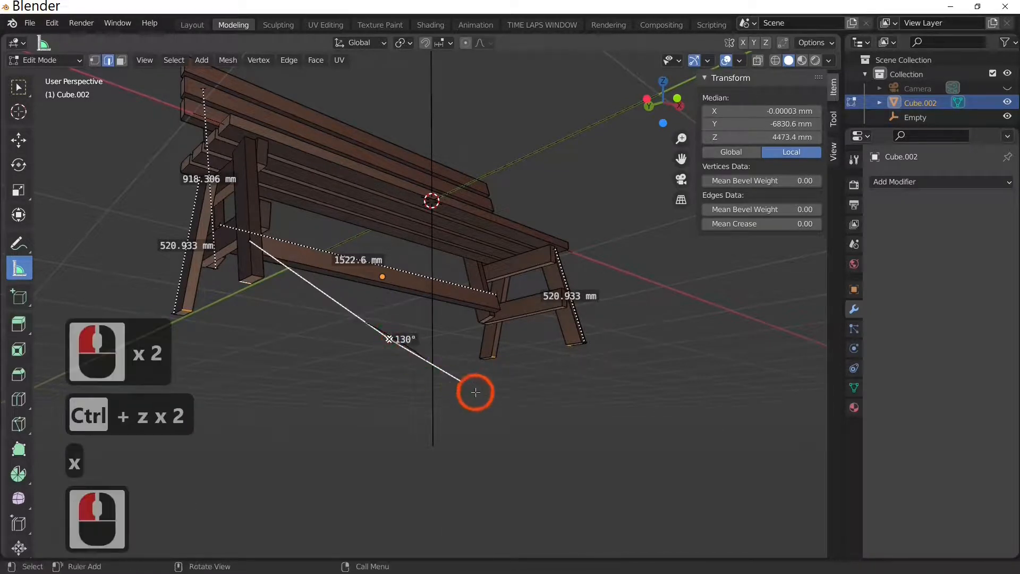
pyautogui.moveTo(466, 381); pyautogui.dragTo(462, 376)
pyautogui.press('x')
# Add a ruler and snap both ends to the bottom corners of one side frame's lower rail to measure its length.
pyautogui.moveTo(529, 348); pyautogui.dragTo(387, 351, button='middle')
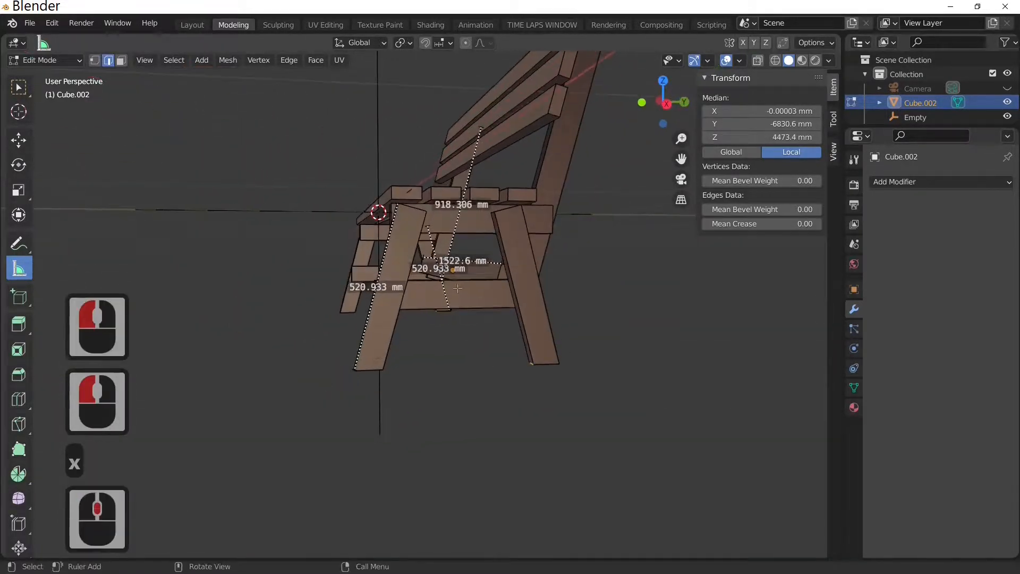
pyautogui.moveTo(494, 328); pyautogui.dragTo(737, 305, button='middle')
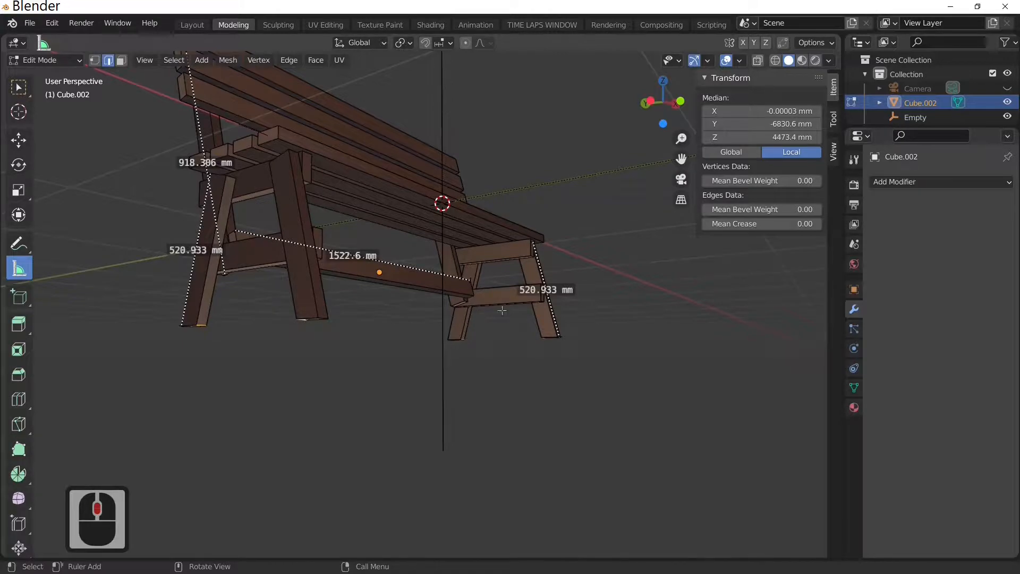
pyautogui.moveTo(533, 327); pyautogui.dragTo(453, 335, button='middle')
pyautogui.scroll(10, 453, 336)
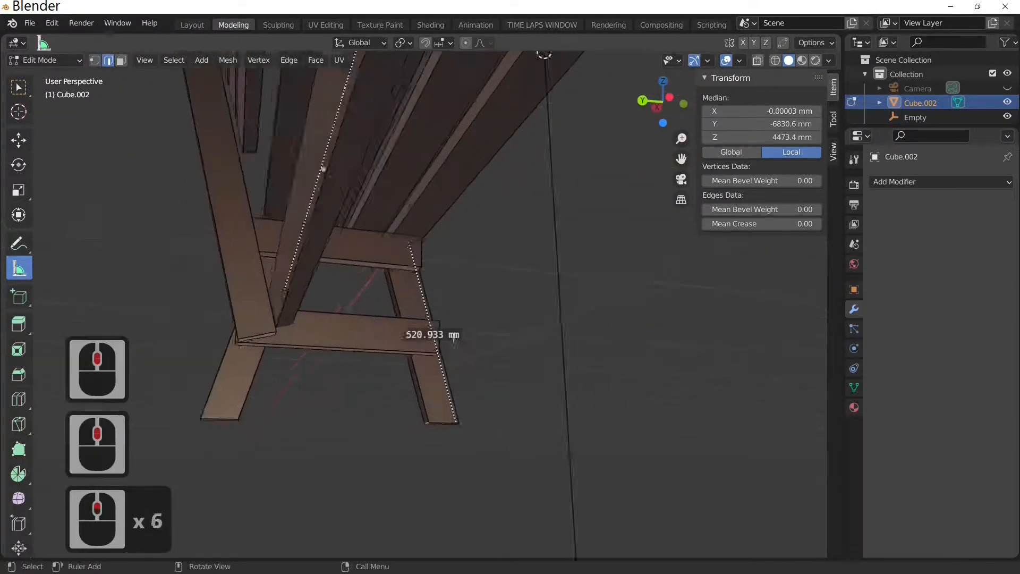
pyautogui.moveTo(442, 375); pyautogui.dragTo(485, 377, button='middle')
pyautogui.moveTo(629, 397); pyautogui.dragTo(217, 387)
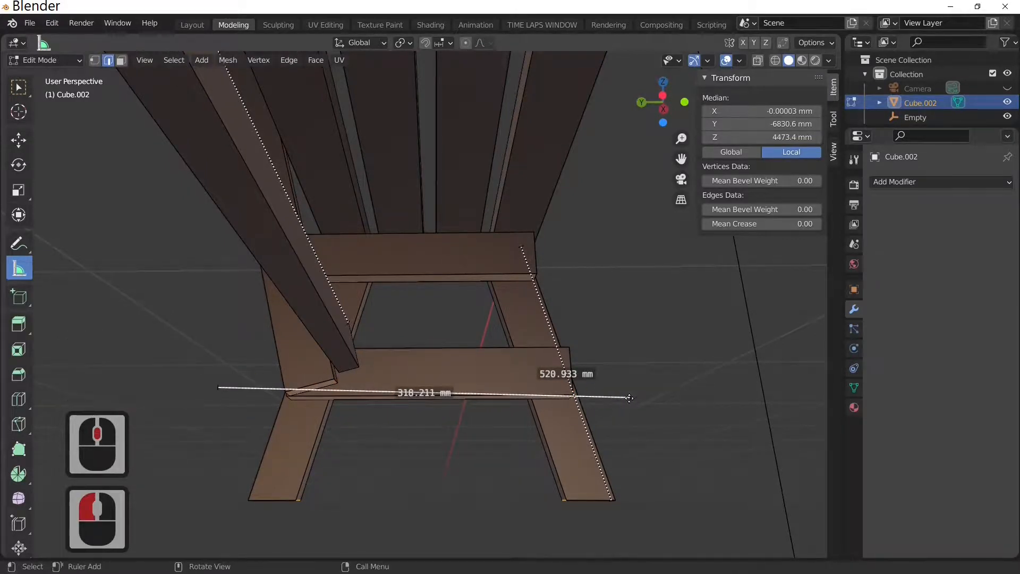
pyautogui.moveTo(630, 398); pyautogui.dragTo(577, 392)
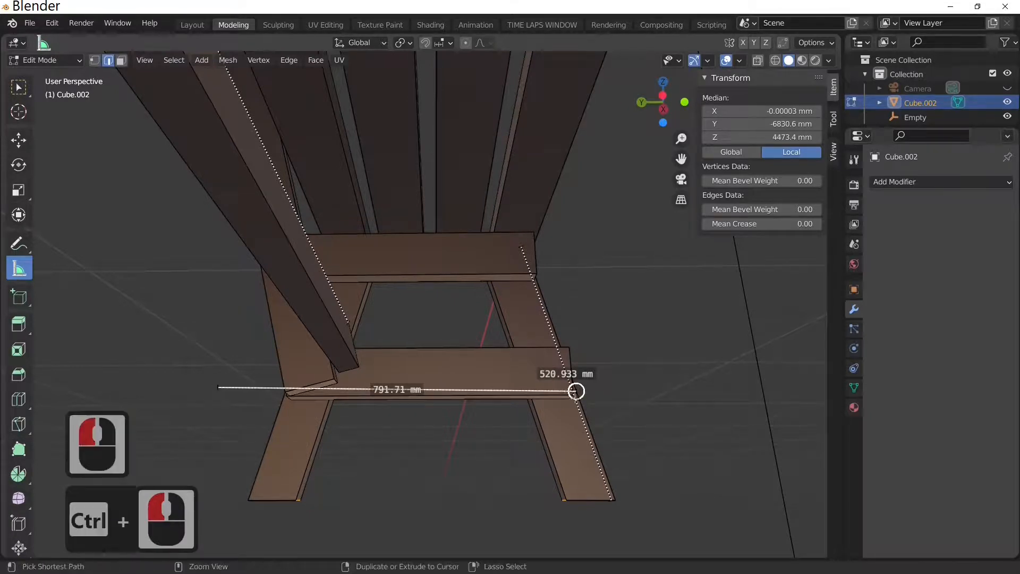
pyautogui.moveTo(421, 413); pyautogui.dragTo(686, 377, button='middle')
pyautogui.keyDown('ctrl'); pyautogui.moveTo(737, 399); pyautogui.dragTo(730, 402); pyautogui.keyUp('ctrl')
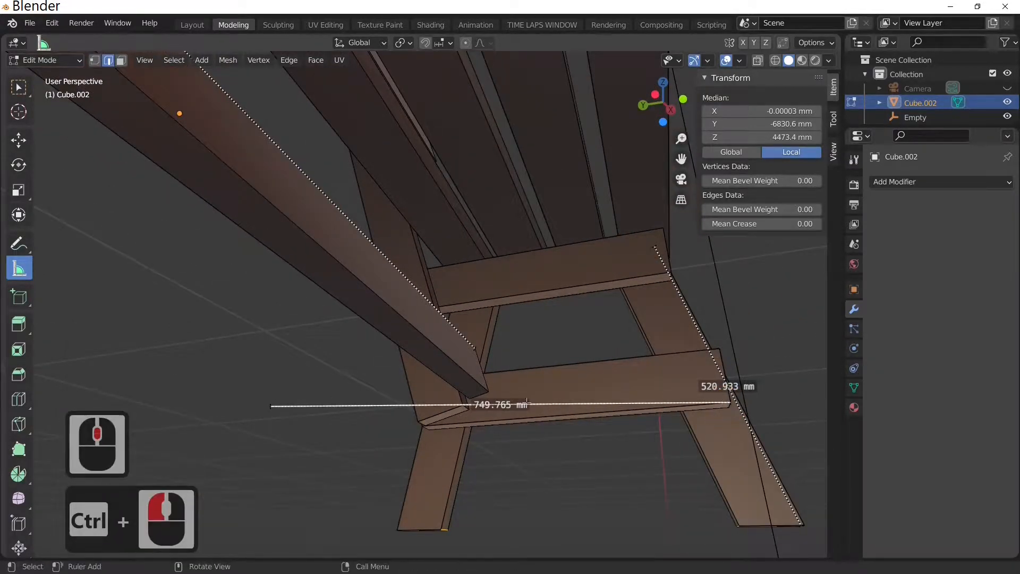
pyautogui.moveTo(730, 402); pyautogui.dragTo(420, 396, button='middle')
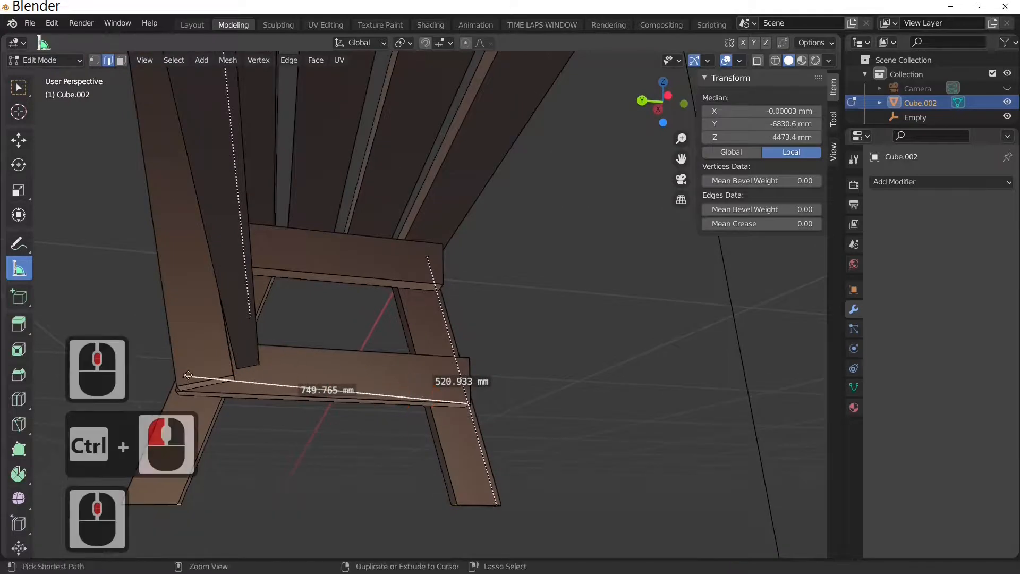
pyautogui.keyDown('ctrl'); pyautogui.moveTo(186, 389); pyautogui.dragTo(176, 390); pyautogui.keyUp('ctrl')
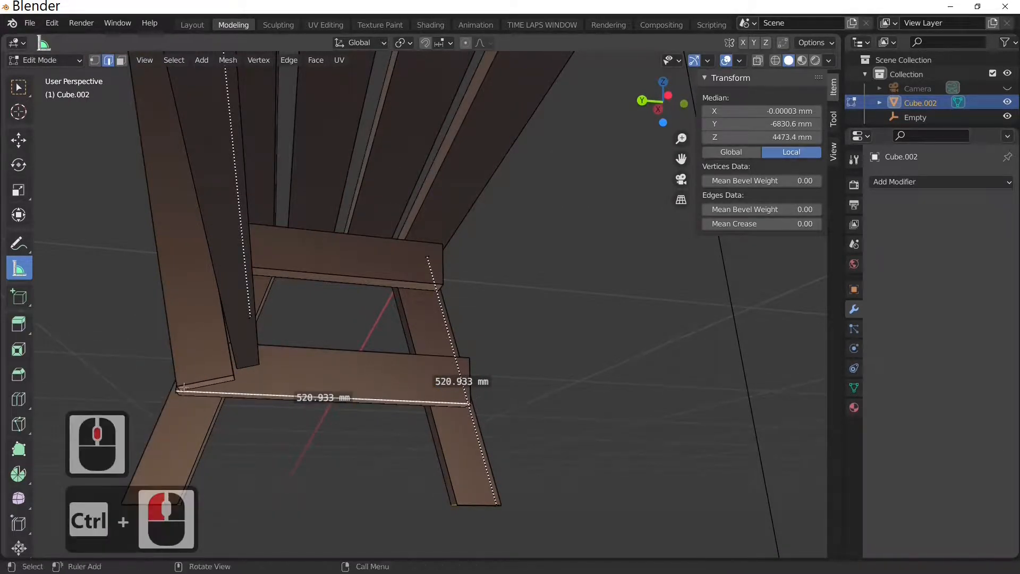
# Add an angle point to the lower rail's ruler and snap it to the corner and along the backrest post to measure the angle between them.
pyautogui.keyDown('ctrl'); pyautogui.moveTo(282, 396); pyautogui.dragTo(198, 431); pyautogui.keyUp('ctrl')
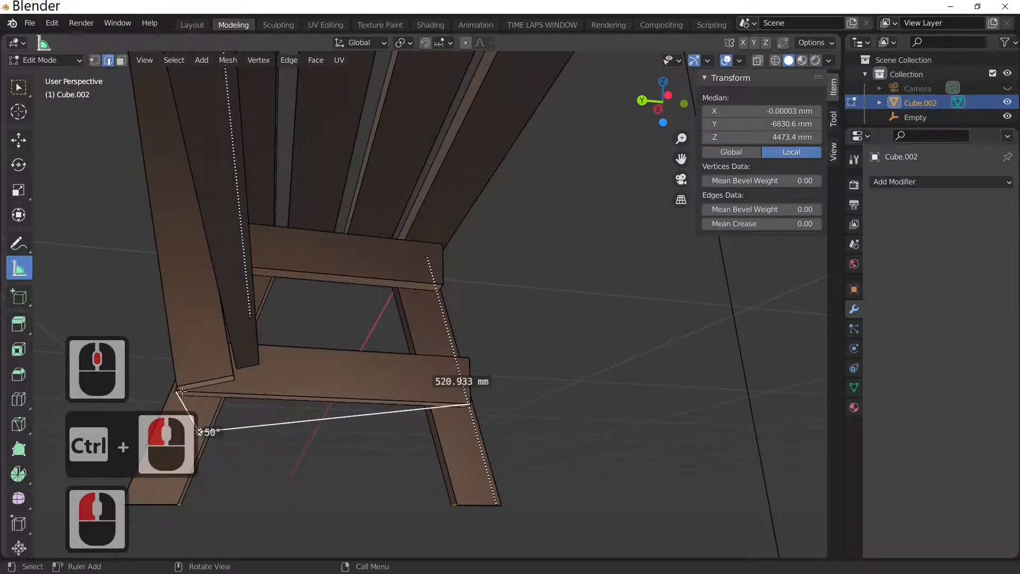
pyautogui.moveTo(176, 392); pyautogui.dragTo(123, 164)
pyautogui.keyDown('ctrl'); pyautogui.click(123, 163); pyautogui.keyUp('ctrl')
pyautogui.scroll(-5, 163, 273)
pyautogui.moveTo(164, 273); pyautogui.dragTo(201, 299, button='middle')
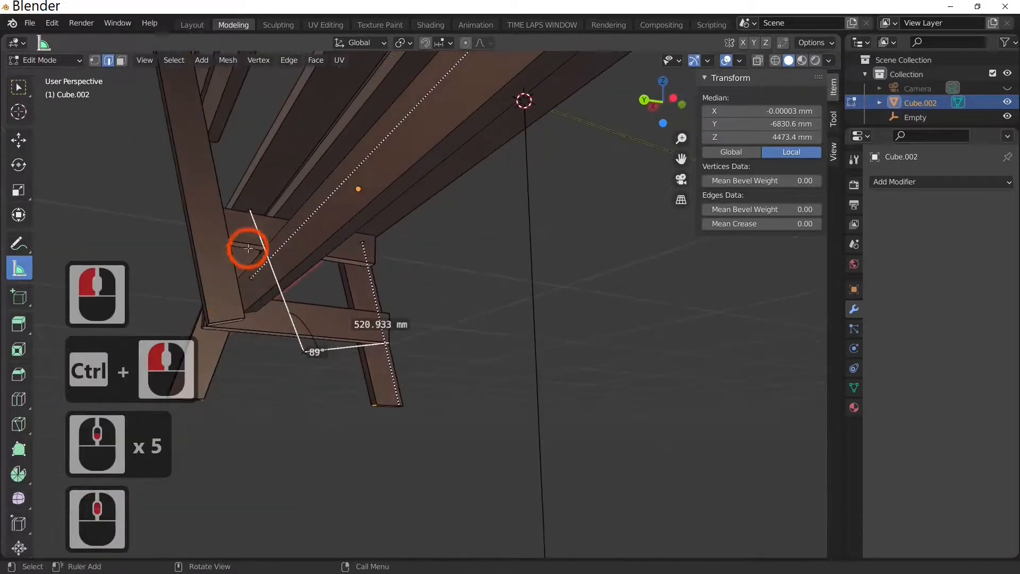
pyautogui.moveTo(306, 351); pyautogui.dragTo(209, 322)
pyautogui.keyDown('ctrl'); pyautogui.moveTo(249, 211); pyautogui.dragTo(174, 156); pyautogui.keyUp('ctrl')
pyautogui.scroll(4, 204, 371)
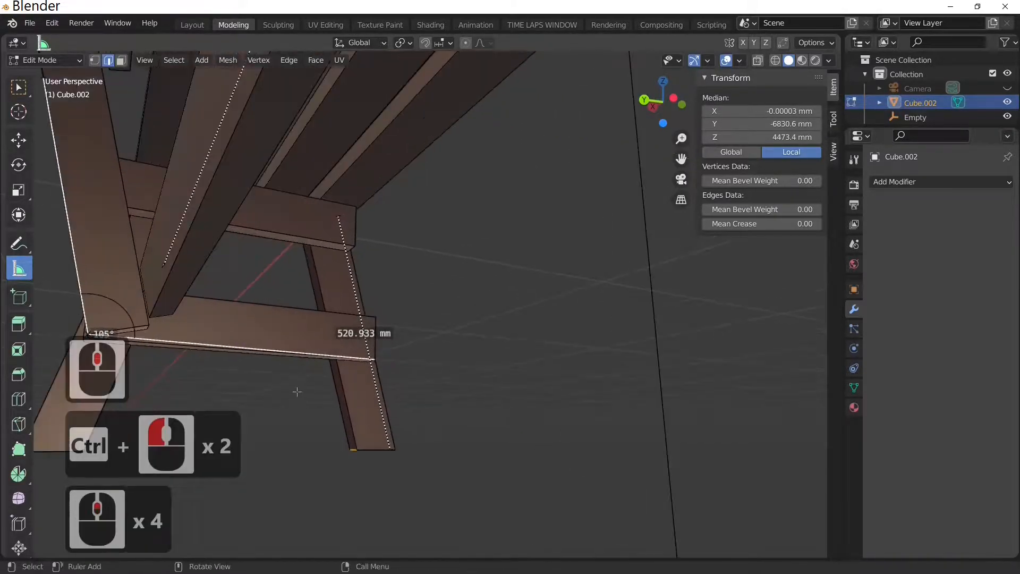
pyautogui.moveTo(211, 370); pyautogui.dragTo(254, 377, button='middle')
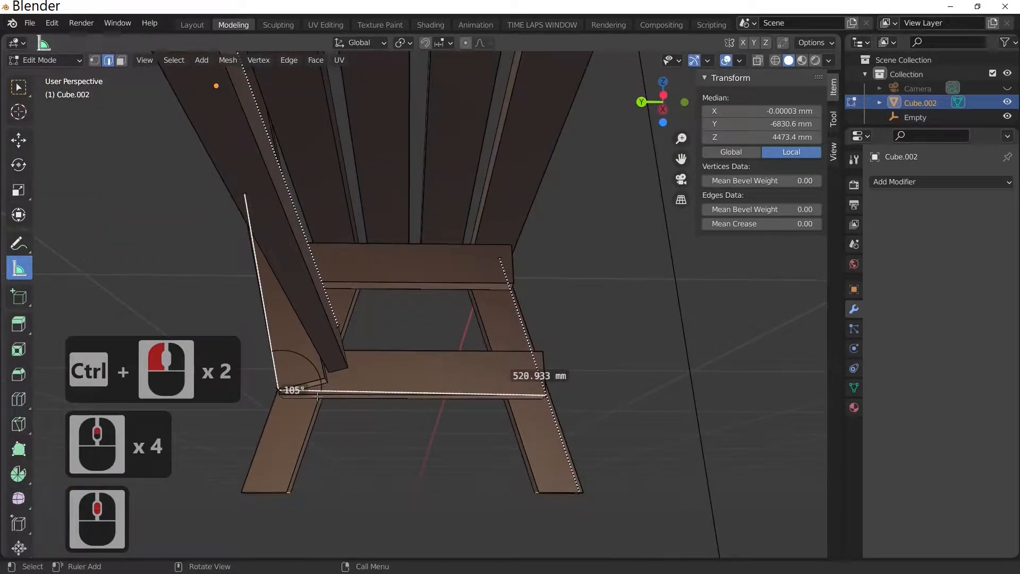
# Remove the angle point at the rail corner and delete the whole ruler measuring the lower rail.
pyautogui.click(279, 391)
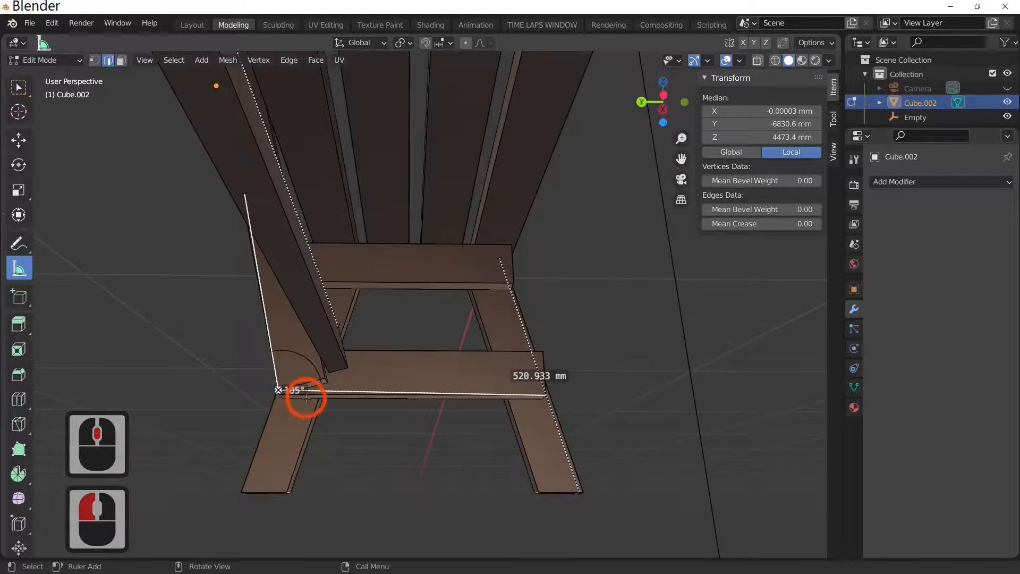
pyautogui.press('x')
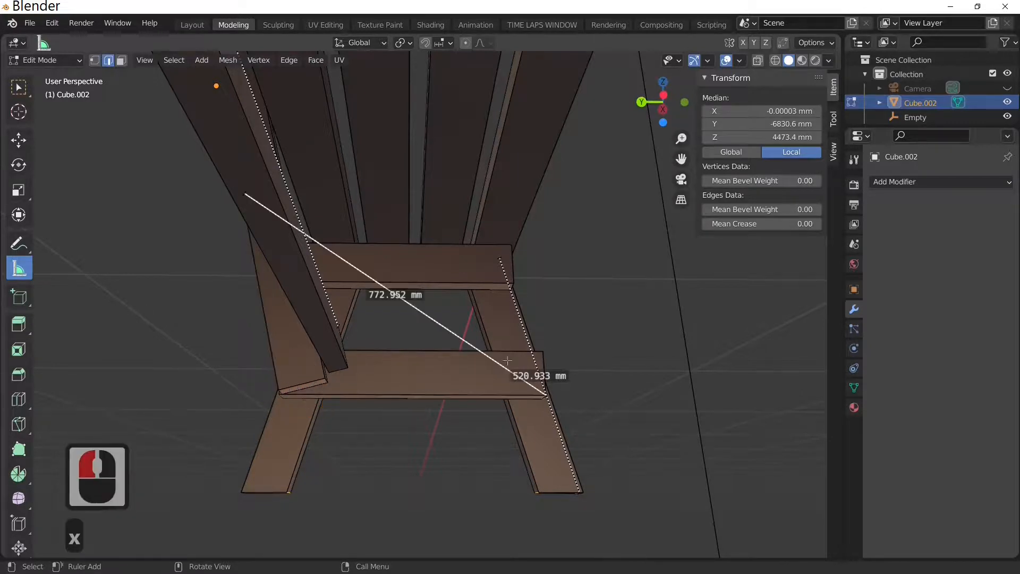
pyautogui.click(543, 393)
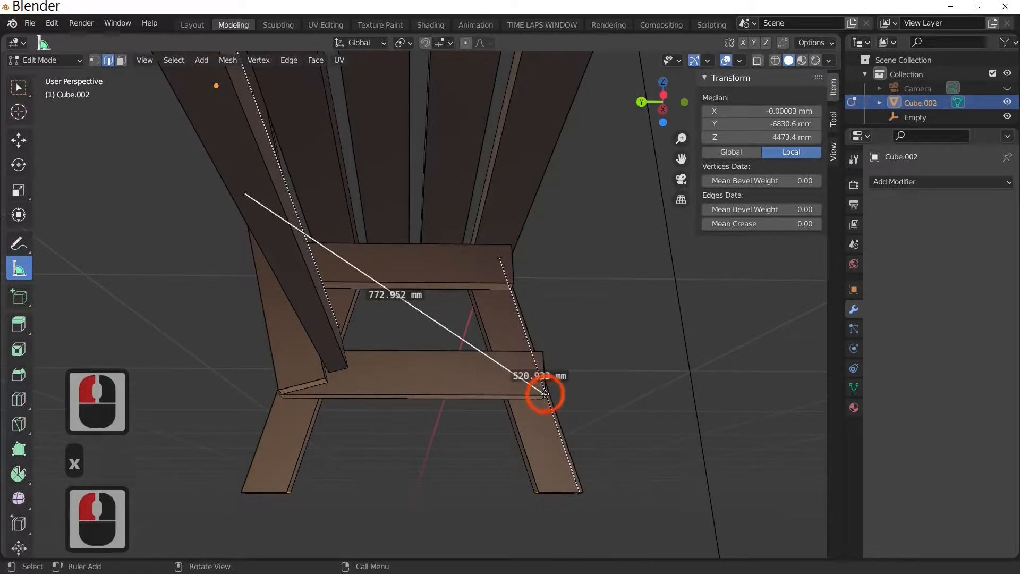
pyautogui.press('x')
# Frame the whole bench with its remaining rulers and capture that area with Snipping Tool.
pyautogui.scroll(-4, 546, 394)
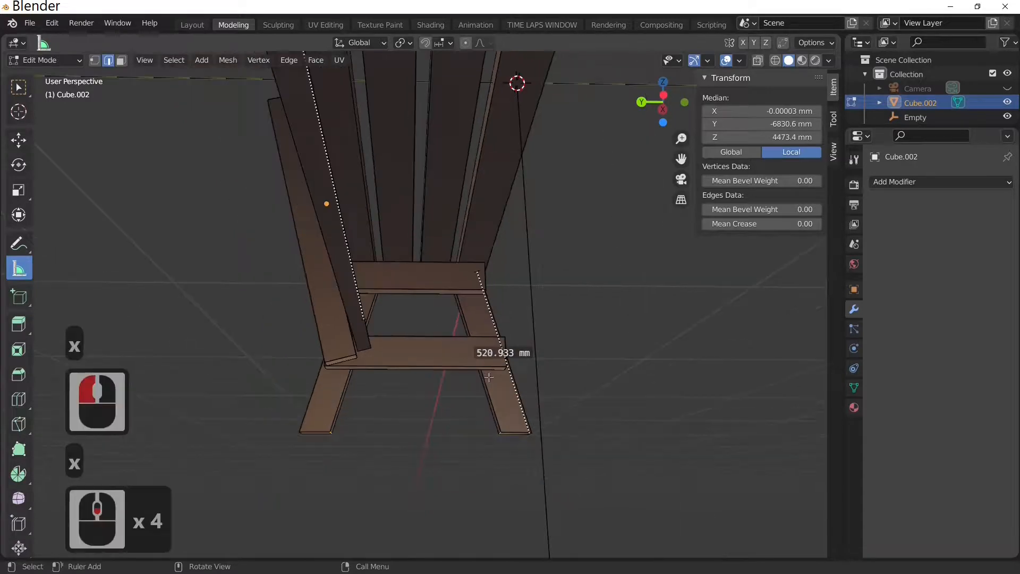
pyautogui.moveTo(516, 81); pyautogui.dragTo(311, 427, button='middle')
pyautogui.scroll(-5, 353, 400)
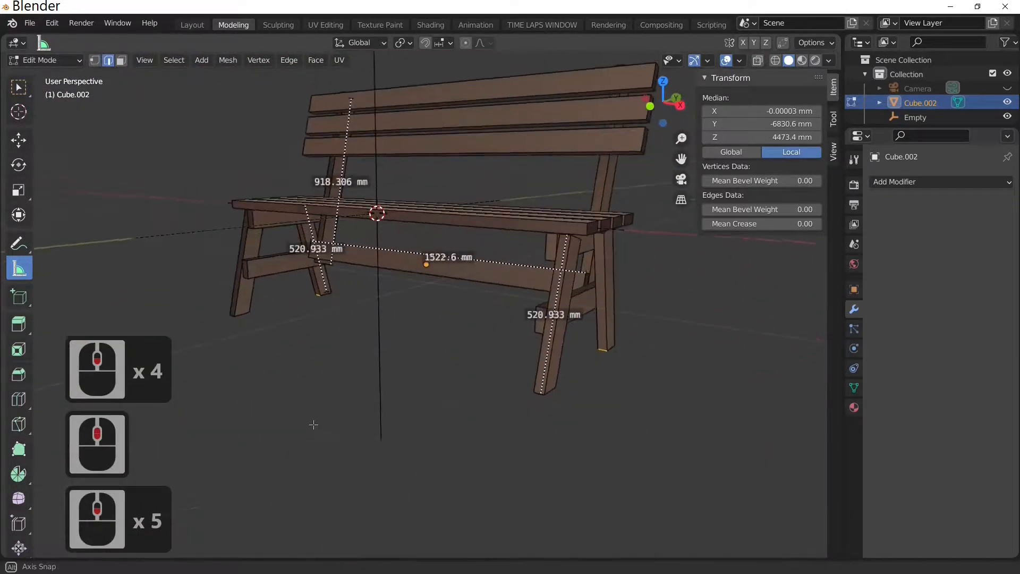
pyautogui.scroll(-1, 387, 416)
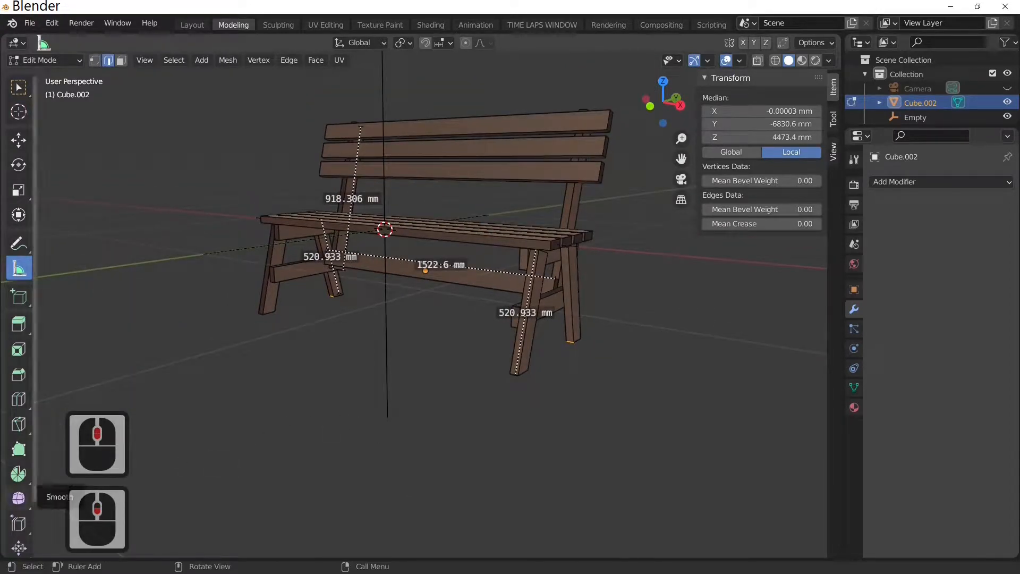
pyautogui.click(18, 498)
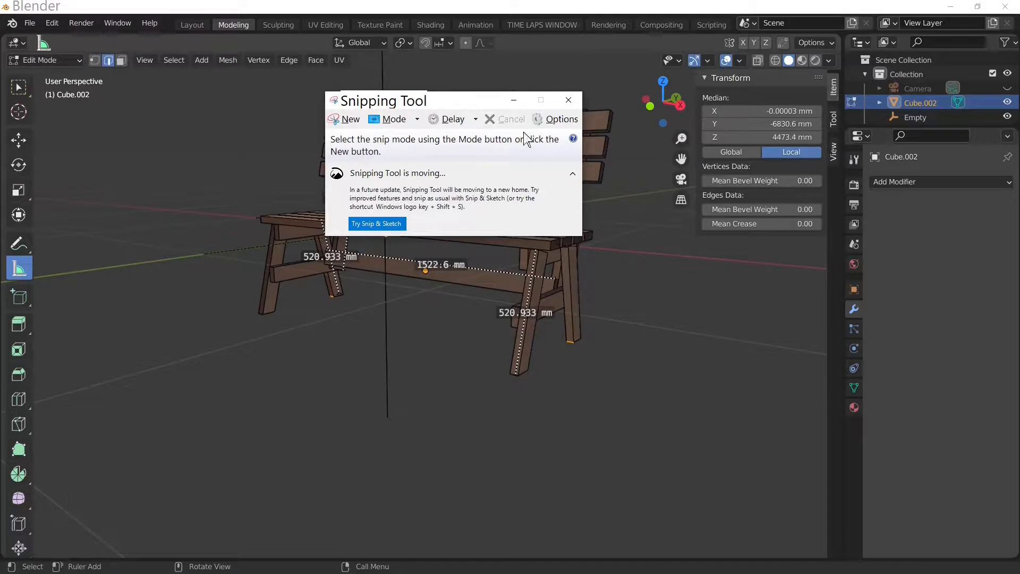
pyautogui.click(343, 118)
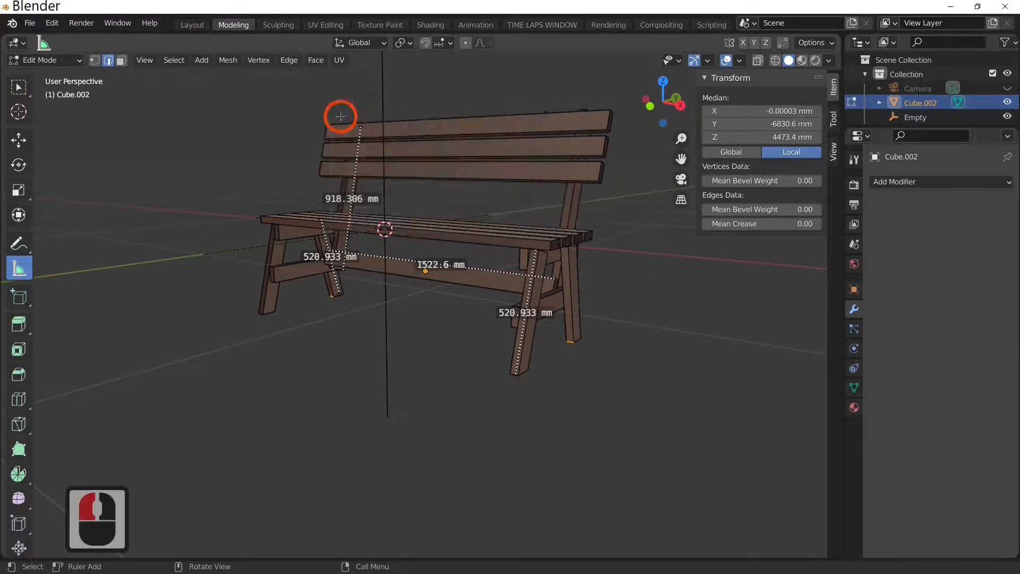
pyautogui.moveTo(195, 60); pyautogui.dragTo(661, 414)
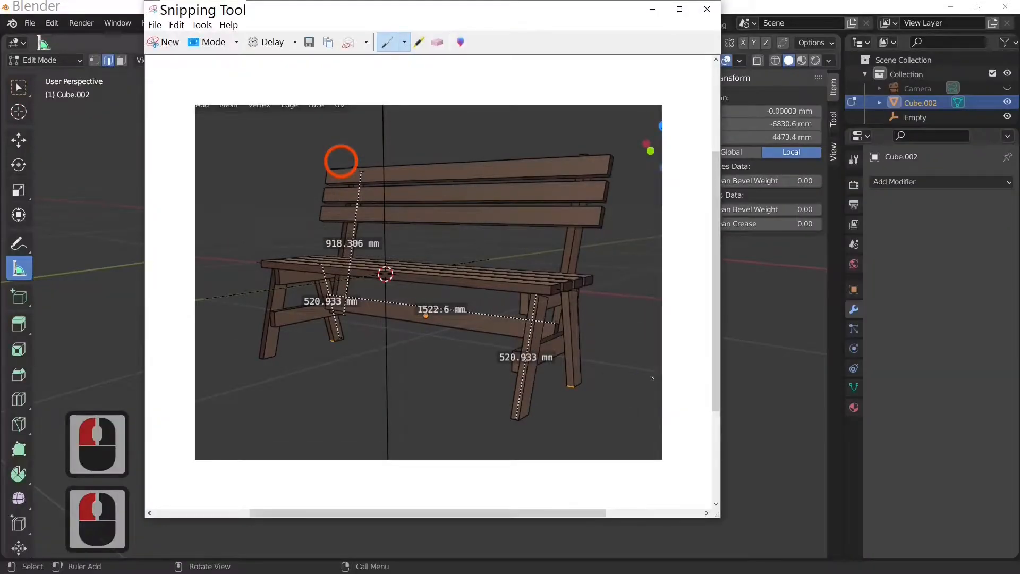
# Return to Blender and alternate between Select Box and Measure to hide and show the rulers, finishing with Select Box active.
pyautogui.scroll(3, 574, 362)
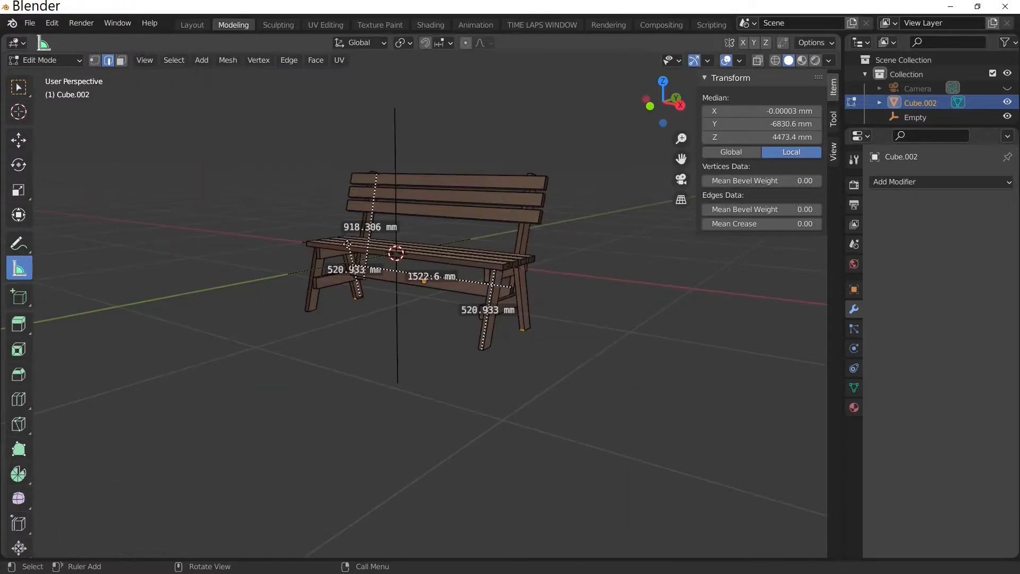
pyautogui.scroll(3, 489, 311)
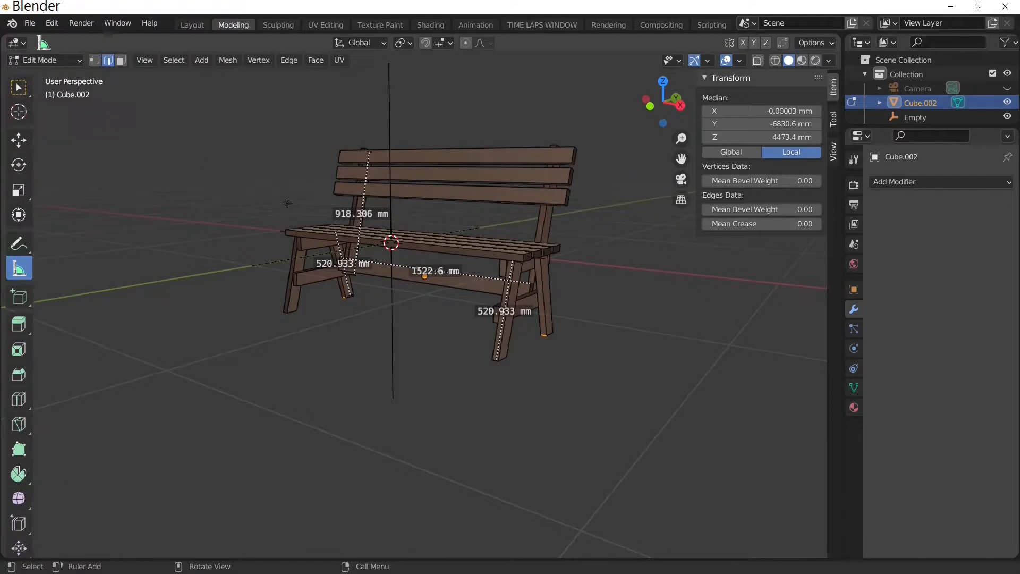
pyautogui.press('Tab')
pyautogui.press('Tab')
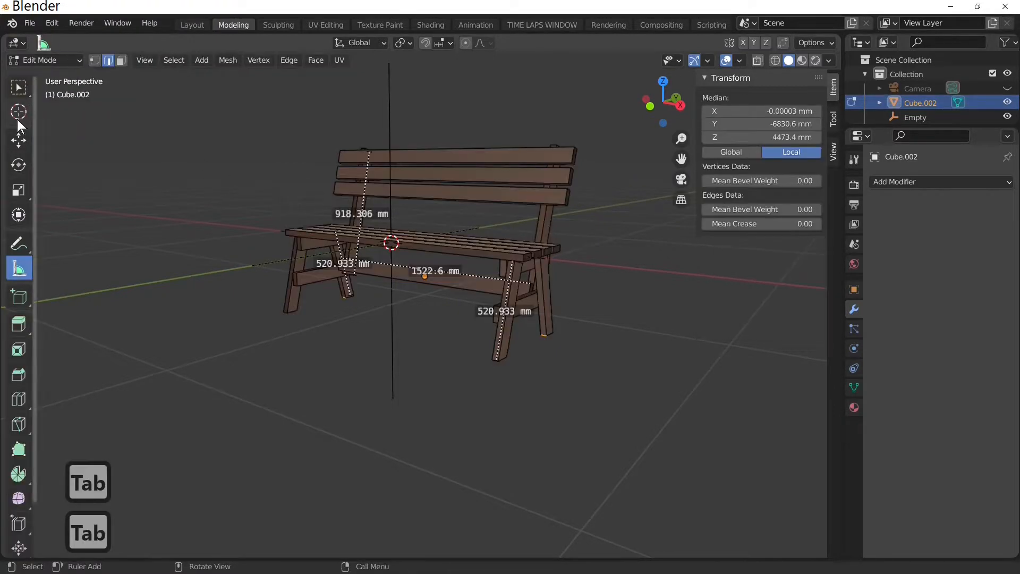
pyautogui.click(19, 89)
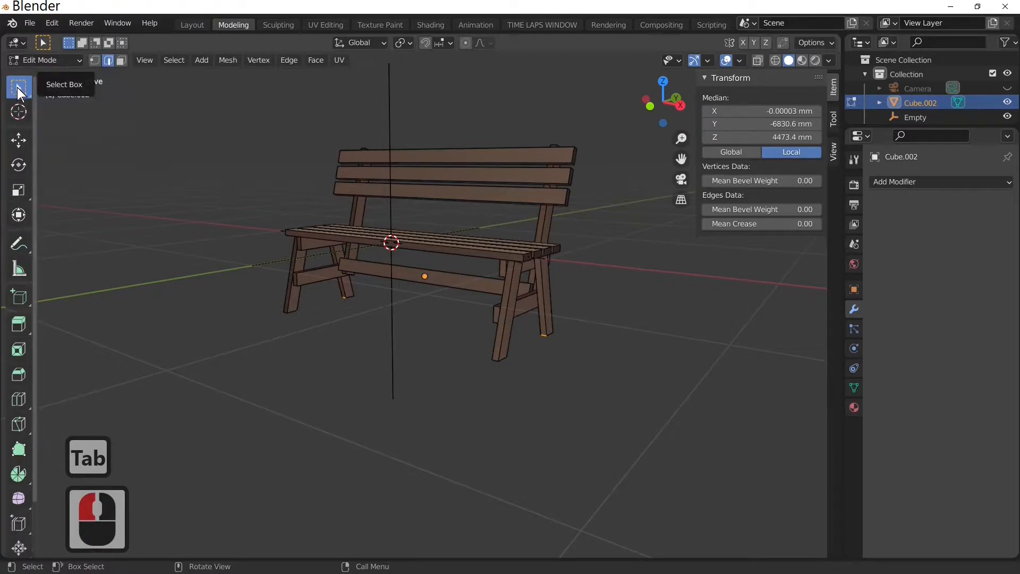
pyautogui.click(18, 269)
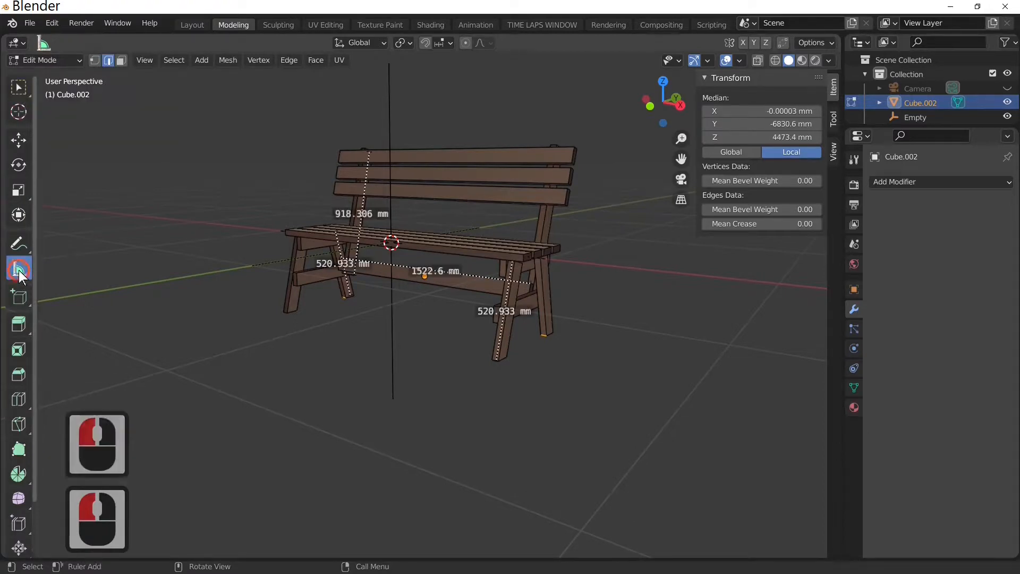
pyautogui.click(20, 271)
pyautogui.click(18, 88)
pyautogui.click(388, 330)
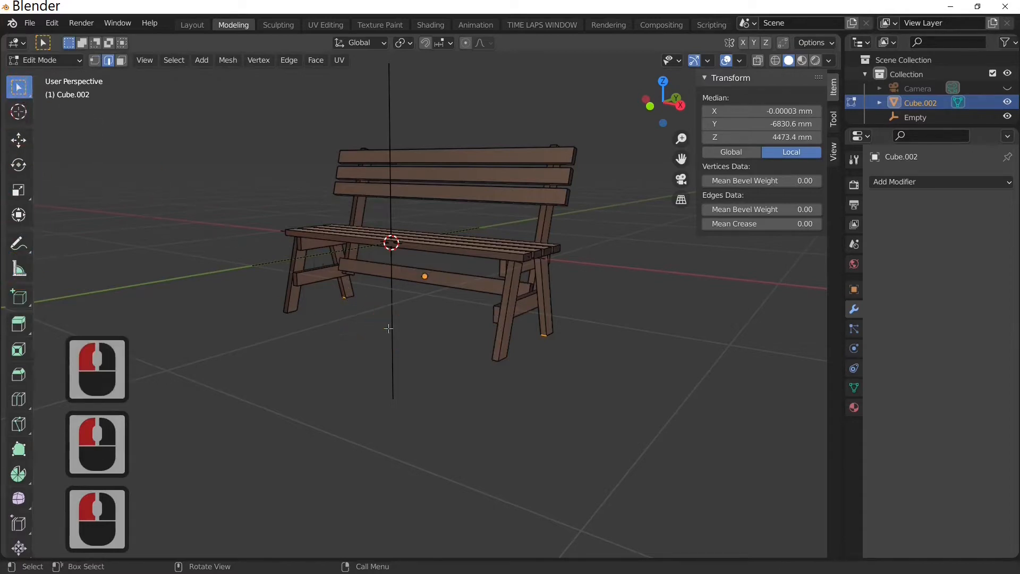